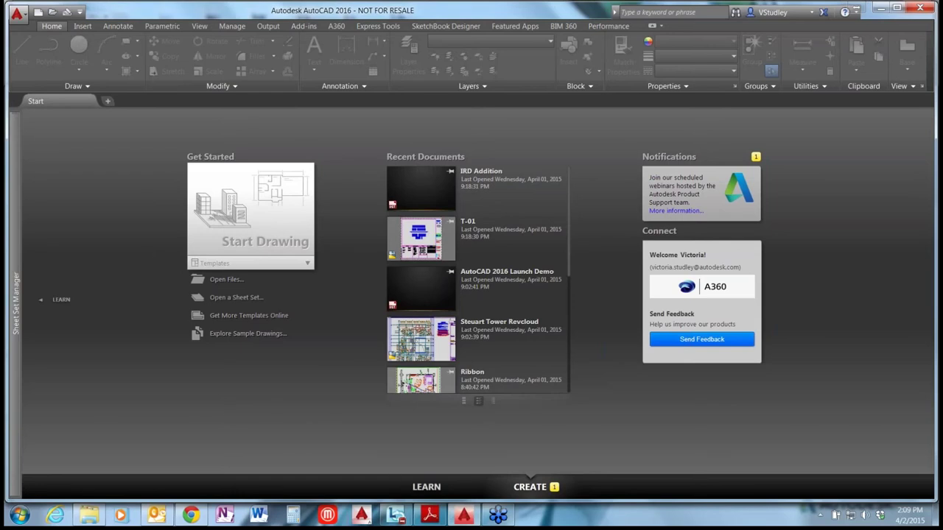
Open the Start tab's Learn page and browse through several of the Learning Tips
left_click(414, 486)
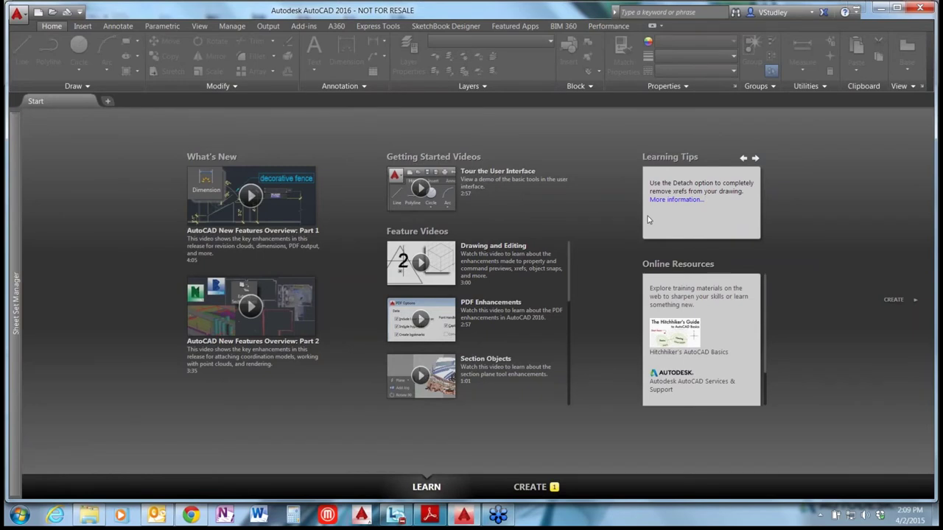
left_click(756, 159)
left_click(756, 159)
left_click(755, 159)
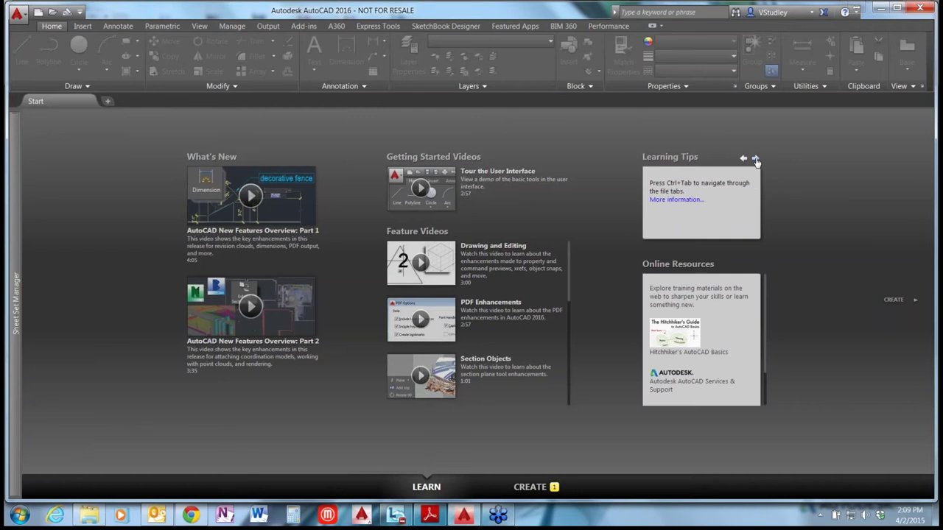
left_click(756, 159)
left_click(756, 159)
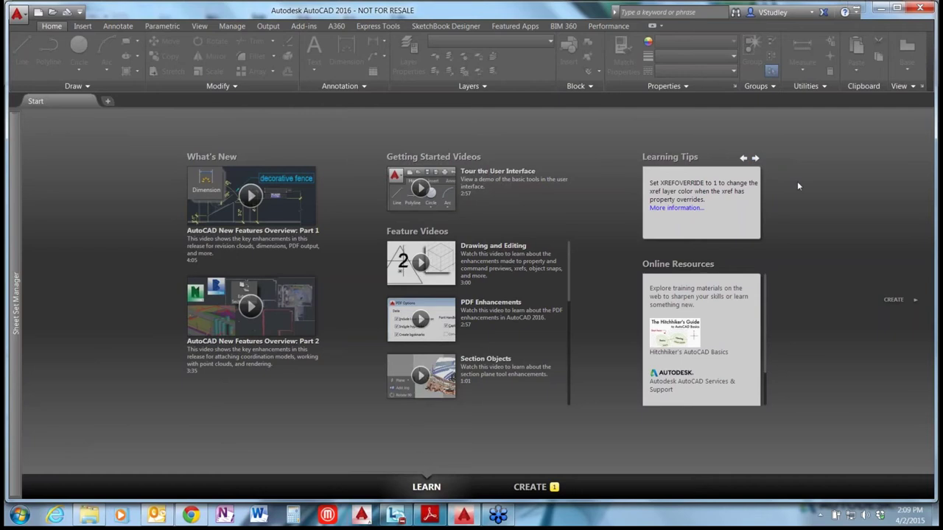
left_click(757, 160)
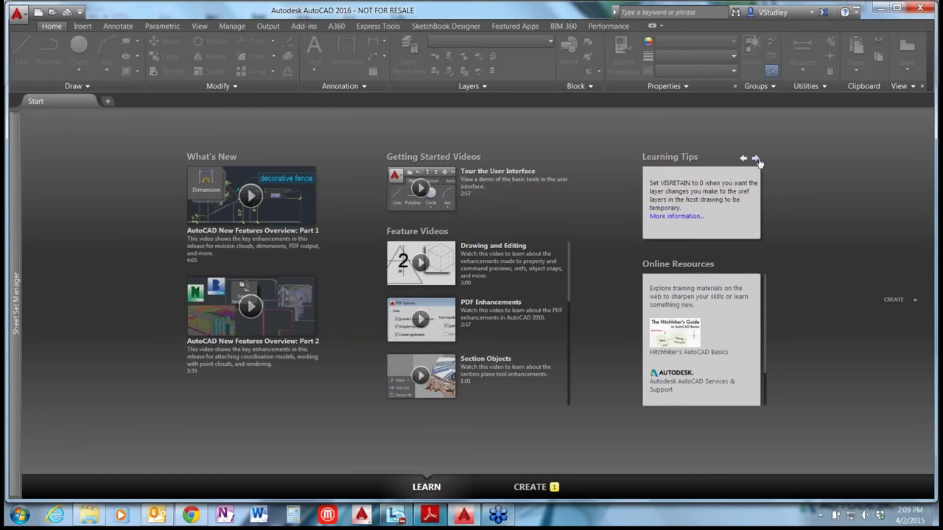
left_click(757, 160)
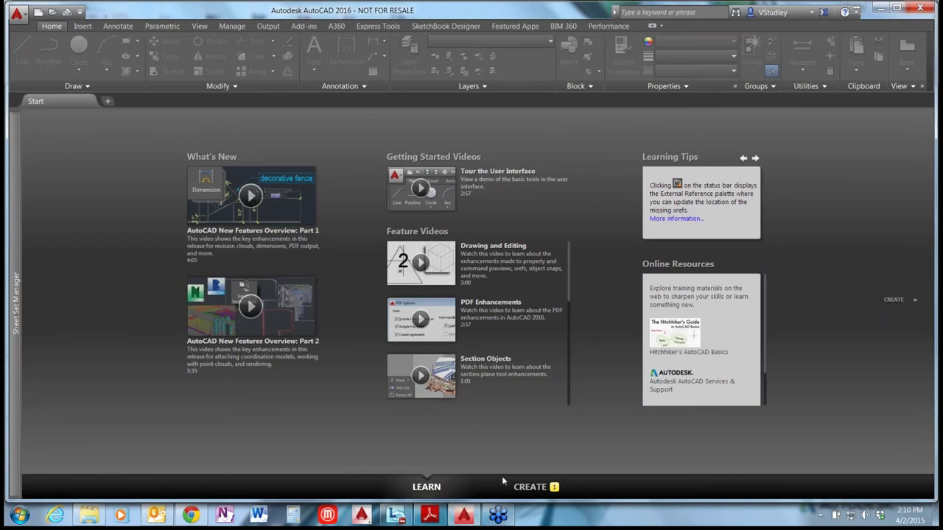
Return to the Create page and start a new drawing
left_click(532, 489)
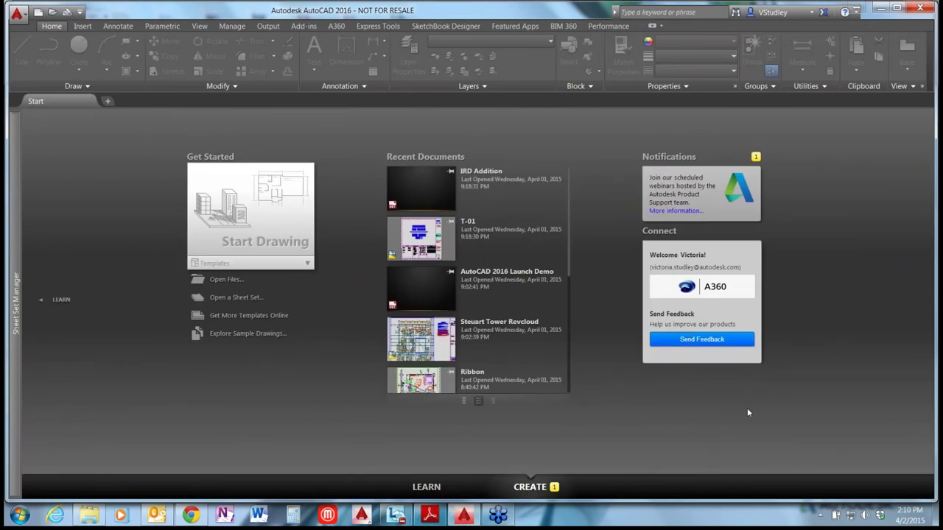
left_click(225, 200)
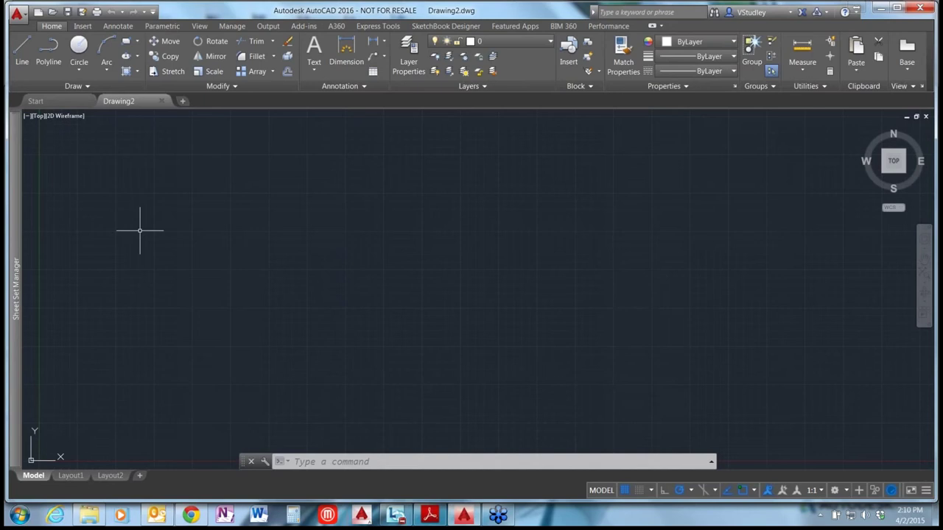
Look up the help article on the STARTMODE system variable, close it and cancel the command entry
type("startmode")
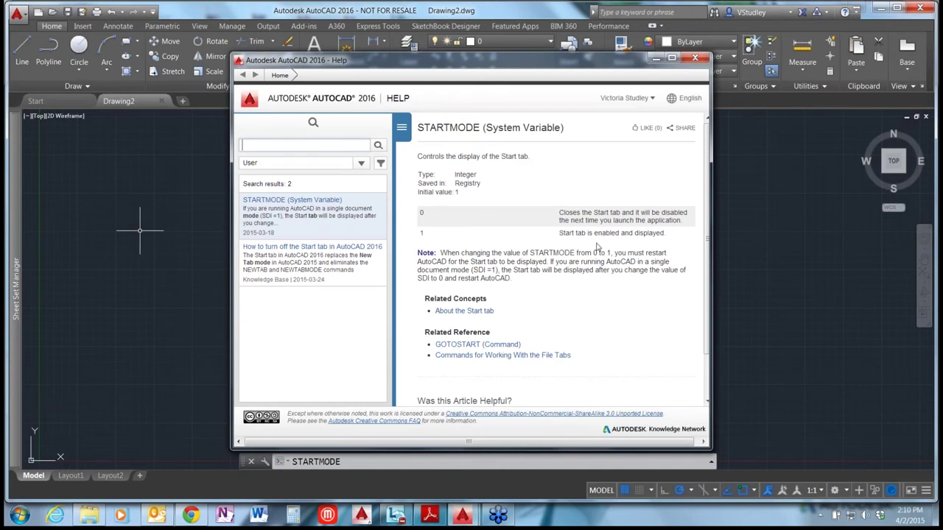
left_click(694, 59)
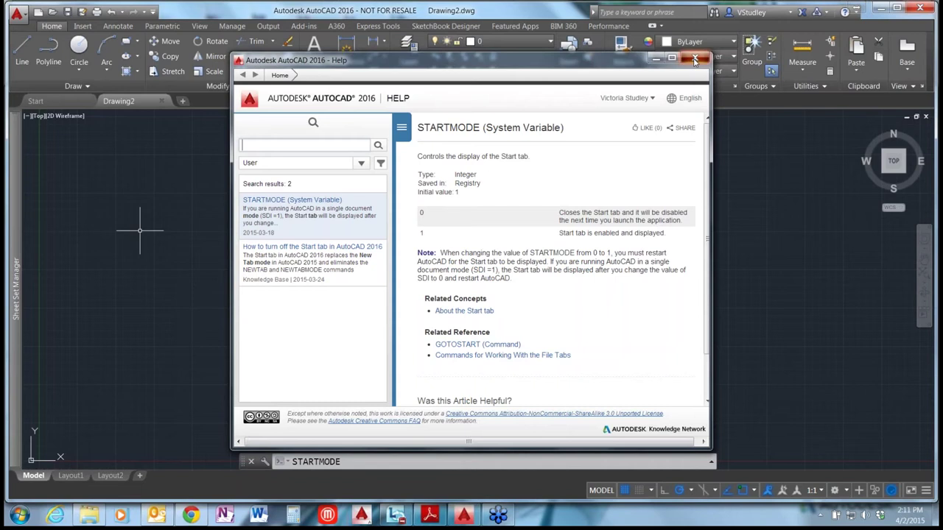
key("Escape")
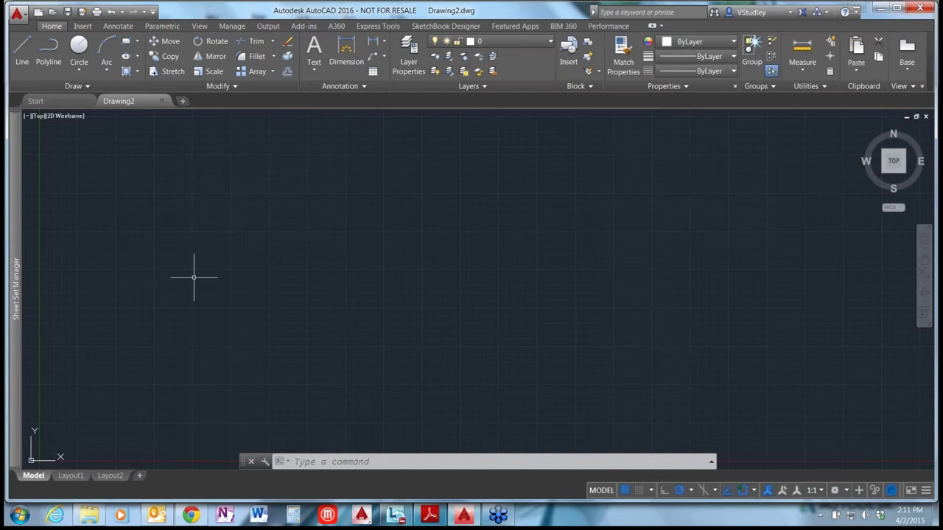
Create a second new drawing and return to the Start tab with the GOTOSTART command
left_click(183, 100)
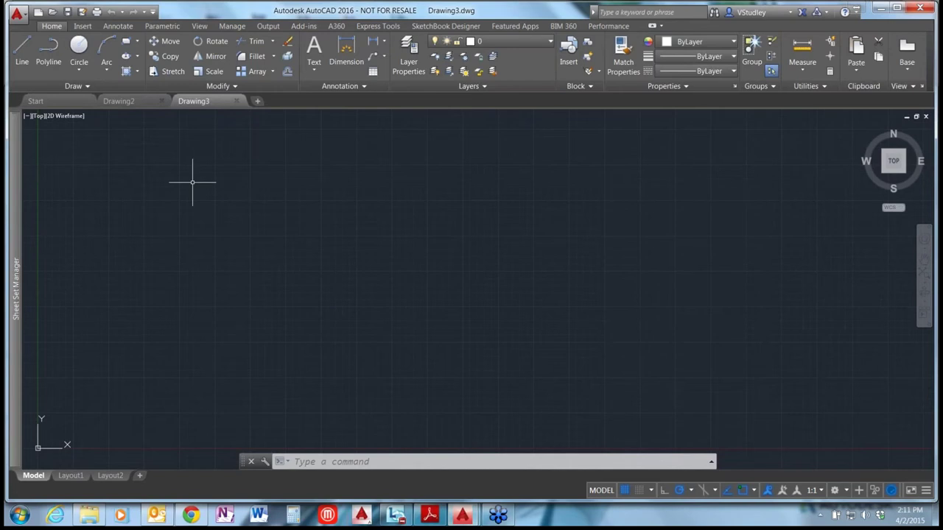
type("GOTOstart")
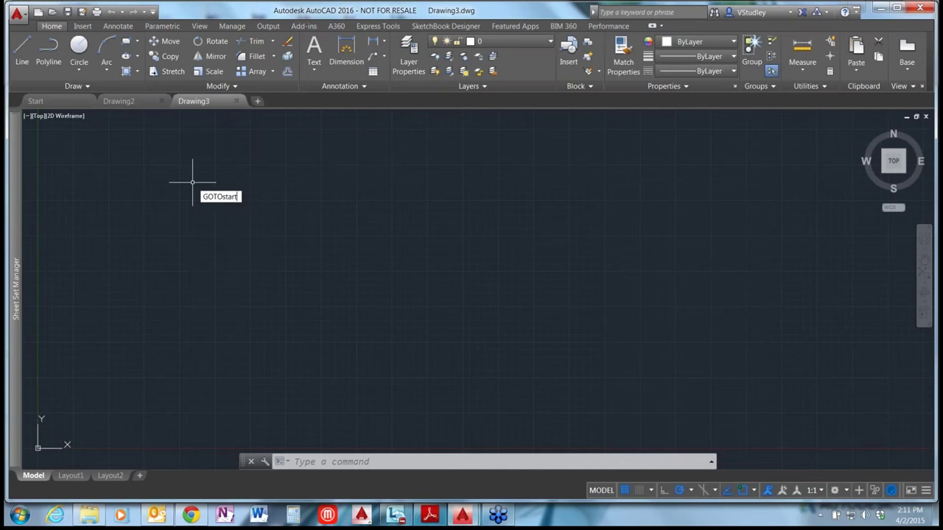
key("Return")
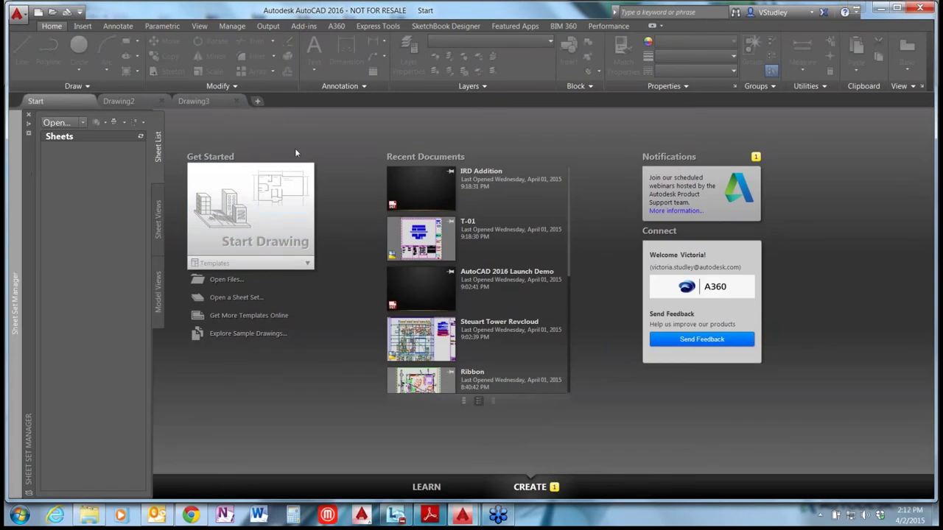
Create another new drawing from Drawing2 and close all the other open drawings with CLOSEALLOTHER
left_click(118, 101)
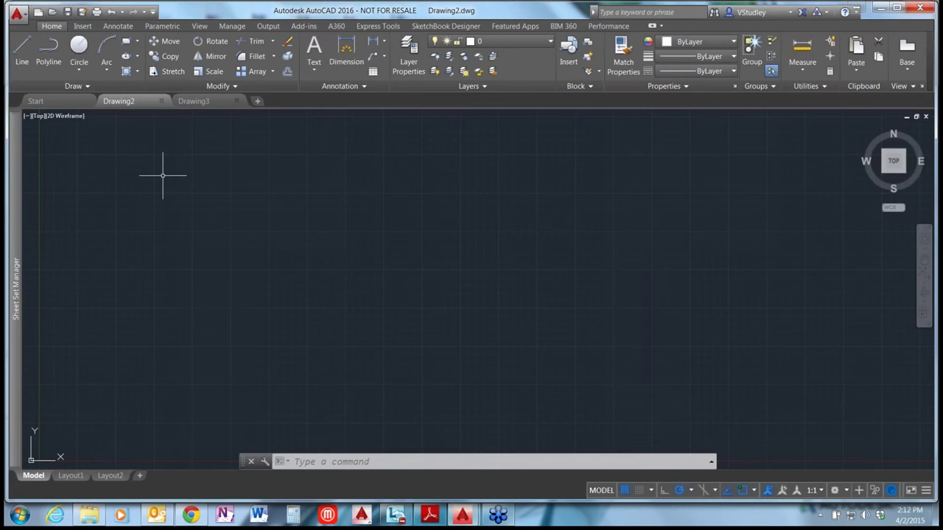
left_click(381, 251)
left_click(293, 279)
left_click(258, 102)
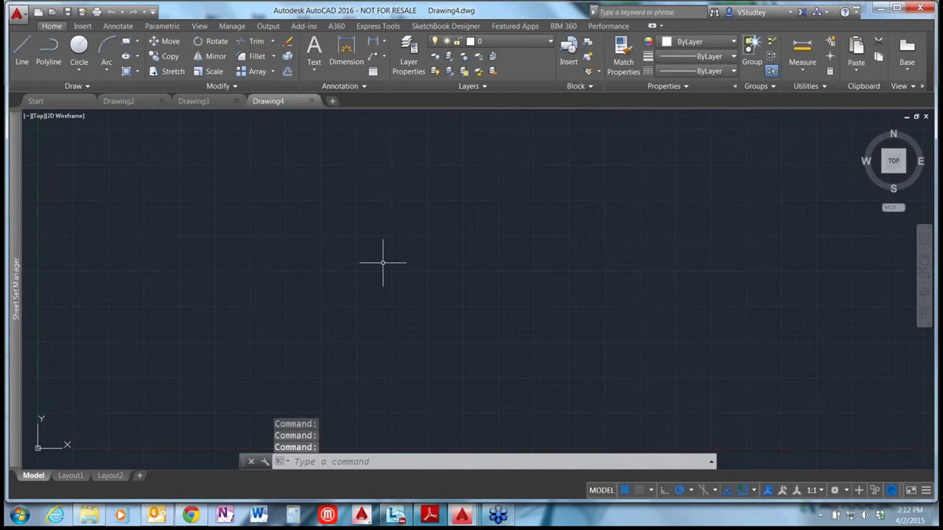
type("CLOSEALLOTHER")
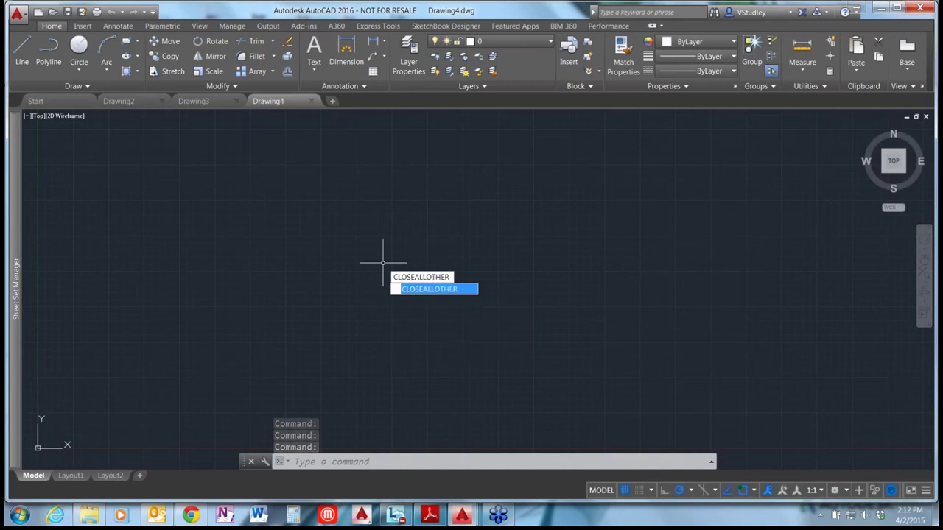
key("Return")
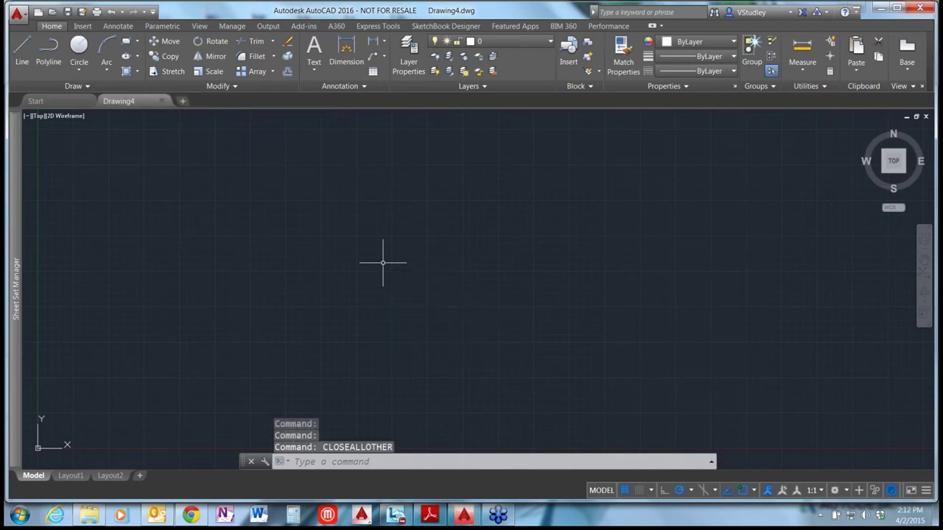
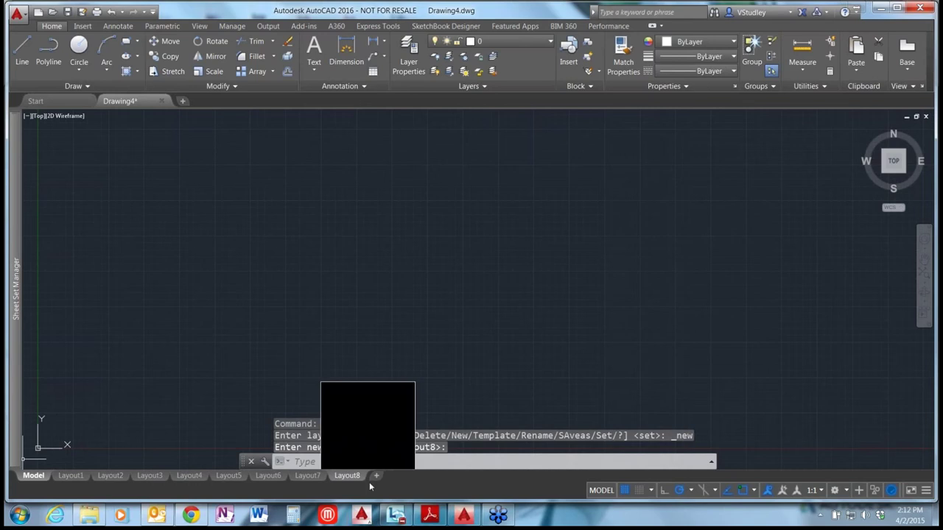
Add thirteen more new layouts to the drawing after Layout8
left_click(376, 476)
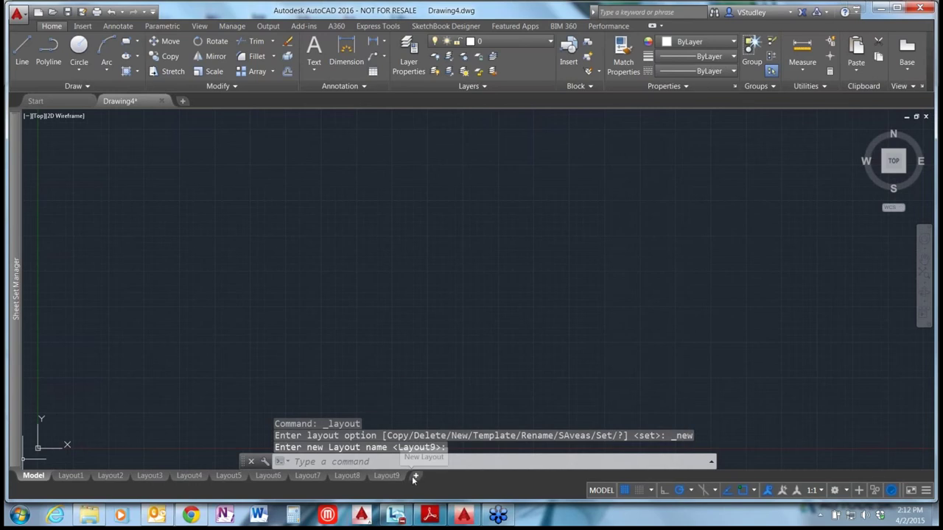
left_click(414, 476)
left_click(459, 476)
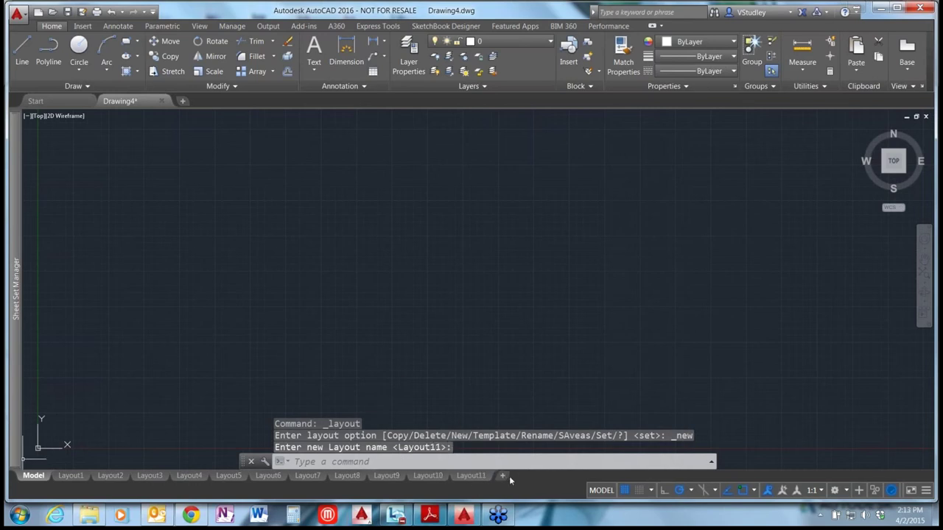
left_click(503, 477)
left_click(546, 477)
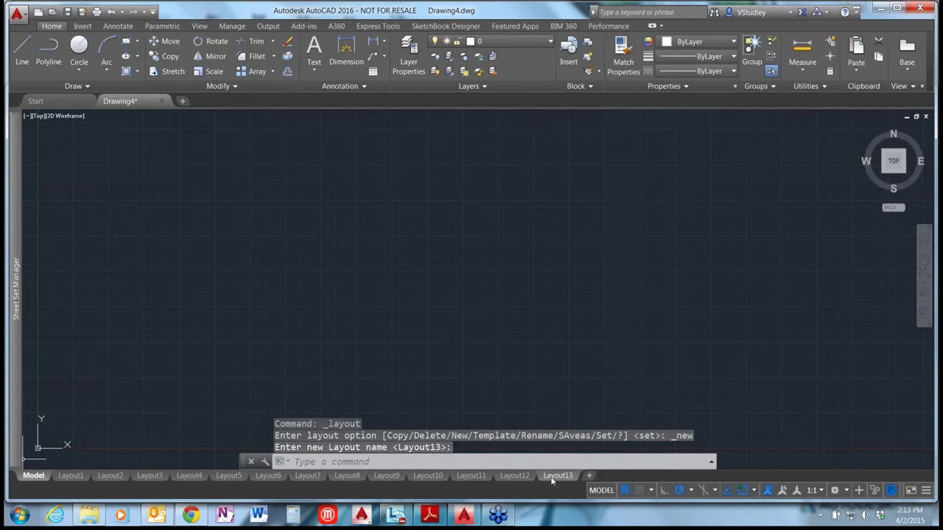
left_click(589, 477)
left_click(633, 475)
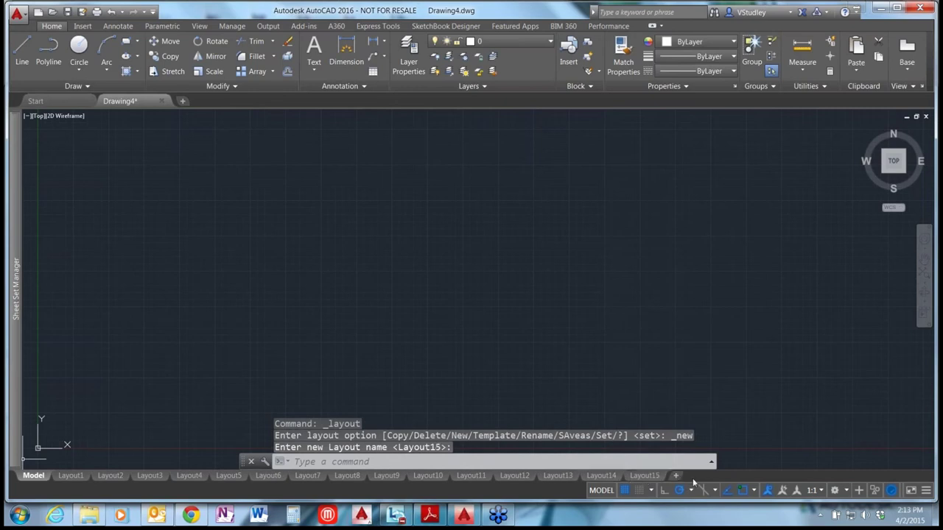
left_click(676, 477)
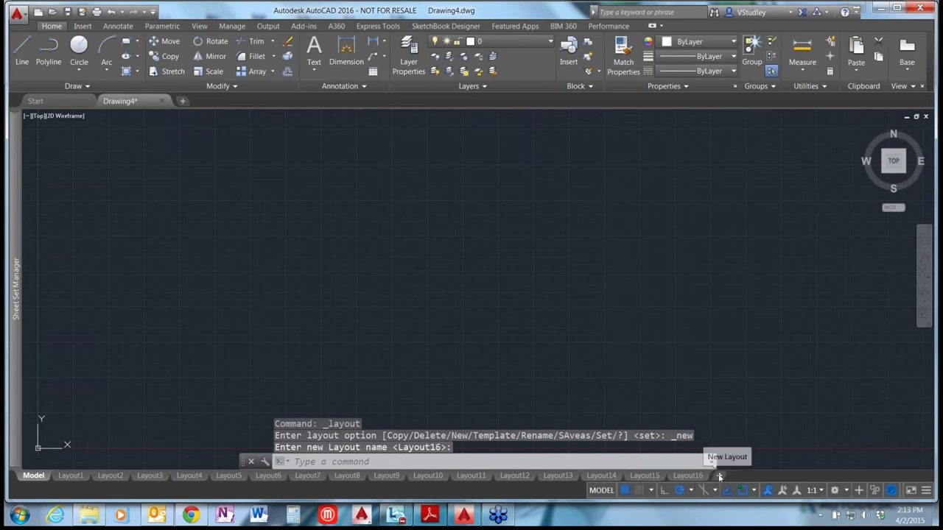
left_click(719, 477)
left_click(762, 476)
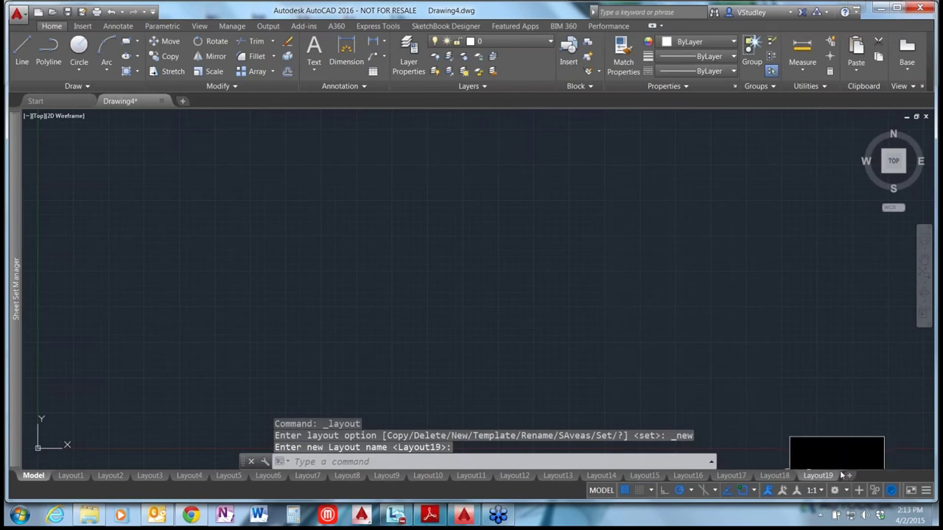
left_click(806, 476)
left_click(849, 476)
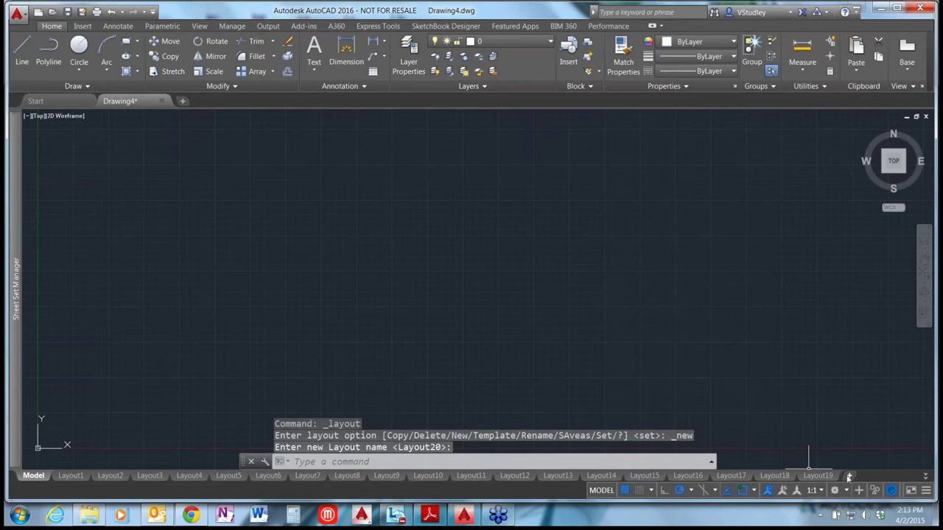
left_click(850, 477)
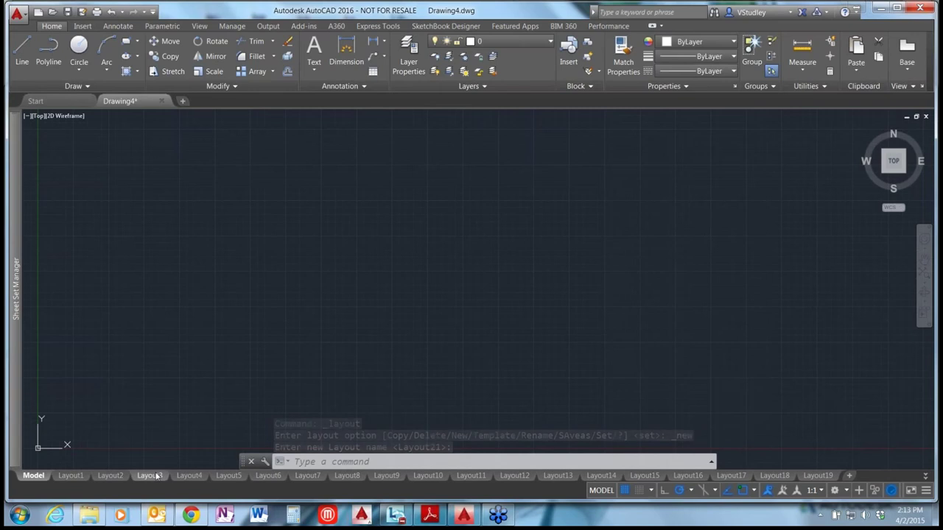
Preview Layout3 and look through the overflow list of layouts down to its end
mouse_move(157, 477)
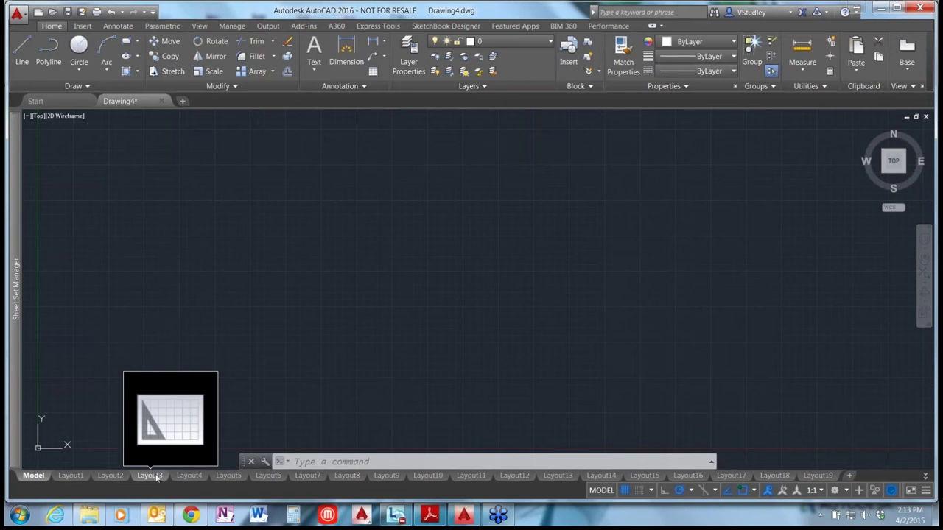
left_click(926, 476)
scroll(897, 369, "down", 2)
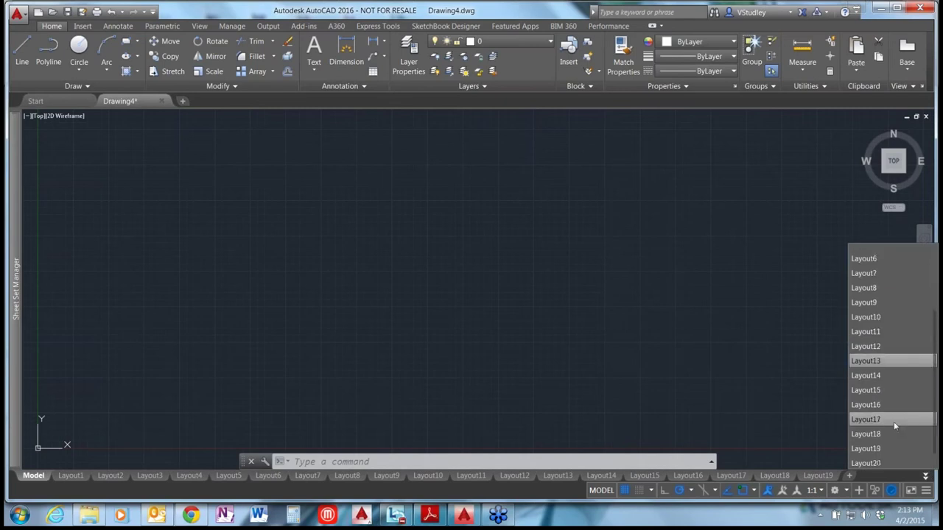
scroll(888, 442, "down", 1)
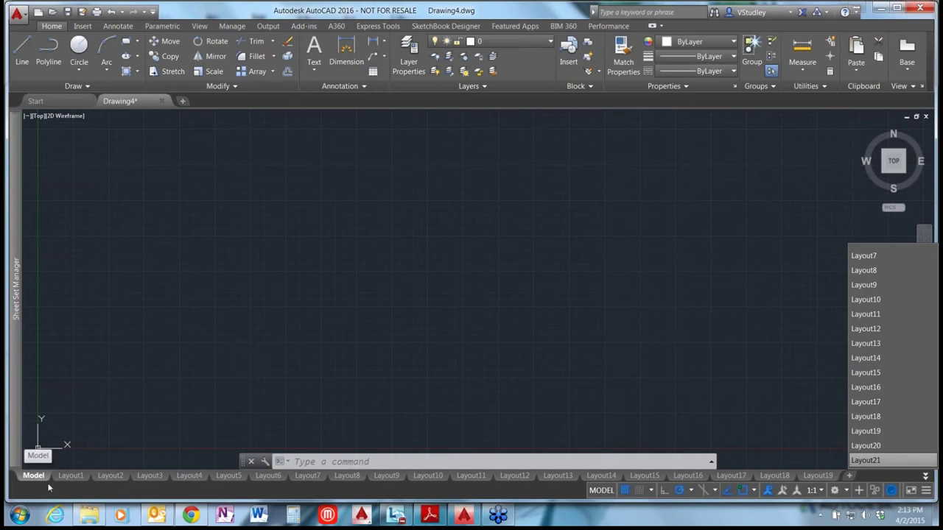
Activate Layout3 and move it to between Layout19 and Layout20
left_click(150, 476)
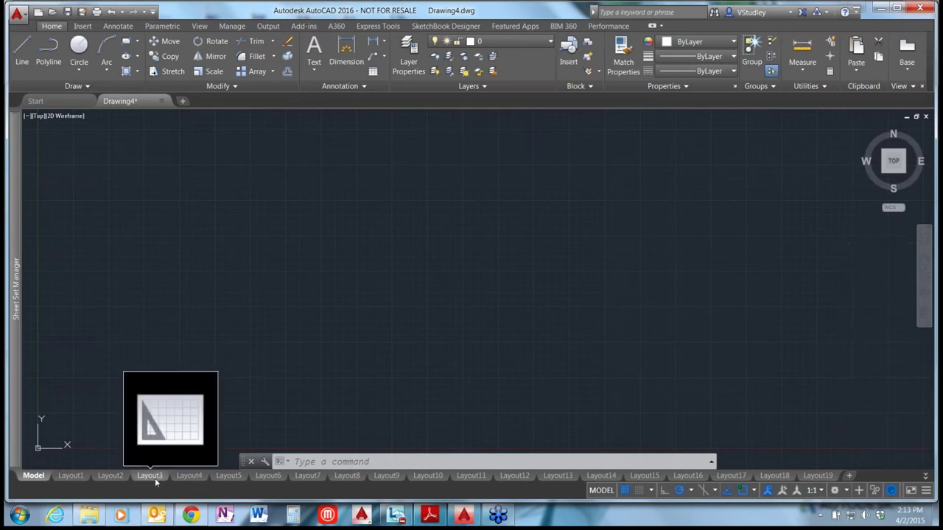
left_click(155, 478)
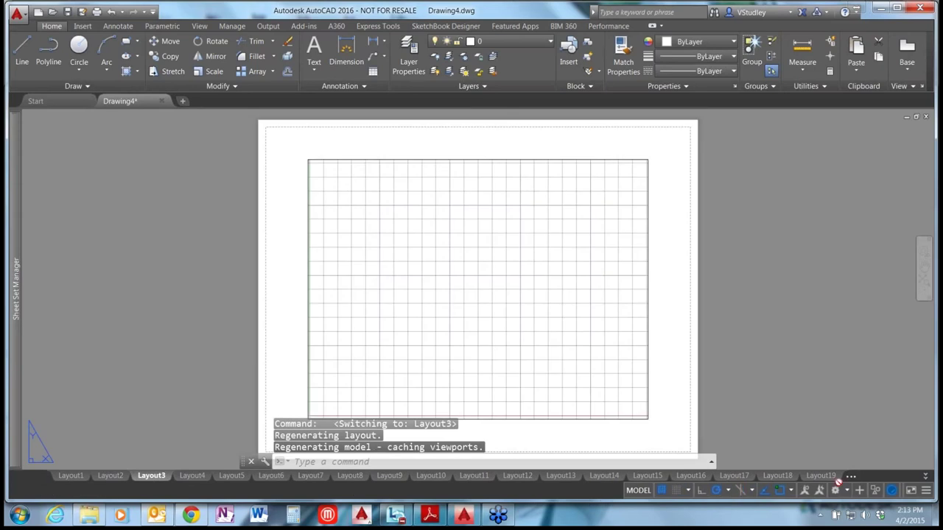
mouse_move(838, 483)
left_mouse_down()
mouse_move(857, 481)
mouse_move(775, 478)
left_mouse_up()
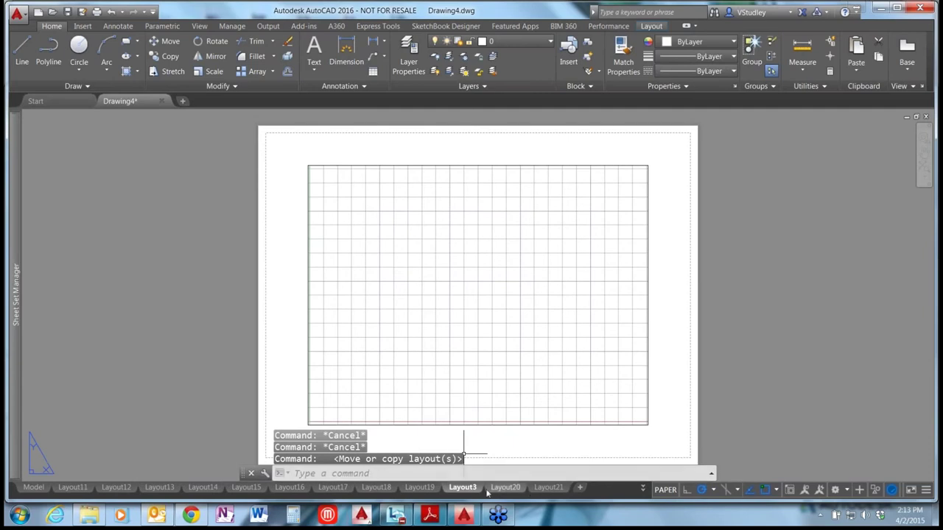
Activate Layout21 and move it to between Layout2 and Layout4
left_click(545, 487)
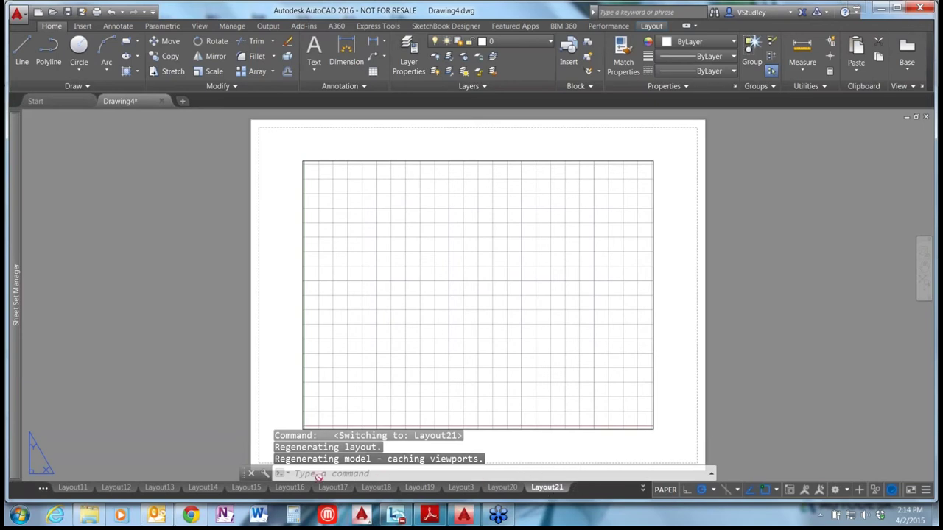
scroll(48, 488, "up", 2)
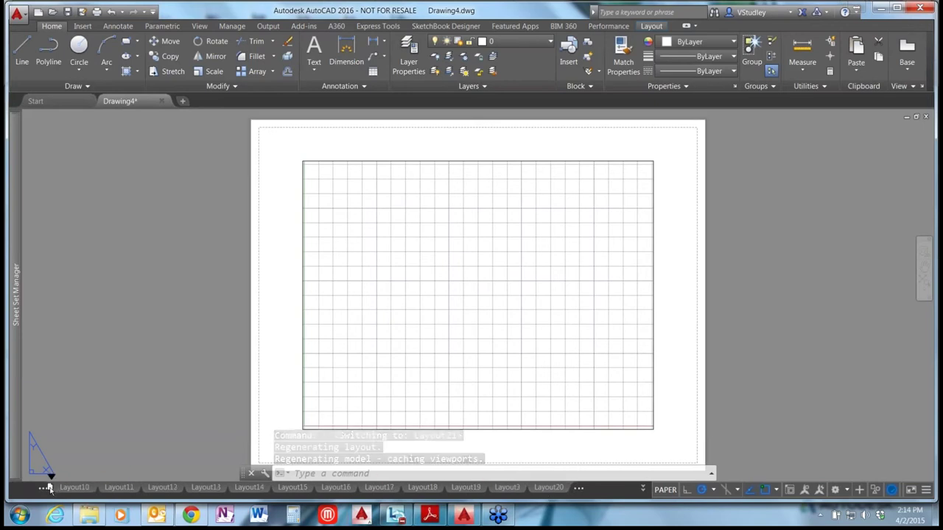
scroll(43, 488, "up", 4)
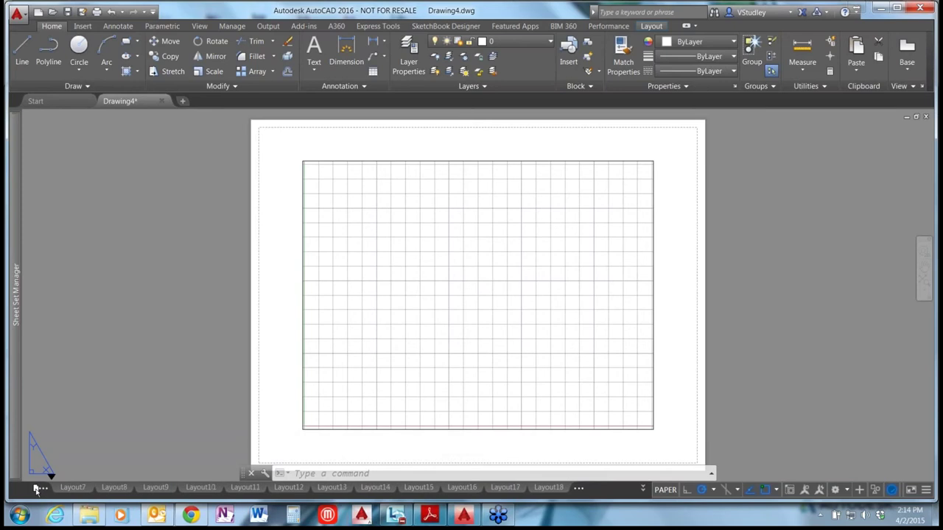
scroll(40, 487, "up", 4)
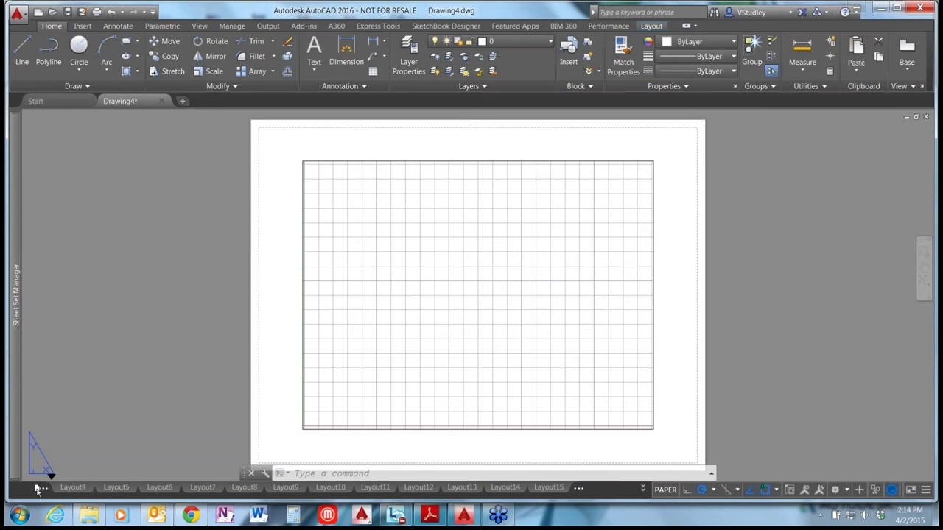
mouse_move(132, 492)
left_mouse_down()
mouse_move(137, 480)
mouse_move(139, 488)
left_mouse_up()
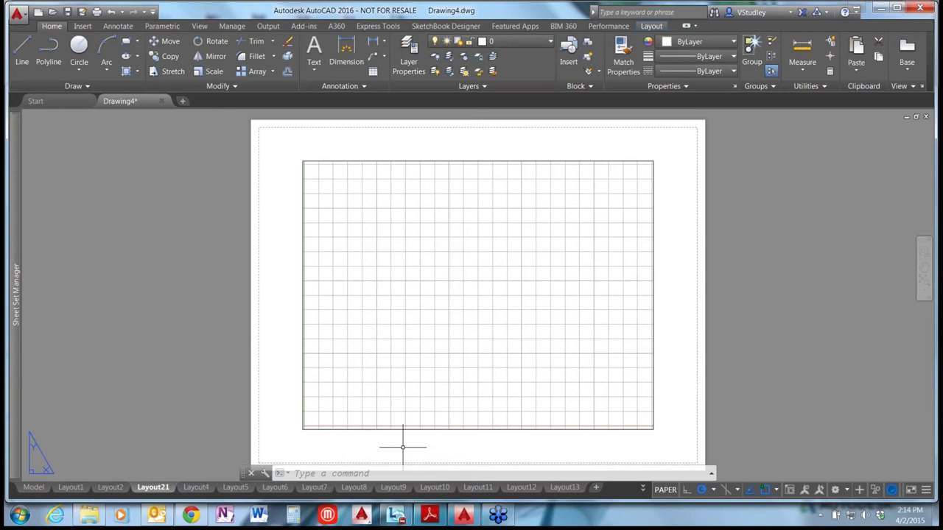
Copy Layout21 to between Layout9 and Layout10
mouse_move(318, 491)
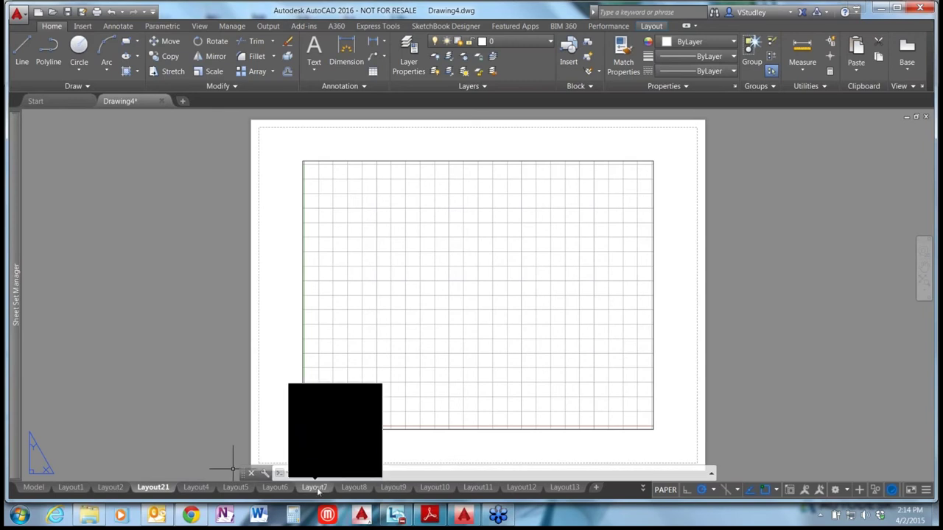
mouse_move(164, 490)
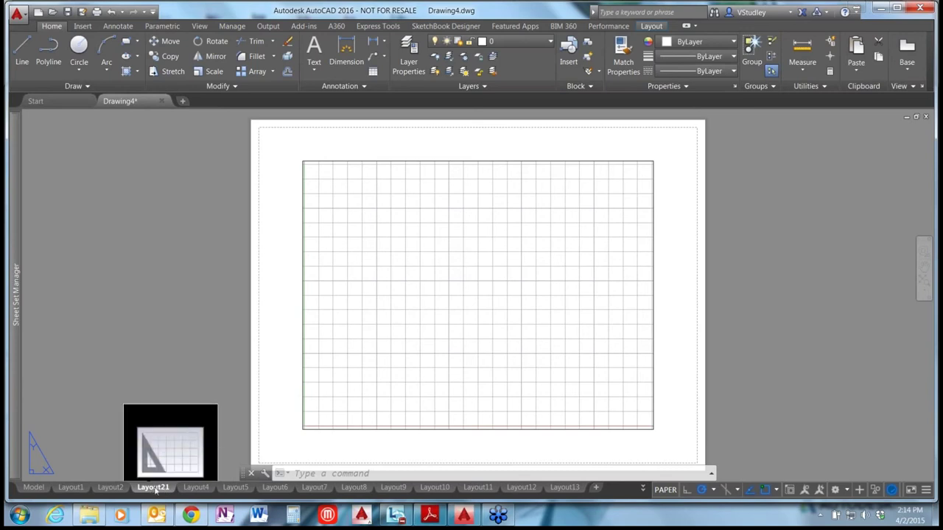
mouse_move(154, 491)
left_mouse_down()
mouse_move(217, 482)
mouse_move(402, 492)
mouse_move(214, 489)
mouse_move(399, 492)
left_mouse_up()
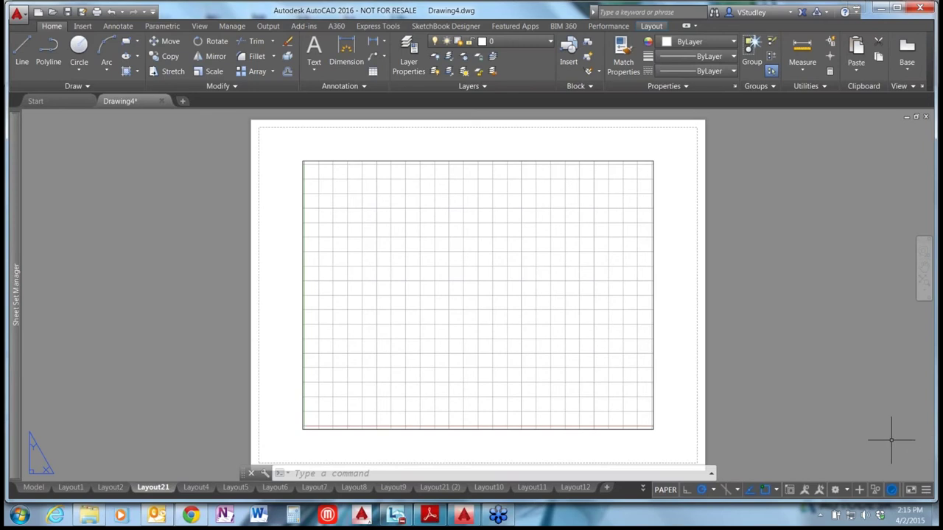
Add the Lock UI control to the status bar
left_click(926, 491)
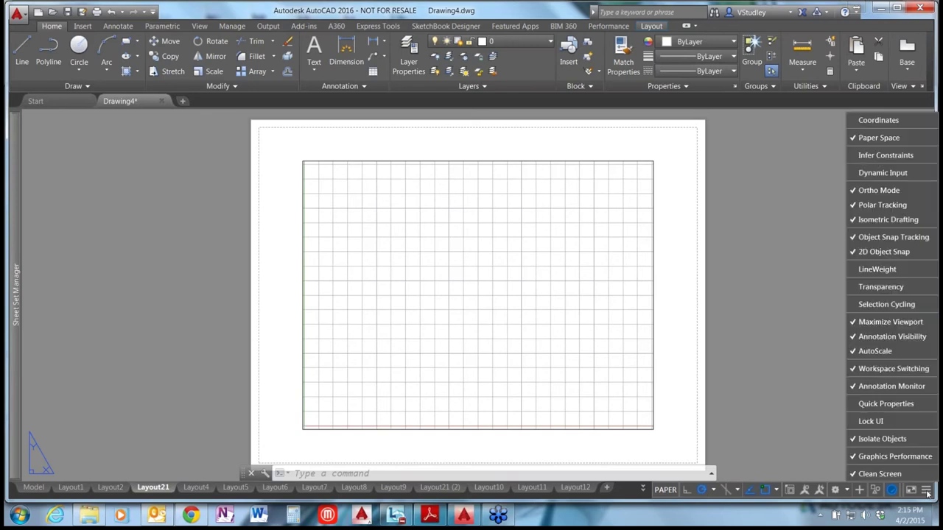
left_click(879, 422)
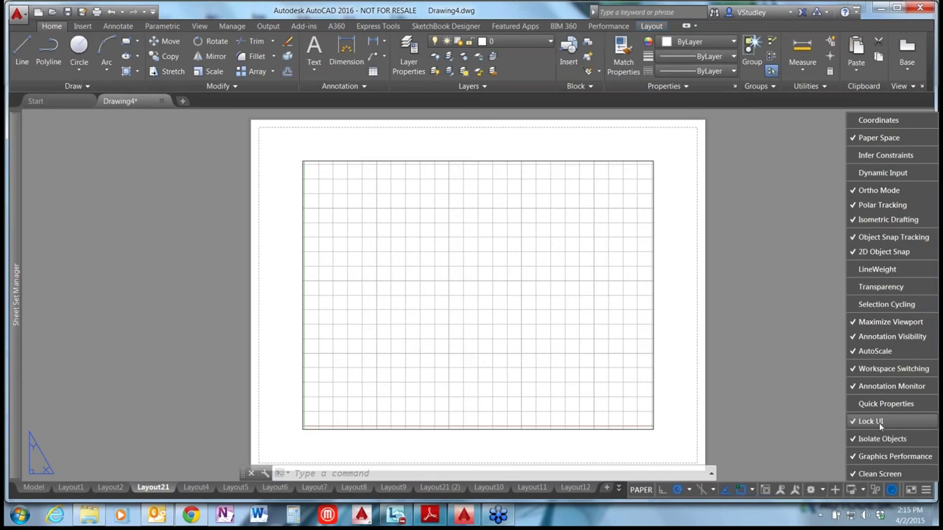
left_click(777, 413)
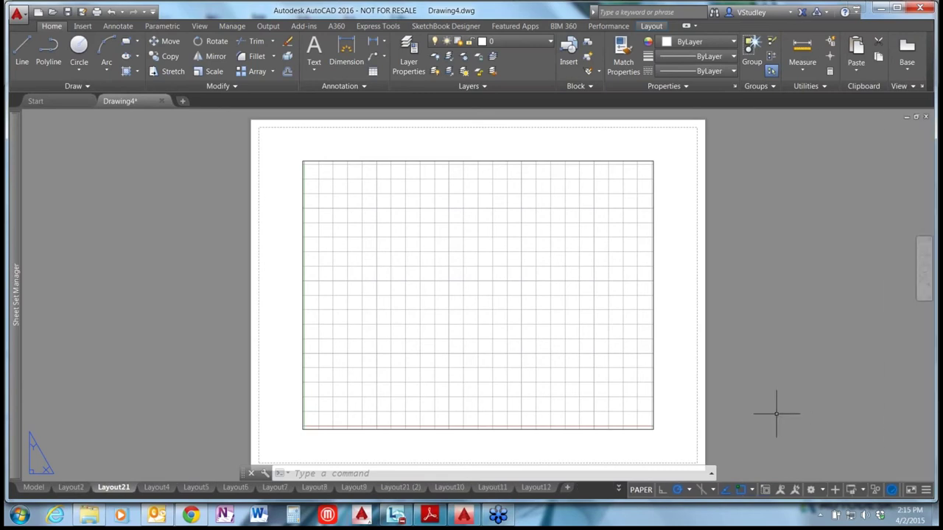
Lock the floating and docked toolbars/panels as well as the floating and docked windows
left_click(863, 490)
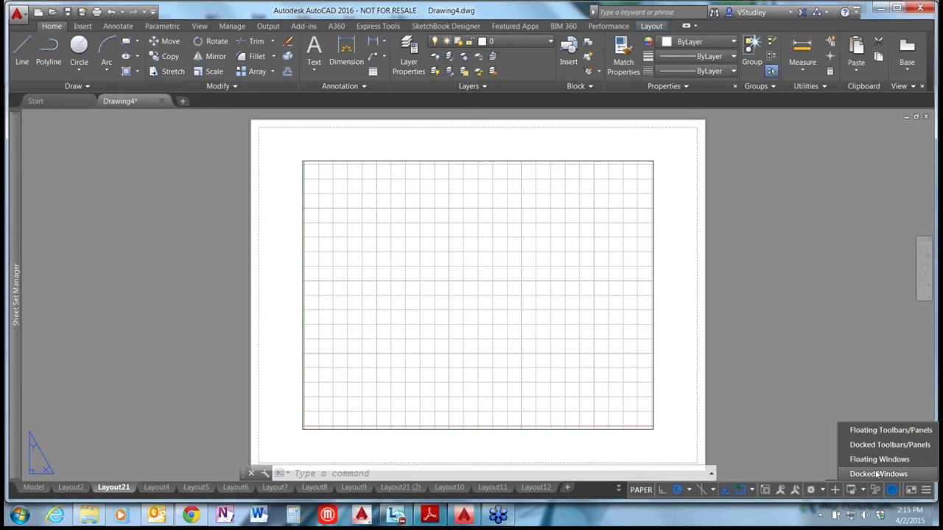
left_click(877, 476)
left_click(893, 432)
left_click(891, 446)
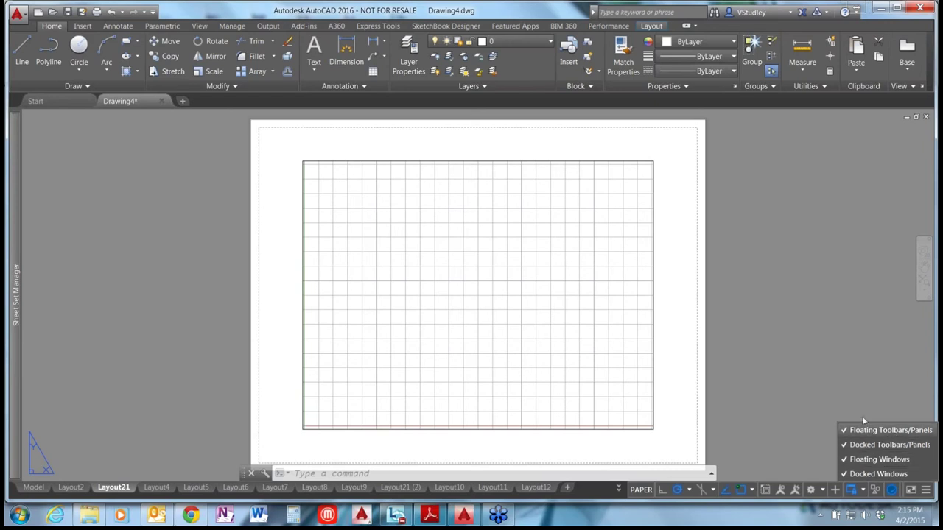
Unlock all the floating and docked toolbars, panels and windows
left_click(877, 446)
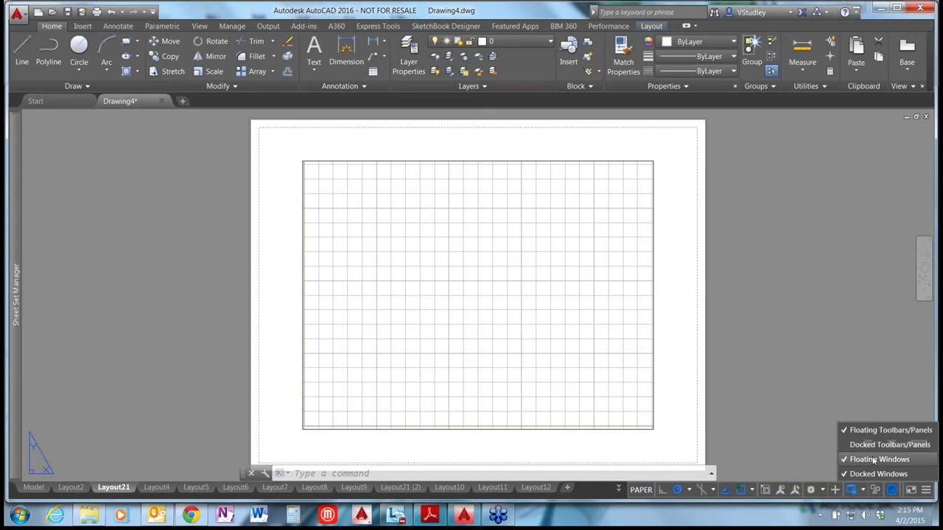
left_click(879, 459)
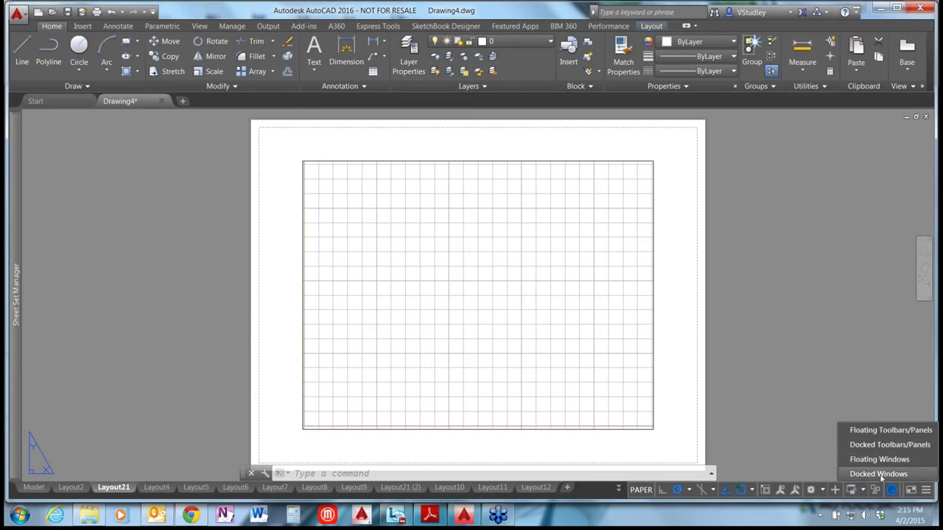
left_click(861, 492)
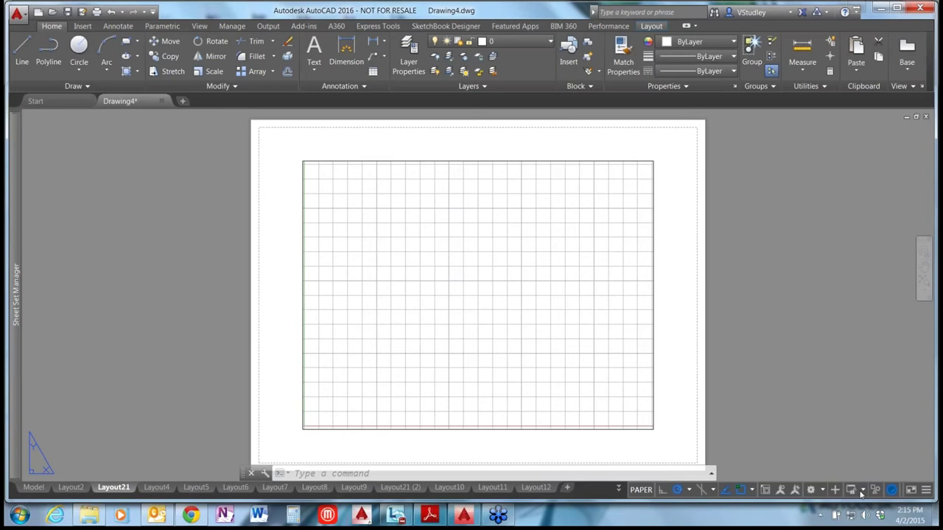
Add LineWeight, Transparency, Selection Cycling, Dynamic Input, Infer Constraints, Coordinates and Quick Properties to the status bar
left_click(927, 491)
left_click(927, 491)
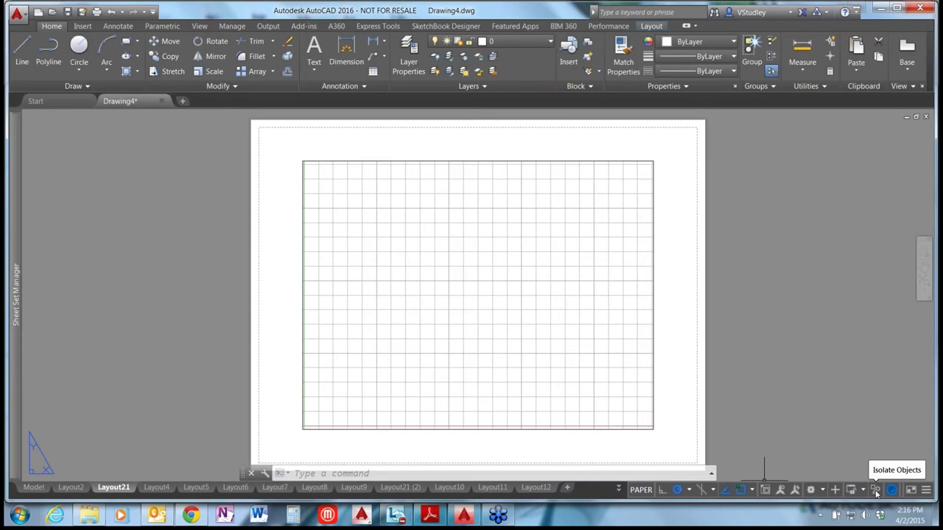
left_click(926, 495)
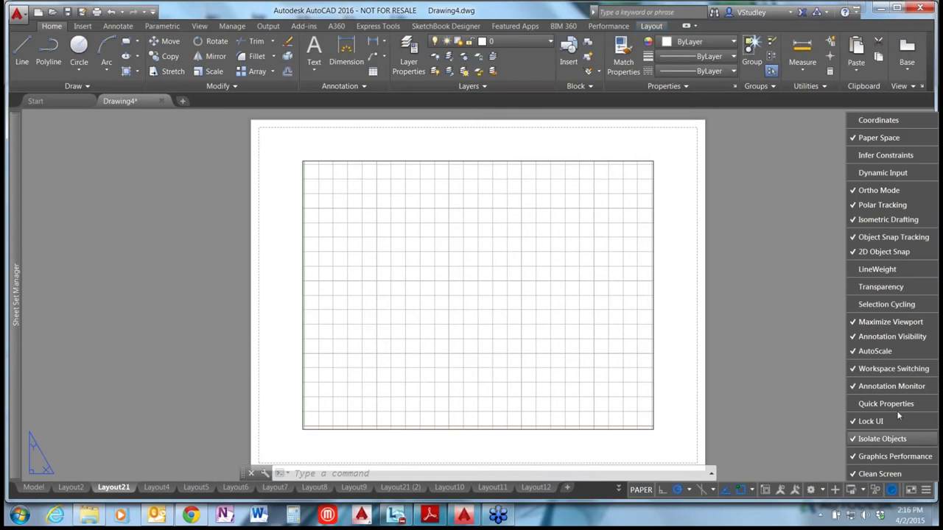
left_click(888, 270)
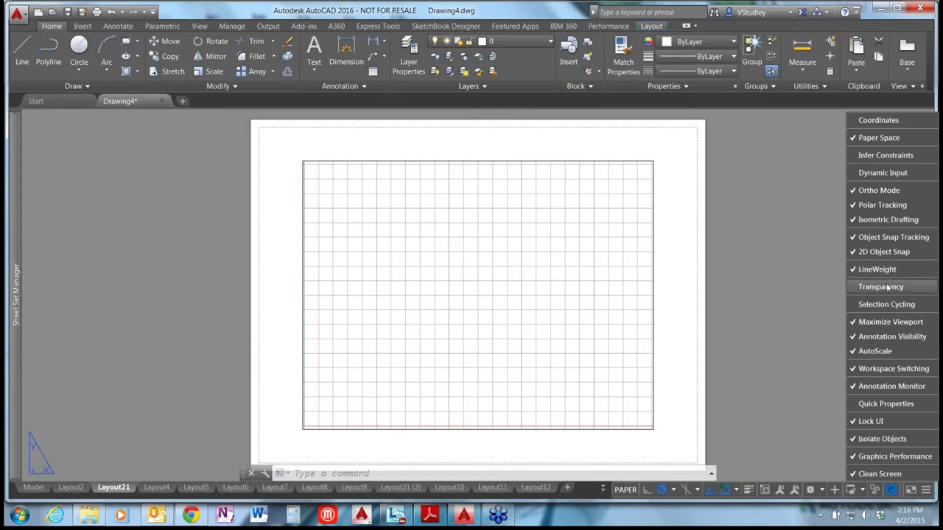
left_click(888, 286)
left_click(889, 304)
left_click(882, 172)
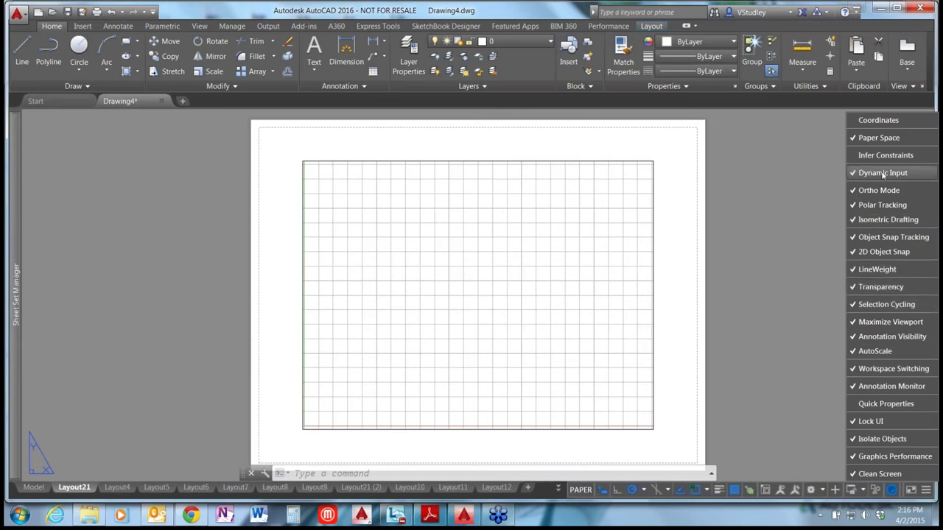
left_click(883, 155)
left_click(866, 119)
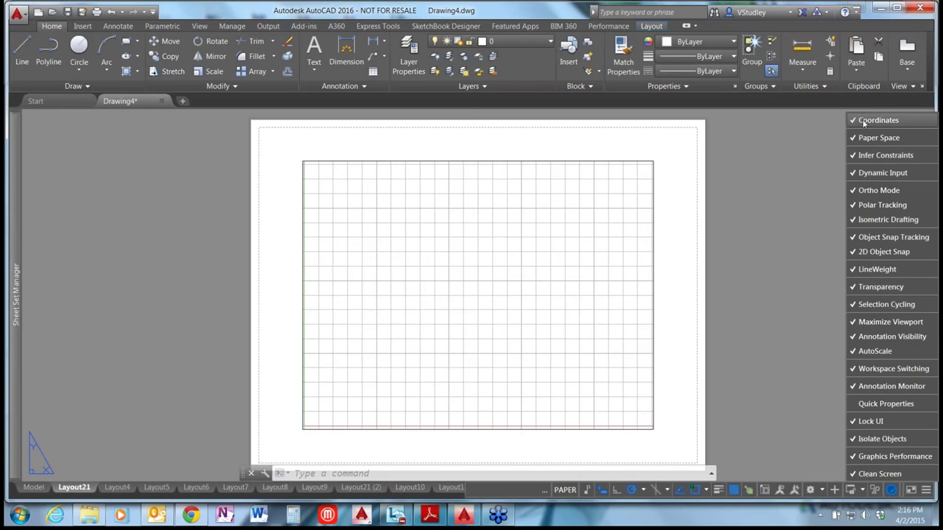
left_click(886, 404)
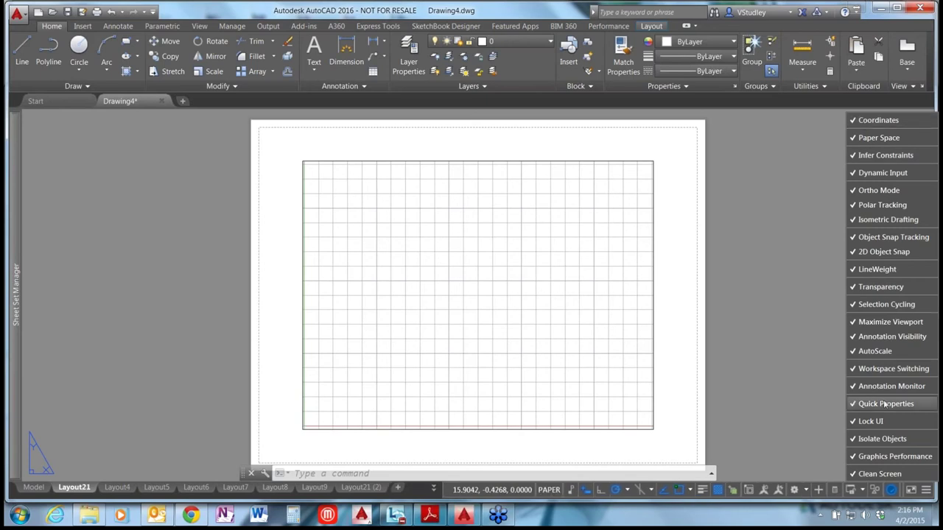
left_click(721, 366)
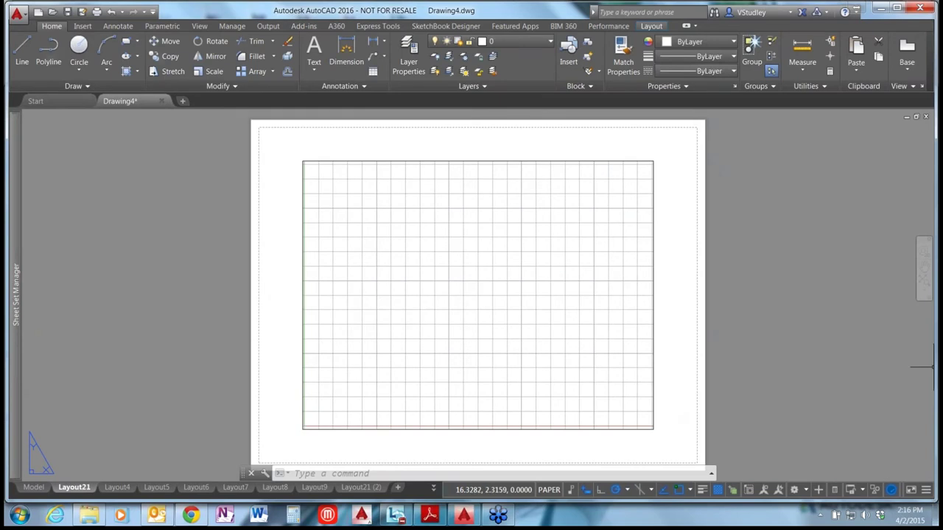
Narrow the application window to a little over half the screen width and start another new drawing
left_click_drag(933, 366, 560, 389)
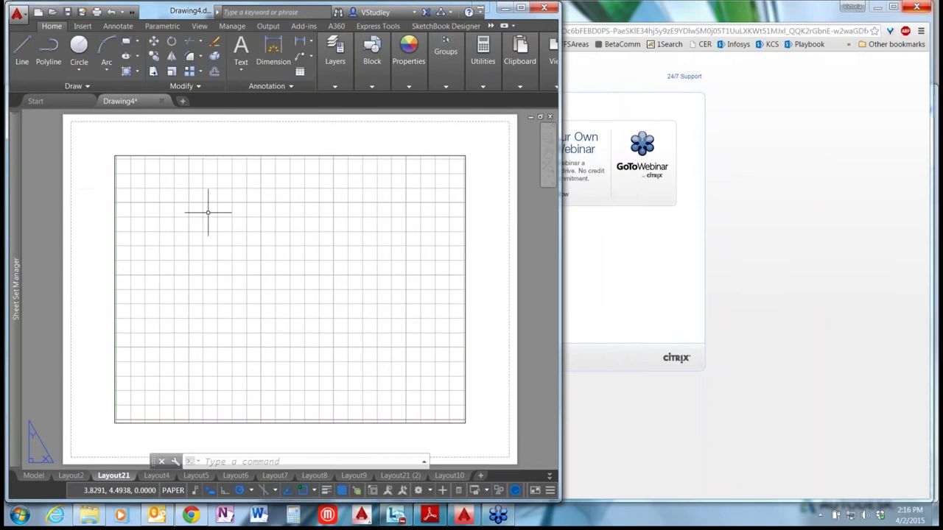
left_click(183, 102)
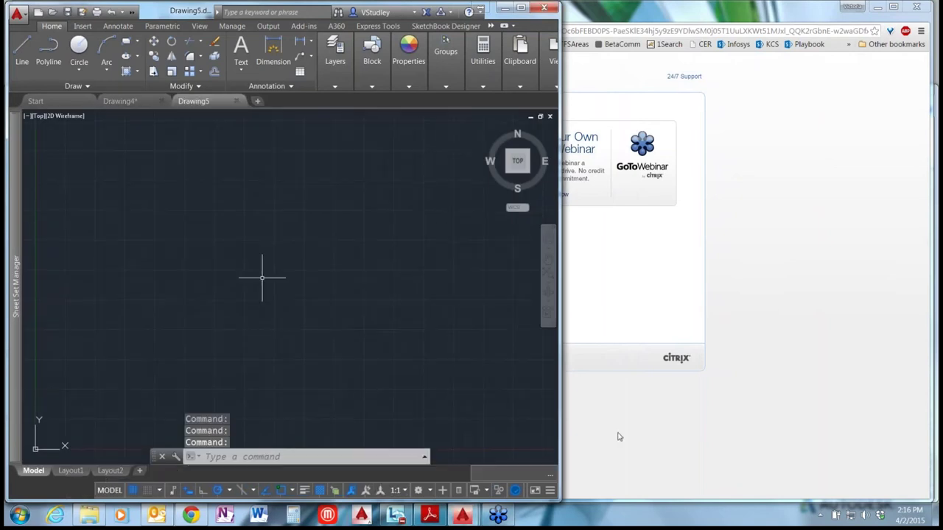
Test the status bar wrapping by narrowing the window to under half the screen width, and restore the window's full width
left_click_drag(552, 400, 498, 409)
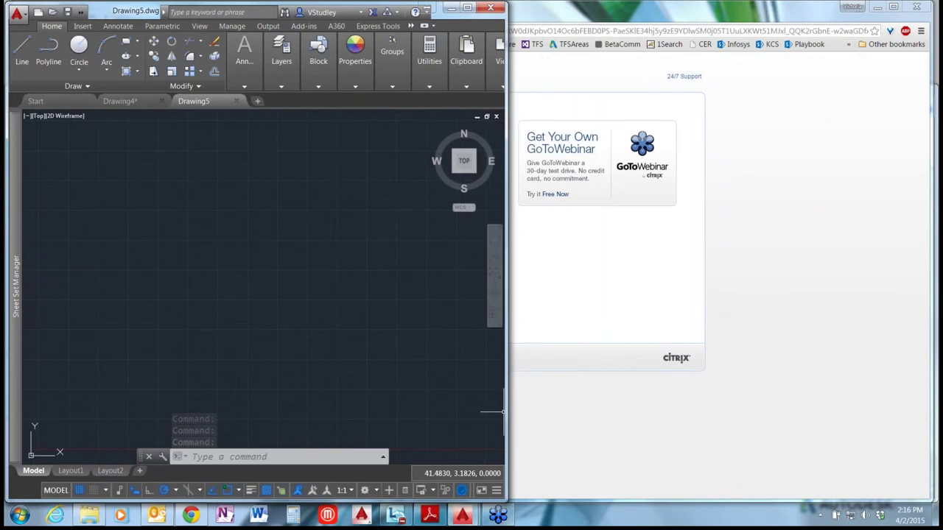
left_click_drag(503, 413, 391, 404)
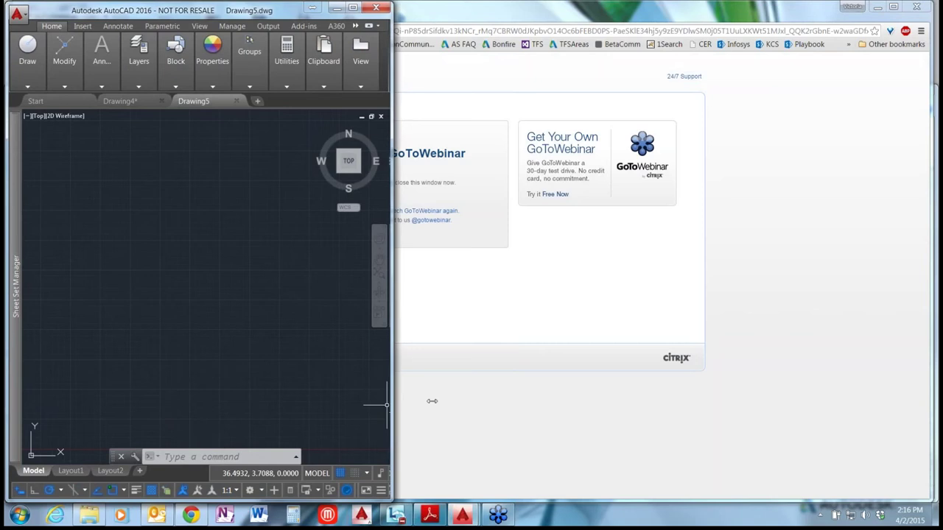
left_click_drag(388, 403, 713, 408)
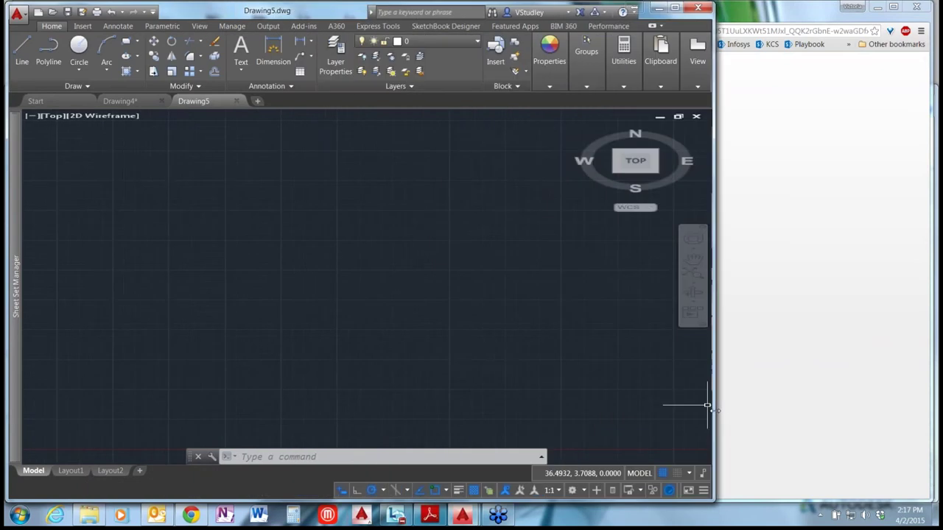
left_click_drag(708, 405, 700, 435)
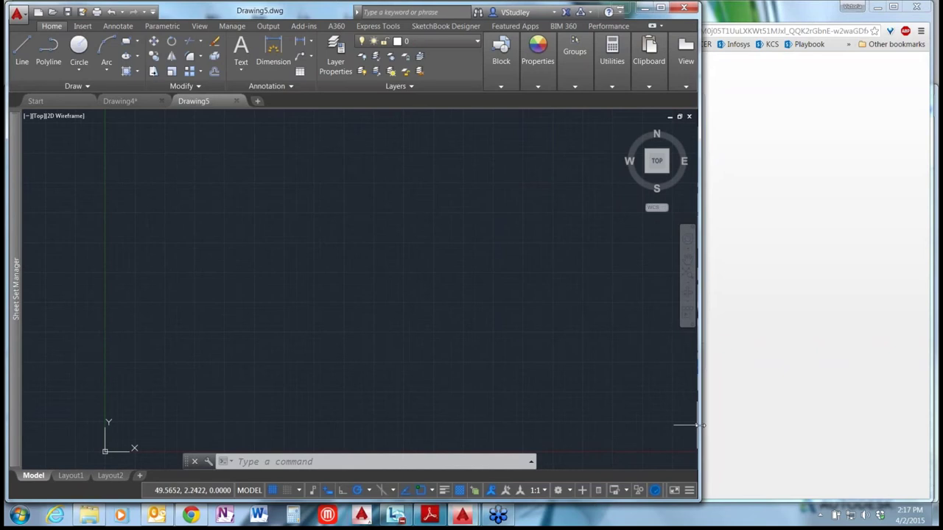
left_click_drag(700, 425, 932, 426)
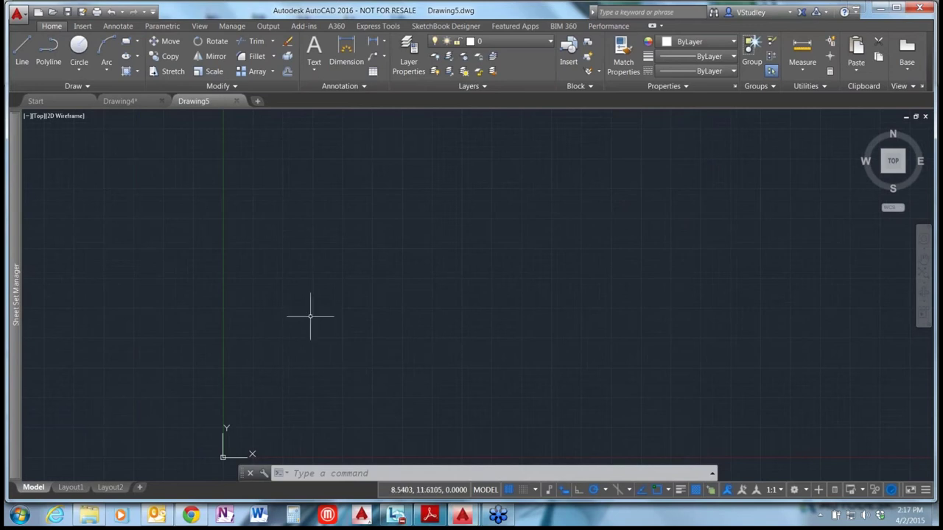
Set the GALLERYVIEW system variable to 0 and open the Insert dialog for blocks
left_click(82, 27)
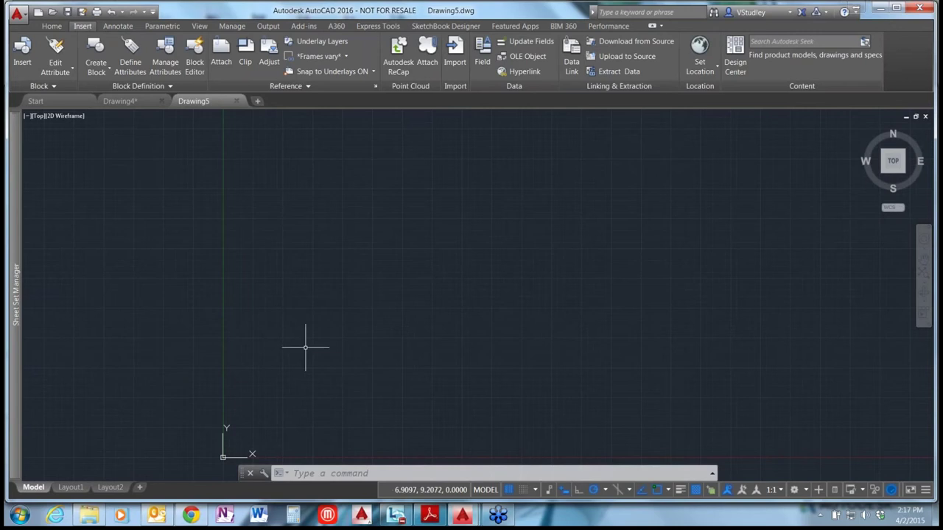
type("GALLERY")
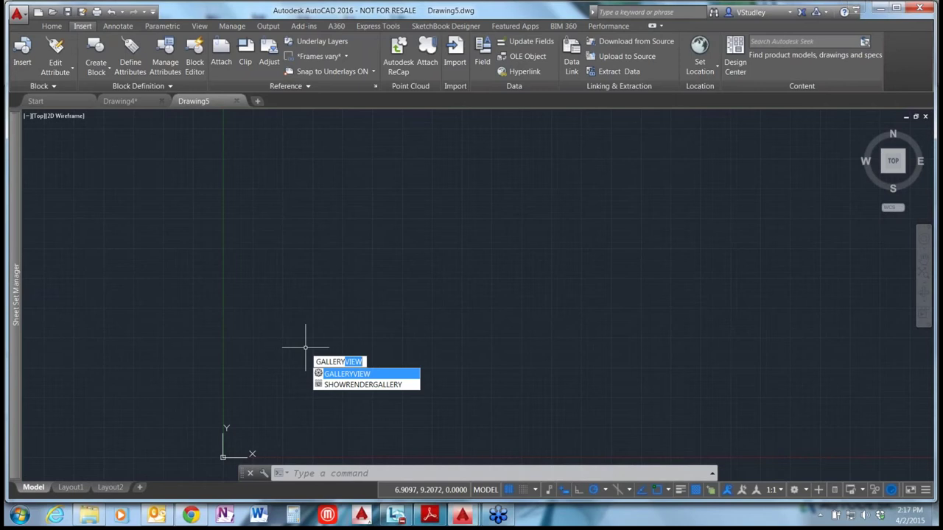
type("VIEW")
key("Return")
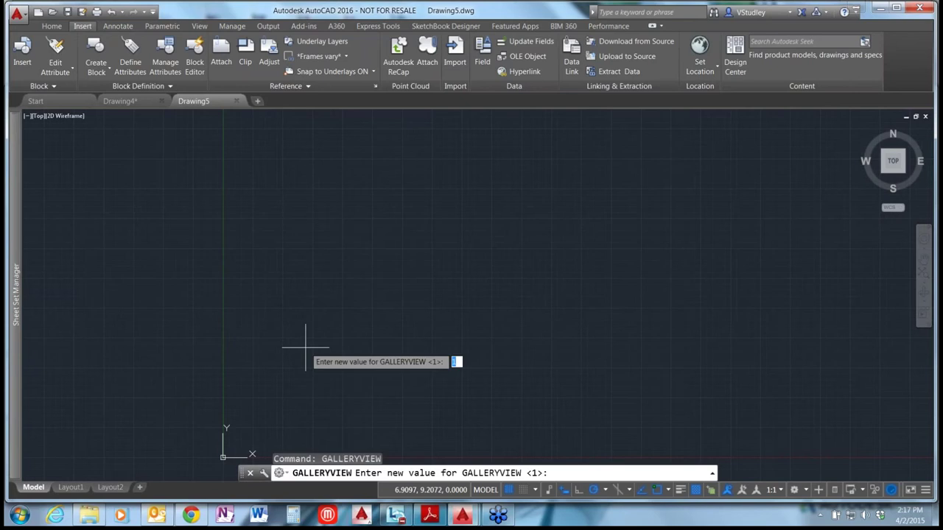
type("0")
key("Return")
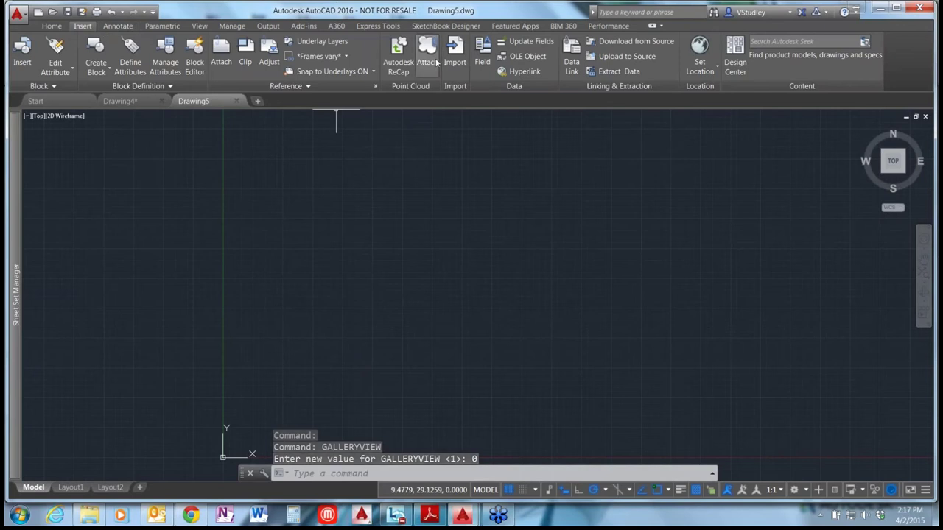
left_click(22, 52)
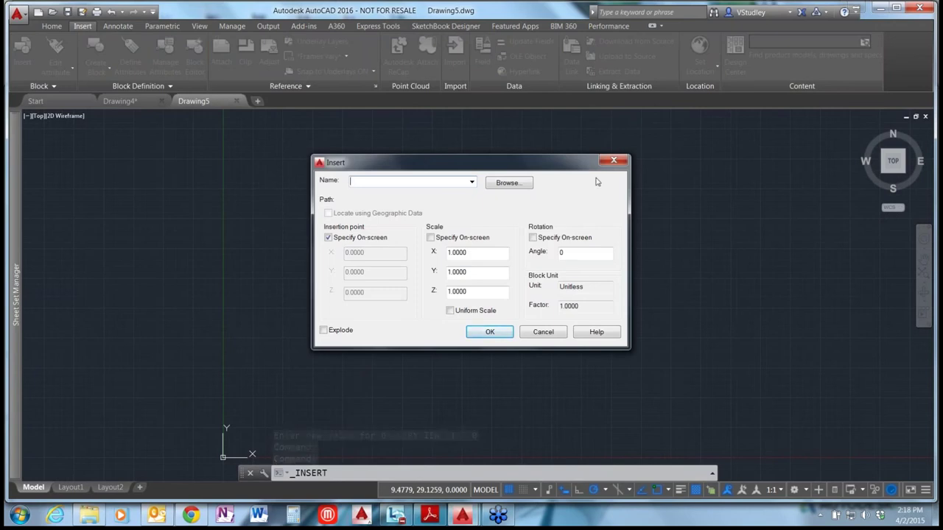
Close the Insert dialog, set the GALLERYVIEW system variable to 1, and check how the block Insert command opens
left_click(616, 163)
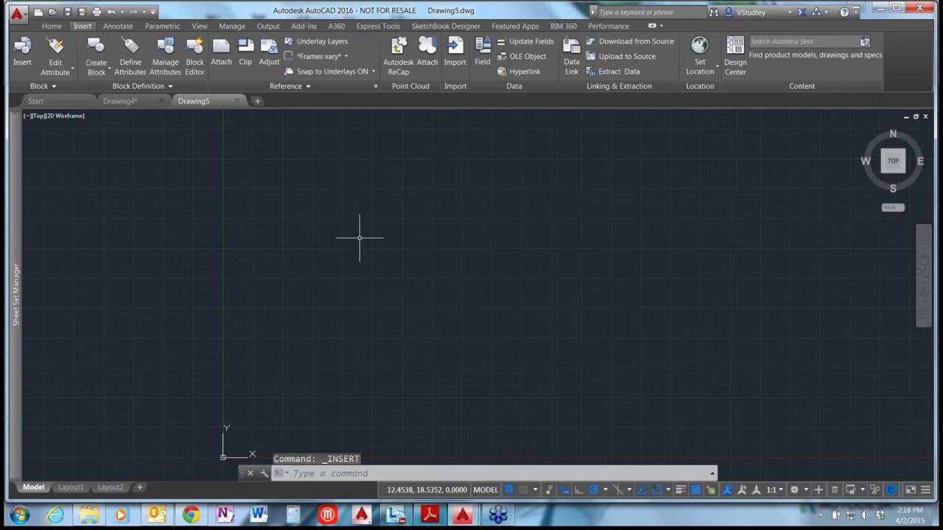
type("galleryview")
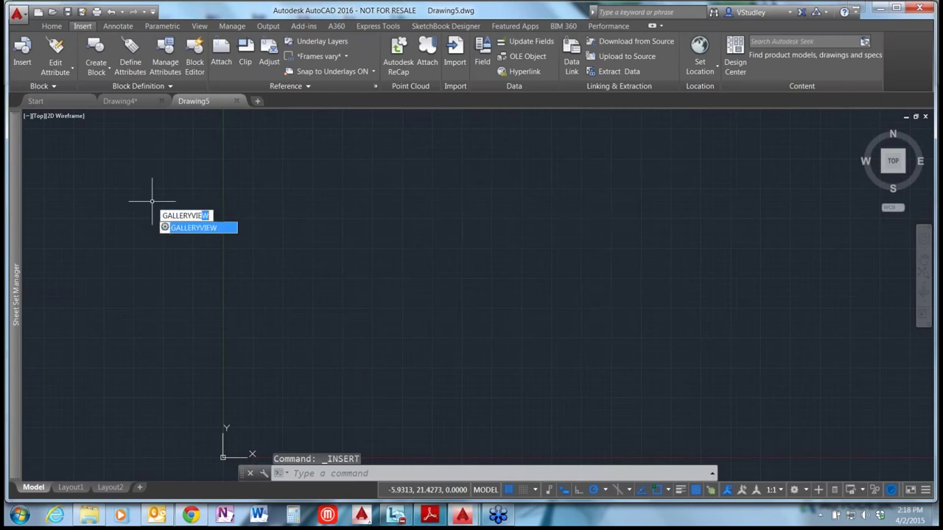
key("Return")
type("1")
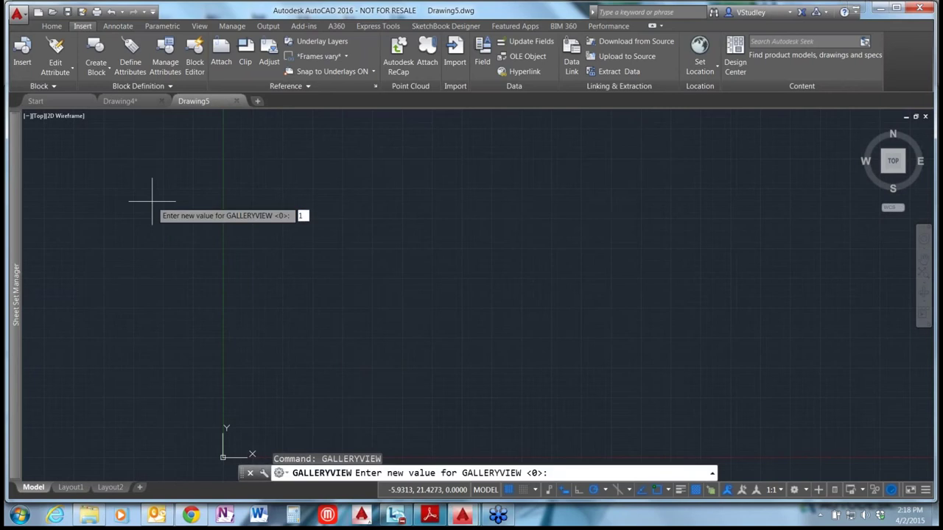
key("Return")
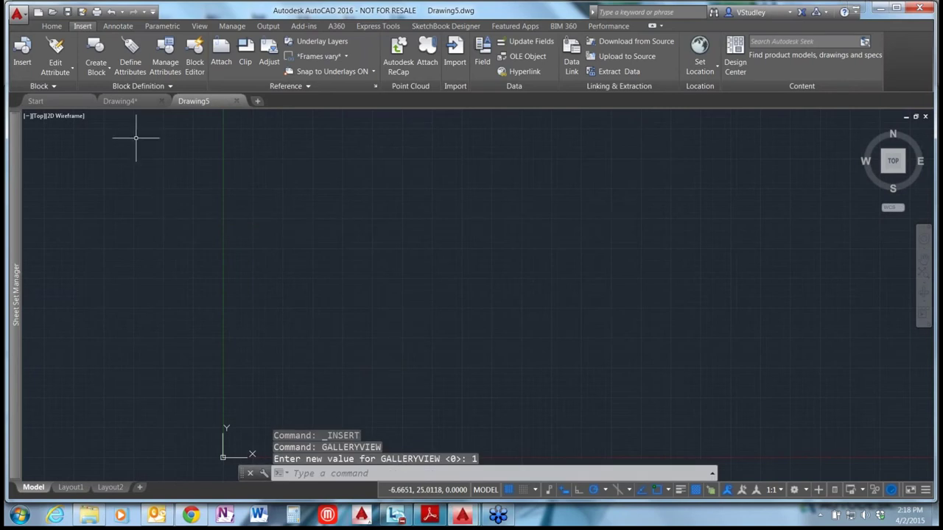
left_click(26, 56)
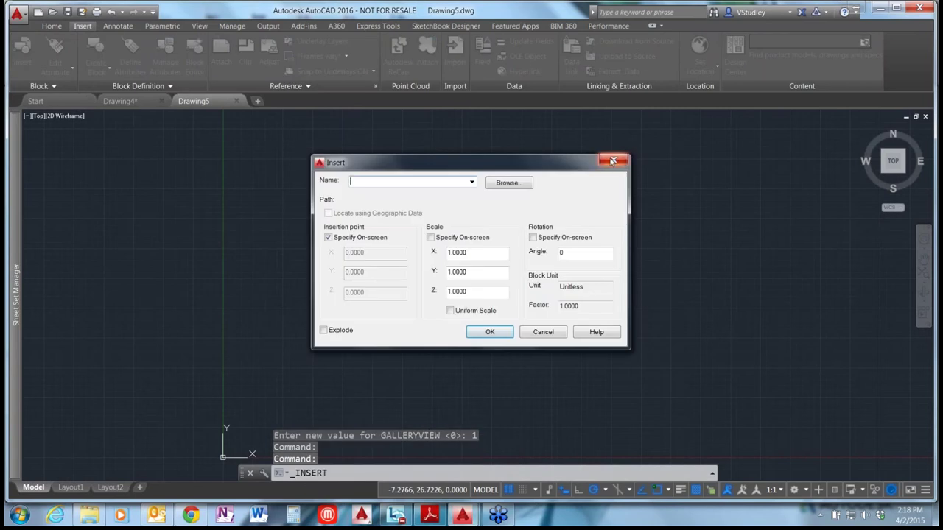
left_click(612, 163)
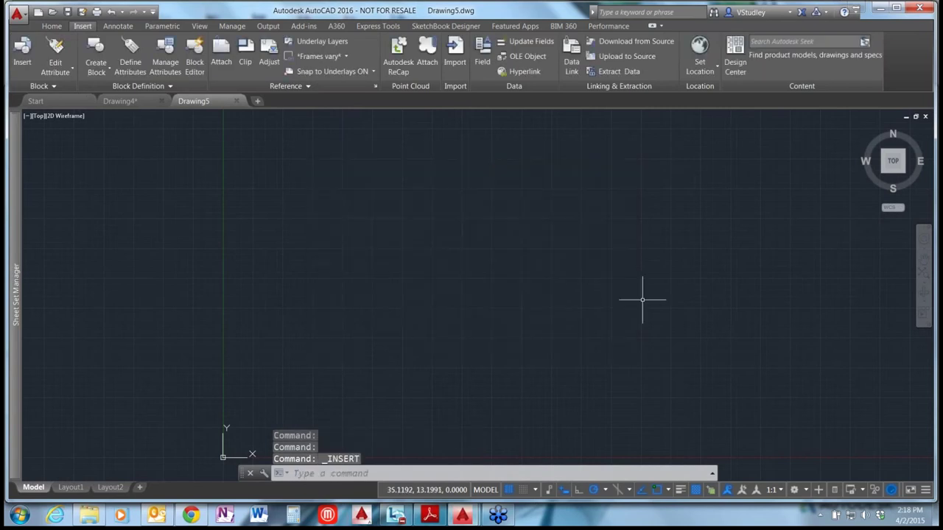
Check the GALLERYVIEW system variable, keep its current value, and try the block Insert command again
type("GALLERYView")
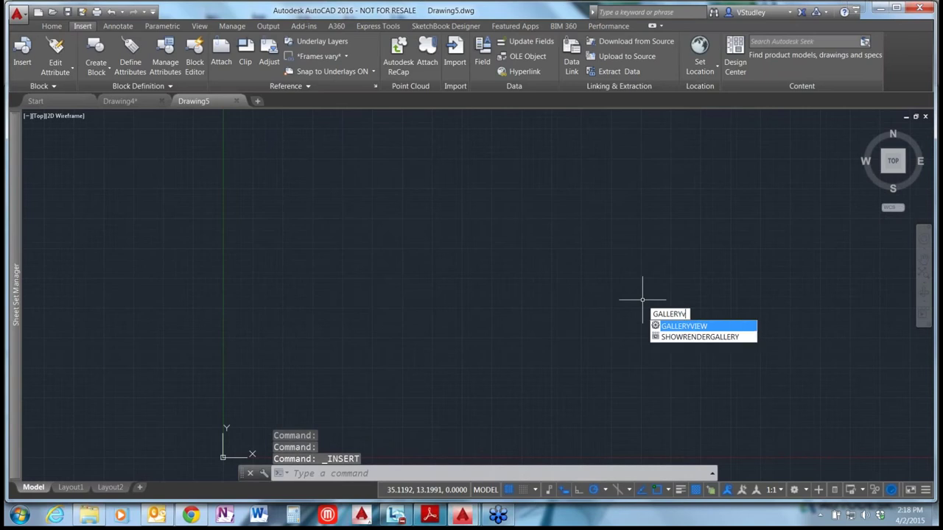
key("Return")
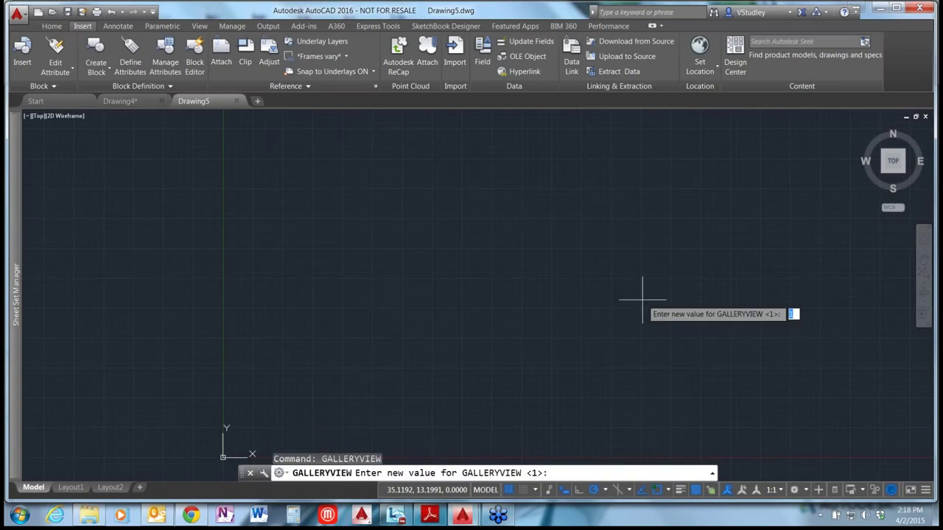
key("Return")
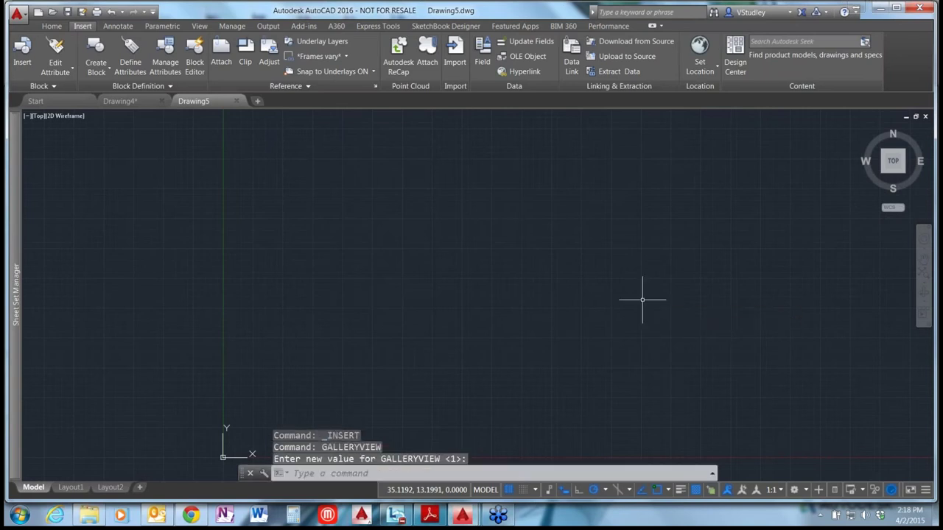
left_click(22, 64)
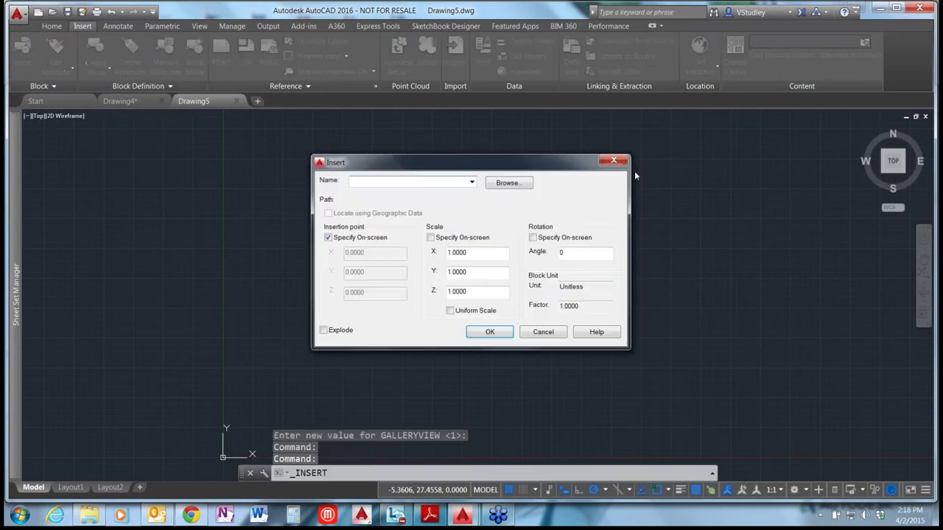
left_click(614, 161)
Look through the additional block options, open the Block Definition dialog, and close it without defining a block
left_click(56, 86)
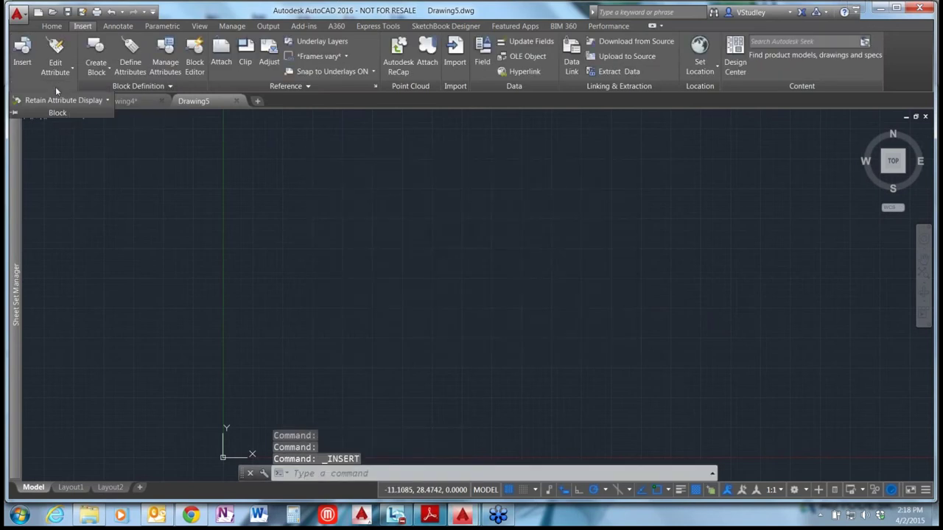
left_click(225, 155)
key("Escape")
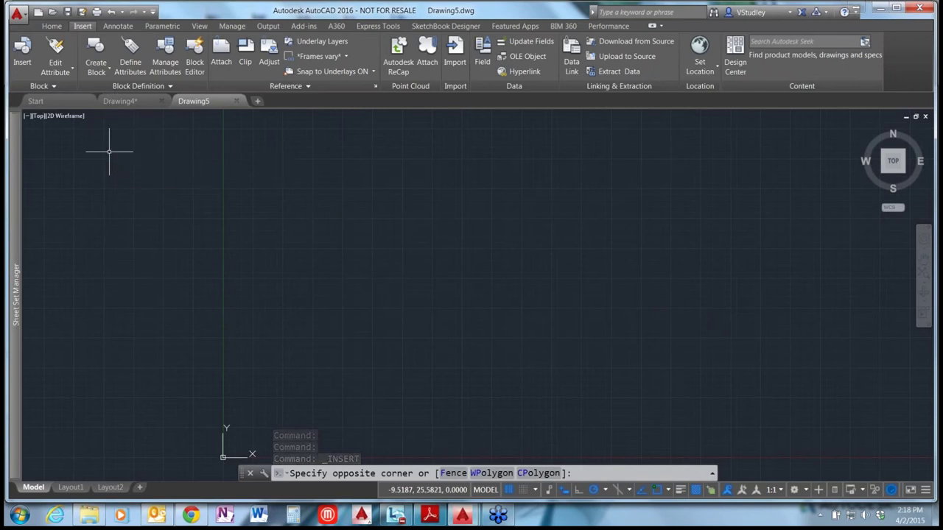
left_click(98, 72)
left_click(100, 72)
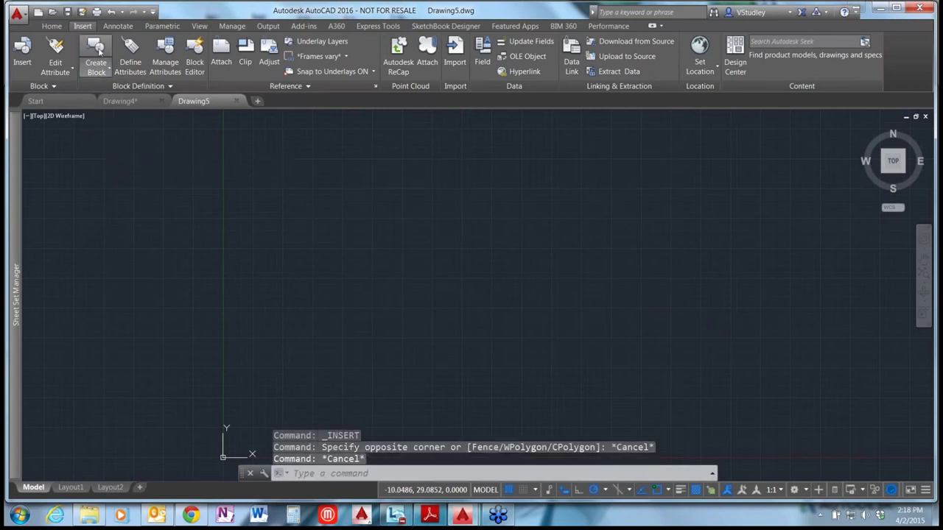
left_click(98, 47)
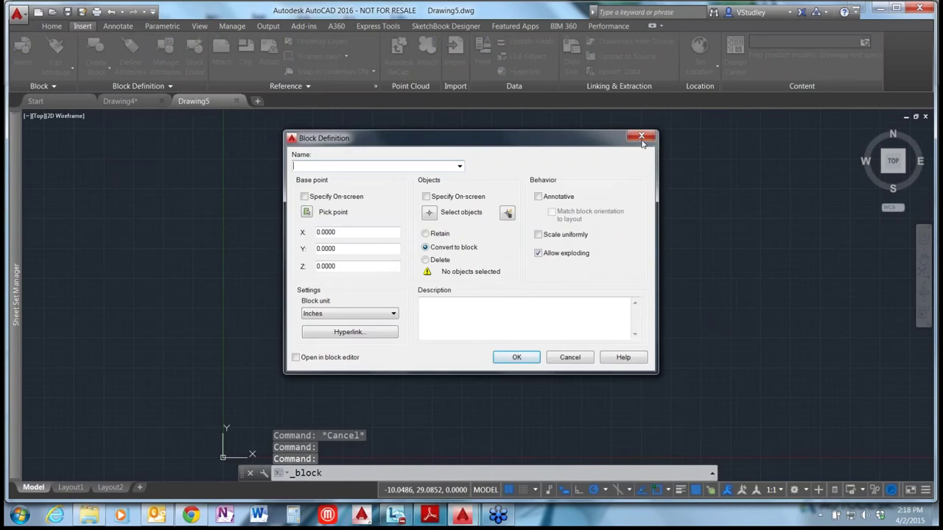
left_click(641, 137)
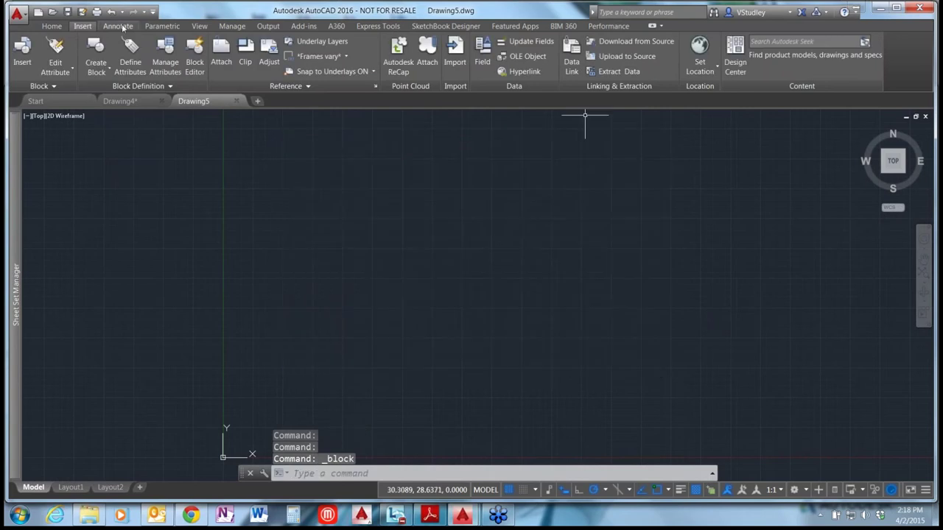
View the gallery of dimension style previews in the annotation tools and close it without choosing a style
left_click(118, 25)
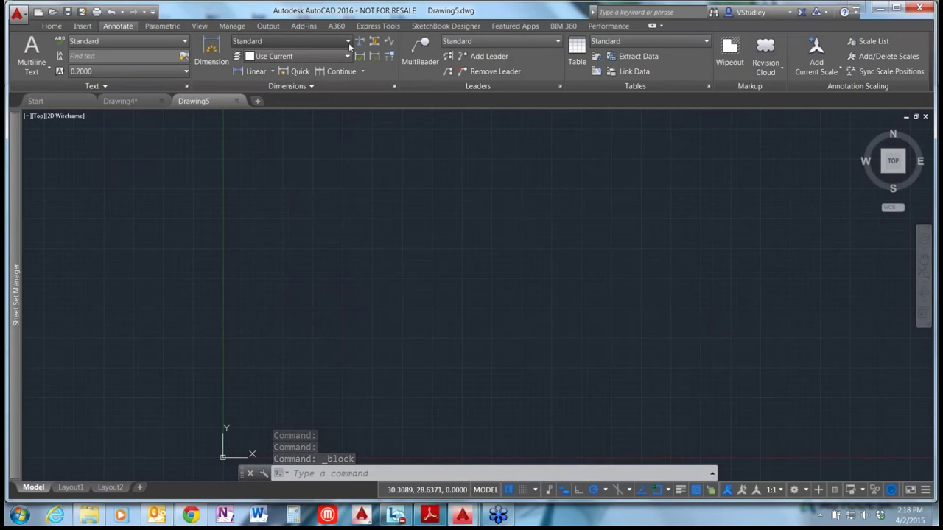
left_click(337, 42)
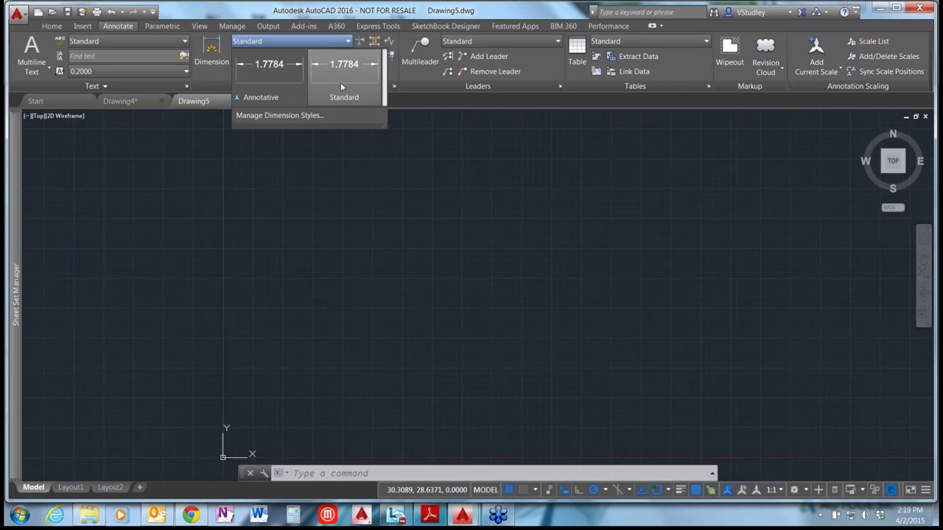
left_click(336, 168)
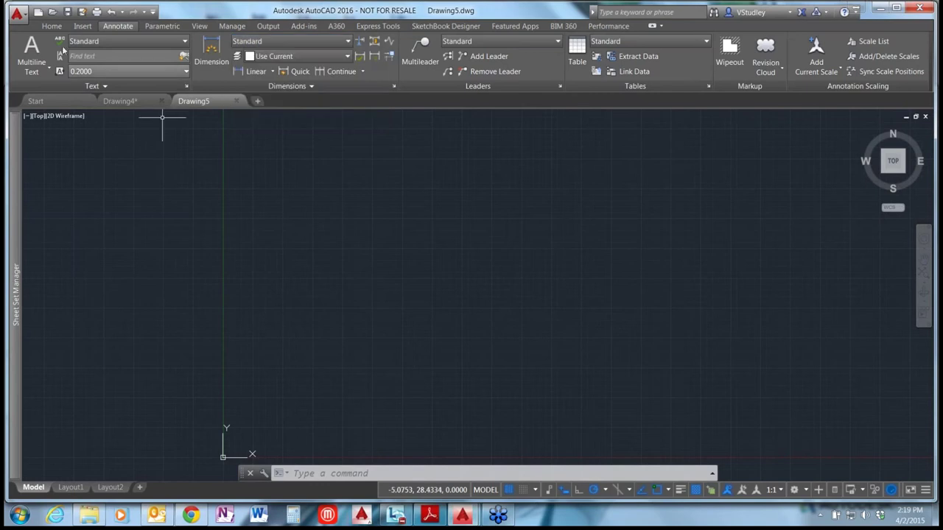
Return to the block tools, open the Insert dialog once more, and dismiss it
left_click(82, 25)
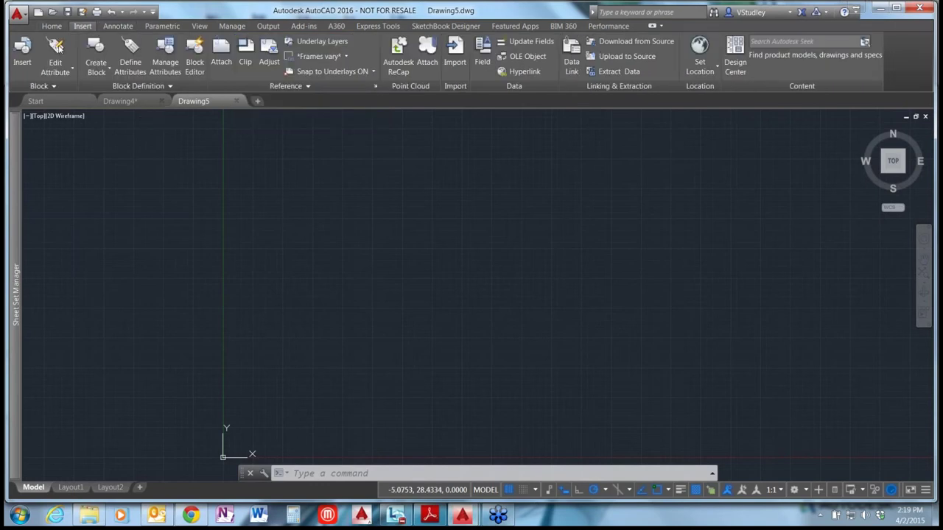
left_click(25, 62)
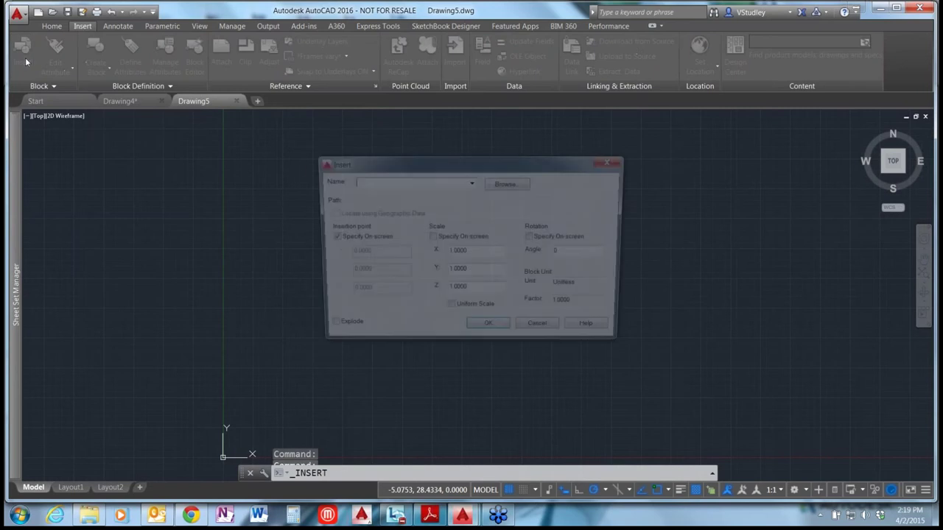
left_click(611, 161)
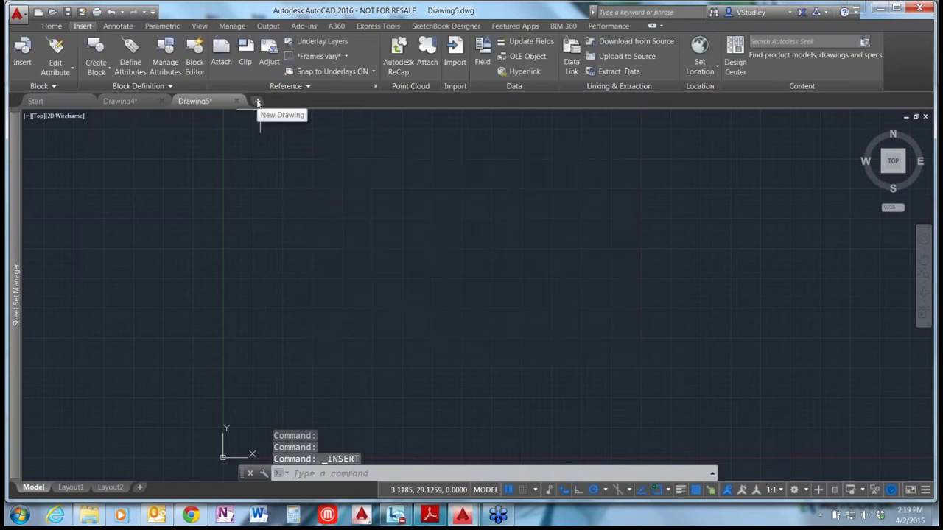
Start another new drawing and check there how the block Insert command opens
left_click(257, 102)
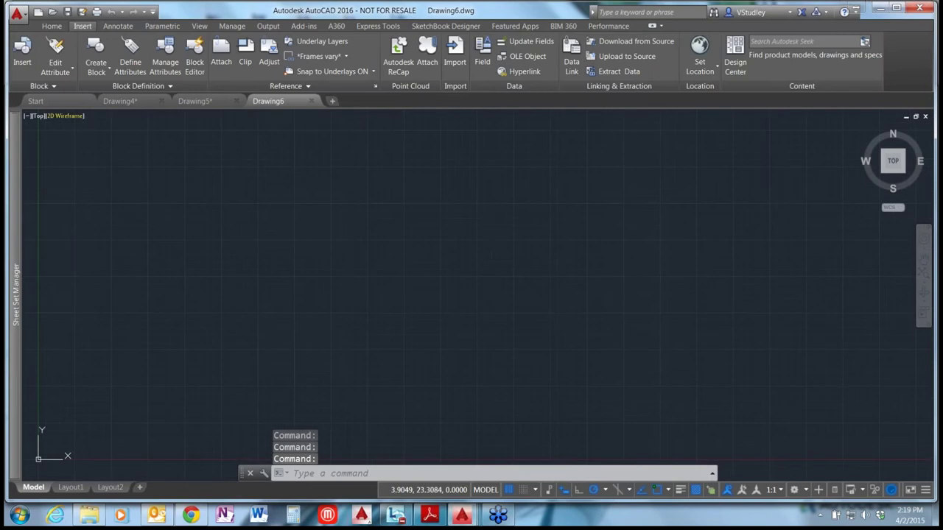
left_click(23, 56)
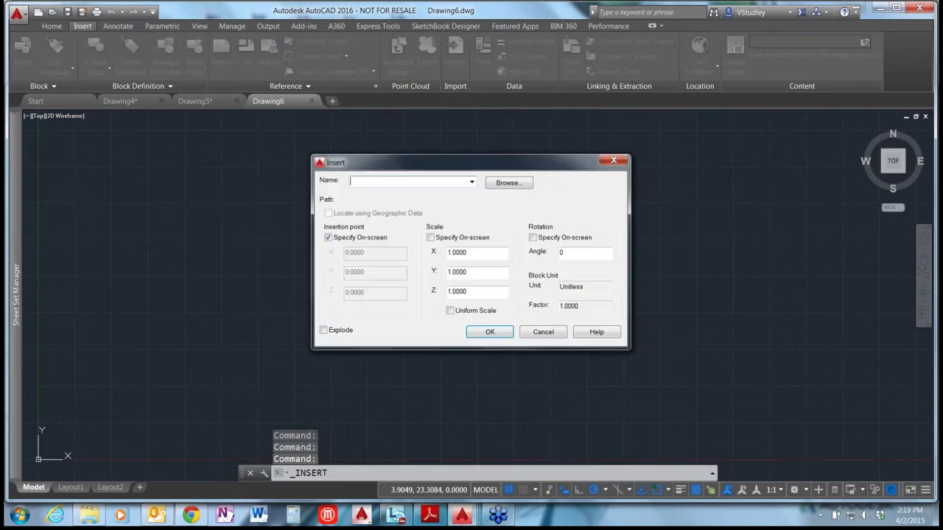
left_click(615, 162)
type("ga")
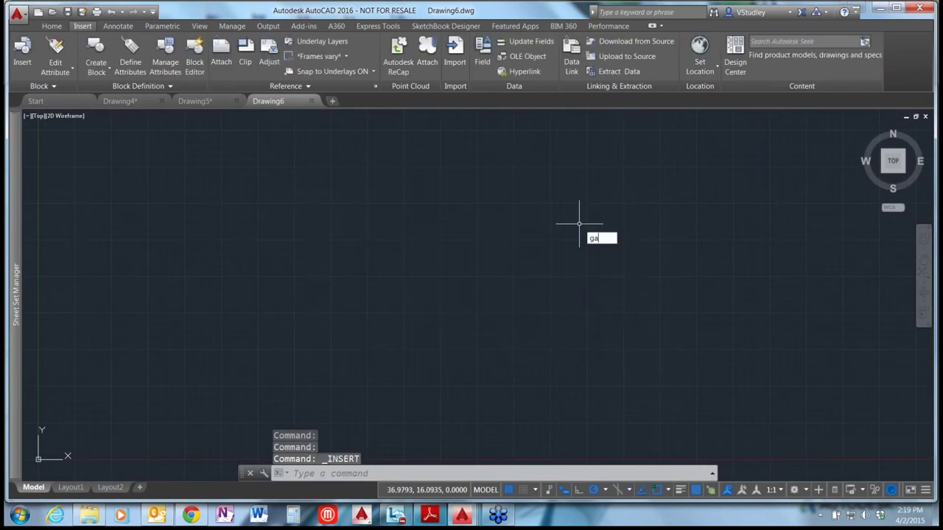
type("llery")
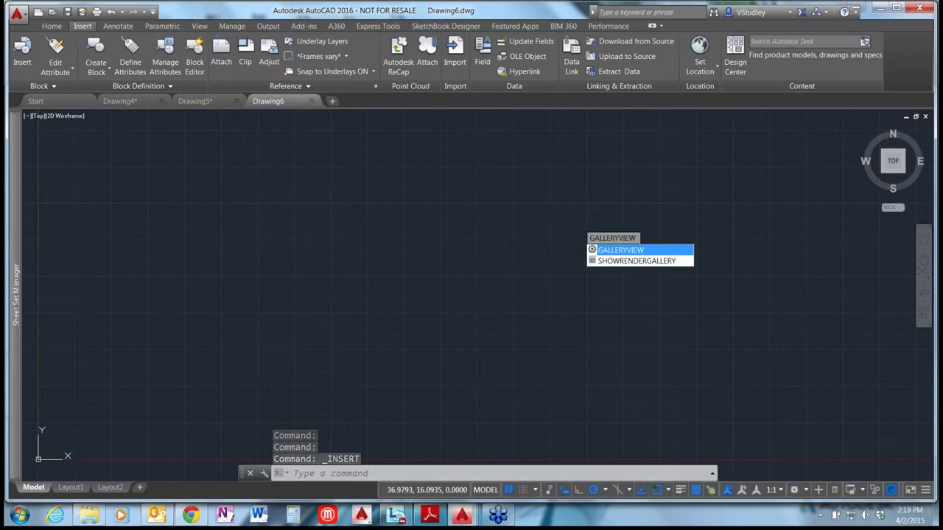
key("Escape")
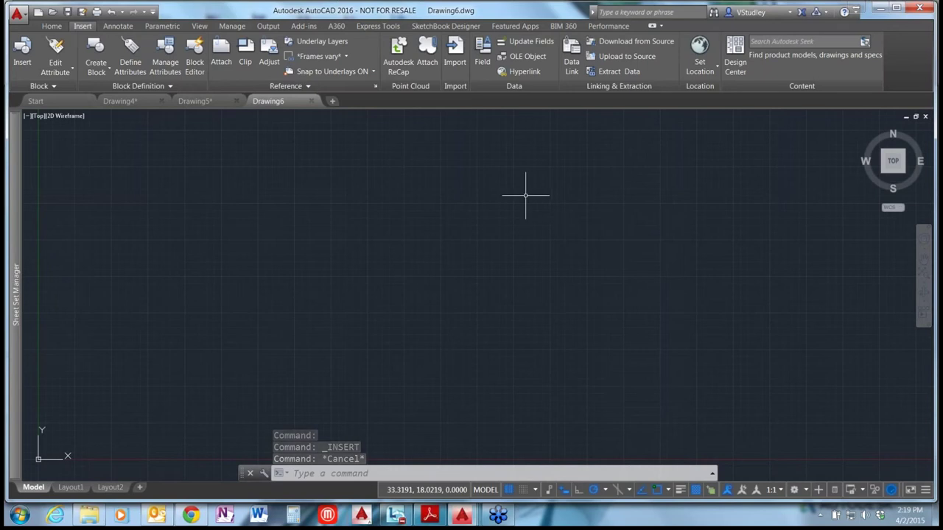
Display the gallery of dimension style previews in the new drawing and choose the Standard style
left_click(118, 25)
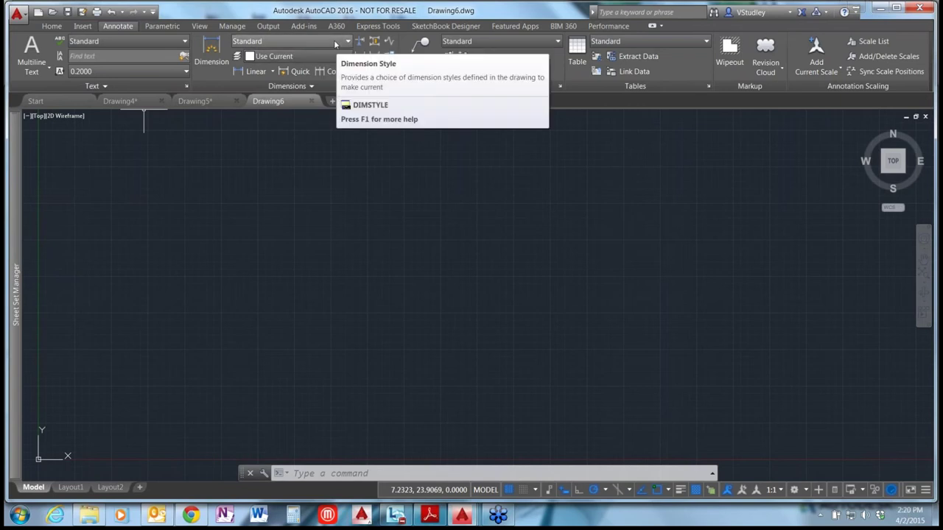
left_click(344, 43)
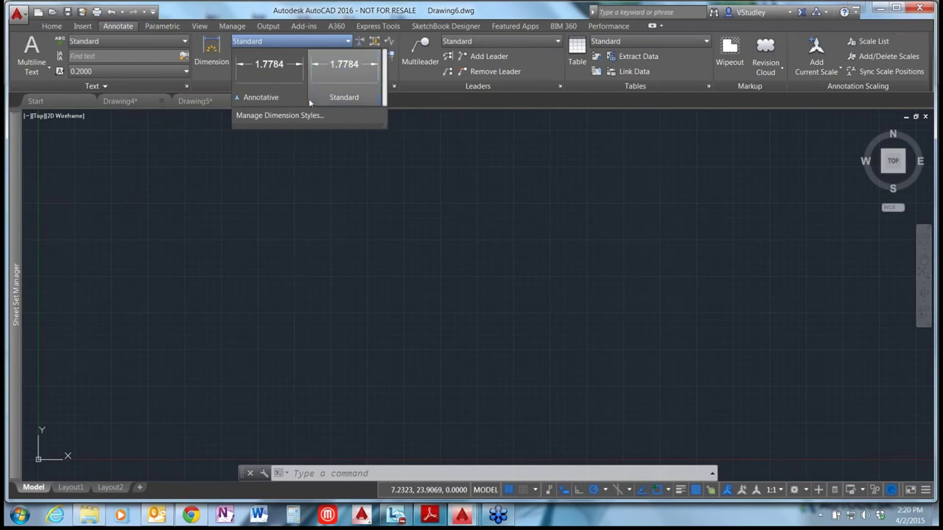
mouse_move(378, 125)
left_mouse_down()
mouse_move(408, 206)
mouse_move(386, 126)
left_mouse_up()
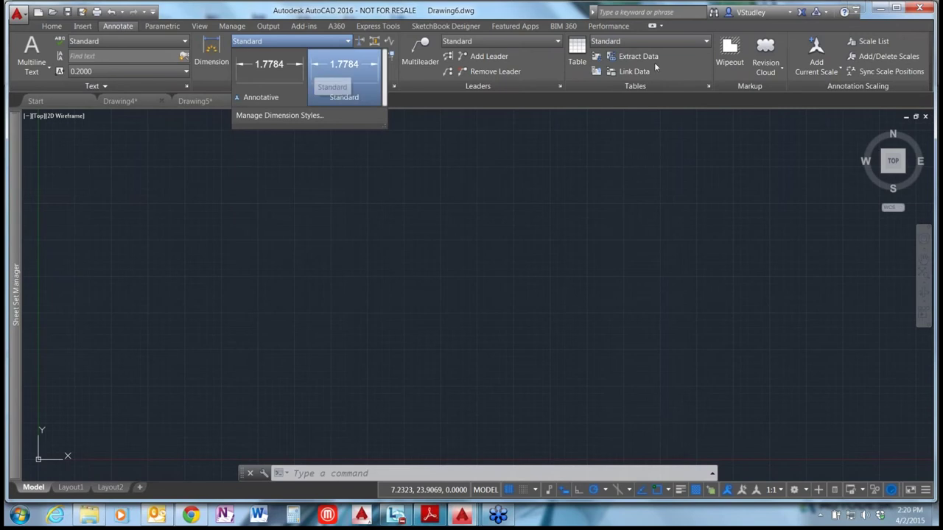
left_click(344, 74)
View the preview galleries of multileader styles and table styles, and close them without choosing a style
left_click(557, 43)
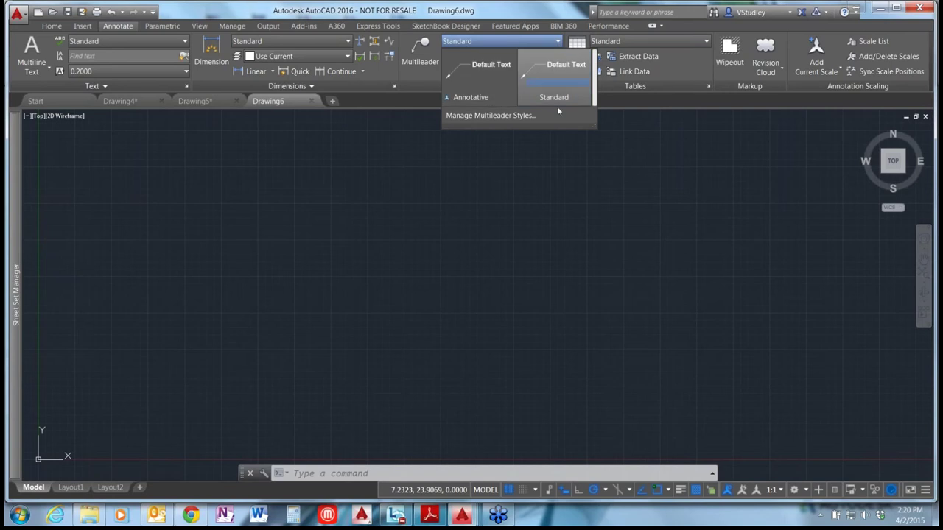
left_click(696, 42)
left_click(692, 45)
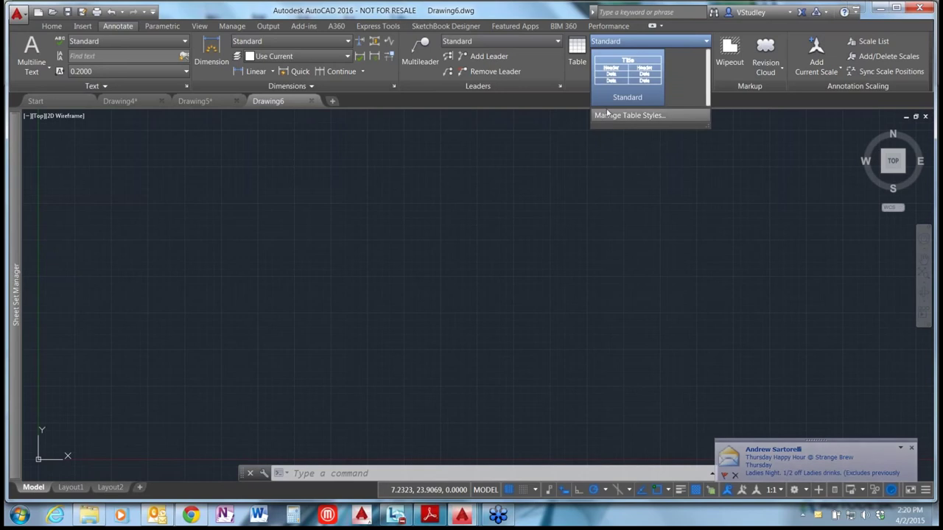
left_click(608, 139)
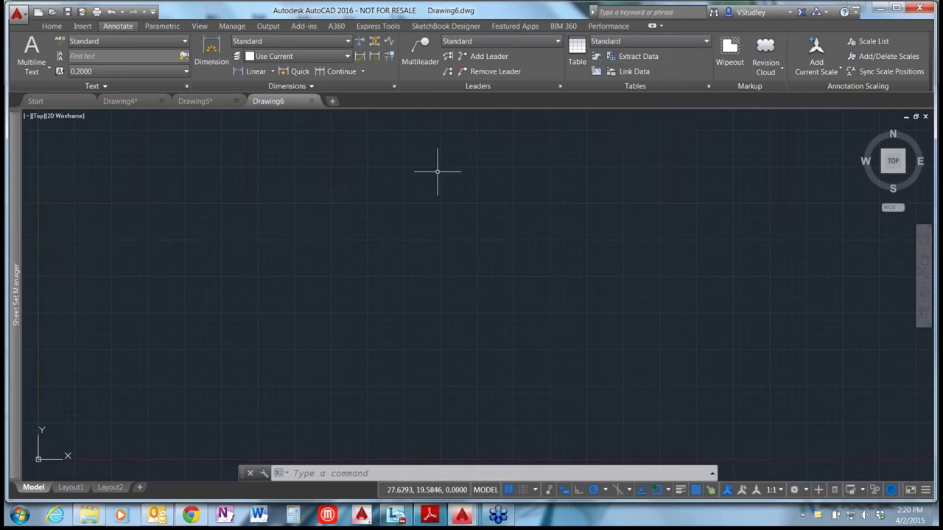
key("Escape")
key("Escape")
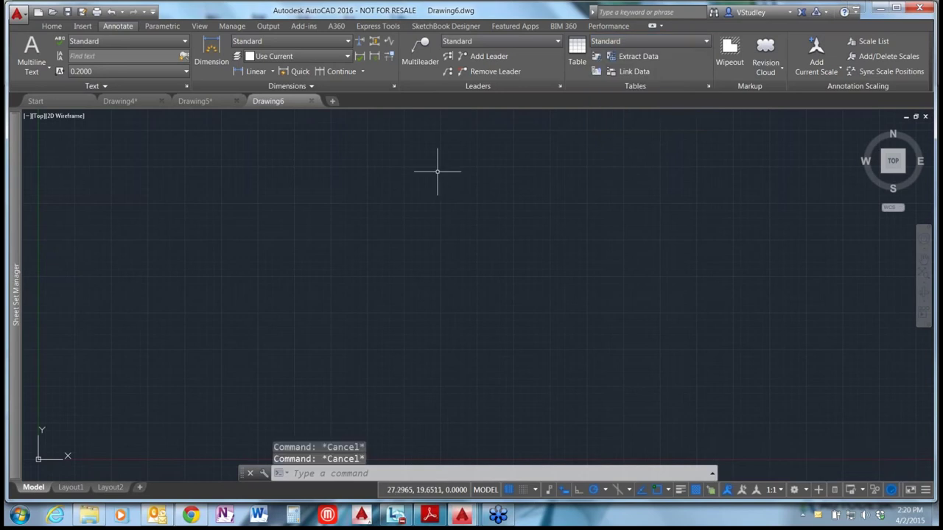
Set the GALLERYVIEW system variable to 0
type("GALLERYview")
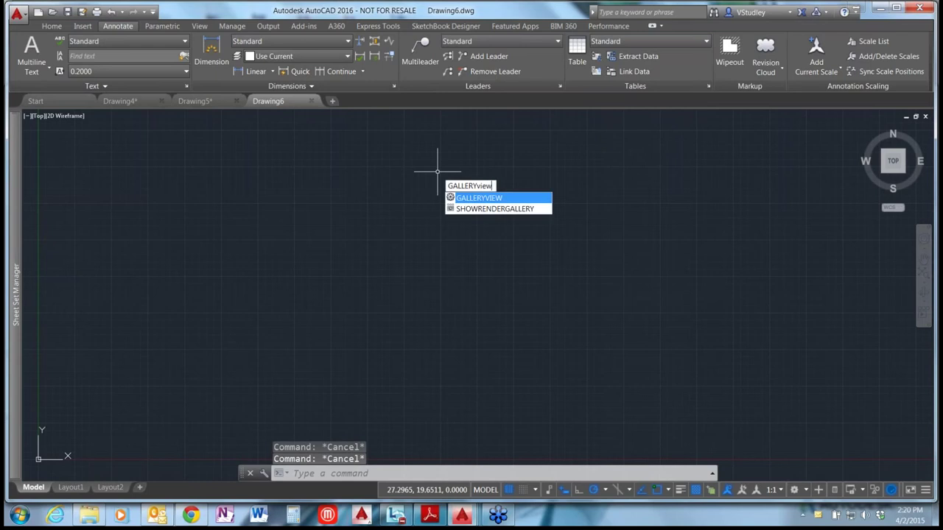
key("Return")
type("0")
key("Return")
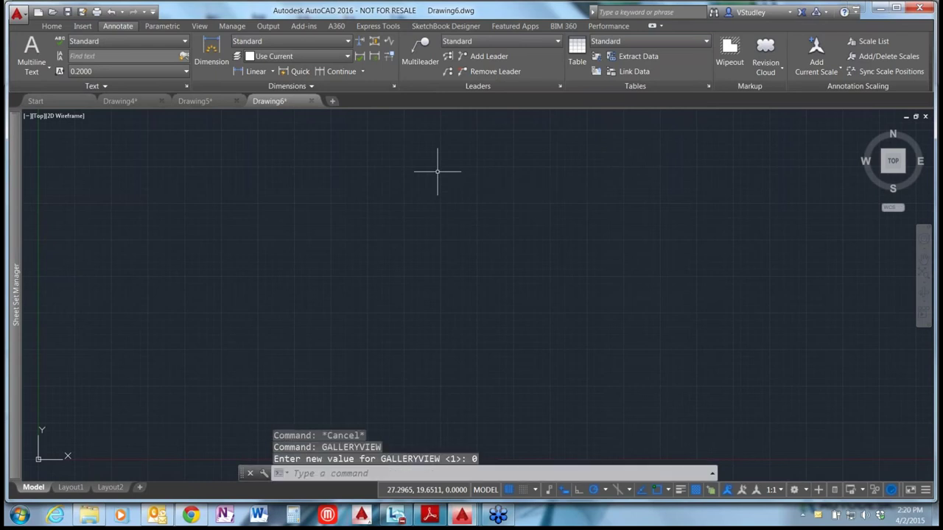
View the multileader style and table style lists with galleries turned off, and close them without choosing a style
left_click(543, 42)
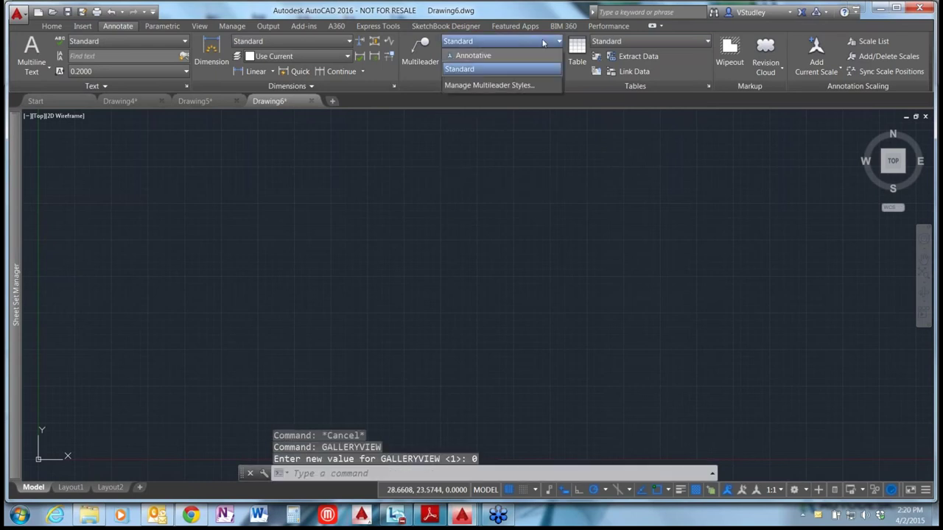
left_click(543, 43)
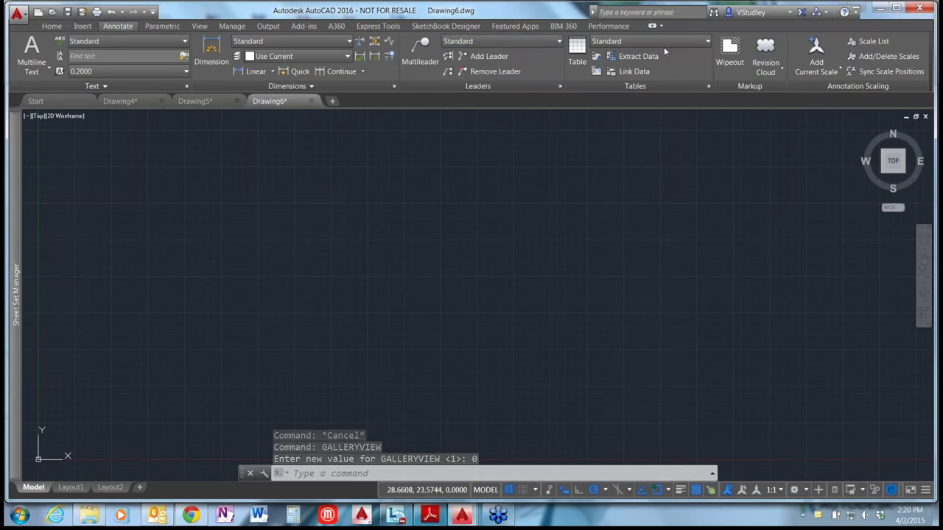
left_click(692, 42)
left_click(693, 42)
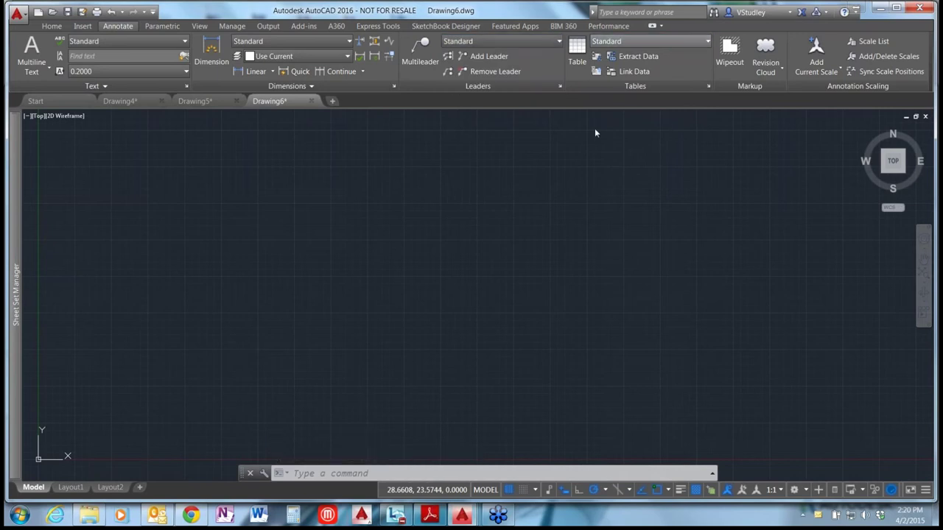
left_click(518, 180)
Open the Help home page and look at the options offered for the signed-in account
left_click(456, 151)
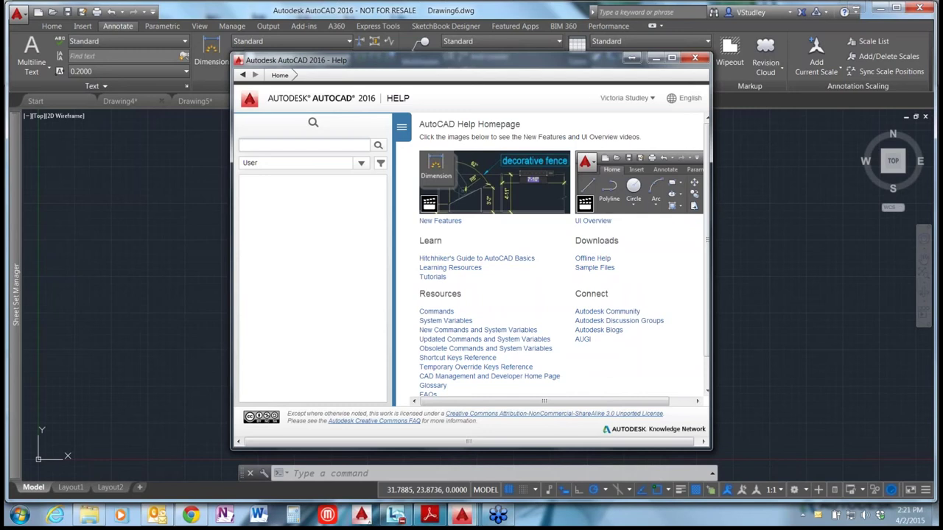
left_click(652, 99)
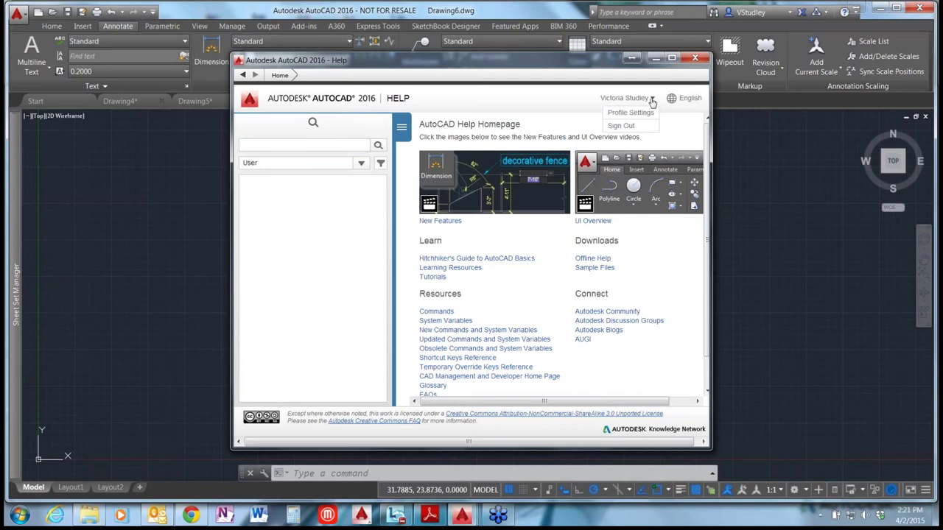
left_click(652, 100)
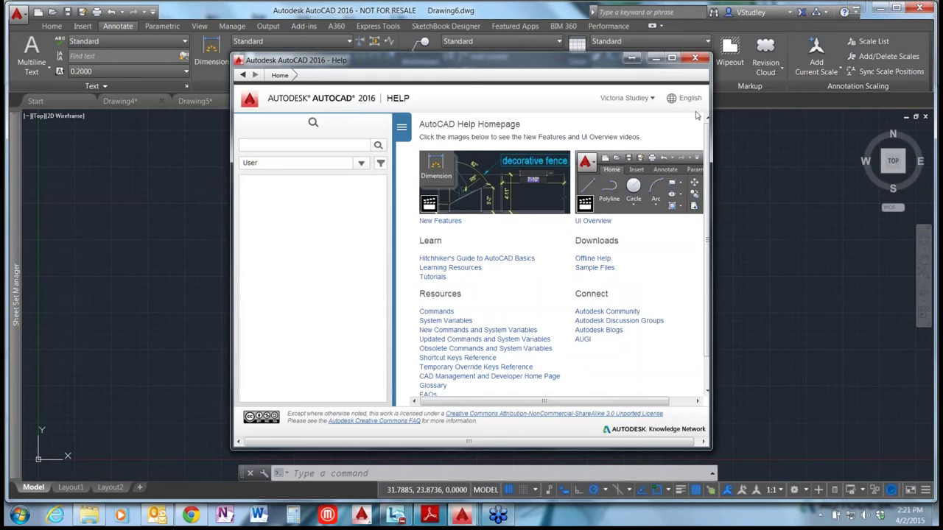
left_click(650, 98)
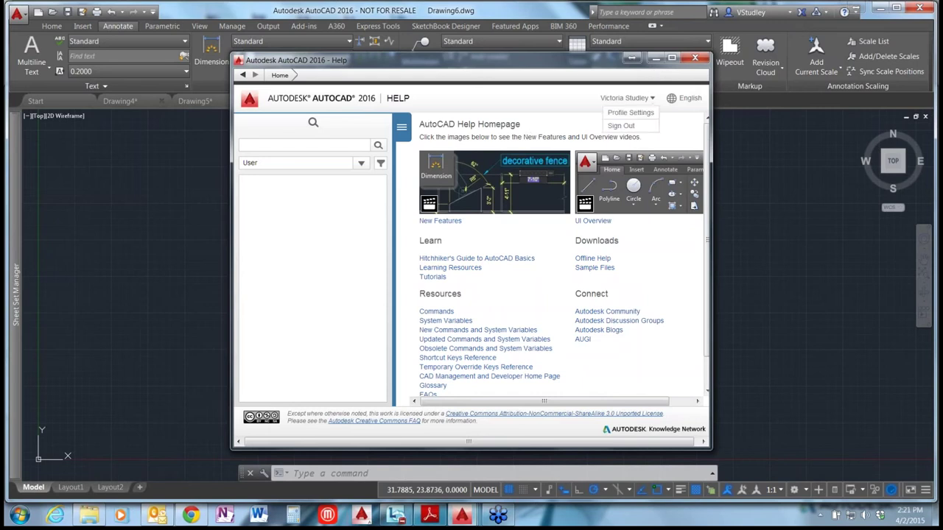
left_click(611, 96)
Open the Temporary Override Keys Reference topic from the Help home page
left_click(355, 145)
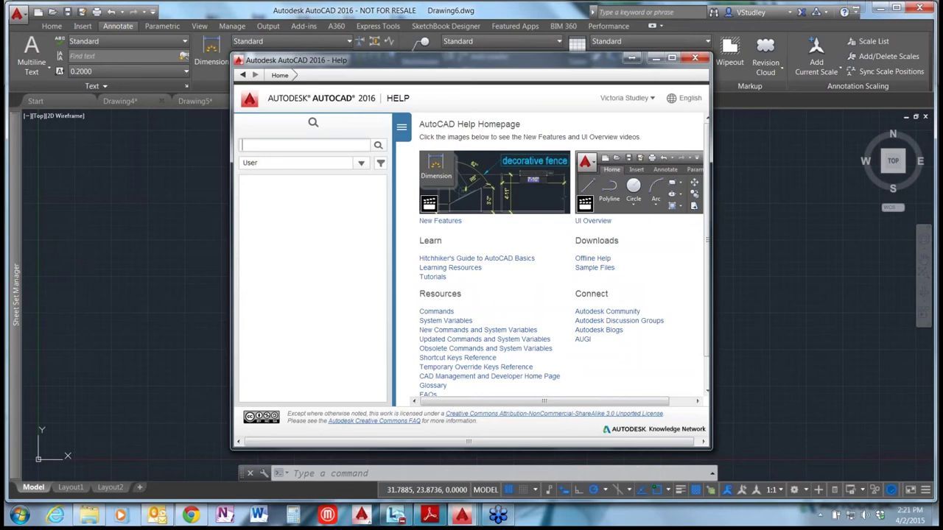
left_click(458, 368)
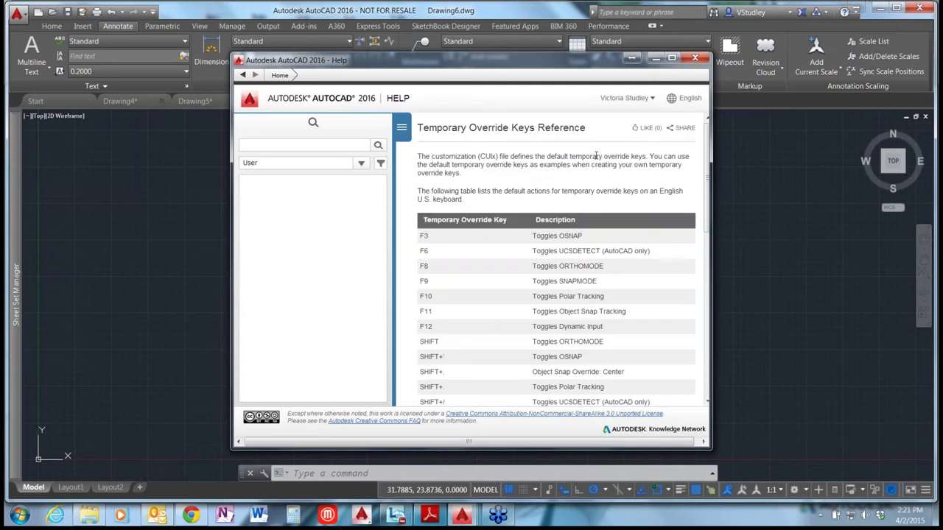
left_click(638, 128)
Search Help for "purge", use Find to locate the PURGE command in the interface, and close Help
left_click(280, 146)
type("purge")
key("Return")
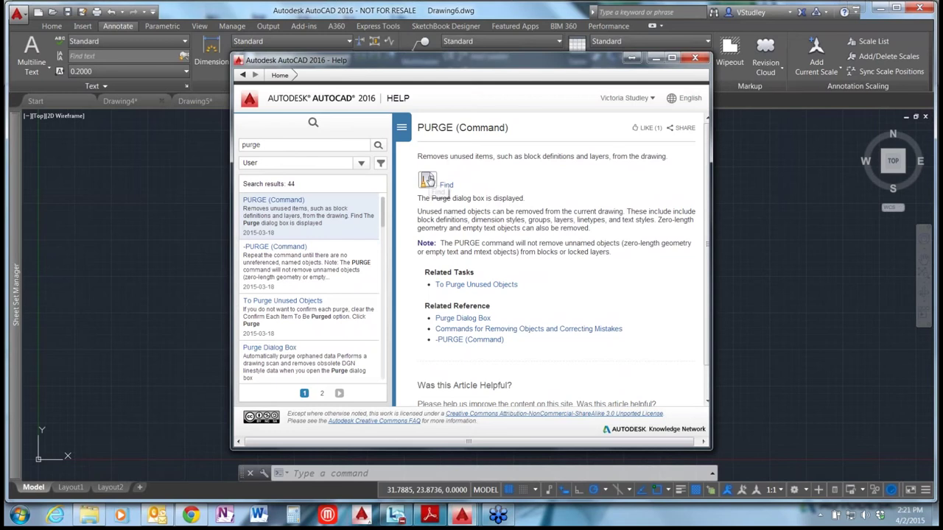
left_click(428, 179)
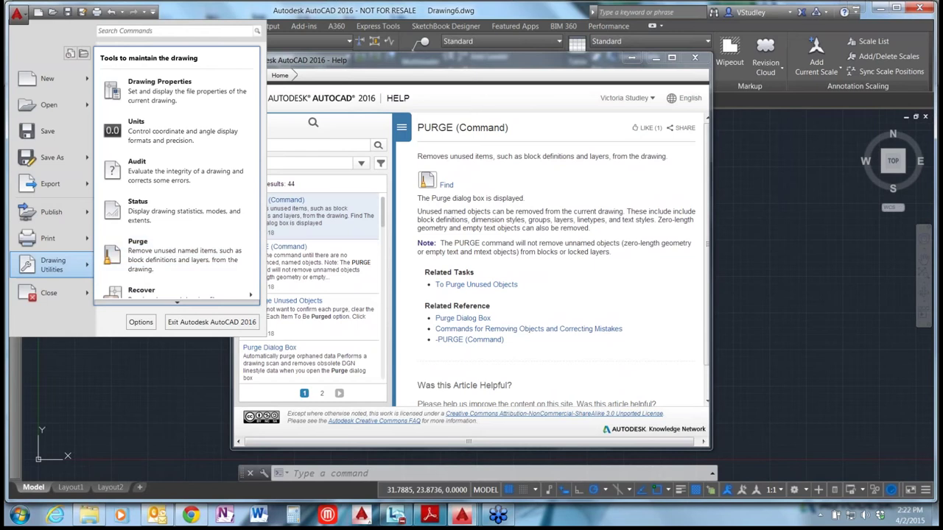
left_click(507, 214)
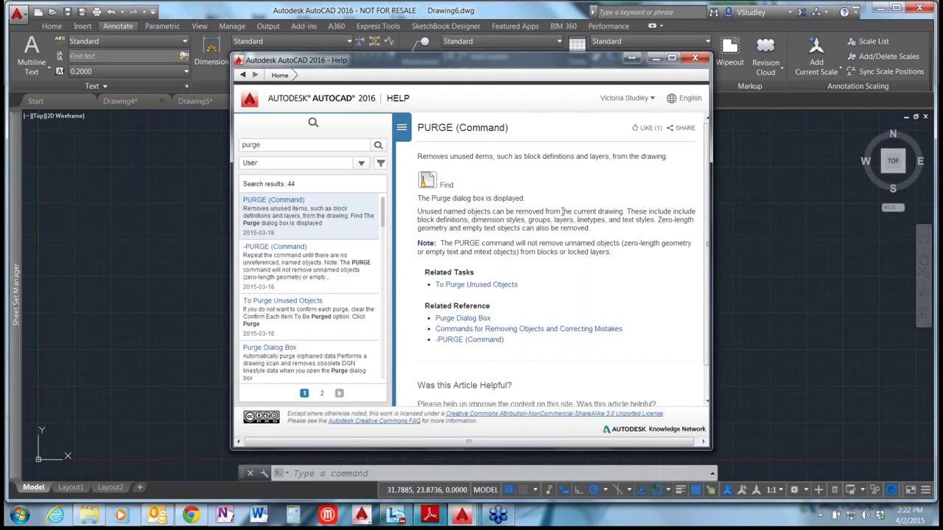
left_click(695, 59)
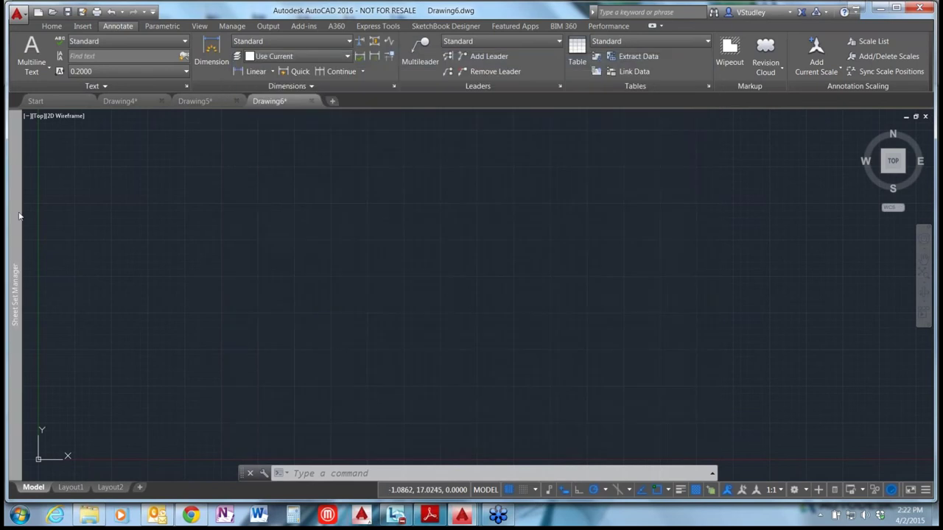
Open the sheet set AutoCAD 2016 Launch Demo.dst from the Dataset folder in the Sheet Set Manager
mouse_move(18, 216)
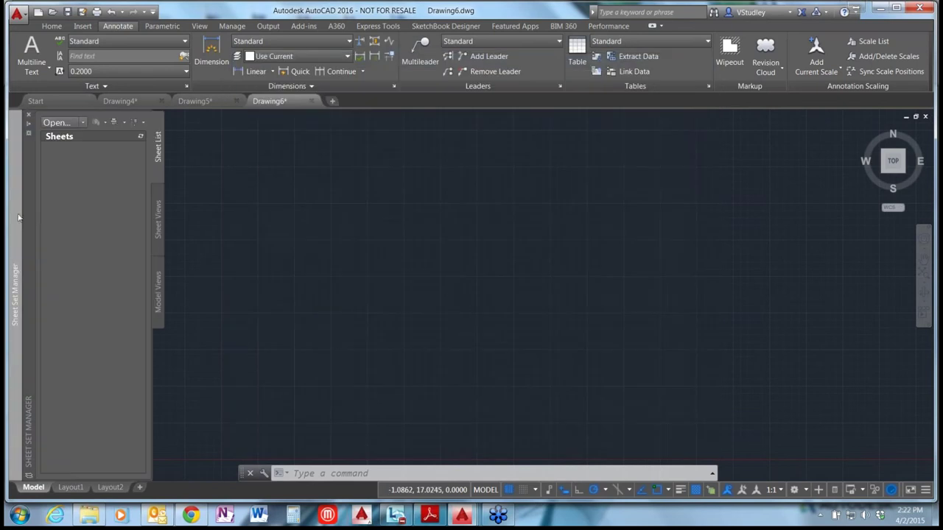
left_click(84, 123)
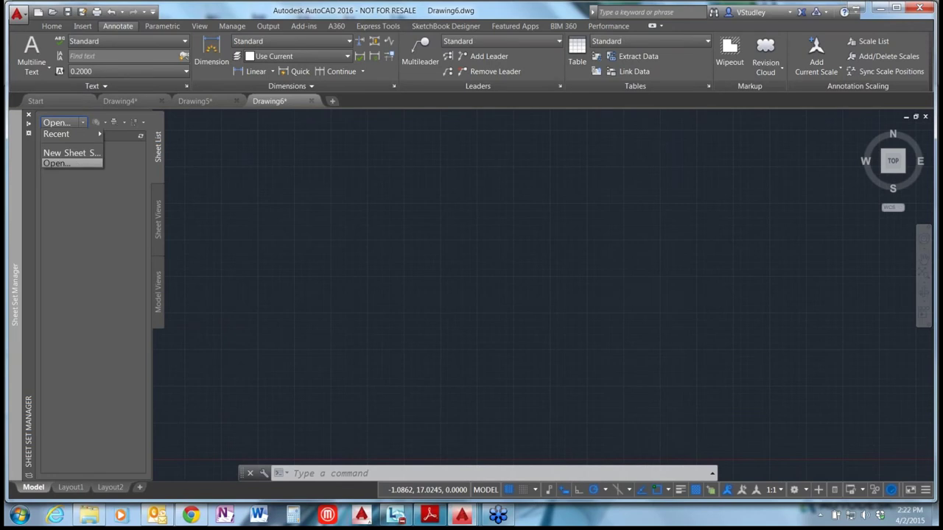
left_click(56, 163)
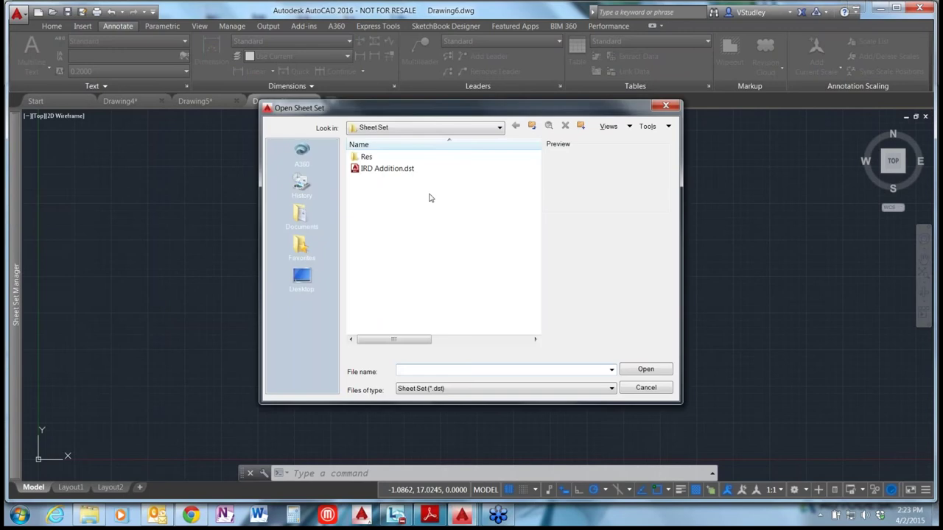
left_click(532, 126)
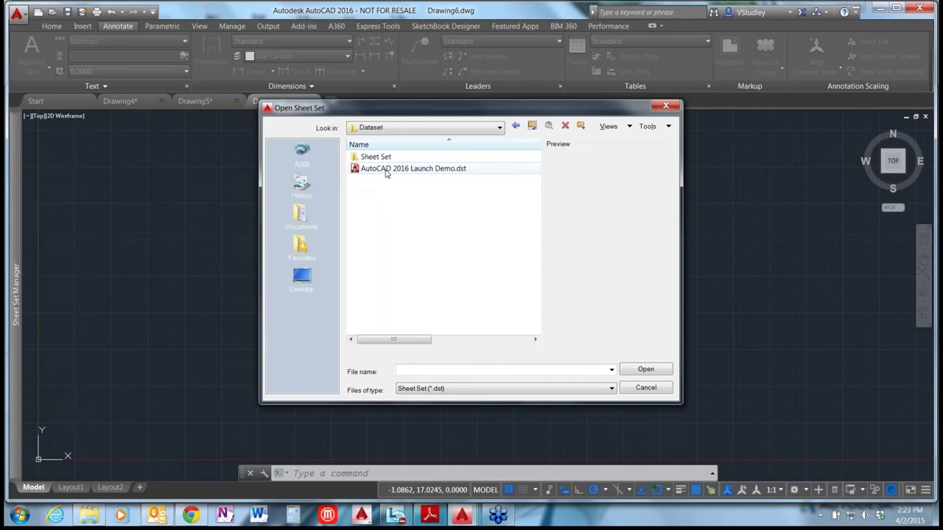
double_click(385, 168)
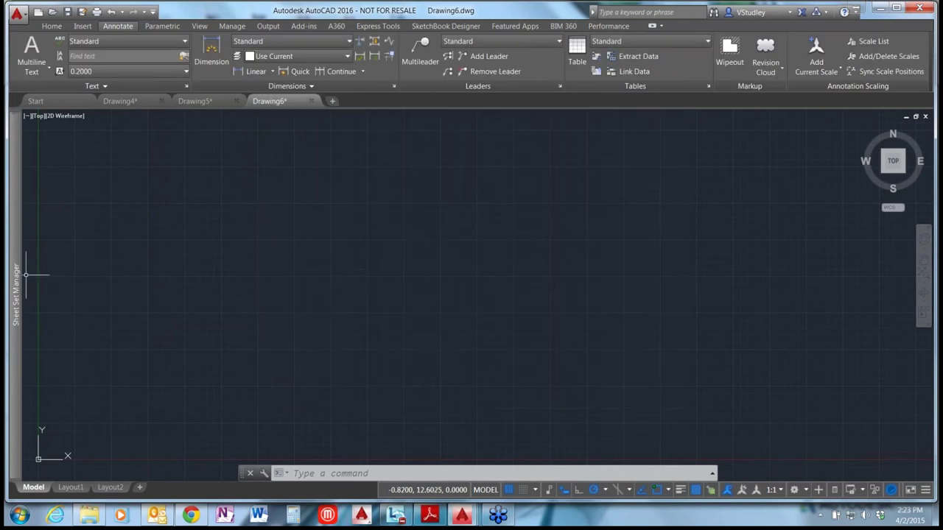
Open the Ribbon Galleries sheet from the sheet set and bring up Help over it
mouse_move(20, 278)
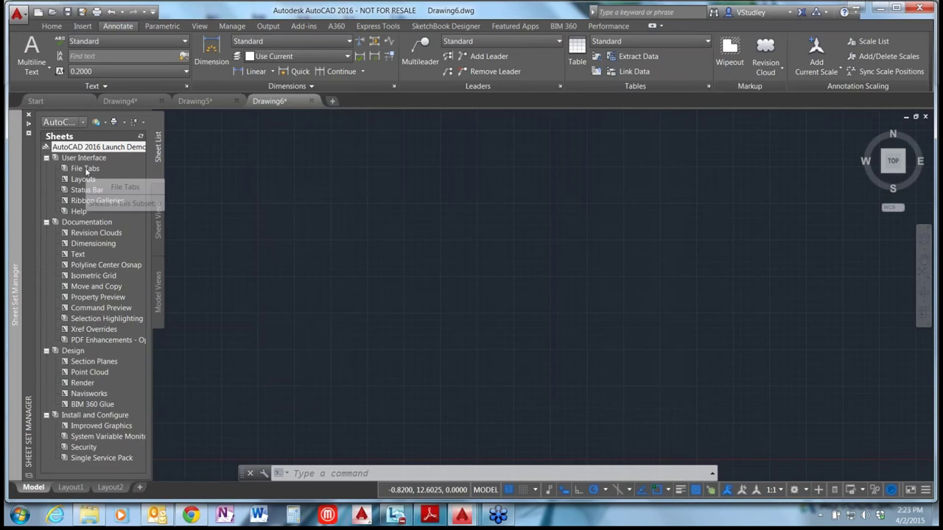
left_click(88, 222)
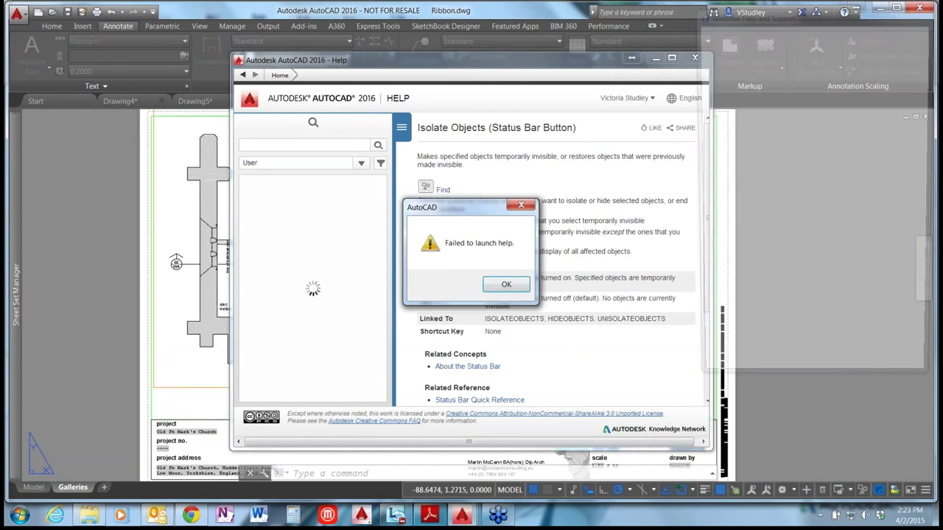
left_click(506, 284)
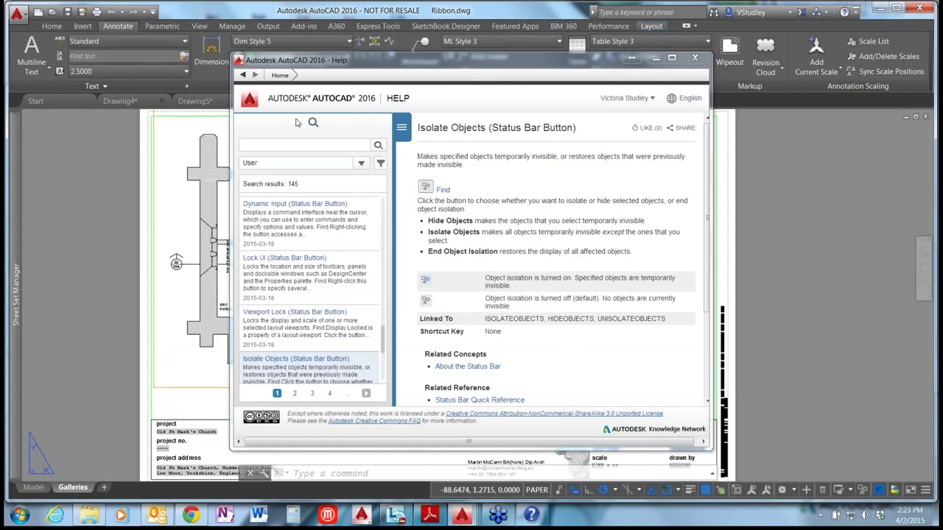
Search Help for "graphics performance" and, from To Work With Graphics Performance Tuning, use Find to locate the Graphics Performance control
left_click(298, 144)
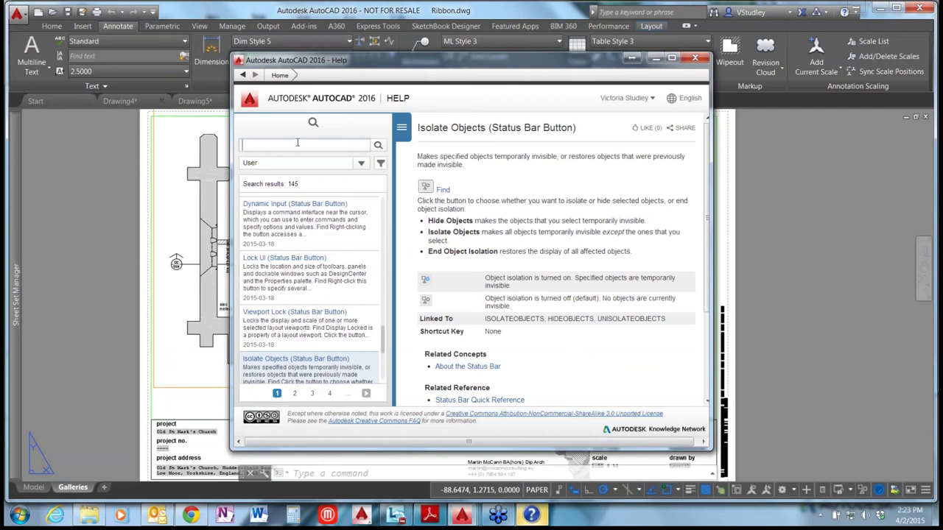
type("graphics performance")
key("Return")
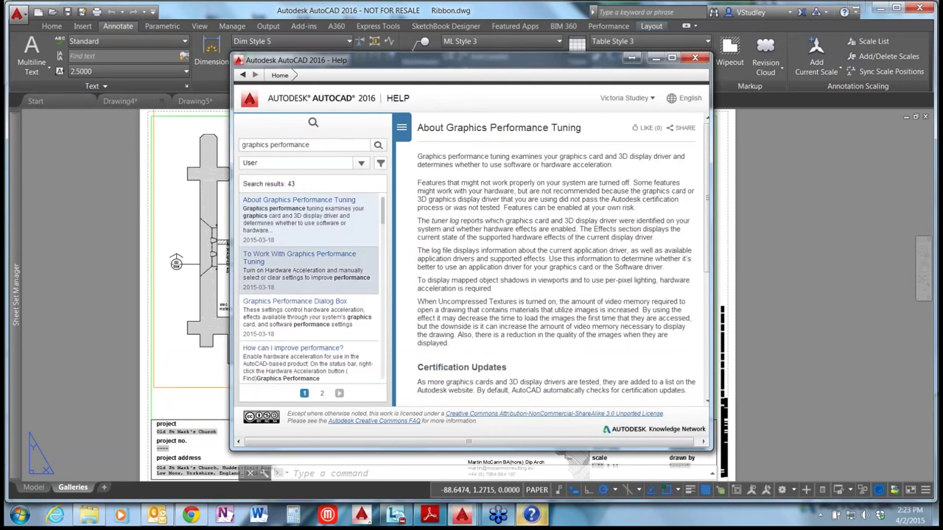
left_click(299, 257)
scroll(616, 196, "down", 2)
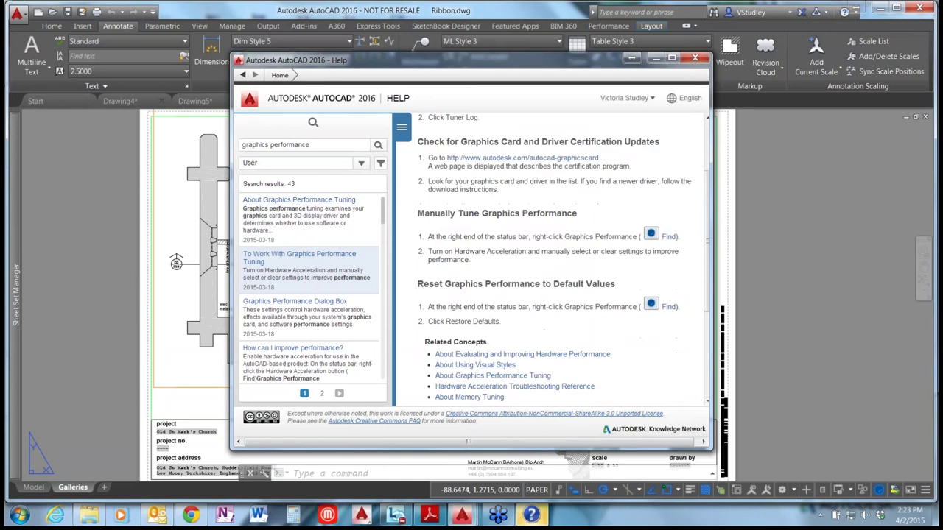
scroll(616, 197, "up", 3)
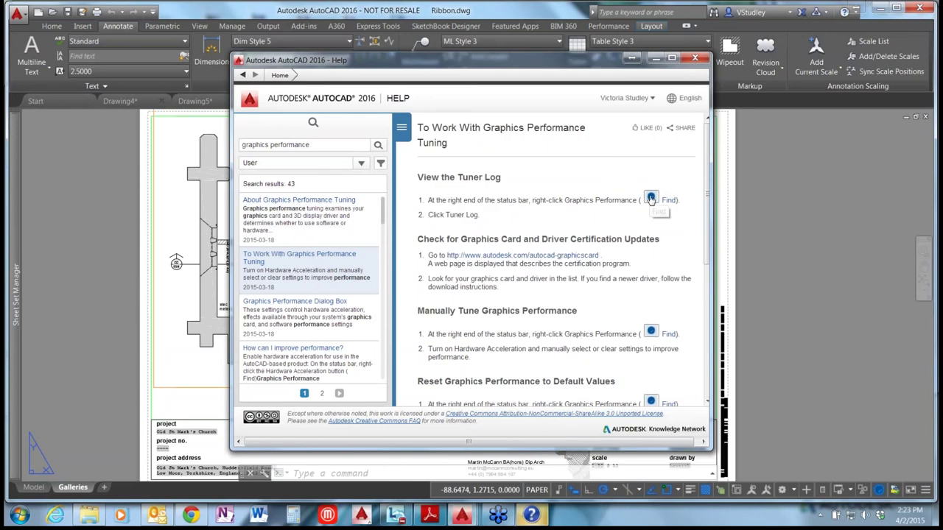
left_click(651, 199)
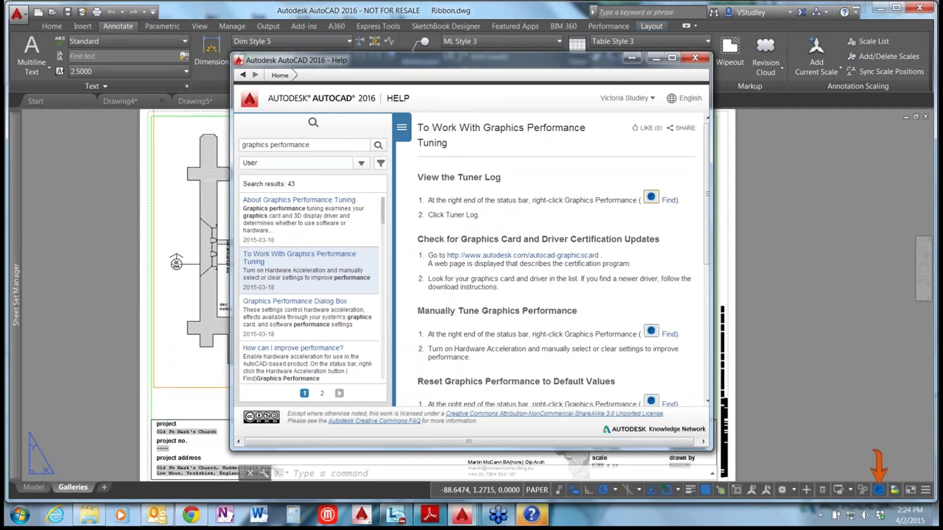
Read the related topic About Graphics Performance Tuning and close Help
scroll(516, 289, "down", 5)
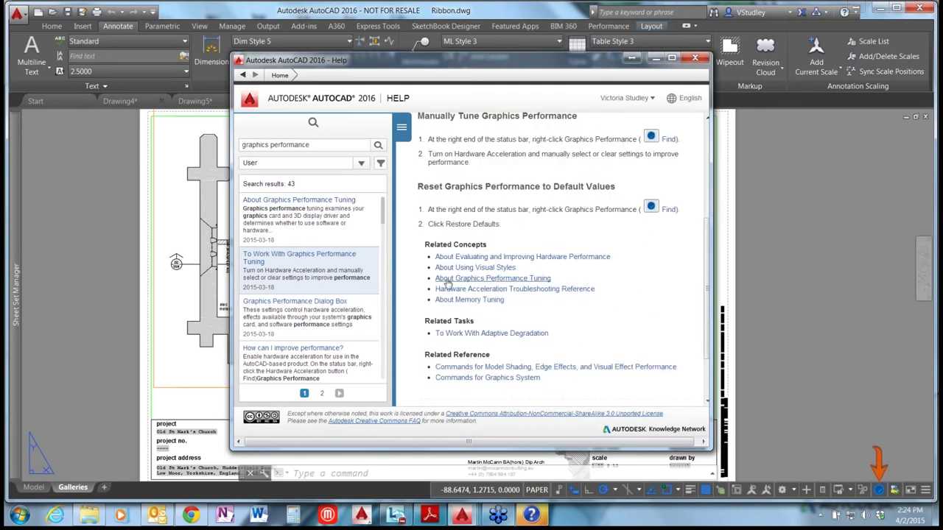
left_click(510, 279)
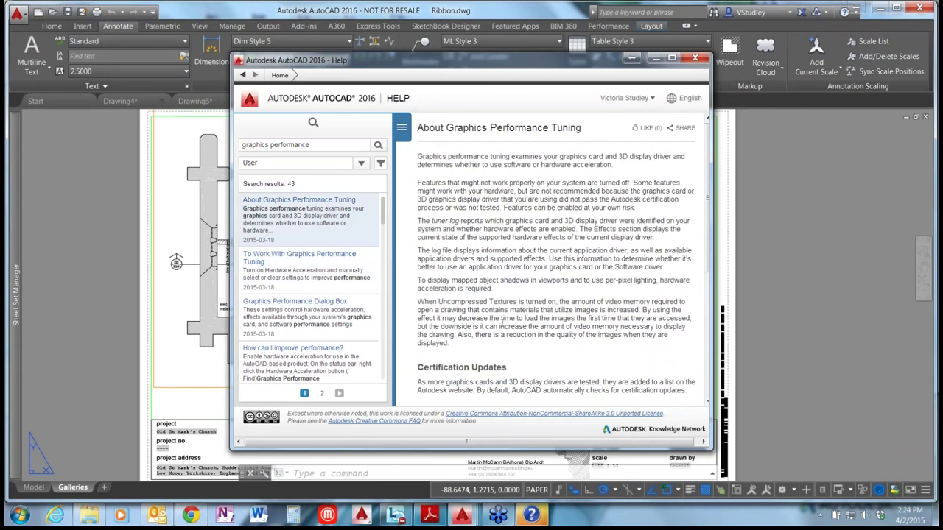
left_click(695, 58)
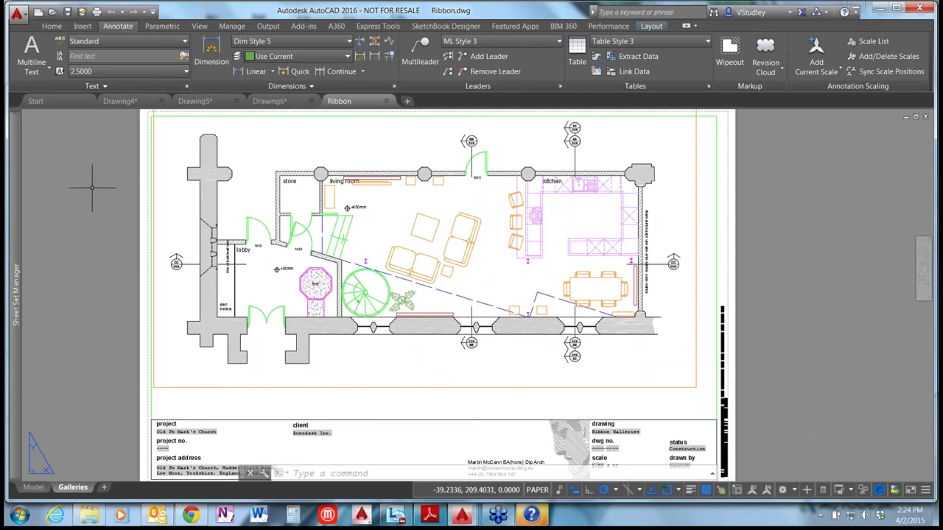
Open the Revision Clouds sheet from the Documentation subset of the sheet set
left_click(53, 26)
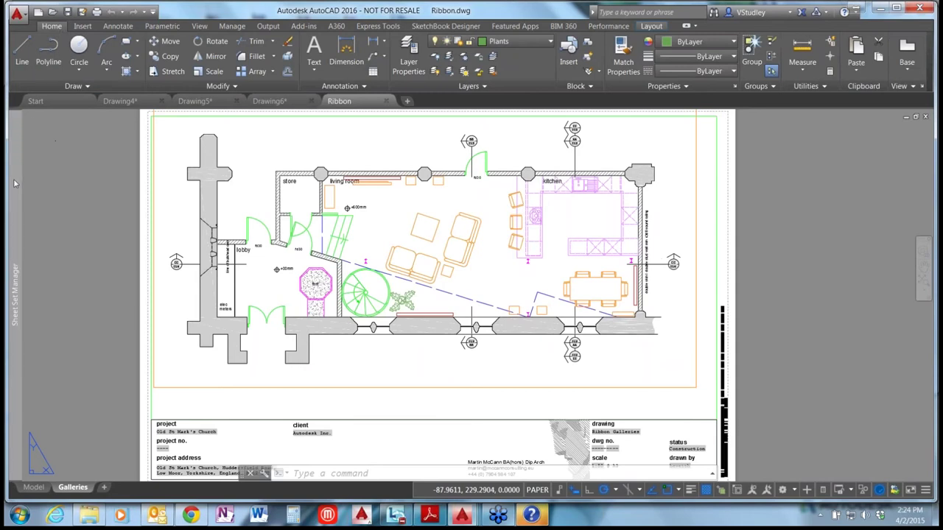
mouse_move(15, 183)
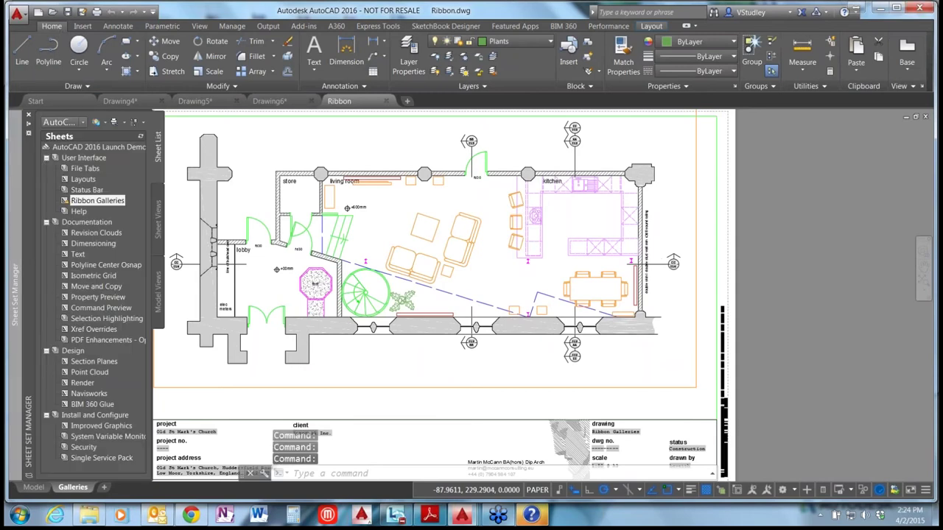
double_click(92, 234)
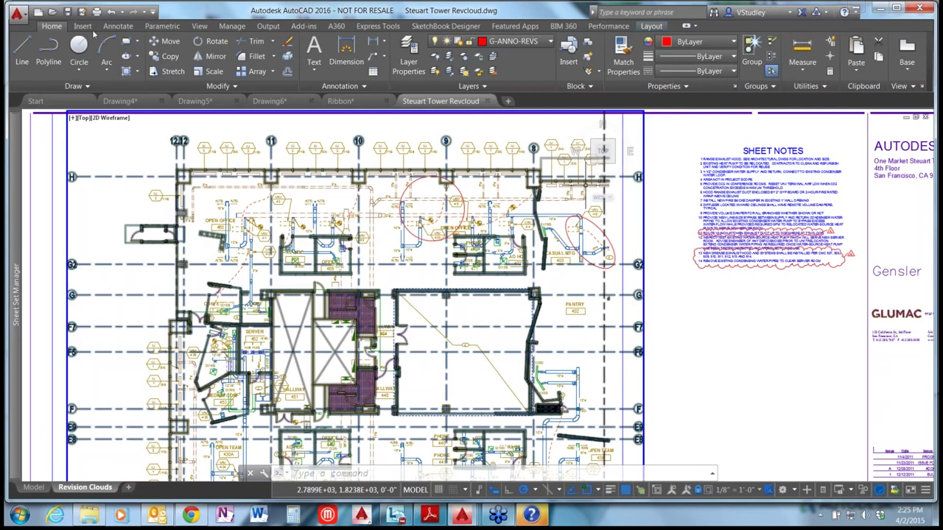
Switch the Revision Clouds sheet to paper space and try to draw a rectangular revision cloud around the tags between grids 10 and 9
left_click(118, 26)
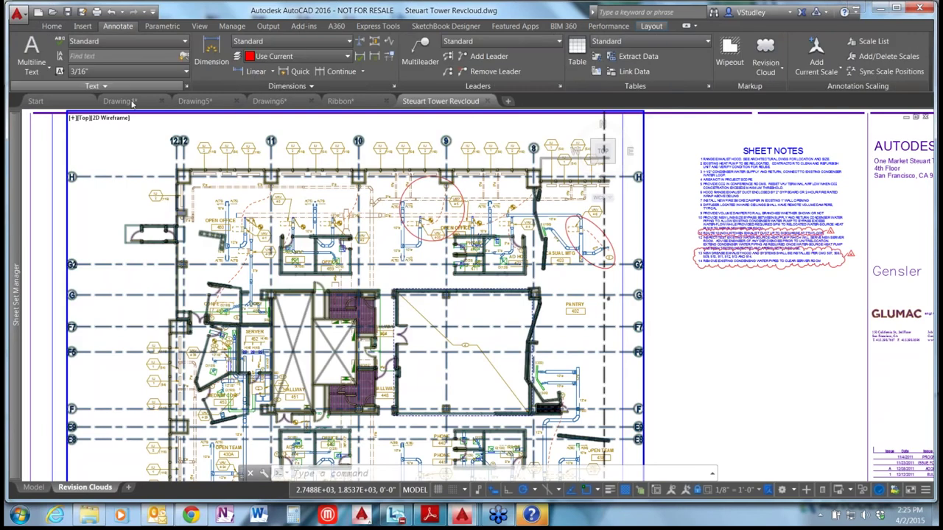
left_click(774, 50)
double_click(662, 134)
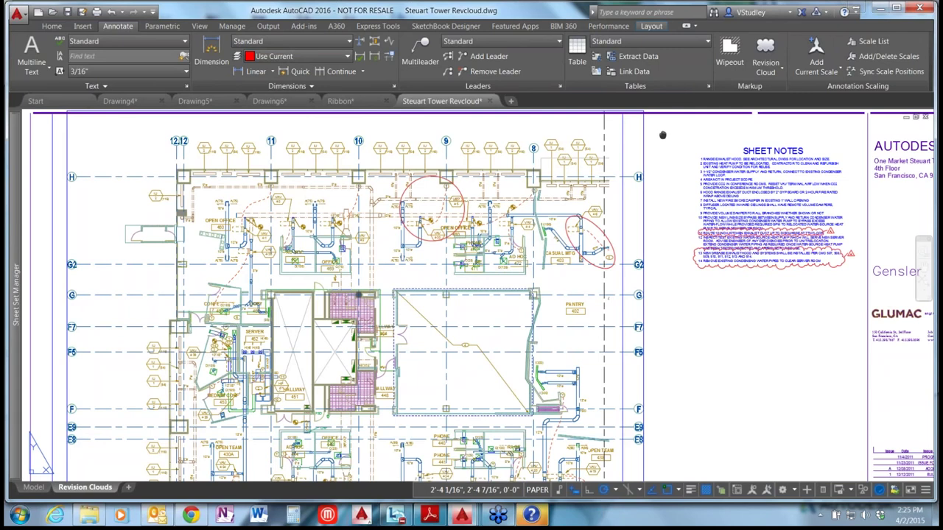
left_click(774, 71)
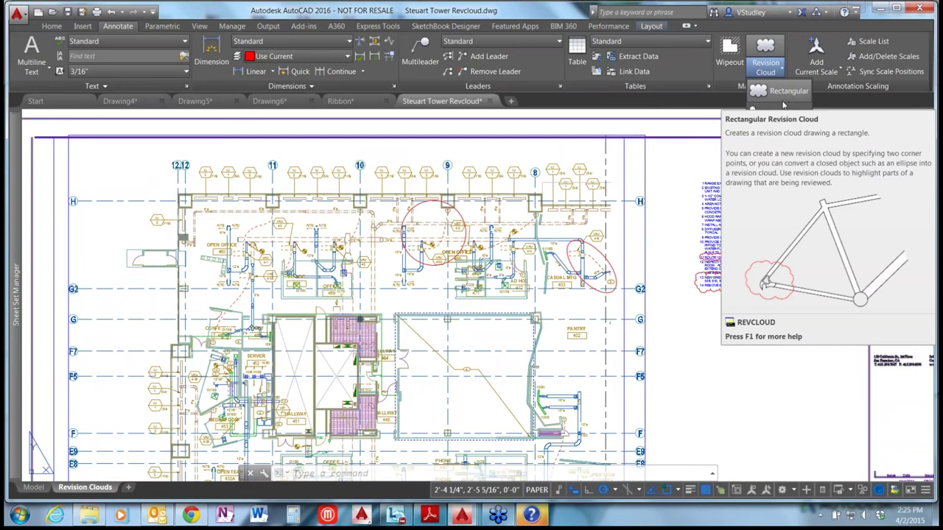
left_click(774, 94)
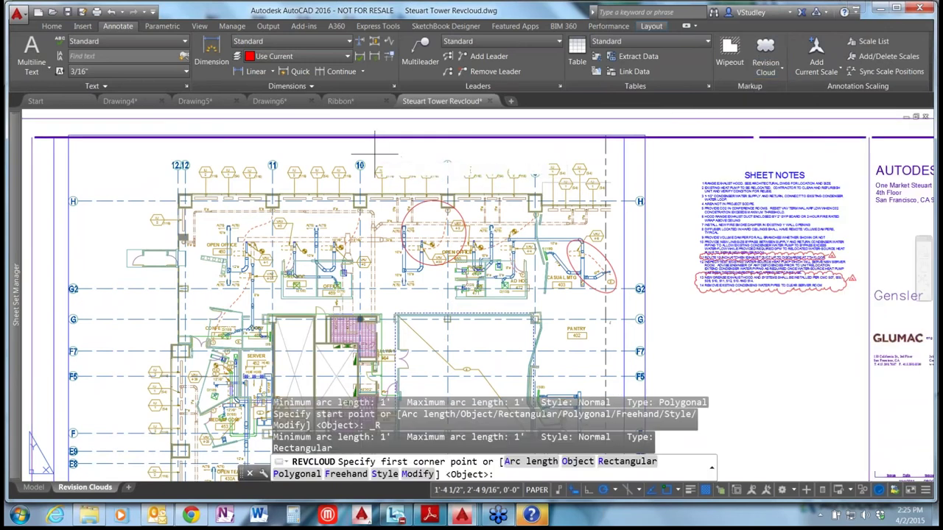
left_click(447, 196)
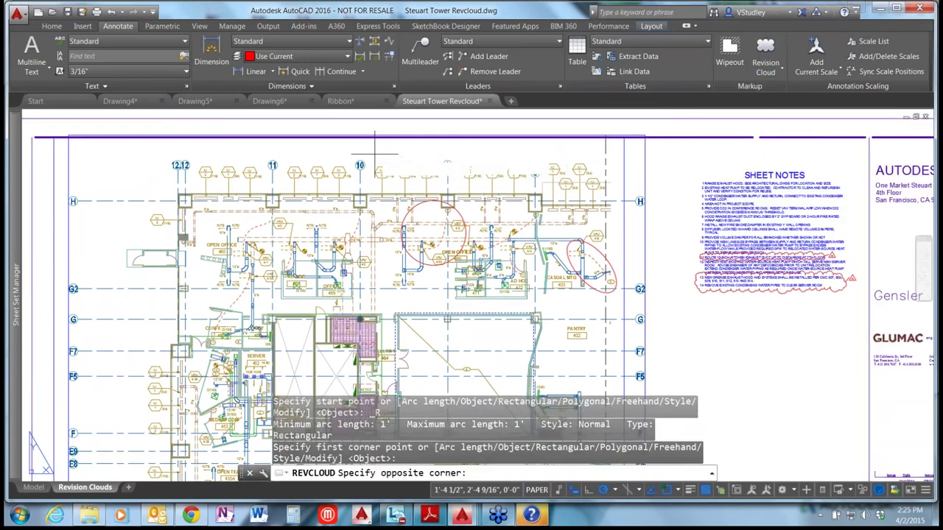
left_click(457, 182)
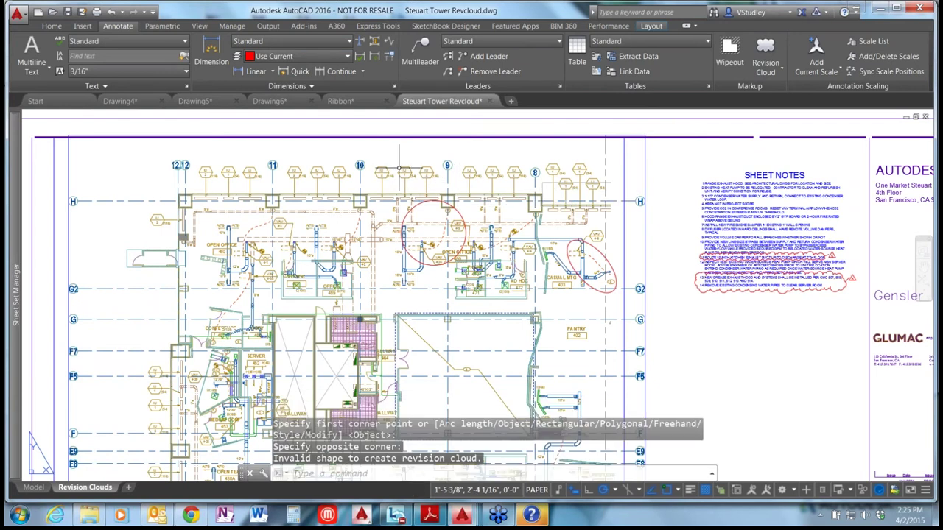
Try the rectangular revision cloud once more in paper space above gridline H, between grids 10 and 9, and end the command
left_click(686, 159)
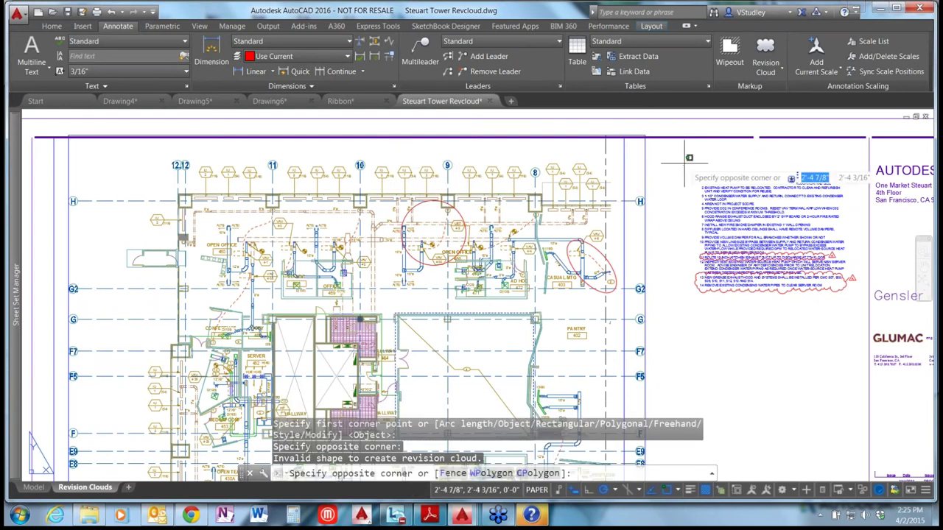
left_click(766, 53)
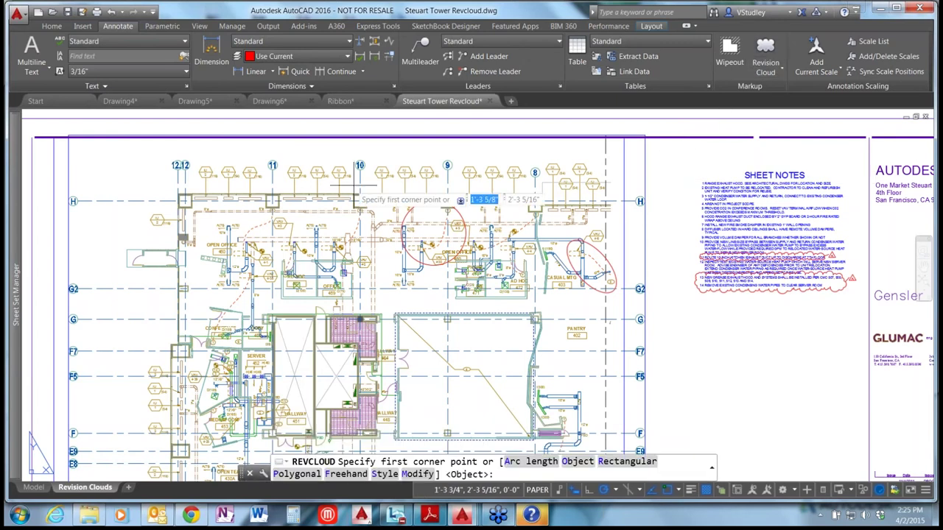
left_click(364, 158)
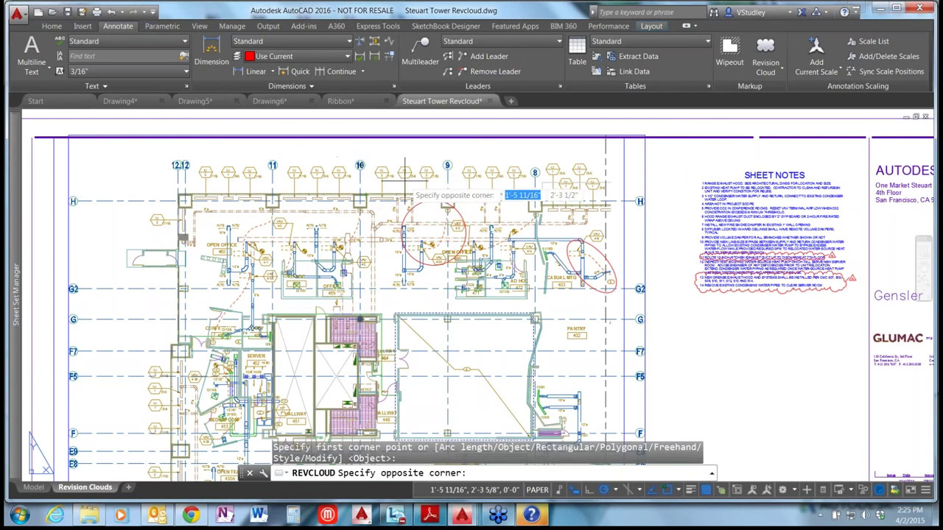
left_click(429, 179)
key("Escape")
key("Escape")
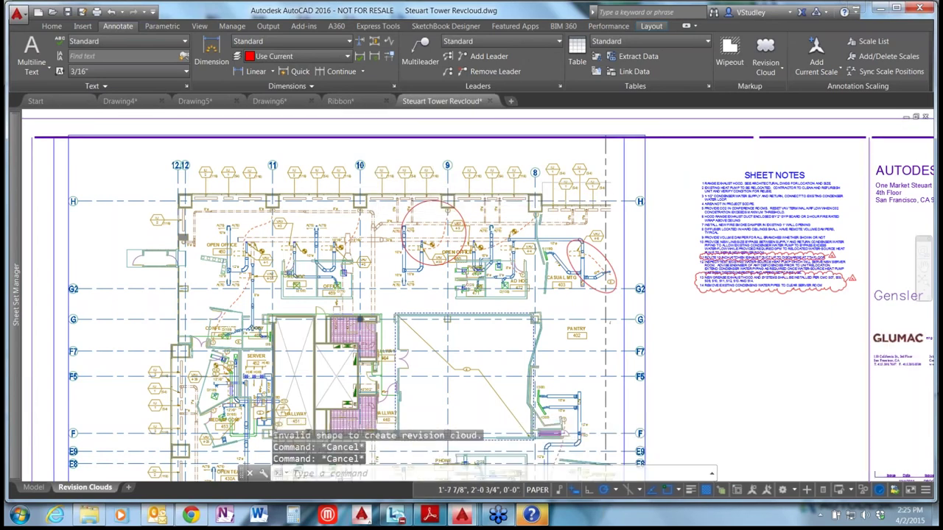
Activate model space in the plan viewport and draw a rectangular revision cloud around the three IU tags between grids 10 and 9
scroll(378, 143, "down", 2)
left_click(377, 148)
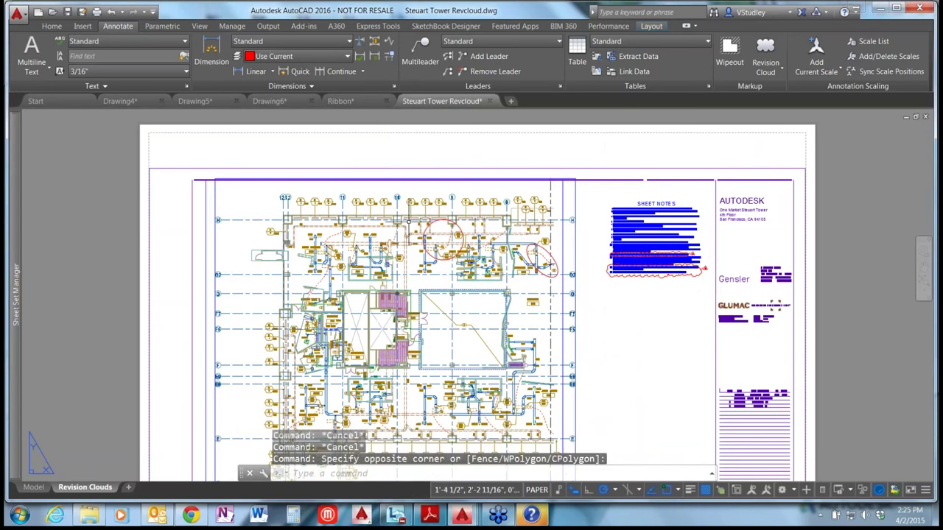
left_click(766, 490)
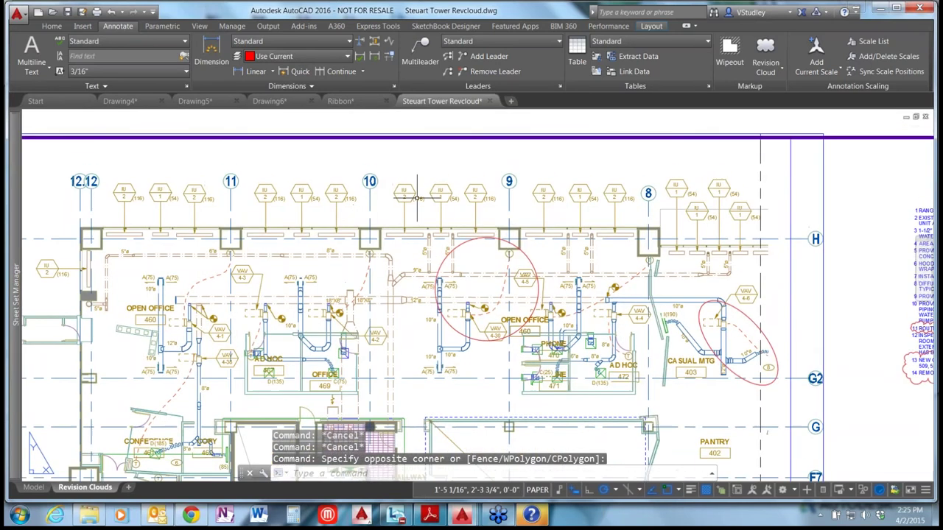
left_click(765, 50)
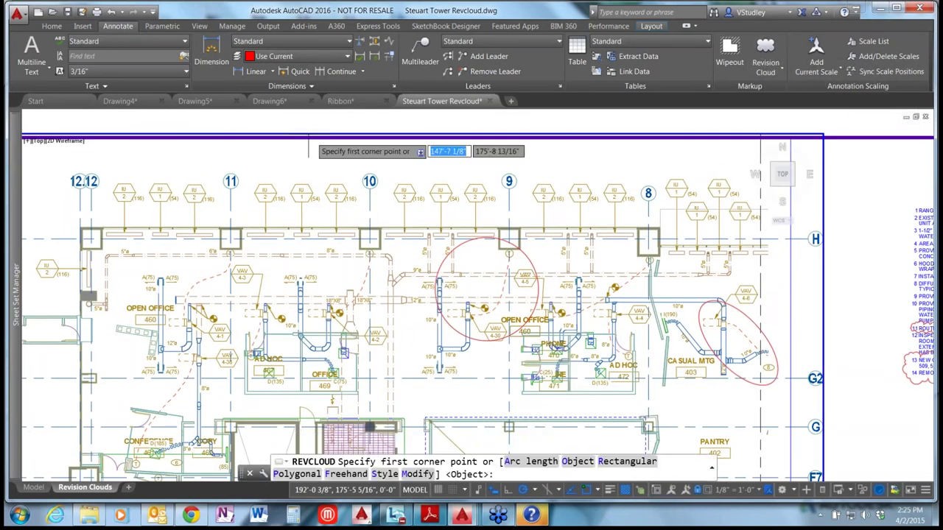
left_click(379, 159)
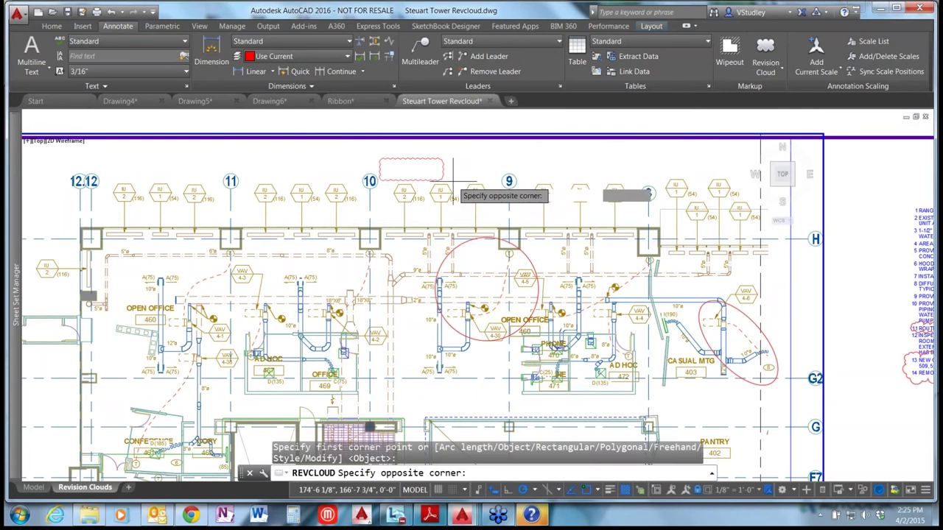
left_click(503, 217)
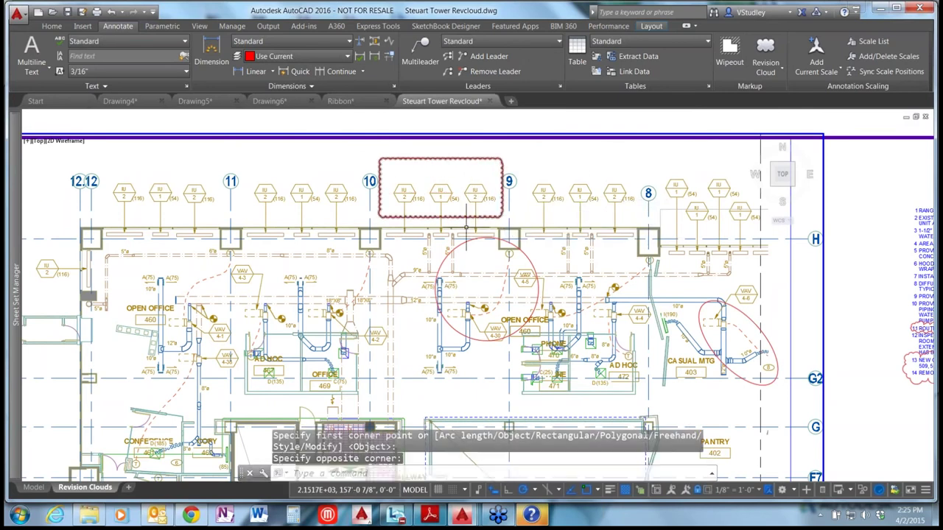
Draw a polygonal revision cloud with an irregular, notched outline around the IU tag and grid bubble 8
left_click(773, 68)
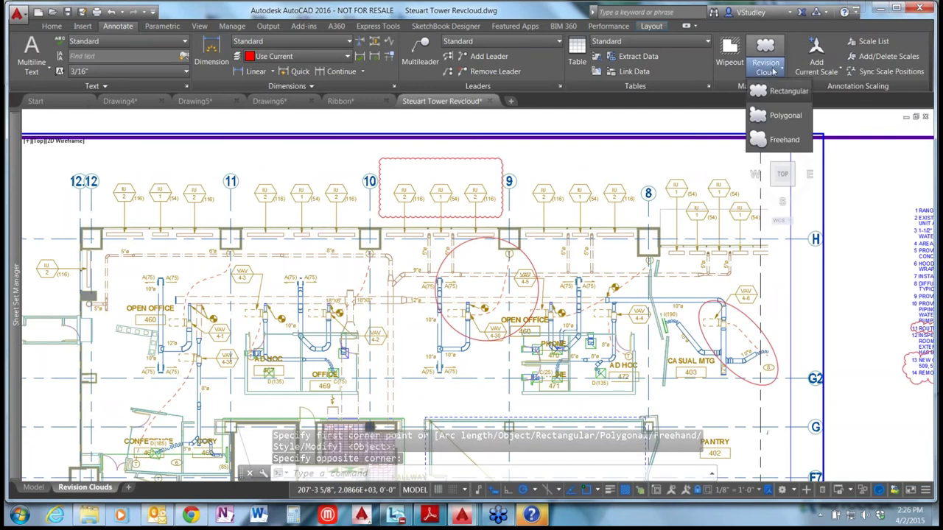
left_click(783, 115)
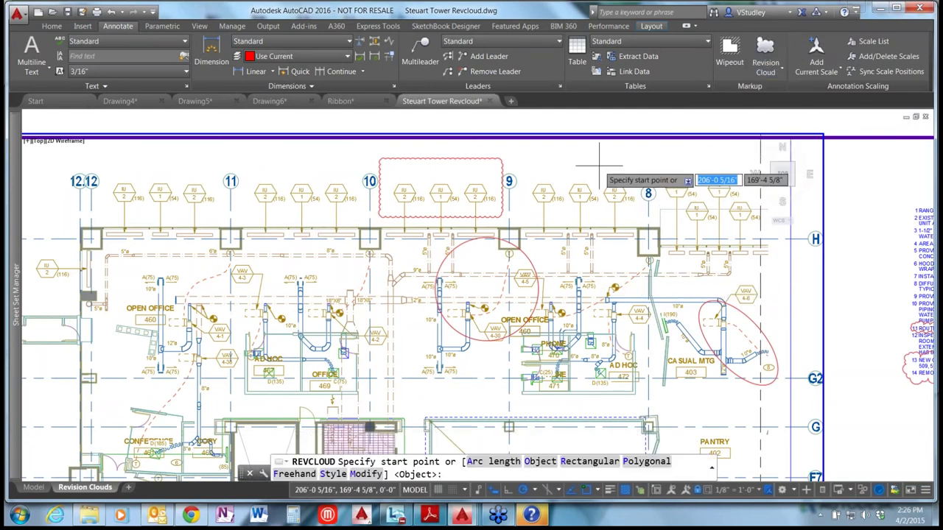
left_click(599, 168)
left_click(659, 218)
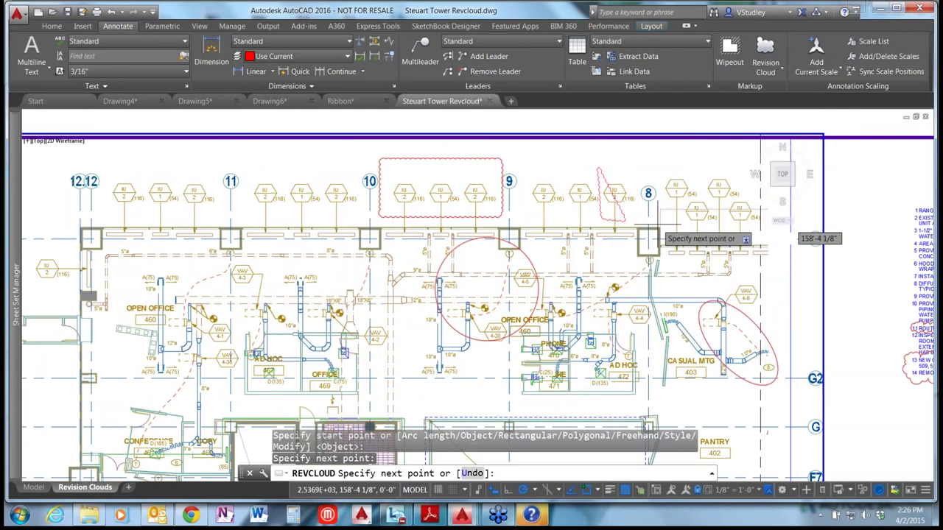
left_click(663, 221)
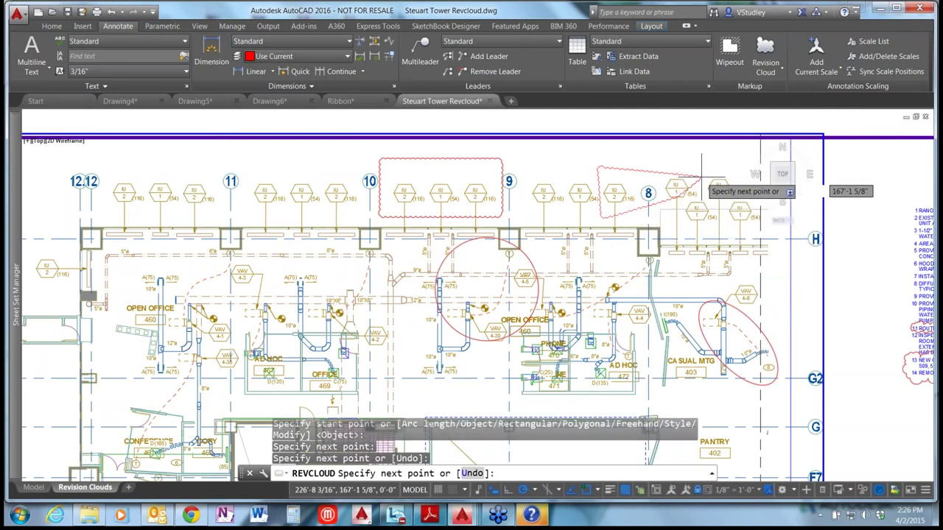
left_click(634, 177)
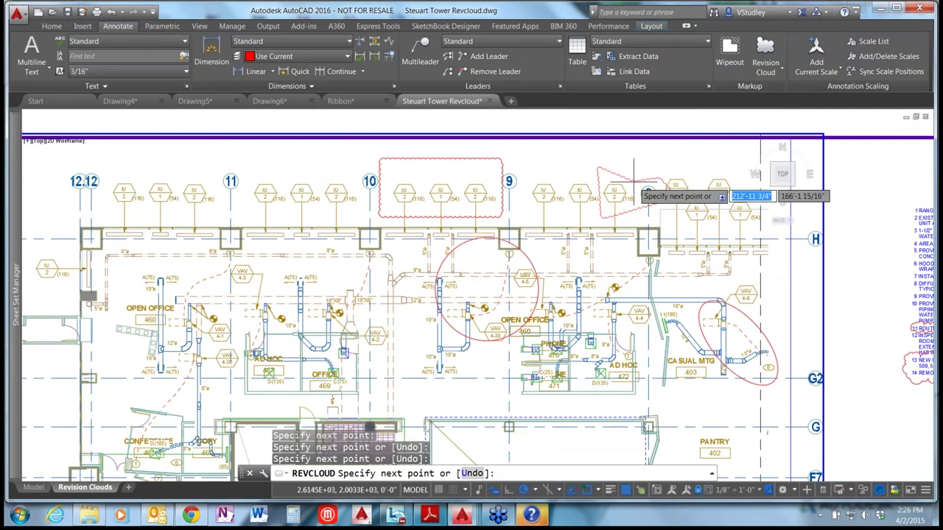
left_click(632, 177)
key("Return")
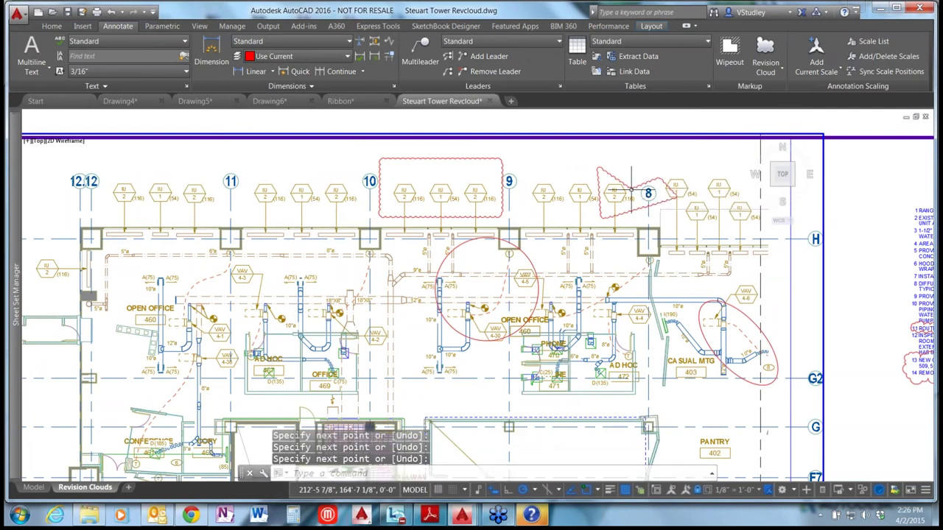
Convert the circle below grid 9 into a revision cloud with REVCLOUD's Object option, without reversing the arc direction
left_click(767, 73)
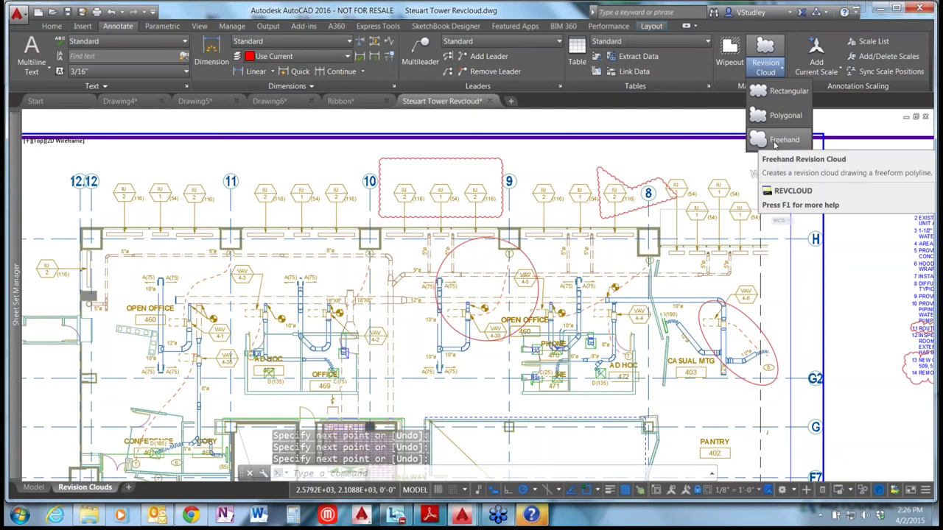
key("Escape")
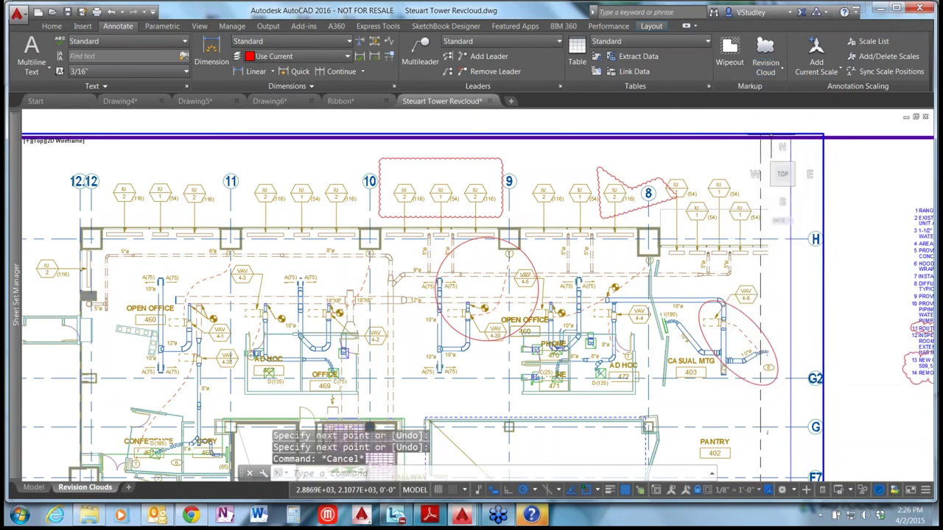
type("REV")
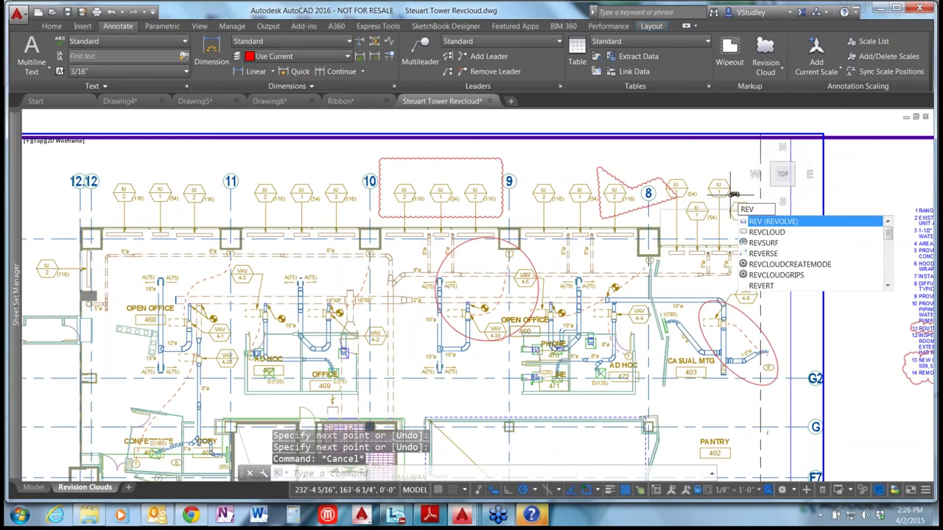
type("clou")
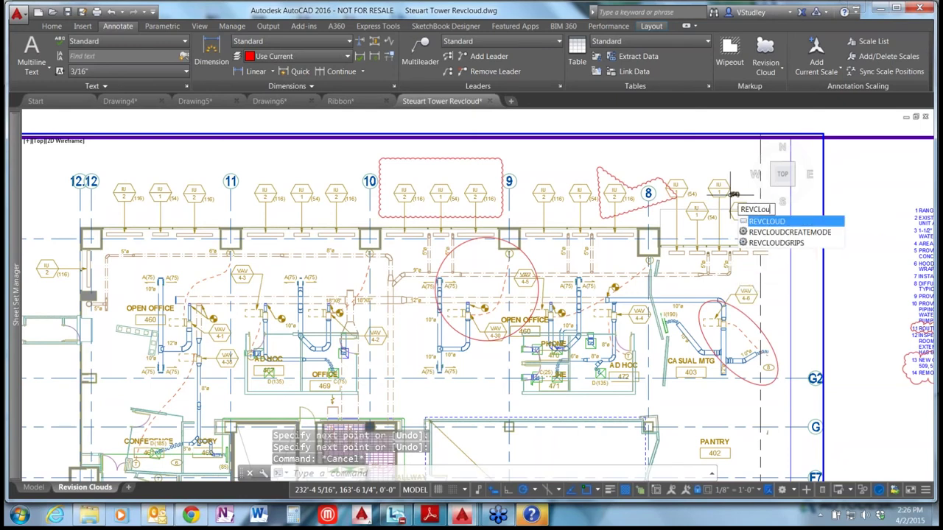
type("d")
key("Return")
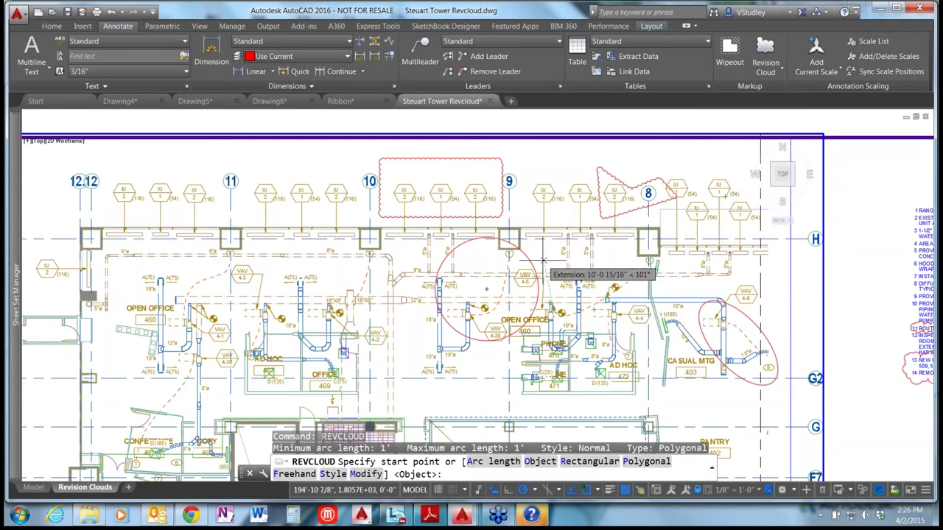
key("Return")
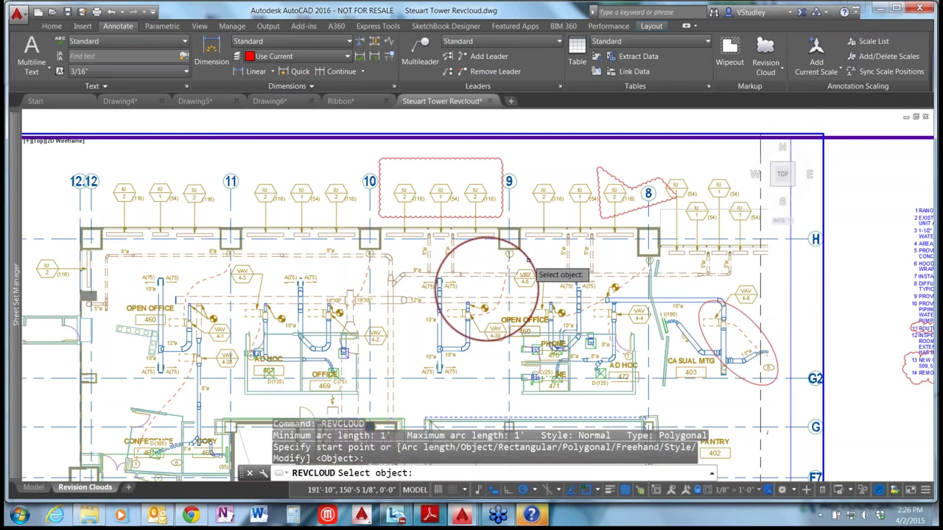
left_click(527, 260)
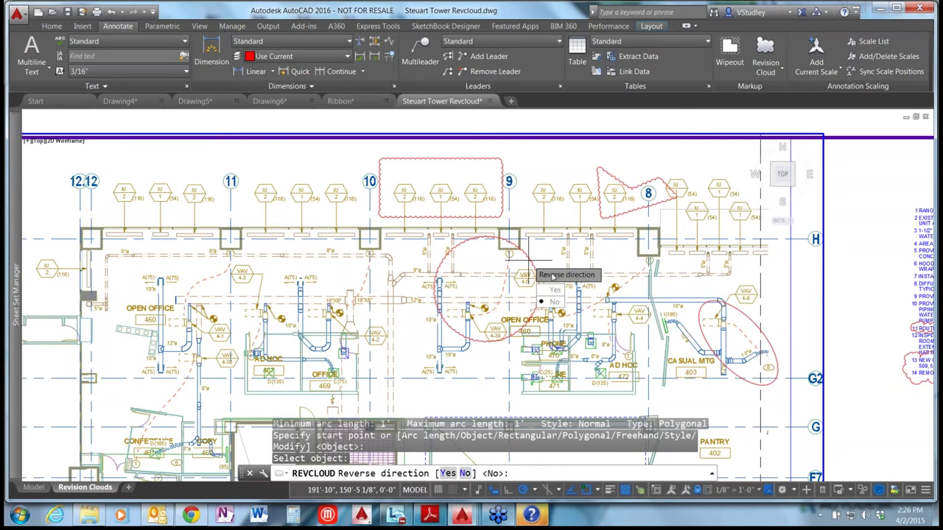
left_click(554, 303)
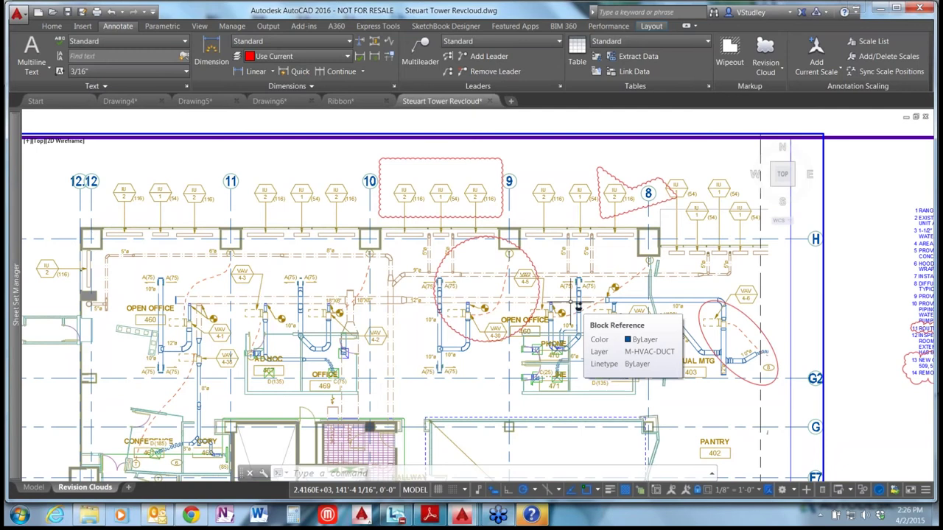
Stretch the rectangular revision cloud's top and left edges inward, and move its lower-right corner slightly in
left_click(483, 158)
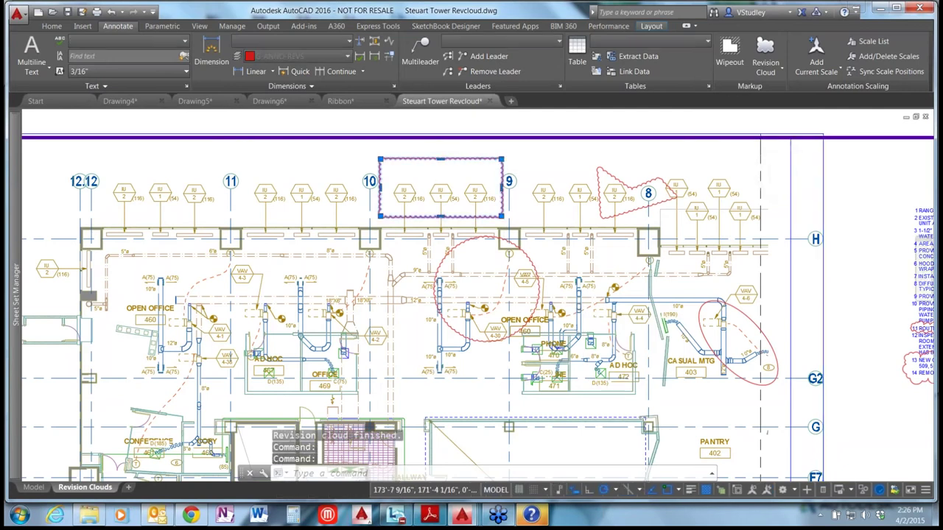
scroll(439, 158, "up", 2)
left_click(441, 162)
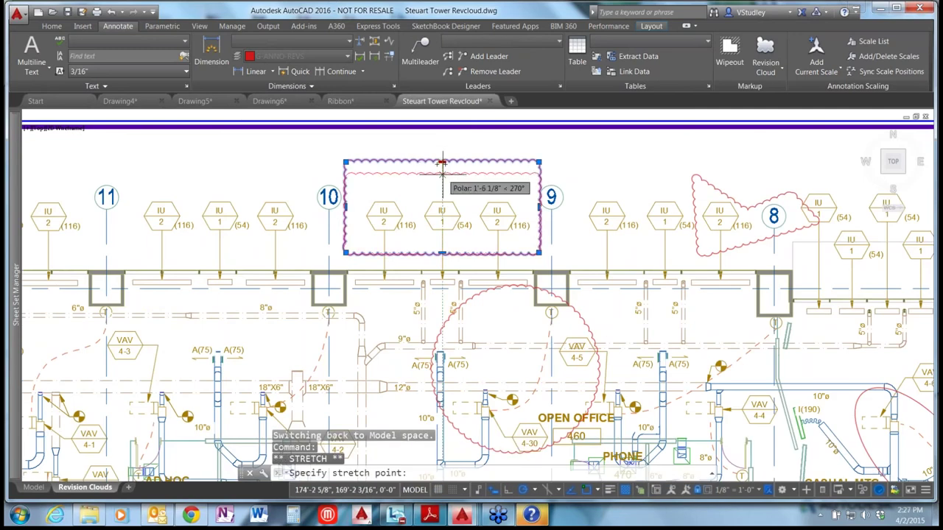
left_click(442, 180)
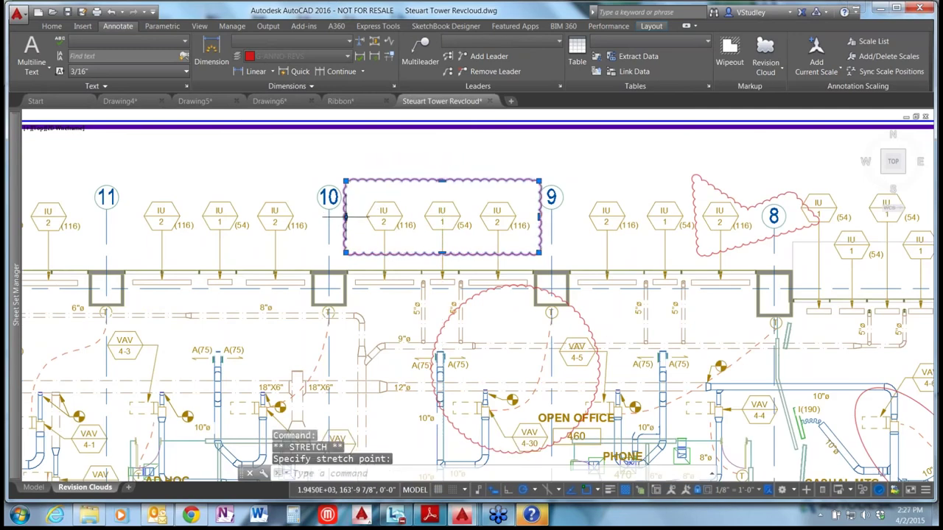
left_click(345, 217)
left_click(358, 217)
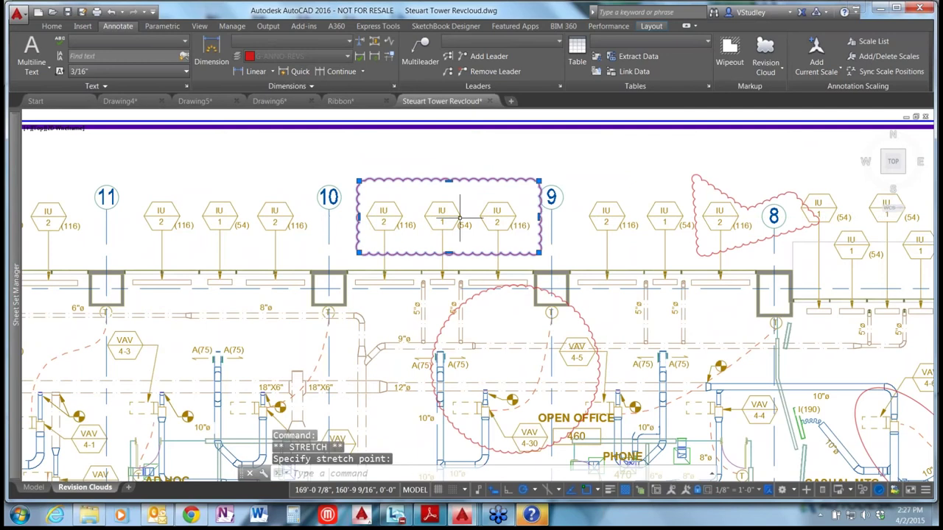
left_click(539, 252)
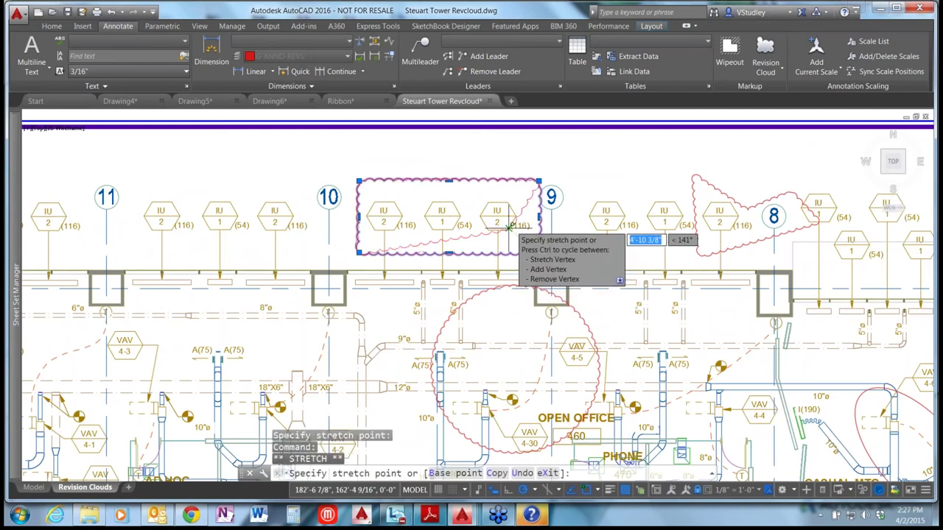
left_click(530, 244)
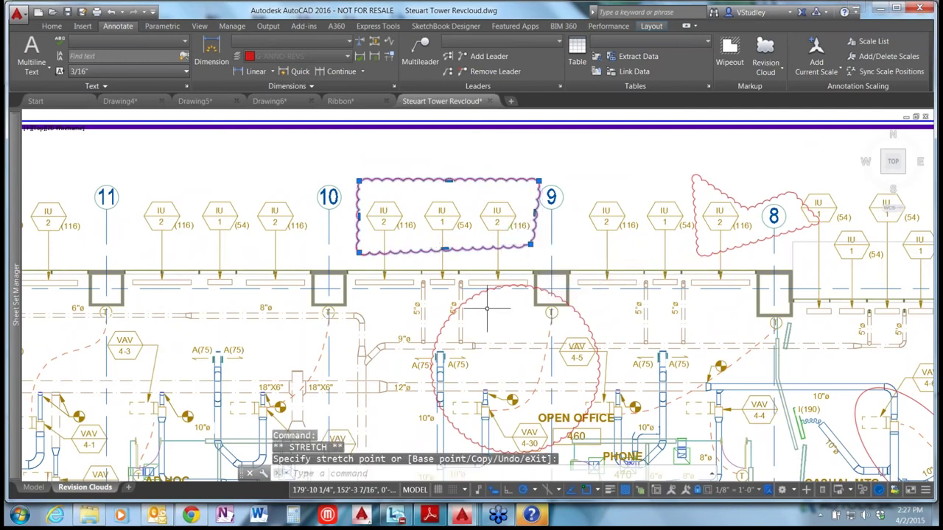
Stretch the rectangular revision cloud's upper-right corner upward, and move its top edge slightly down
left_click(481, 296)
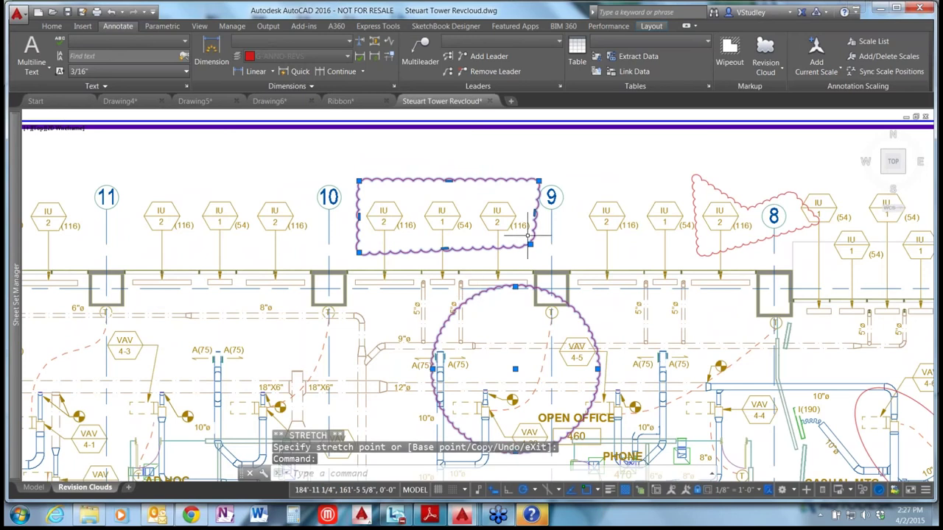
scroll(518, 240, "down", 1)
scroll(515, 307, "up", 1)
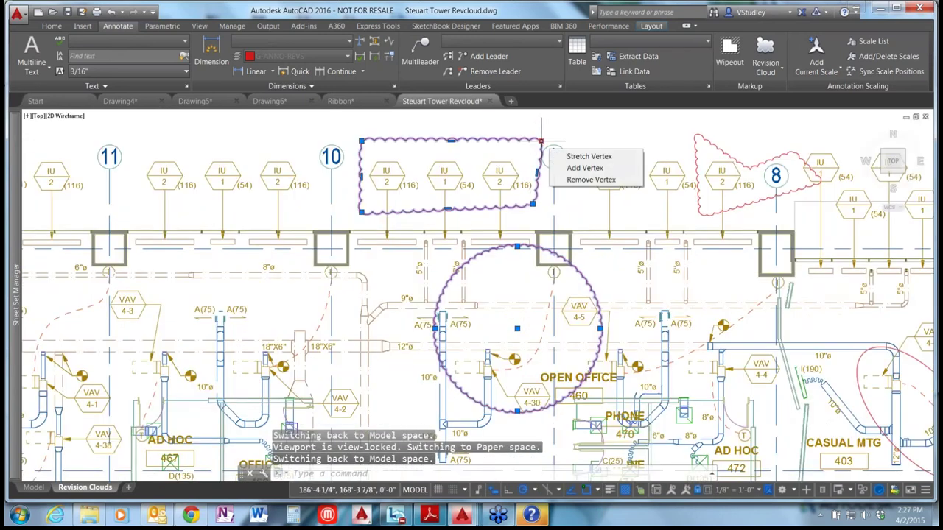
left_click(541, 140)
left_click(542, 124)
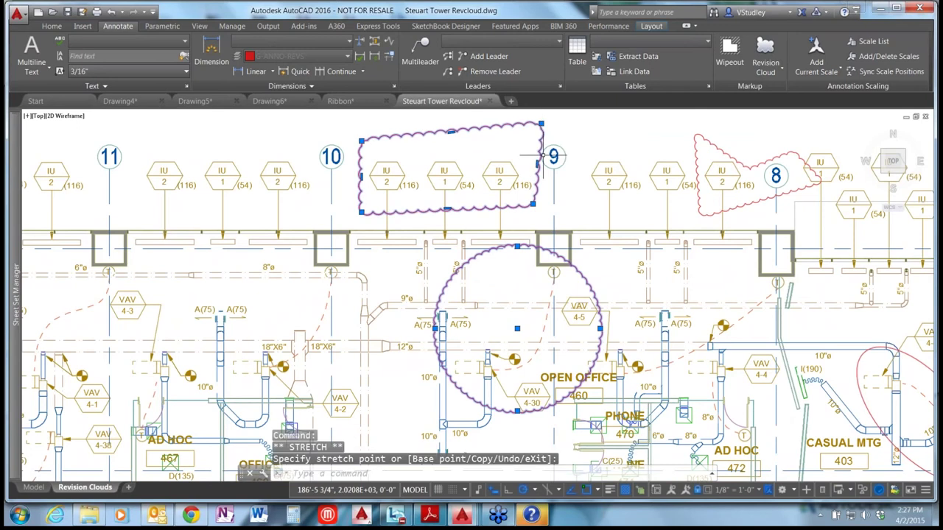
left_click(451, 133)
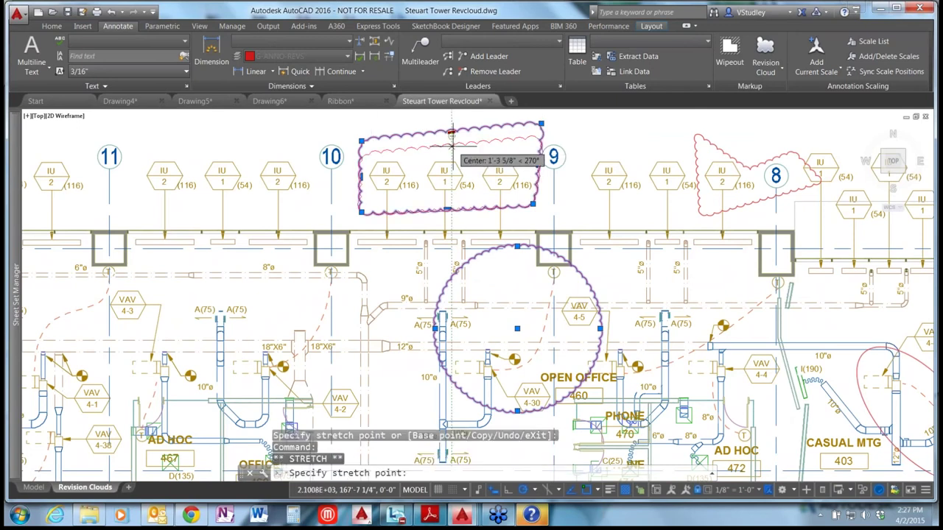
left_click(451, 142)
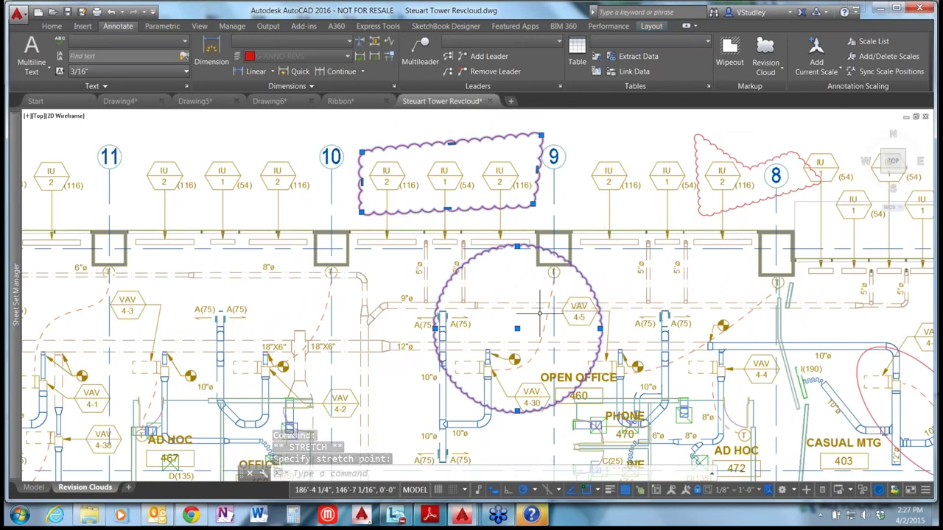
Shrink the circular revision cloud to roughly half its size by its top grip, and shift it slightly down and right
left_click(517, 246)
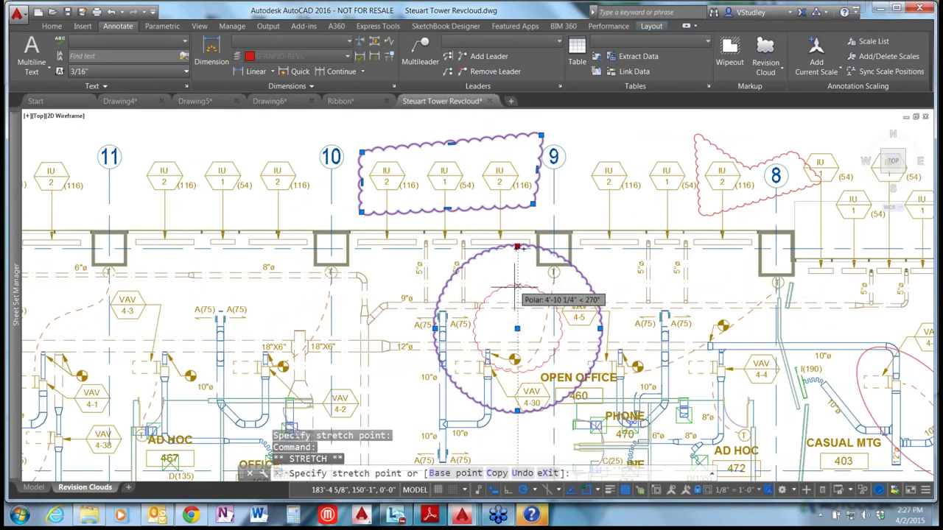
left_click(517, 293)
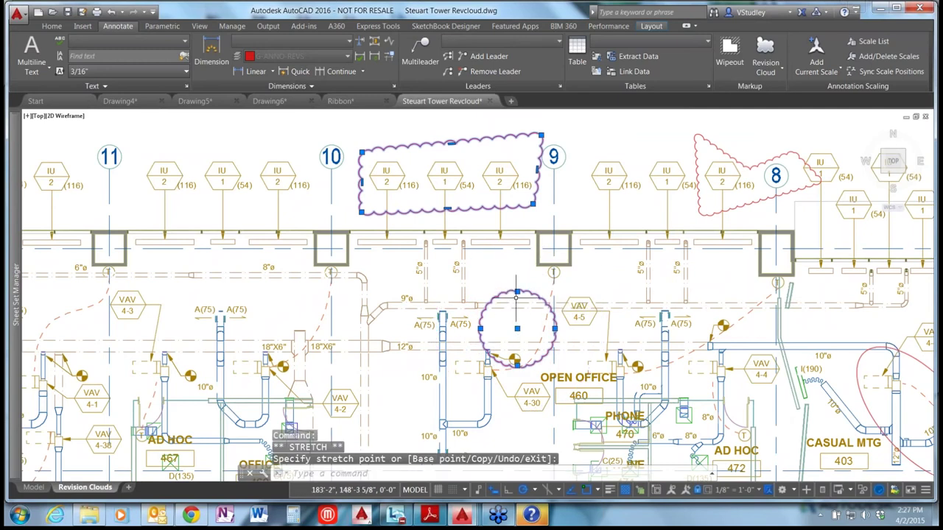
left_click(517, 329)
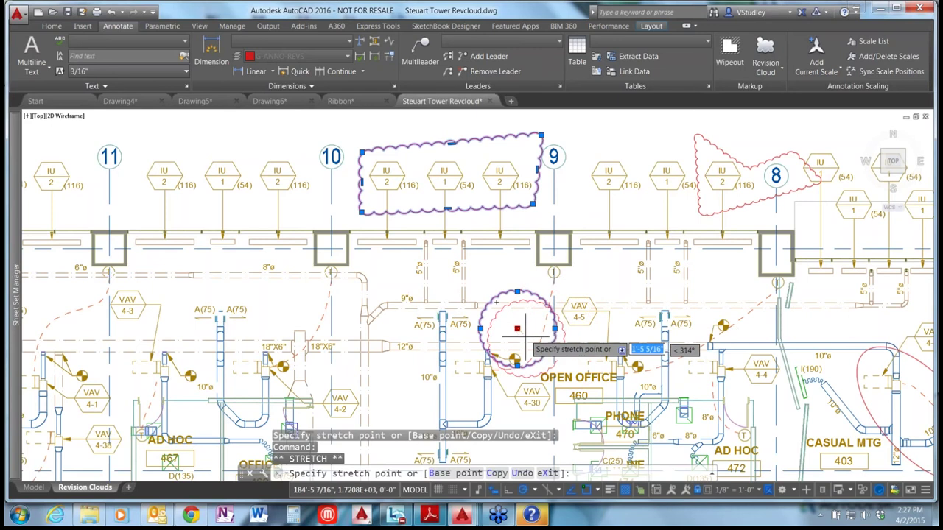
key("Escape")
key("Escape")
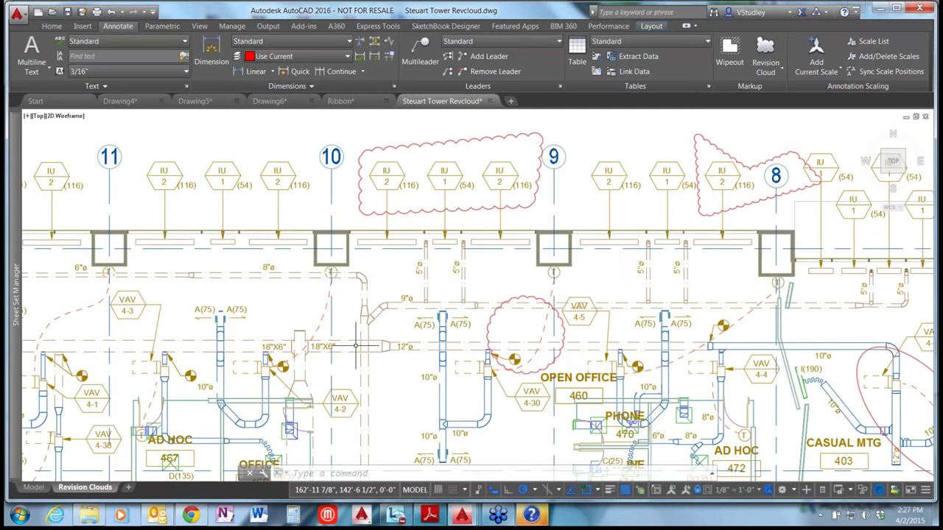
left_click(417, 144)
key("Escape")
key("Escape")
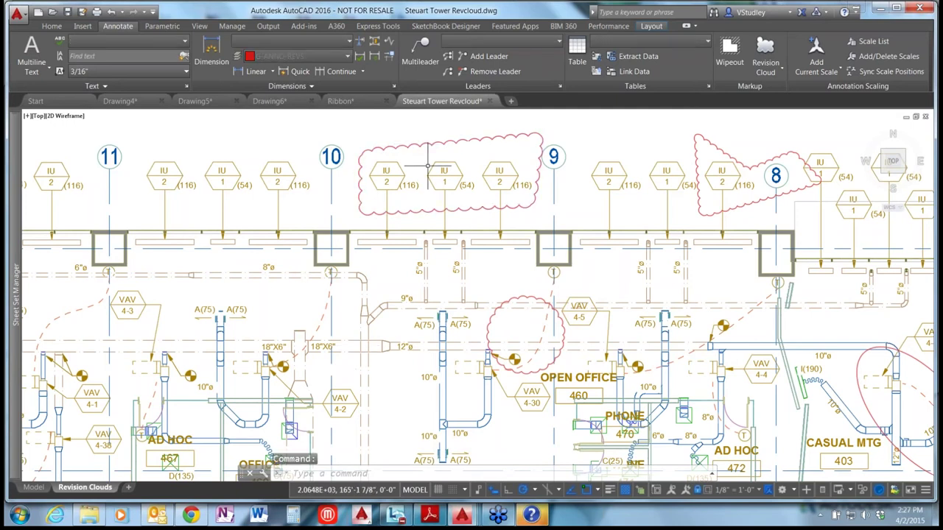
Extend the cloud left of grid 9 around bubble 9 and the next IU tag with REVCLOUD Modify, erasing its old right side without reversing direction
type("revc")
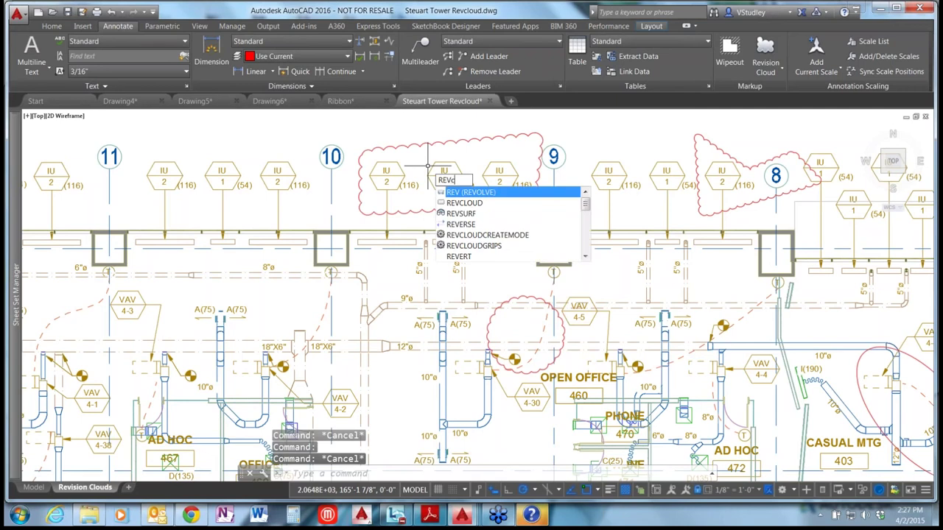
type("loud")
key("Return")
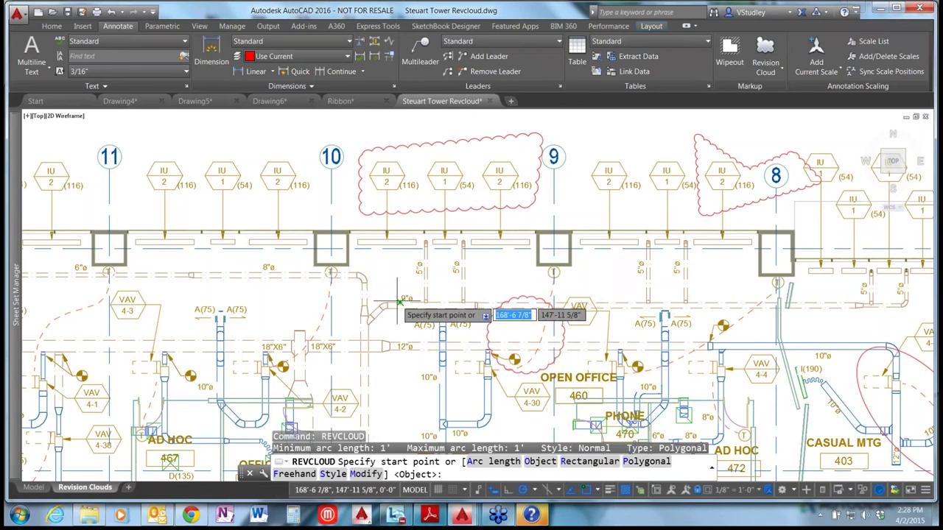
type("m")
key("Return")
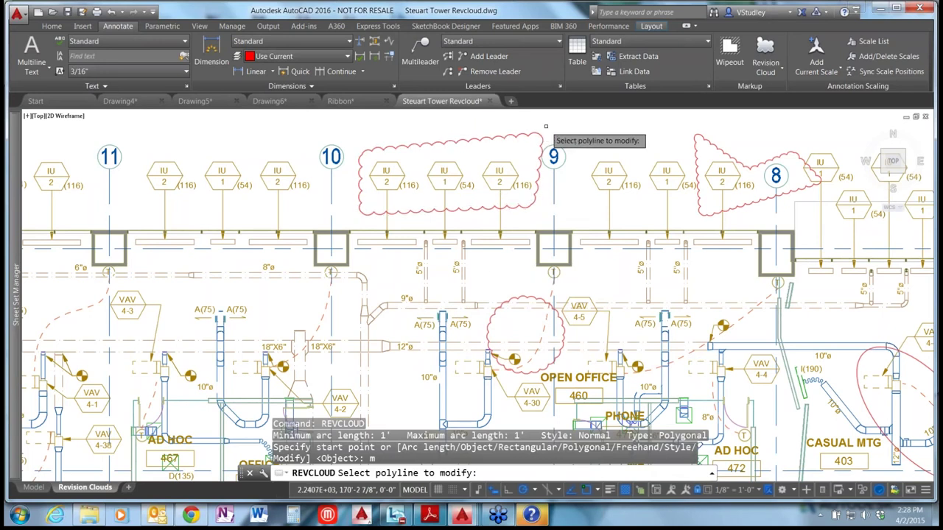
scroll(546, 127, "up", 3)
left_click(513, 157)
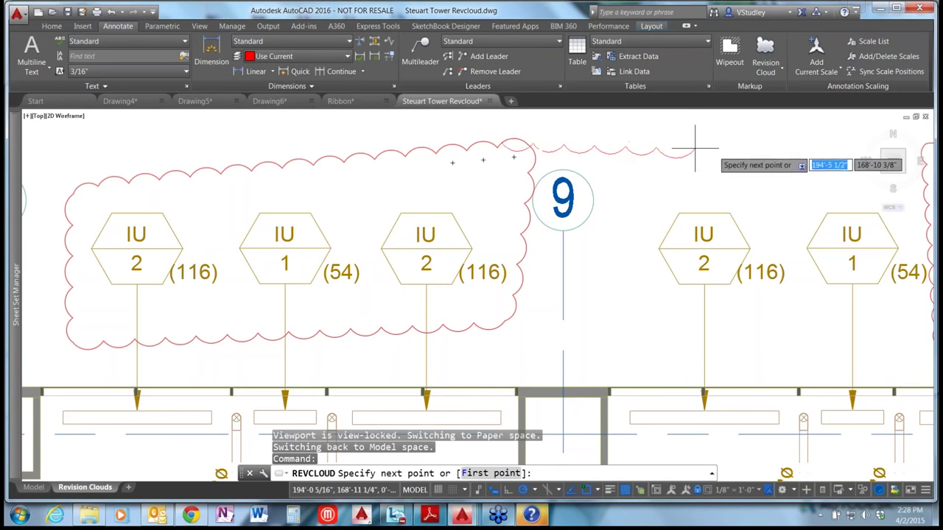
left_click(720, 151)
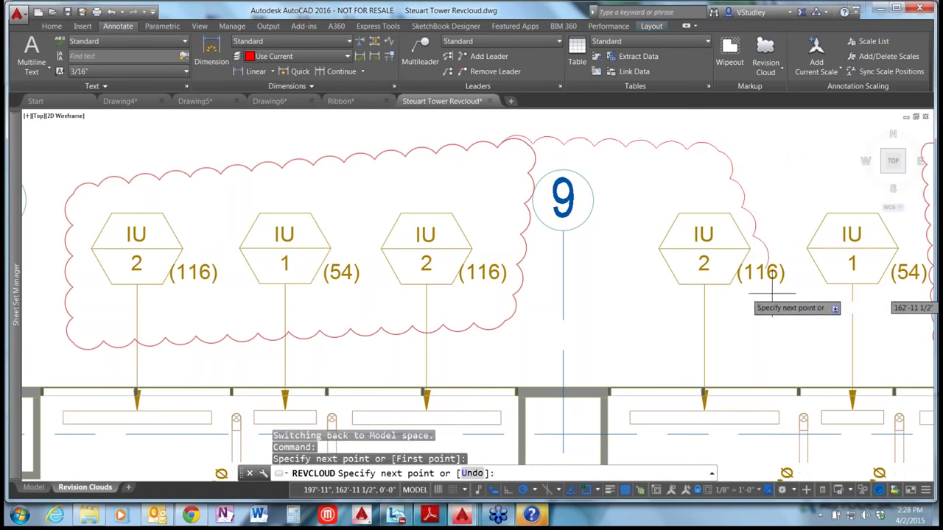
left_click(772, 324)
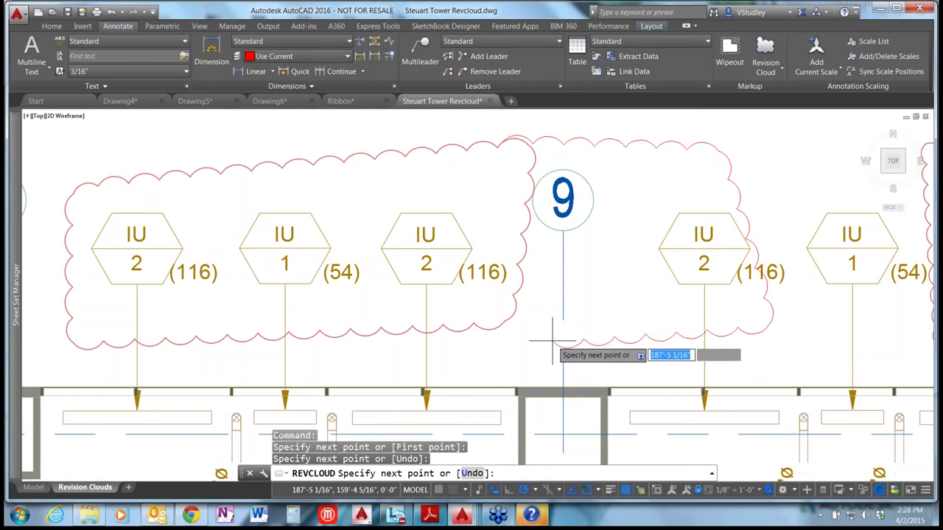
left_click(522, 290)
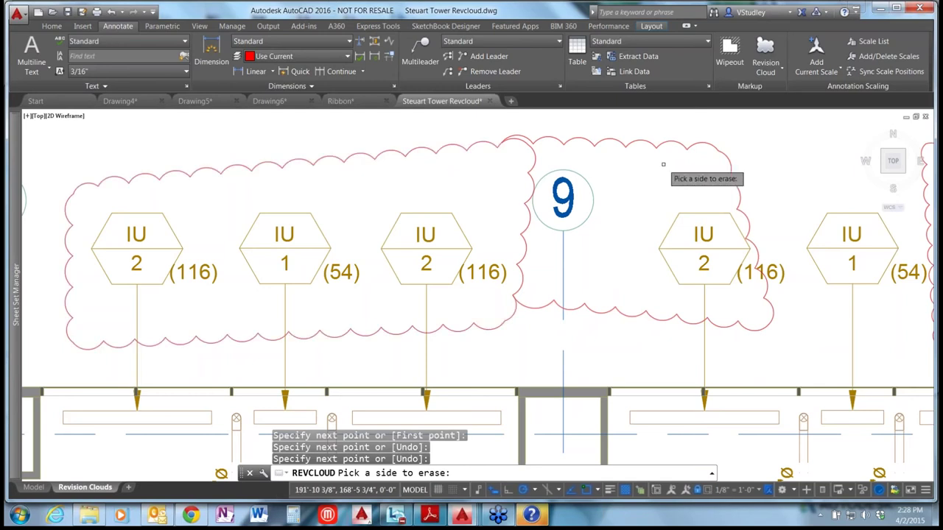
left_click(535, 158)
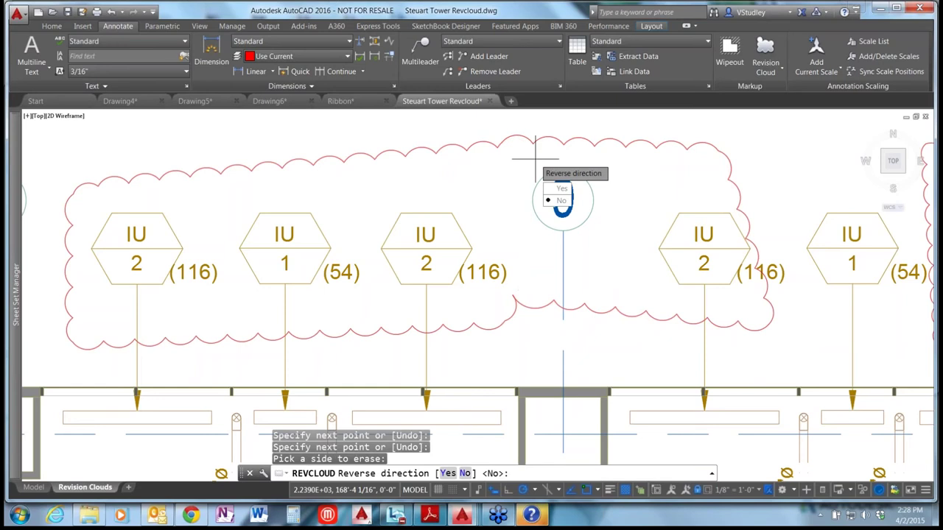
key("Return")
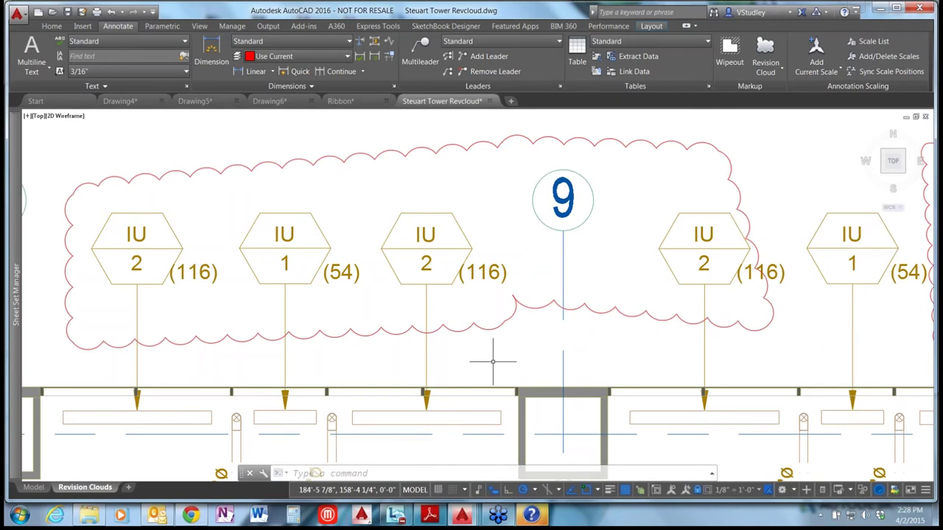
Show the whole Revision Clouds sheet and return from the plan viewport to paper space
scroll(493, 361, "down", 4)
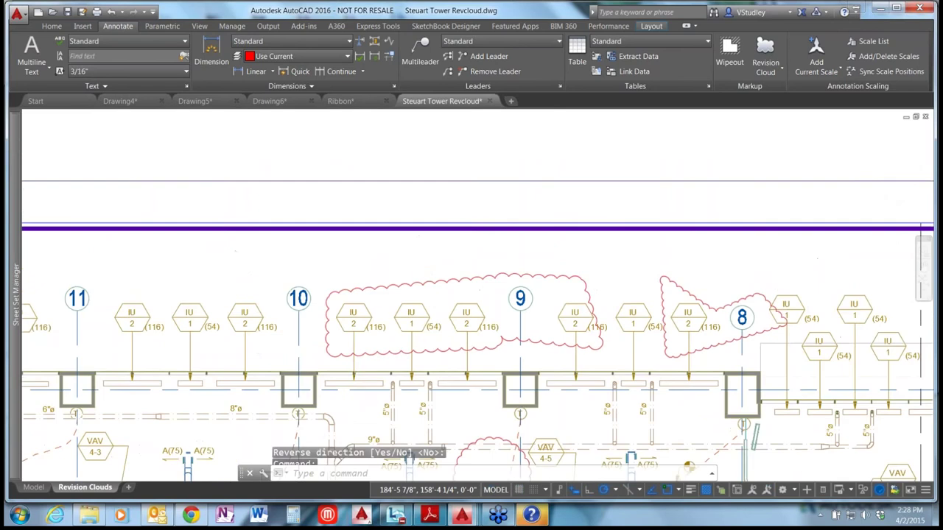
scroll(526, 367, "down", 3)
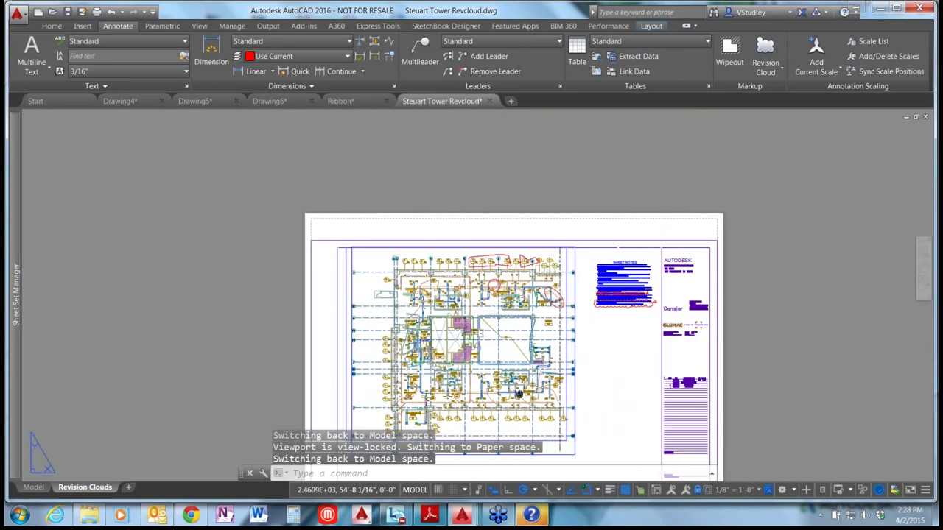
scroll(526, 367, "up", 2)
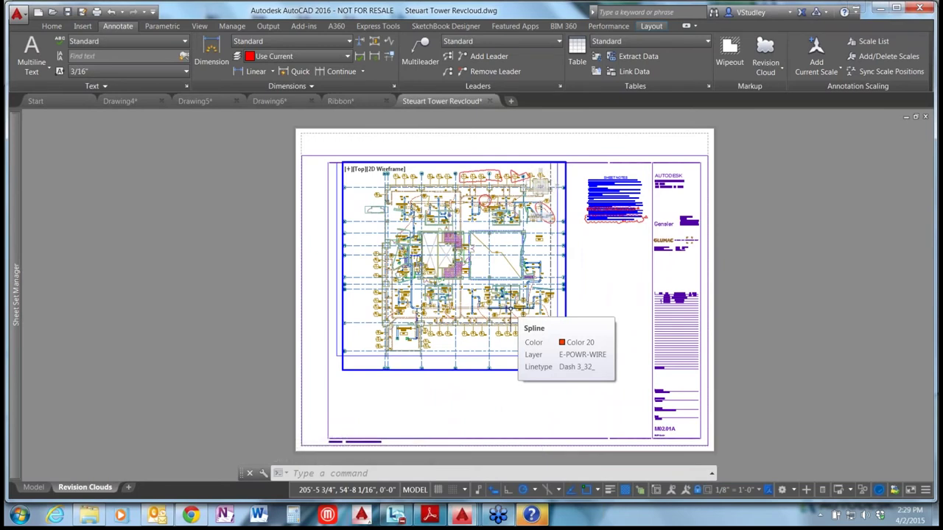
double_click(257, 261)
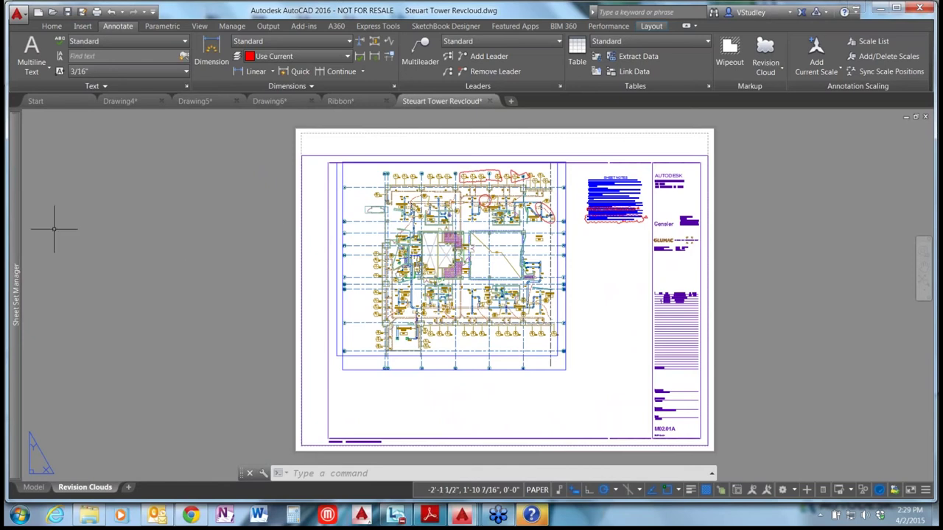
Open the IRD Addition sheet set from the recently used sheet sets in the Sheet Set Manager
mouse_move(22, 250)
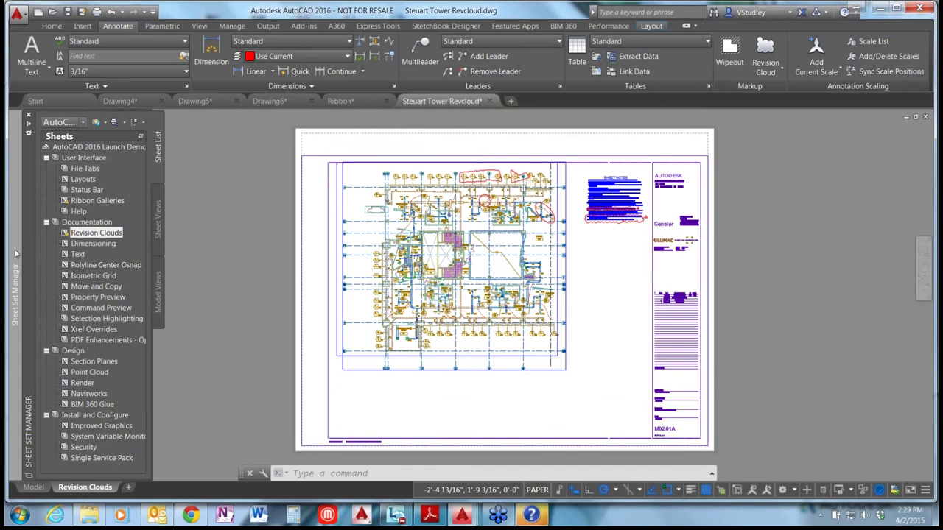
left_click(81, 122)
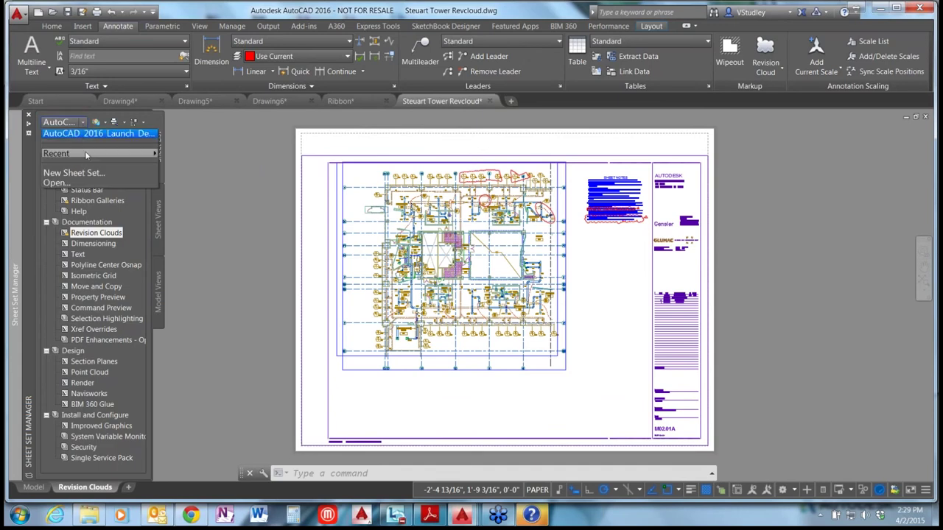
mouse_move(86, 154)
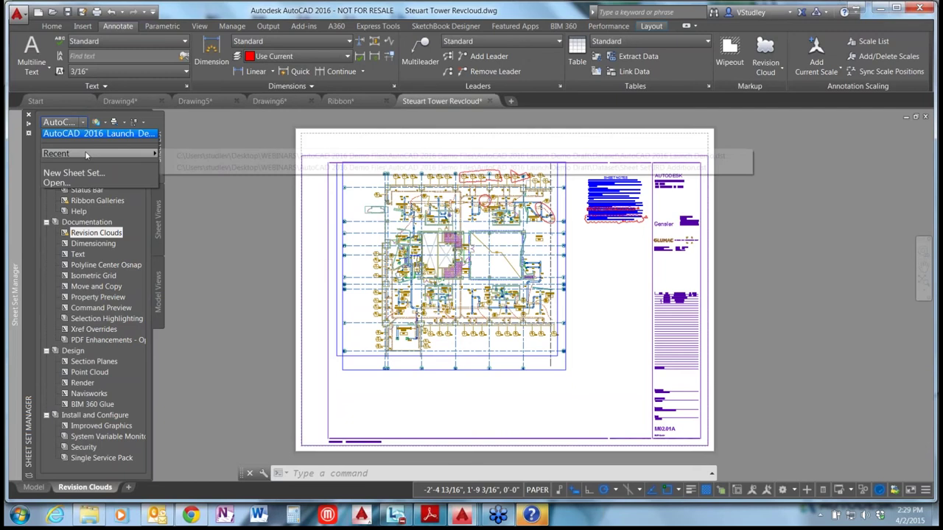
left_click(211, 167)
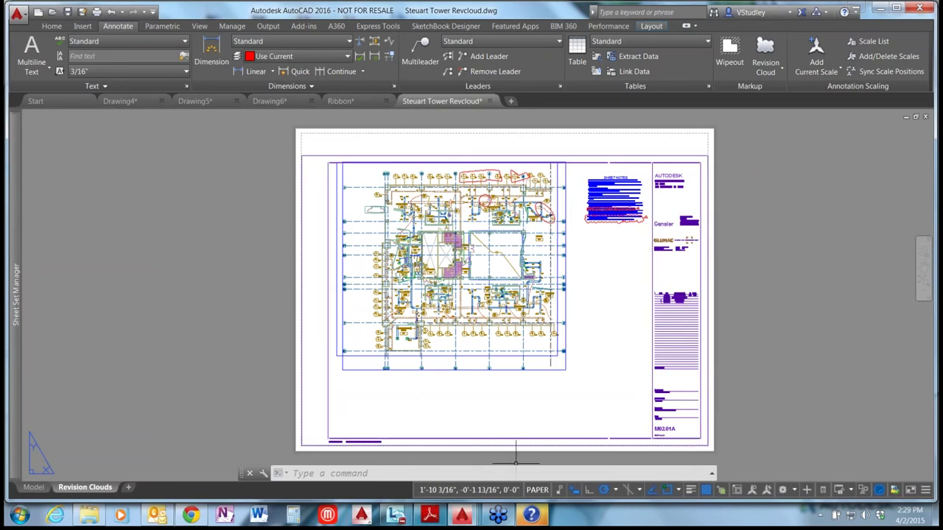
Close the Windows Help and Support window, and open the T-01 title sheet from the IRD Addition sheet set
right_click(532, 515)
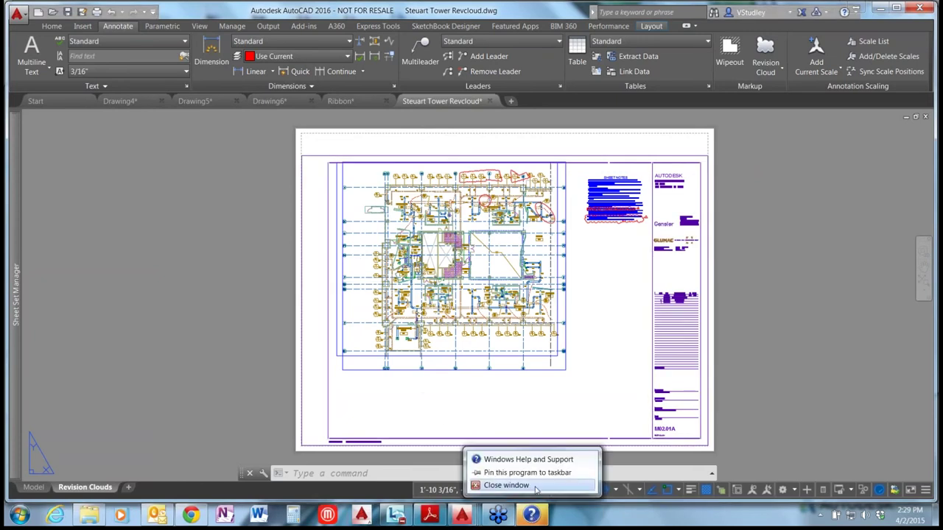
left_click(537, 486)
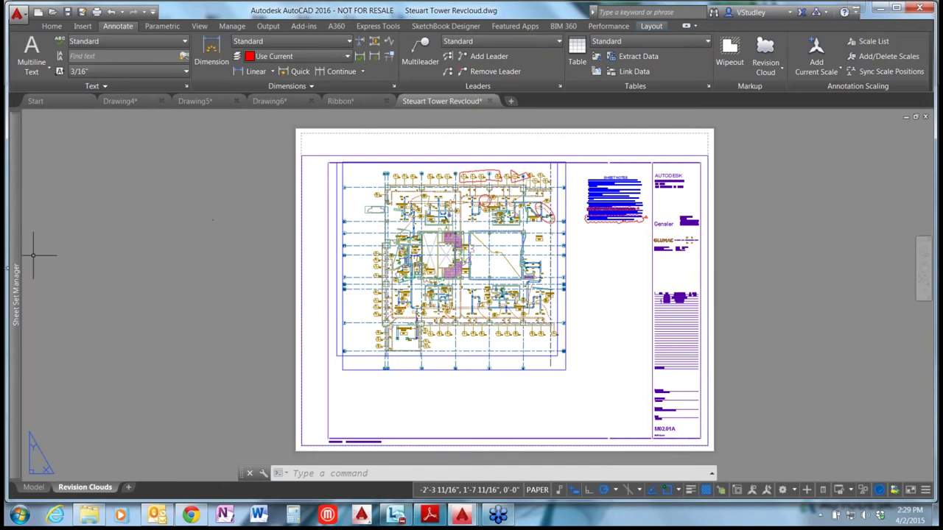
mouse_move(18, 278)
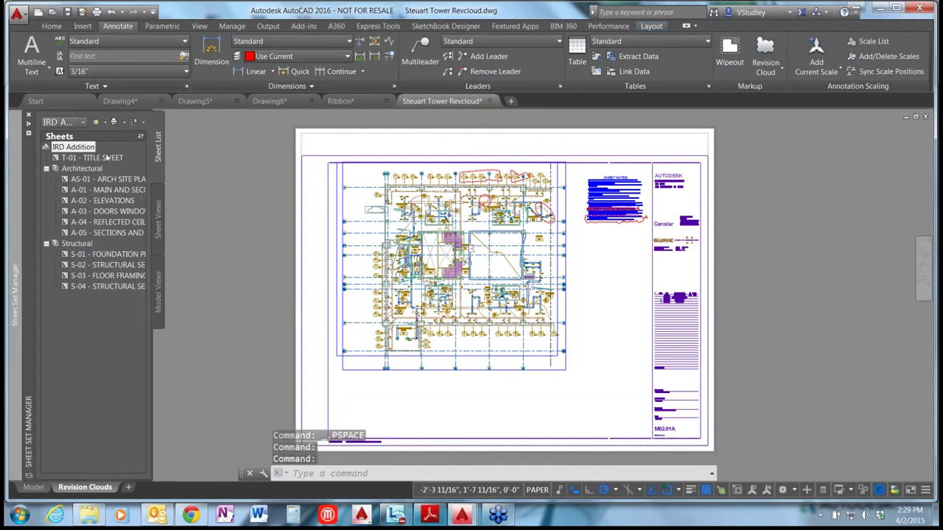
double_click(103, 158)
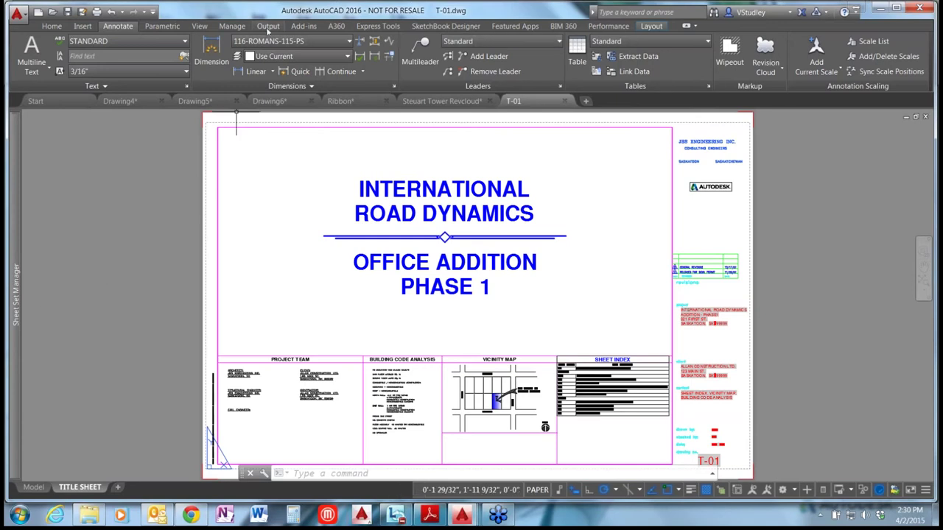
Open the Export to PDF Options for the T-01 title sheet drawing
left_click(268, 26)
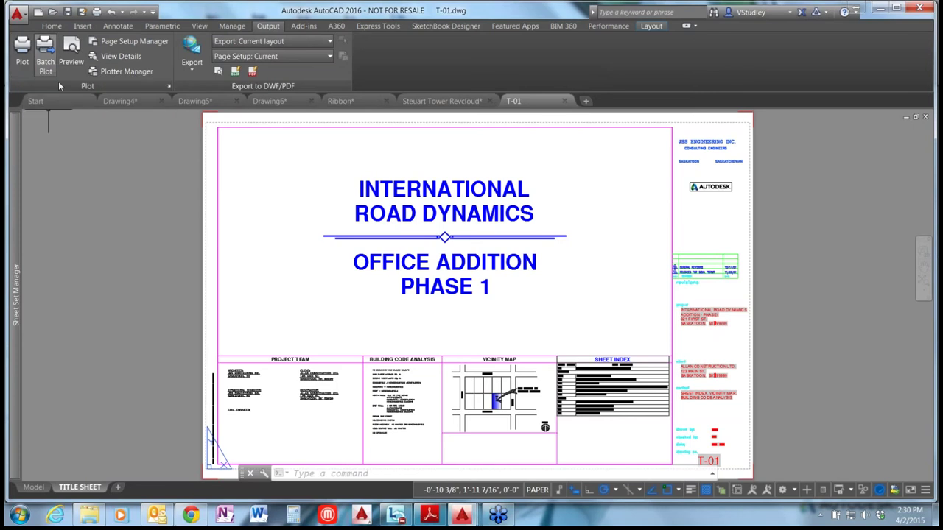
left_click(252, 72)
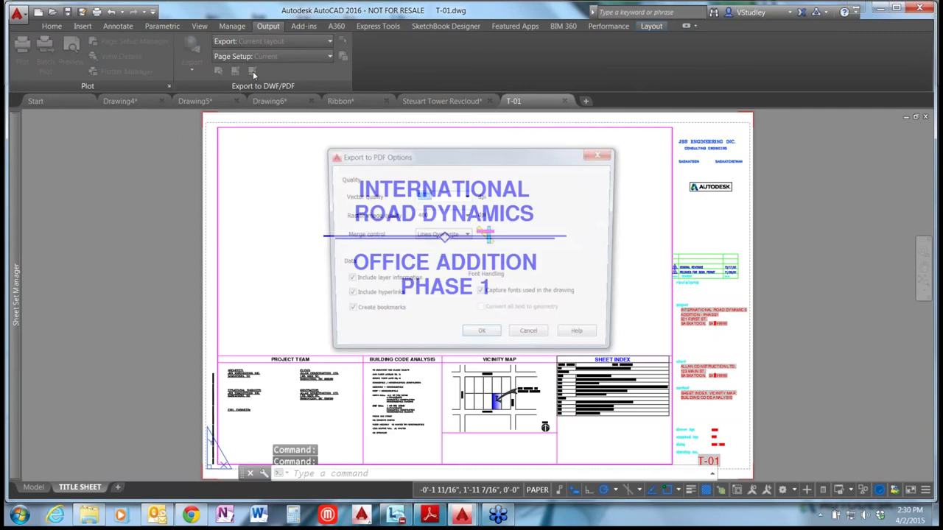
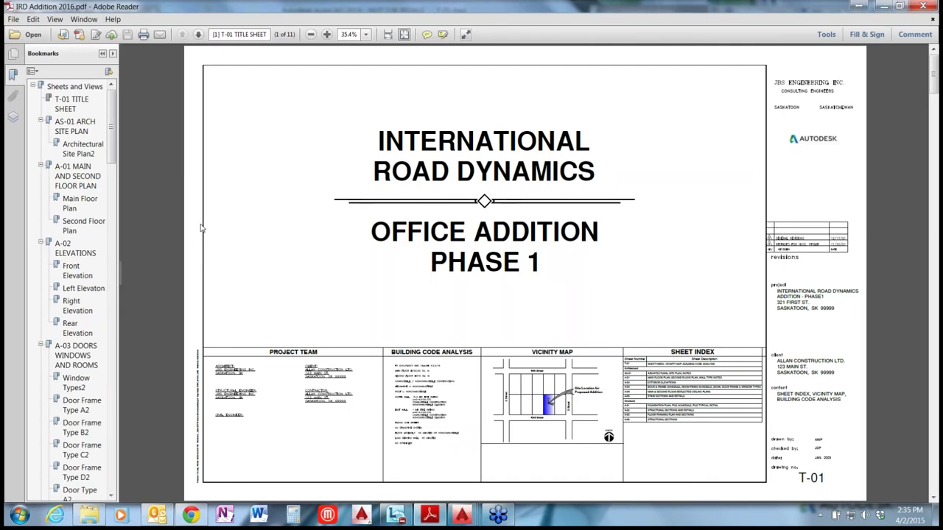
In Adobe Reader, search the comments list of IRD Addition 2016.pdf for "formwork" and go to the first matching SHX text comment
left_click(914, 35)
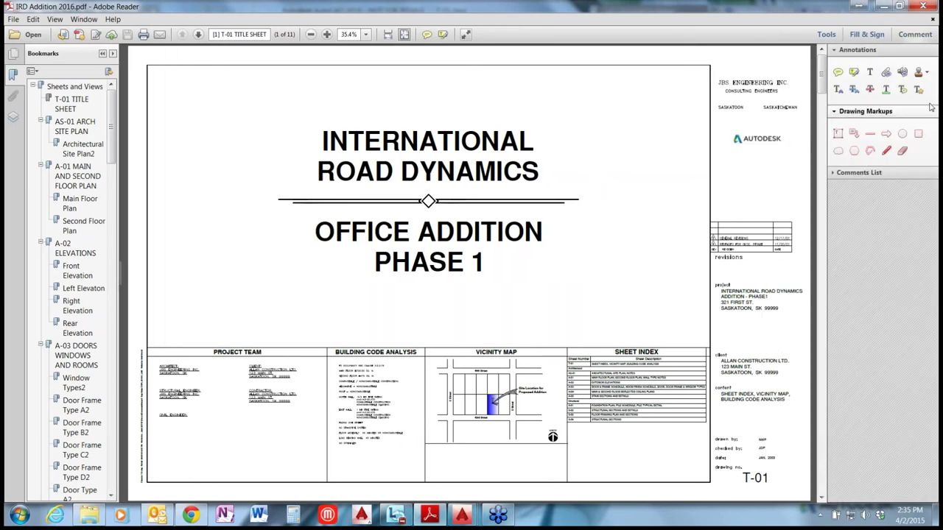
left_click(836, 177)
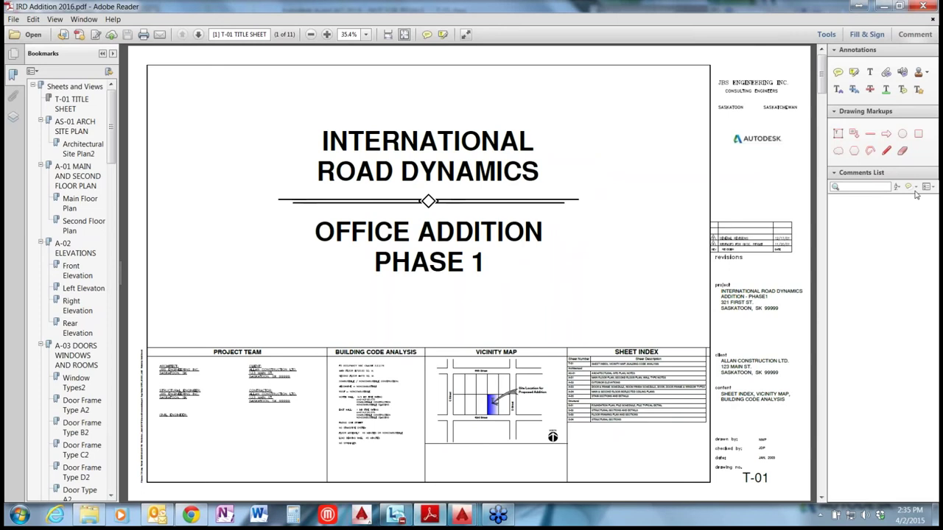
left_click(852, 190)
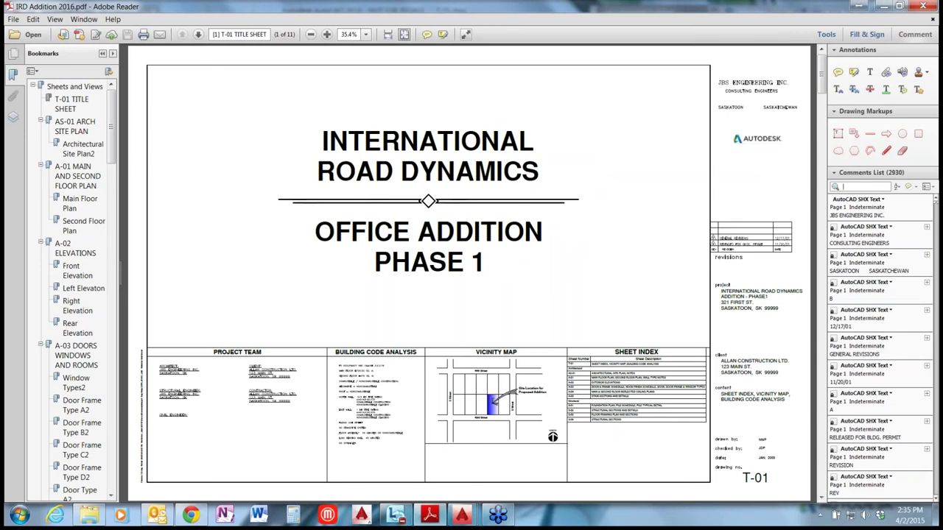
type("formwork")
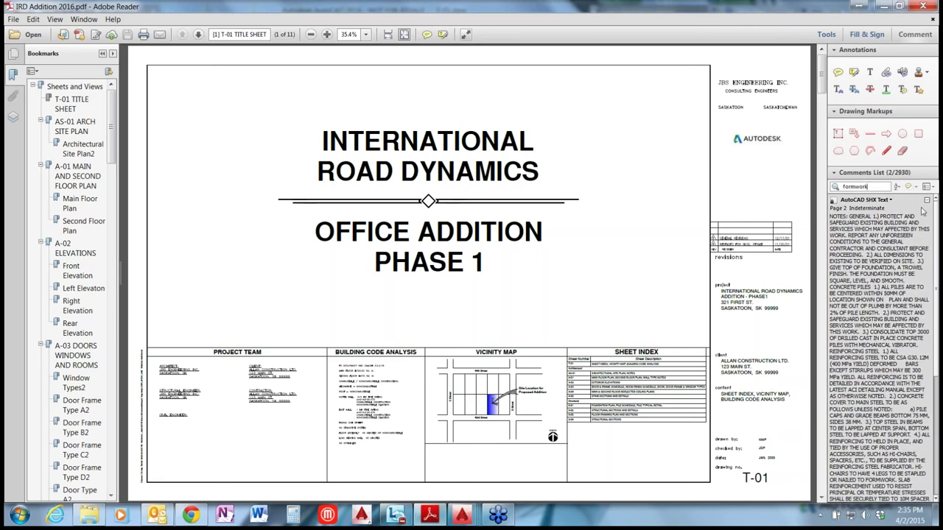
left_click(930, 204)
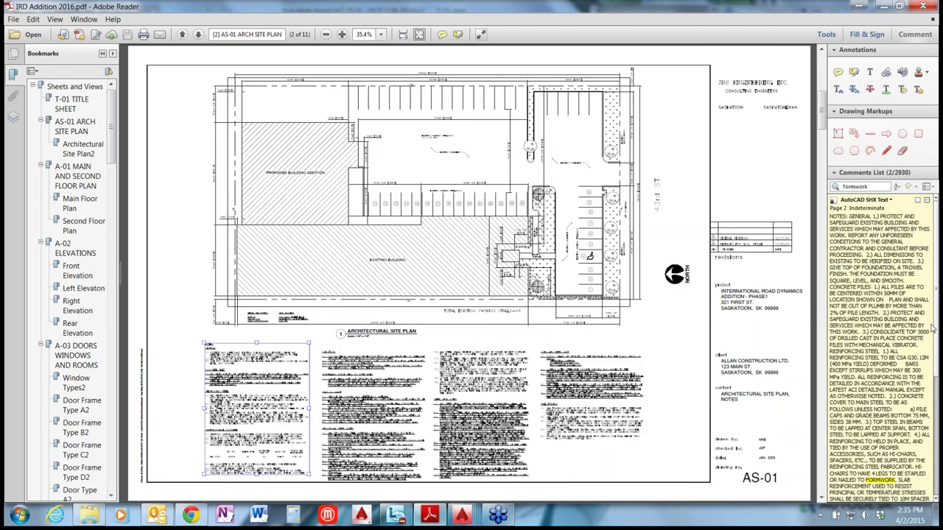
Locate the second "formwork" comment result, the void form notes on sheet AS-01, and enlarge that note block to 125%
scroll(886, 411, "down", 5)
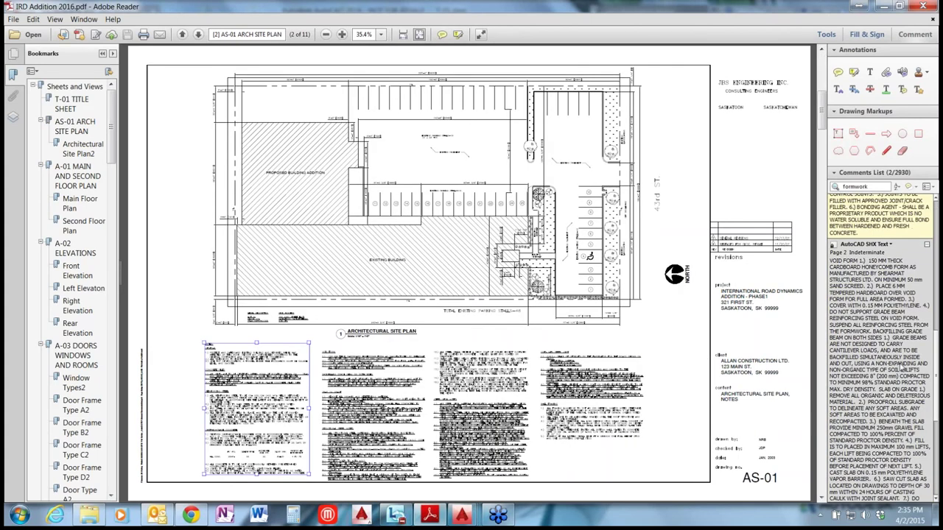
left_click(887, 410)
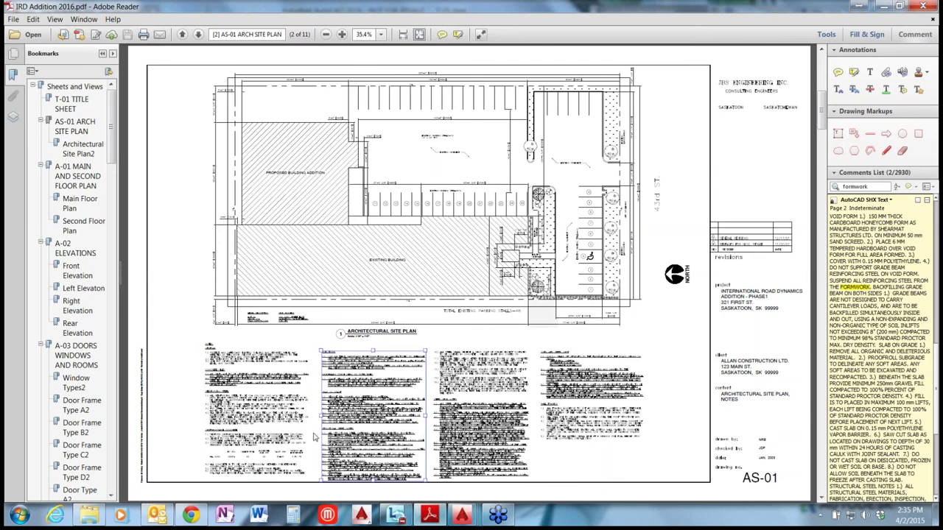
mouse_move(358, 405)
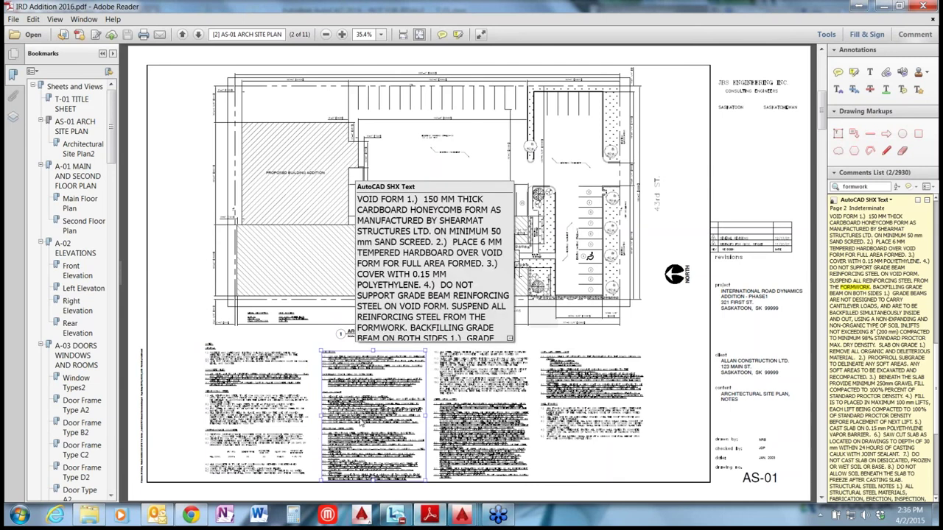
scroll(361, 421, "up", 1, "ctrl")
scroll(361, 421, "up", 3, "ctrl")
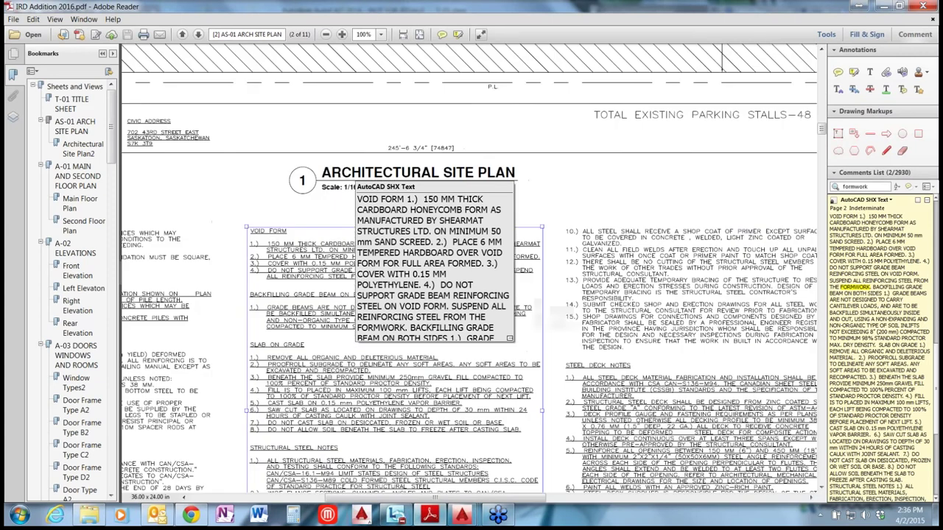
scroll(361, 421, "up", 1, "ctrl")
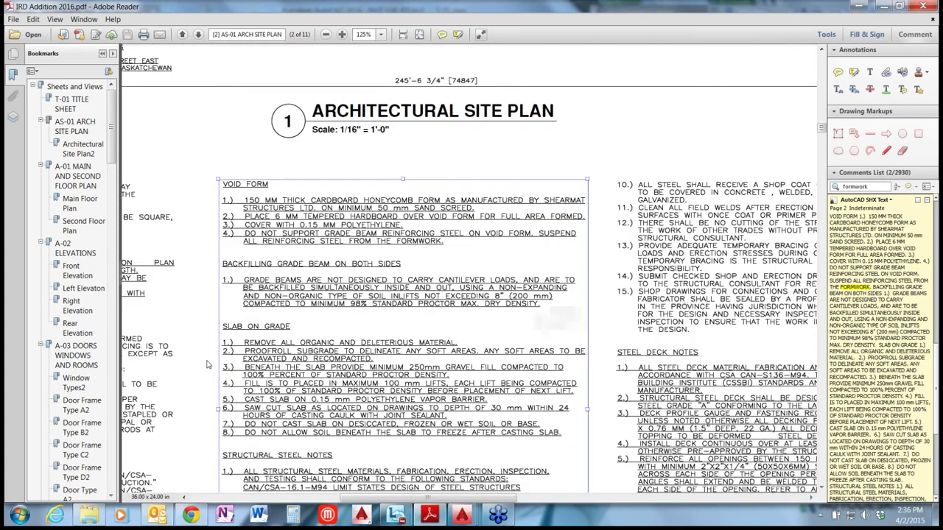
Read through the void form, backfilling, slab on grade and structural steel notes, and return to the full AS-01 sheet
scroll(209, 364, "down", 1)
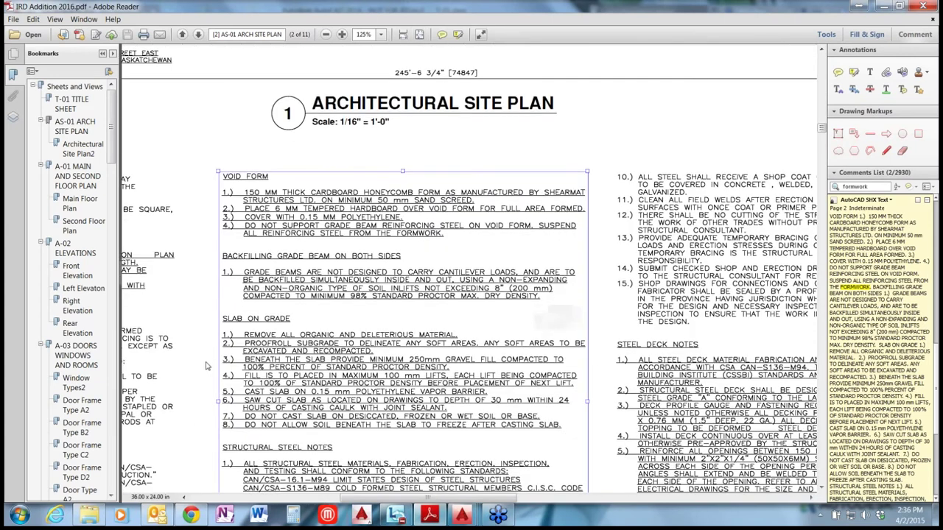
scroll(206, 366, "down", 2)
scroll(206, 366, "down", 2)
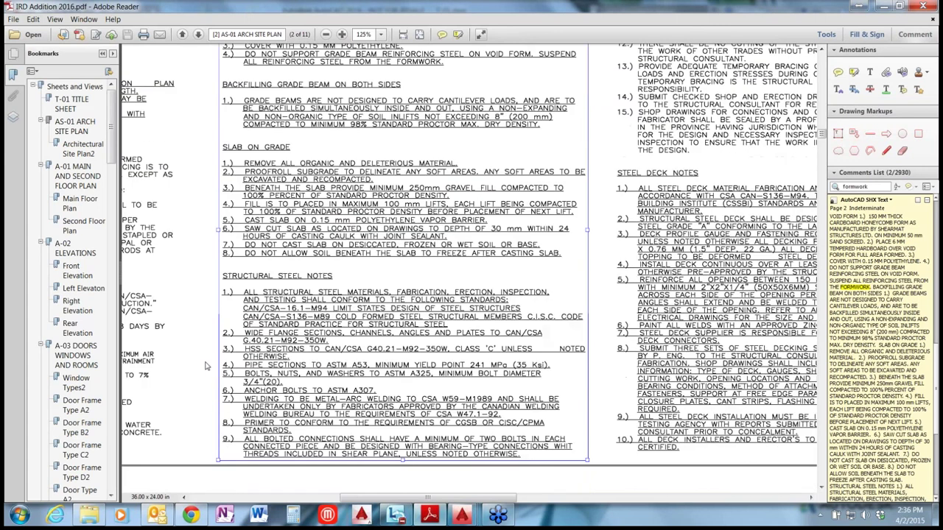
scroll(207, 366, "down", 1)
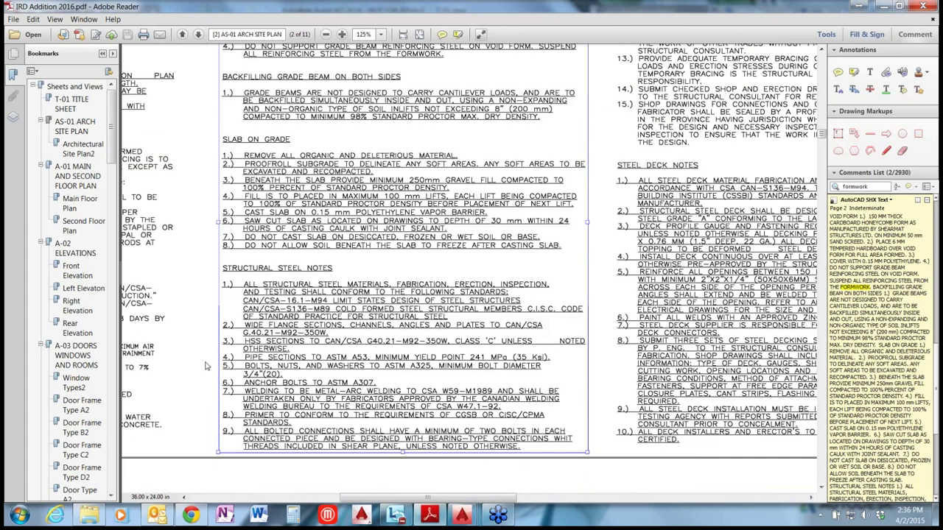
scroll(206, 366, "up", 3)
scroll(206, 366, "up", 2)
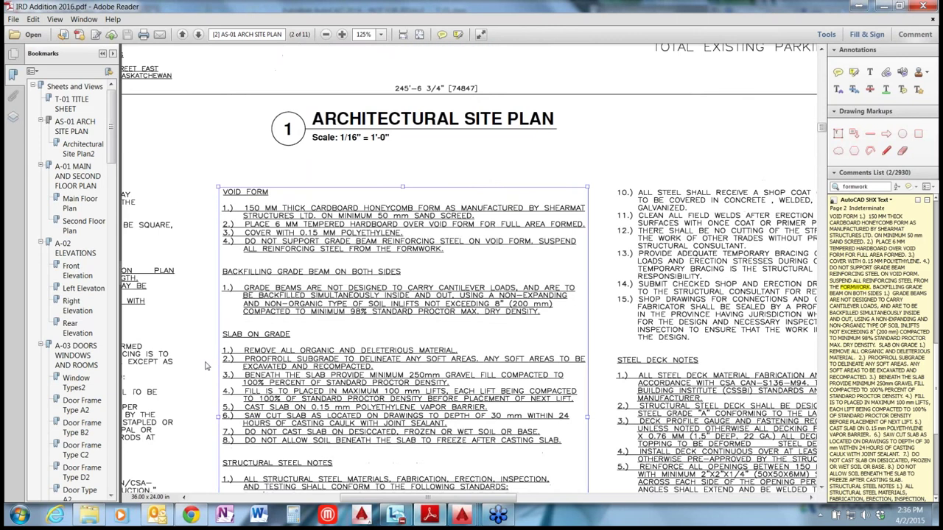
scroll(206, 366, "down", 1, "ctrl")
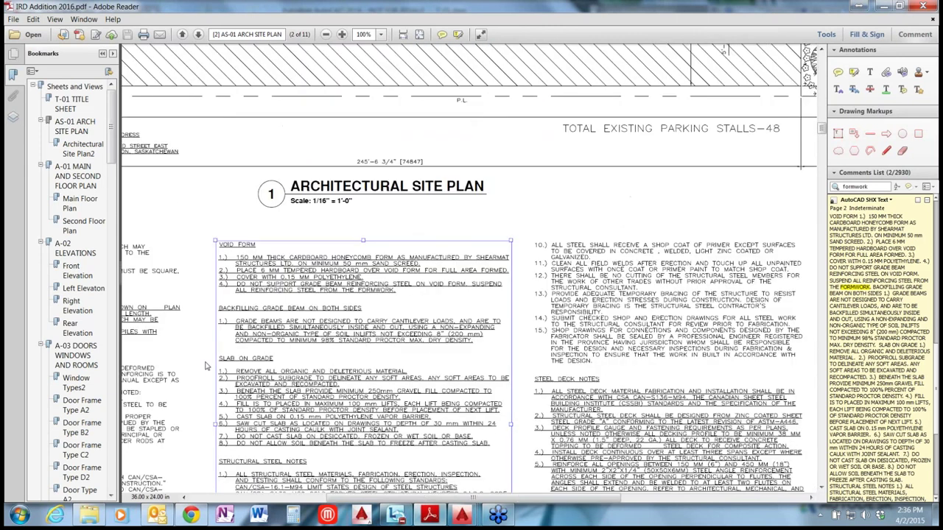
scroll(206, 366, "down", 3, "ctrl")
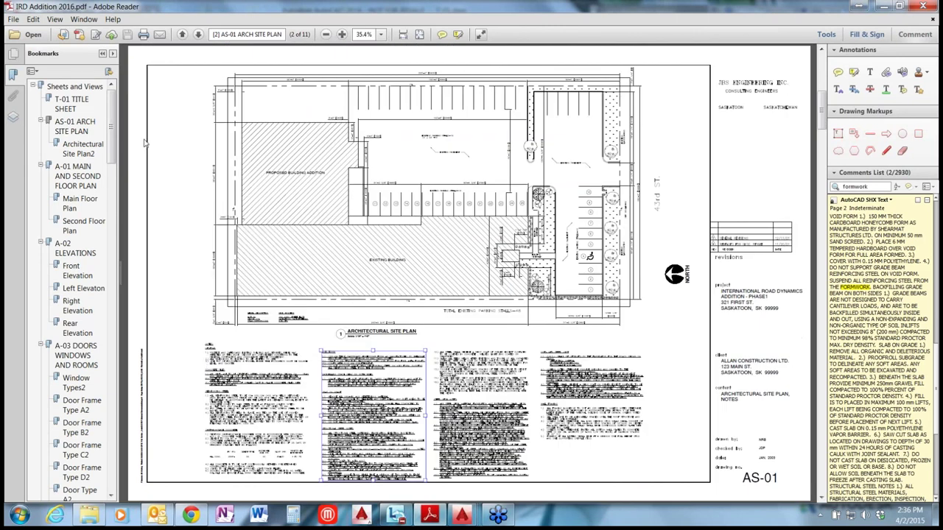
Browse the page thumbnails and open sheet S-02, structural sections and details
left_click(14, 54)
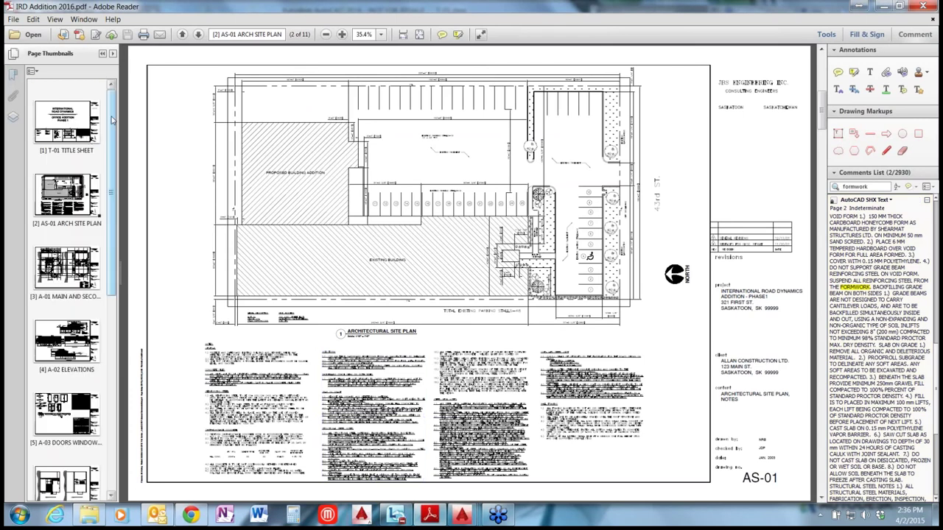
scroll(112, 120, "down", 1)
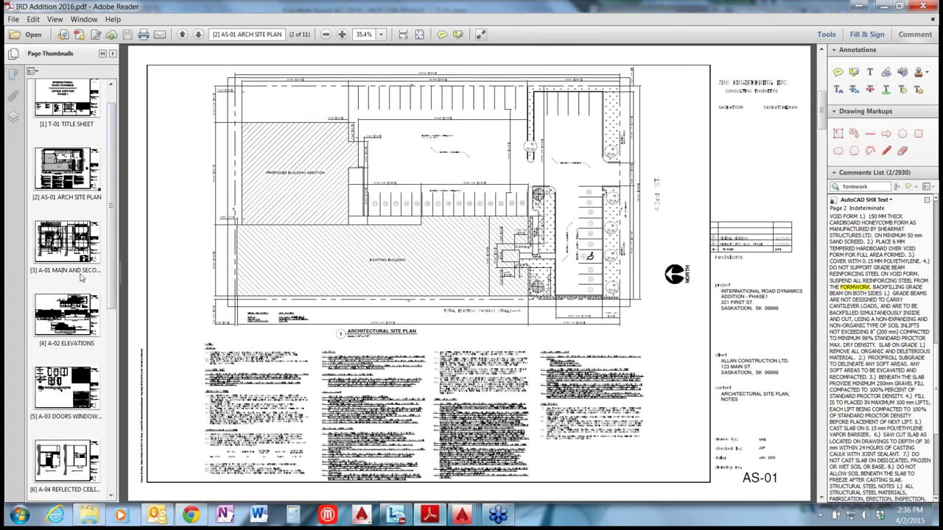
scroll(116, 229, "down", 1)
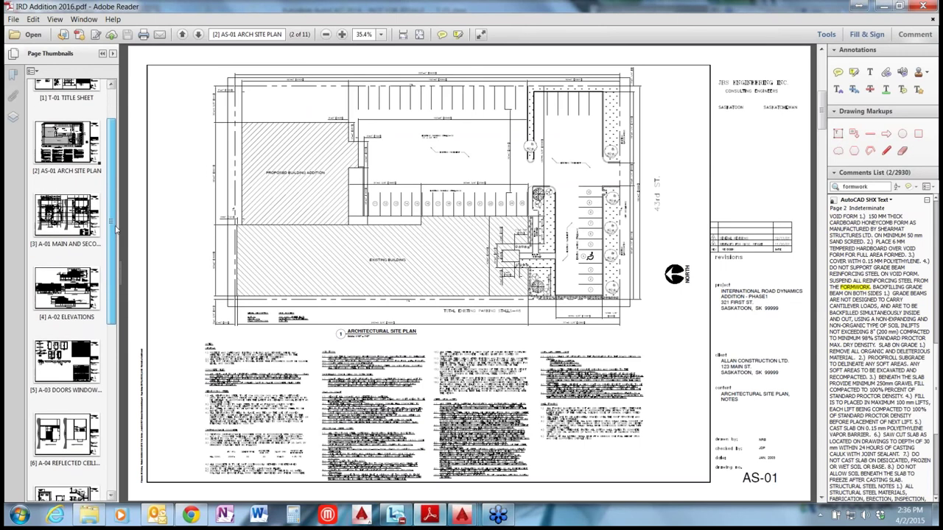
left_click_drag(115, 230, 112, 464)
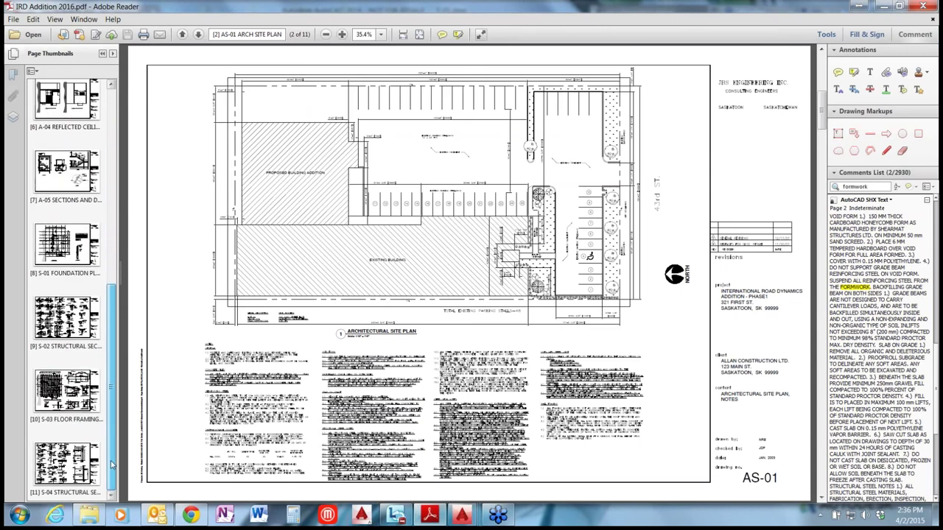
left_click(68, 311)
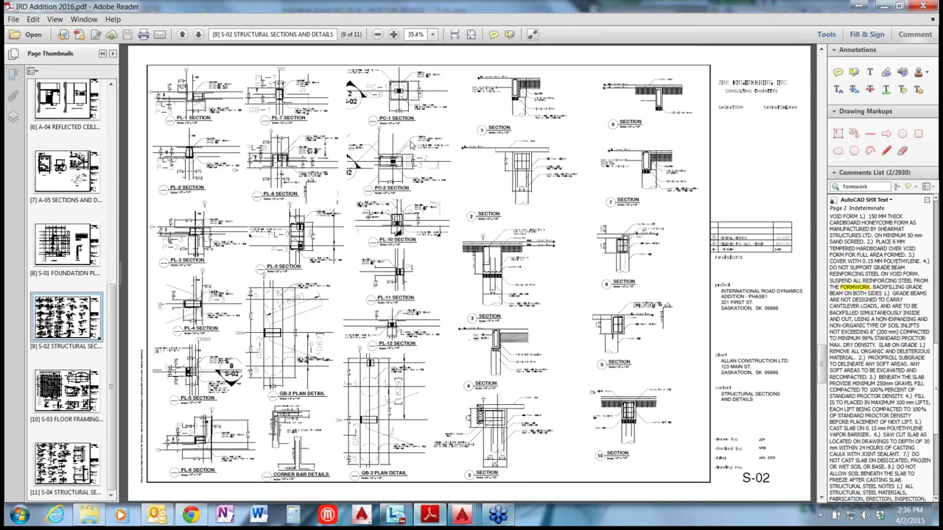
Use the bookmarks to view the Main Floor Plan and the Second Floor Plan on sheet A-01
left_click(12, 79)
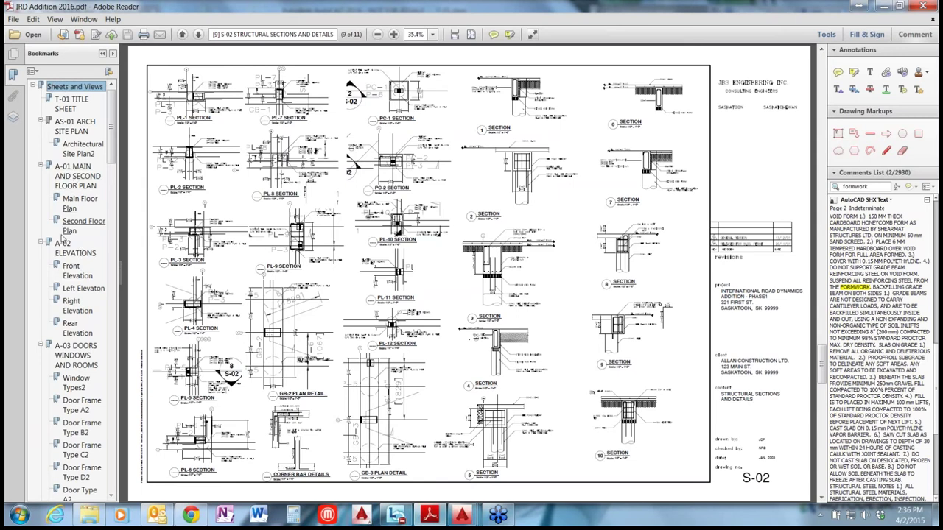
left_click(80, 201)
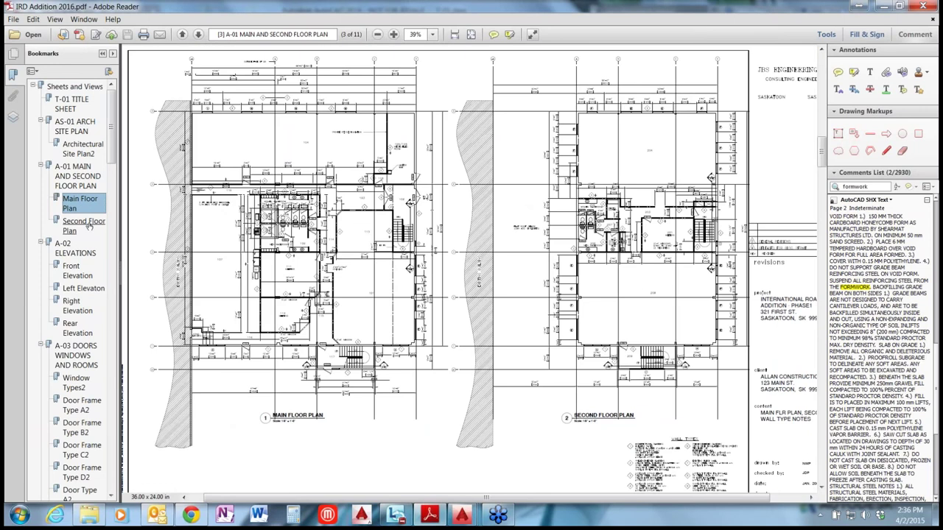
left_click(88, 226)
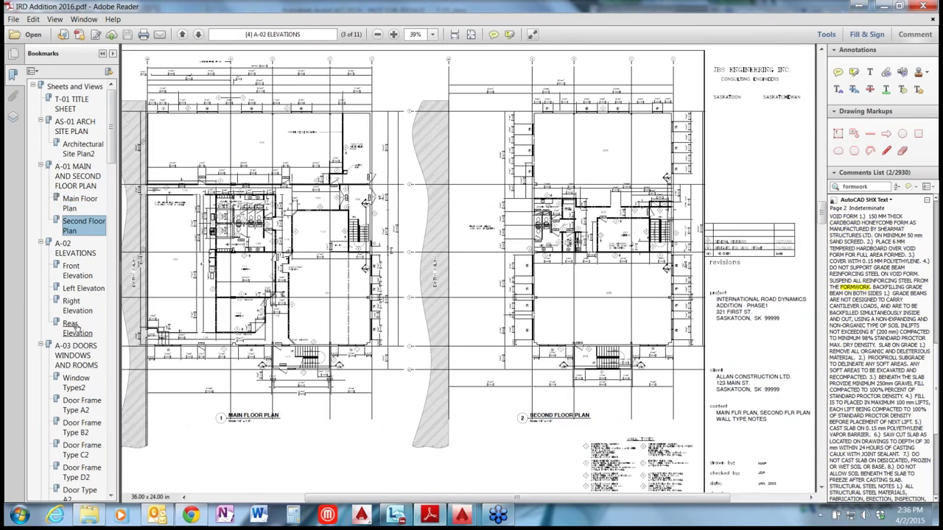
View the bookmarked Rear Elevation, and examine the window types on sheet A-03 through the Window Types2 bookmark
left_click(86, 326)
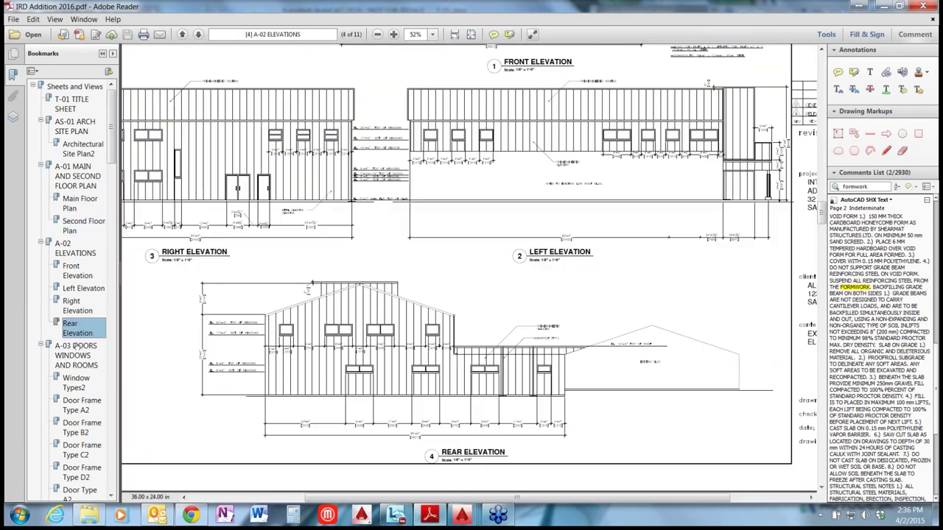
left_click(74, 386)
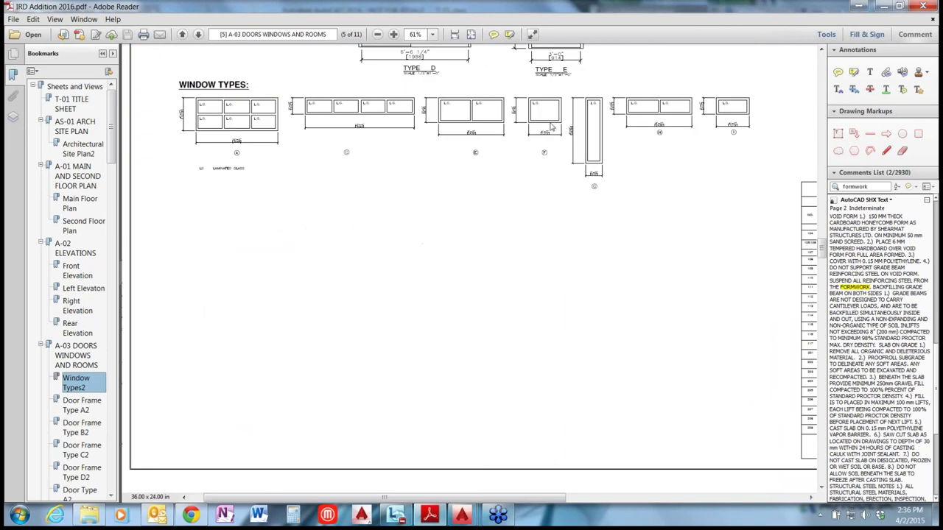
scroll(551, 127, "up", 3)
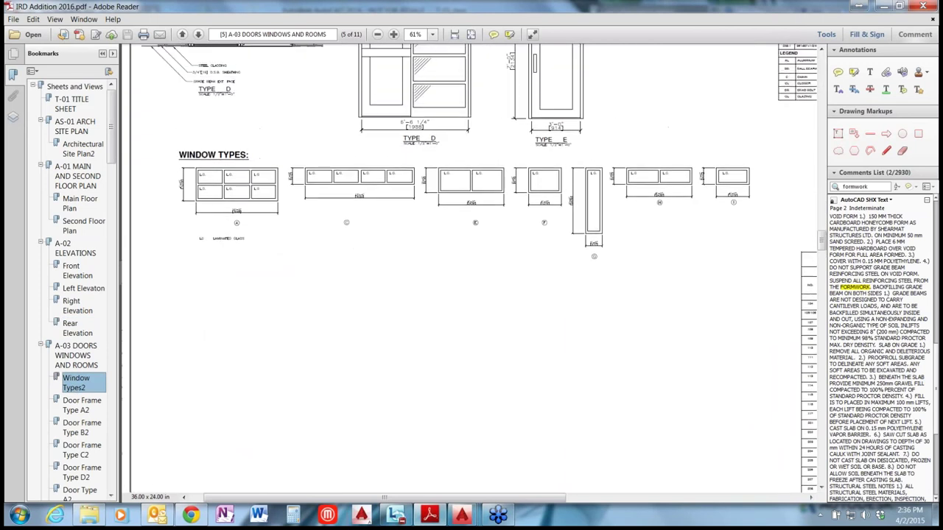
scroll(552, 127, "up", 1)
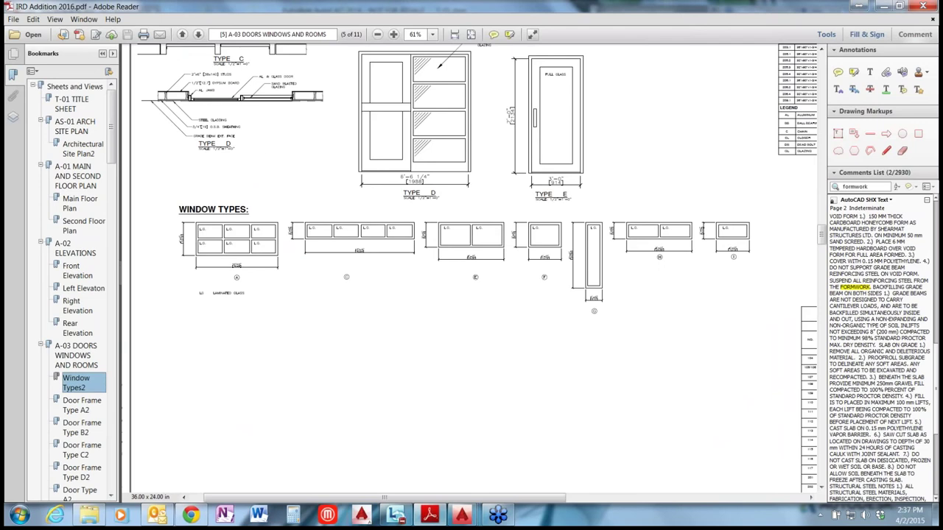
left_click(433, 243)
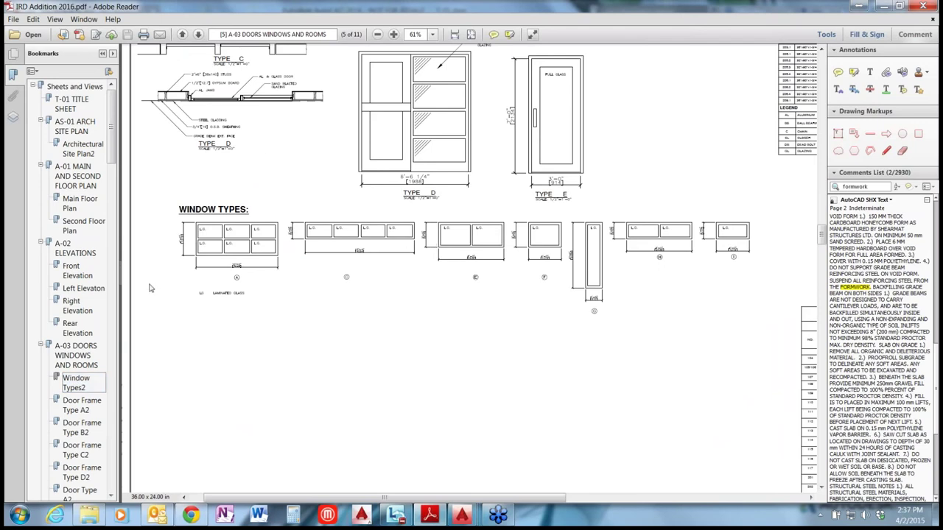
Go to the T-01 title sheet, enlarge its sheet index and follow the A-01 entry
left_click(92, 101)
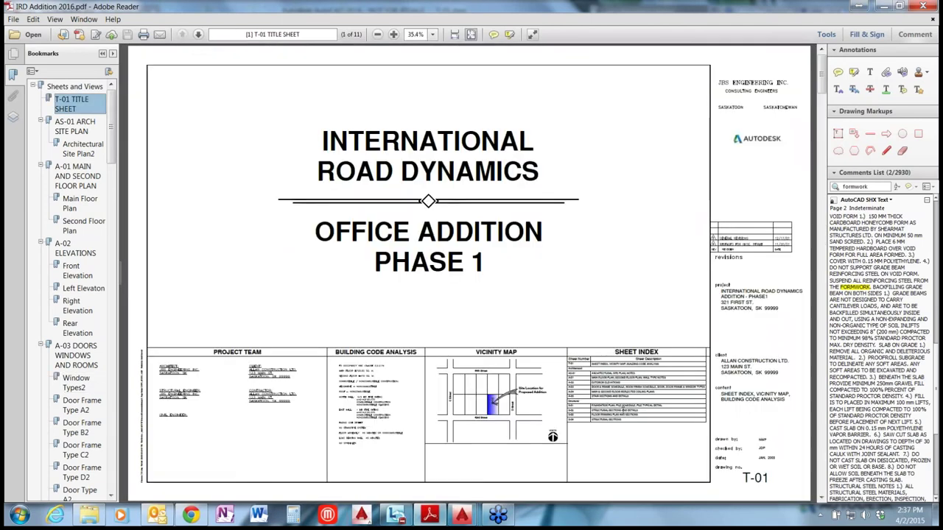
scroll(624, 415, "up", 4, "ctrl")
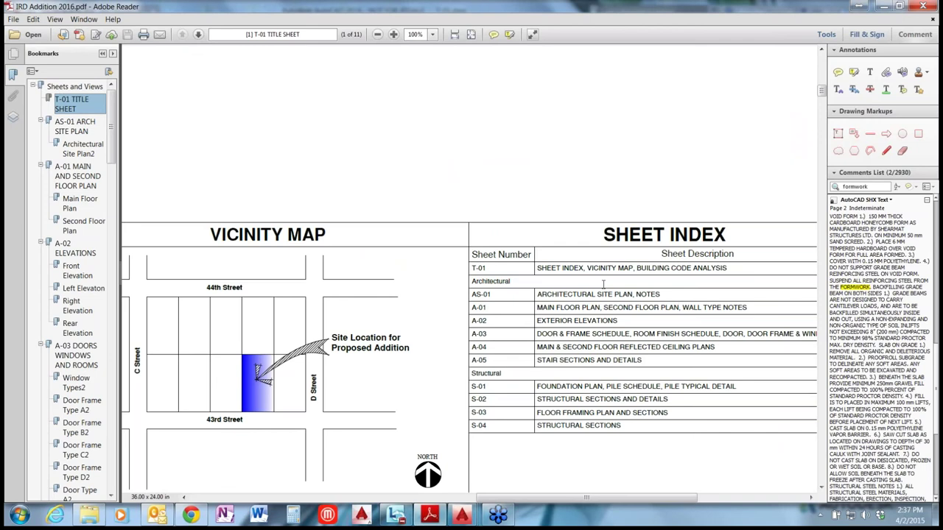
left_click(480, 308)
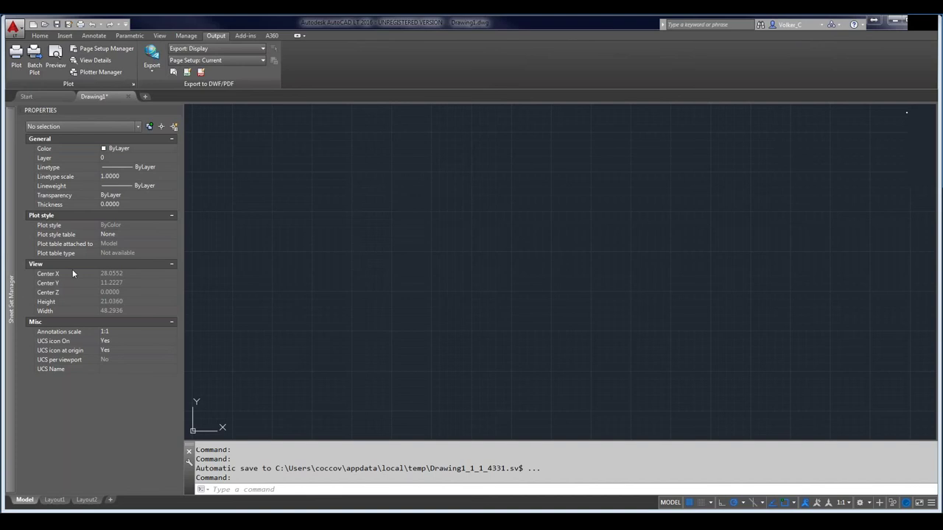
Switch to AutoCAD LT and open the Dimensioning sheet from the AutoCAD 2016 Launch Demo sheet set
left_click(658, 16)
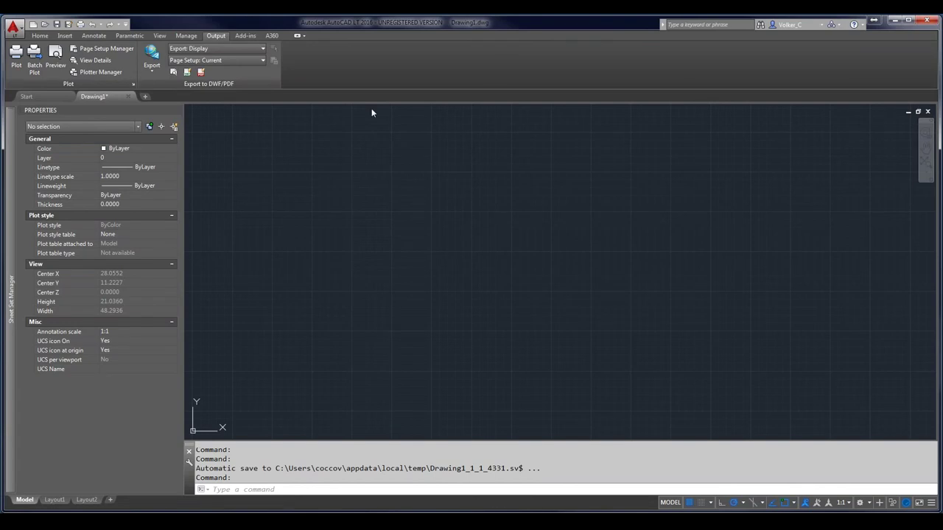
mouse_move(24, 238)
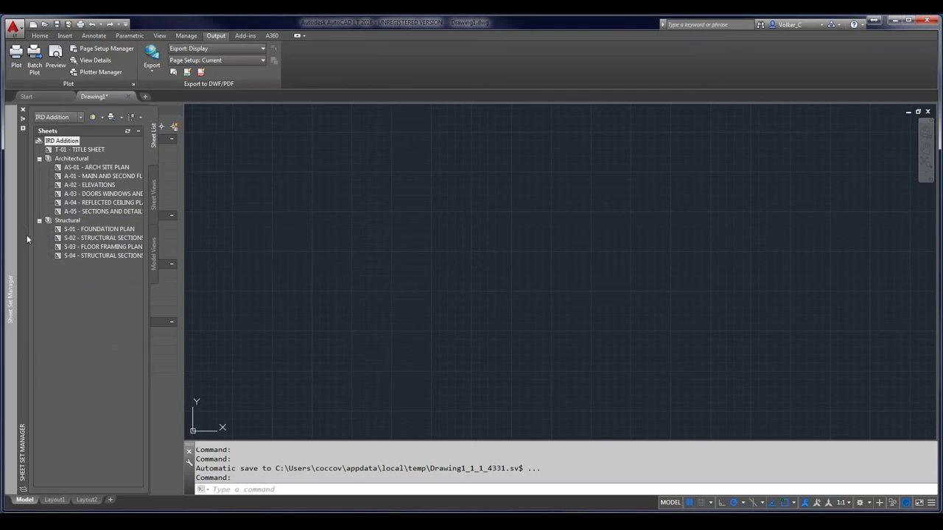
left_click(80, 119)
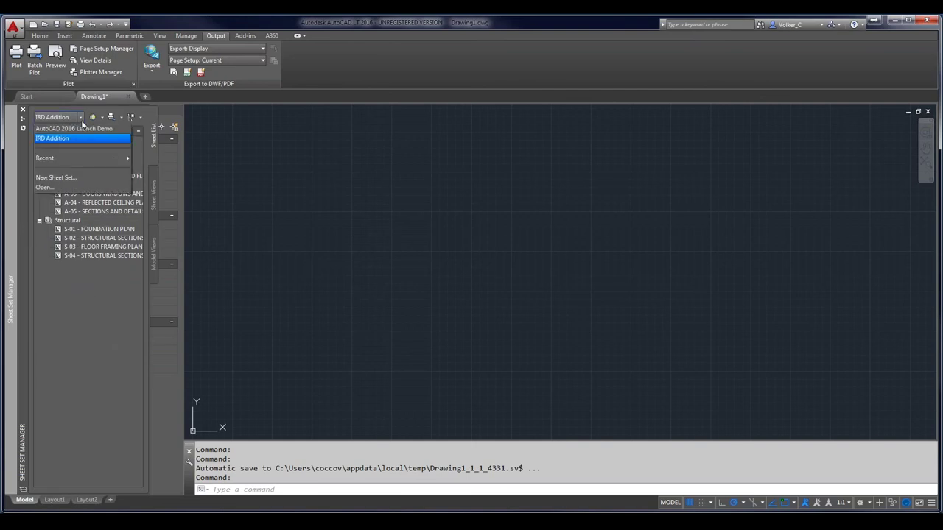
left_click(82, 127)
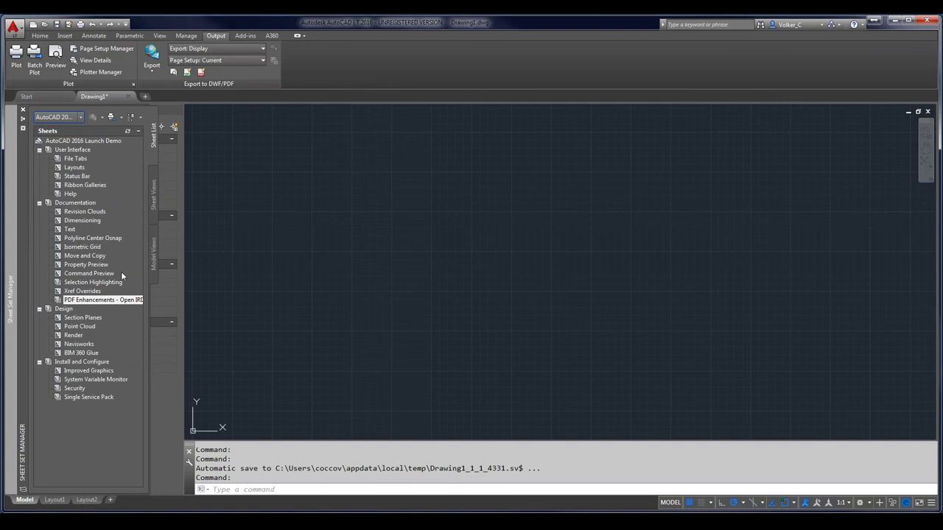
double_click(101, 221)
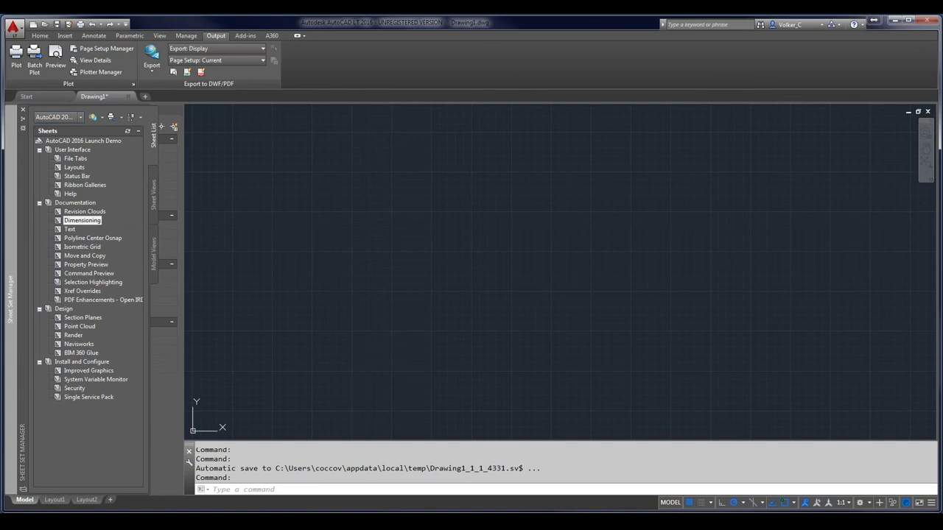
key("Escape")
key("Escape")
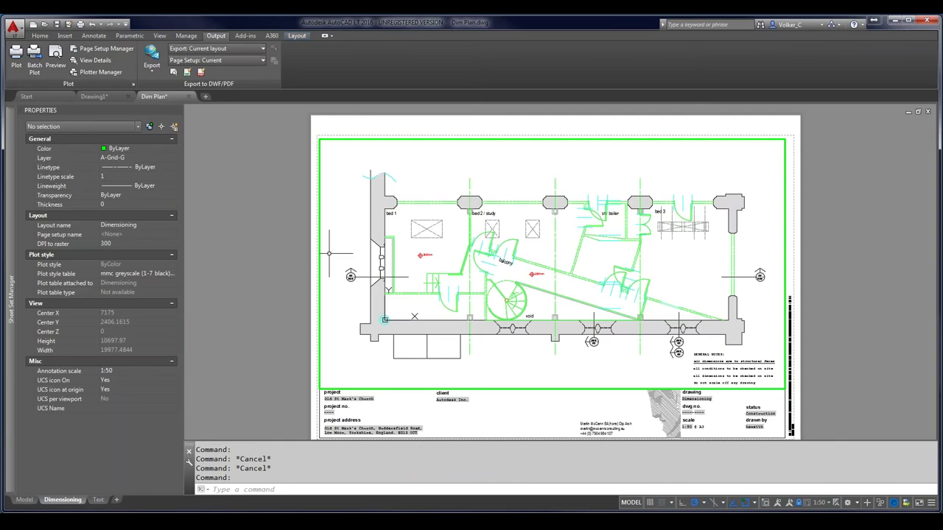
Examine the layers offered by the dimension layer override, from the A-Door-G layer down to the Z-Logo-H layer
left_click(94, 35)
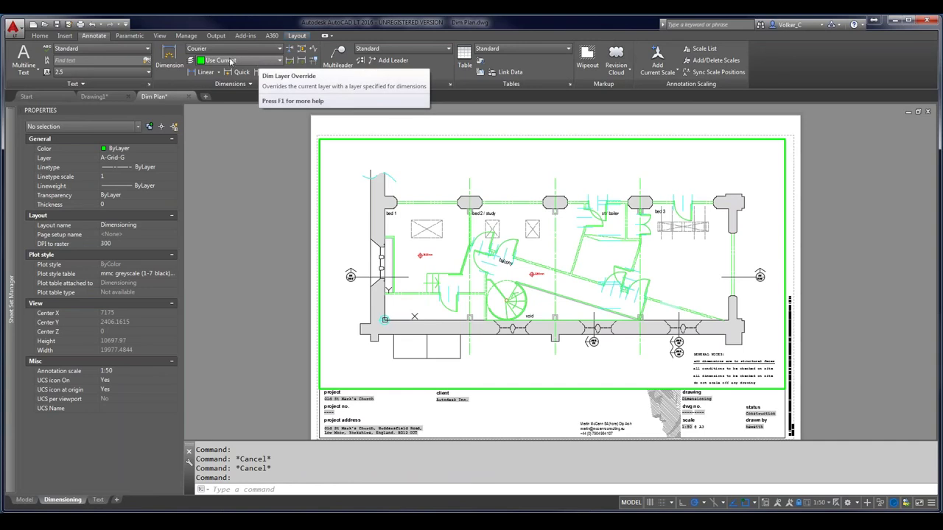
left_click(280, 60)
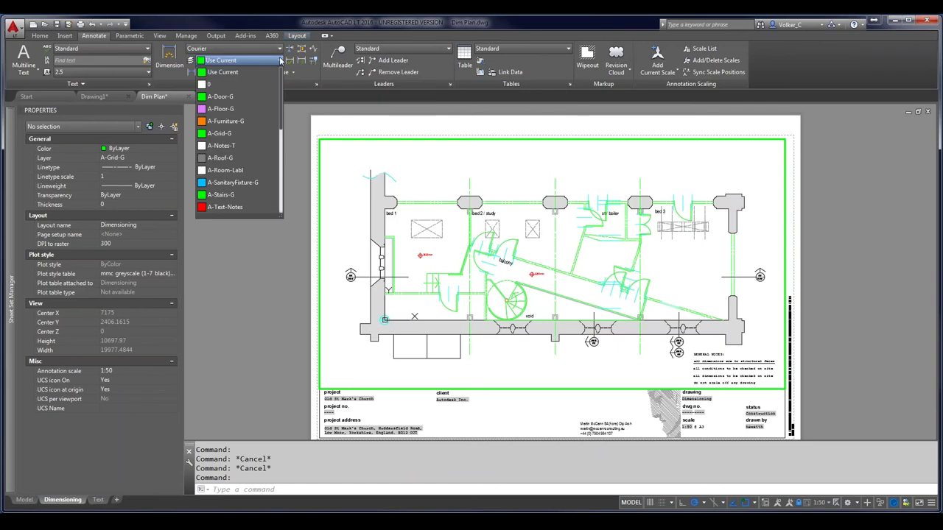
mouse_move(281, 86)
left_mouse_down()
mouse_move(281, 180)
mouse_move(281, 81)
left_mouse_up()
left_click(328, 24)
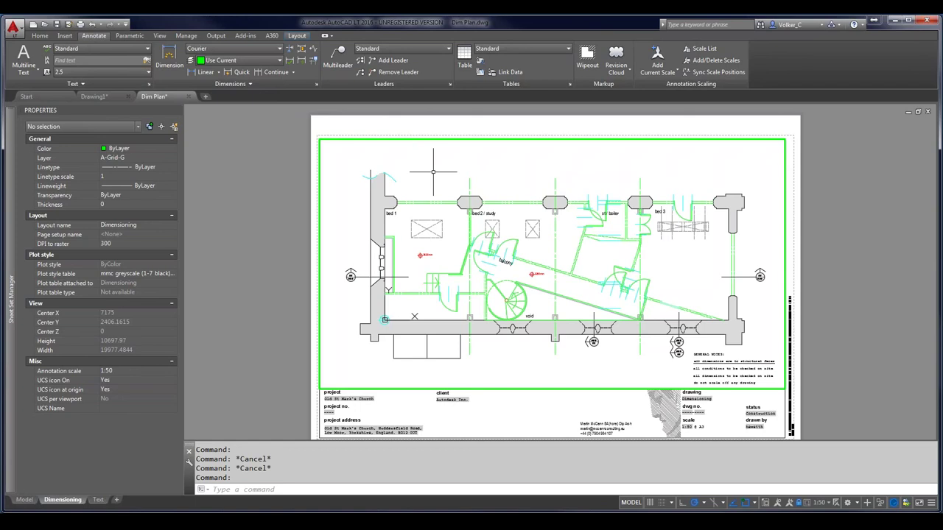
left_click(270, 62)
scroll(258, 138, "down", 2)
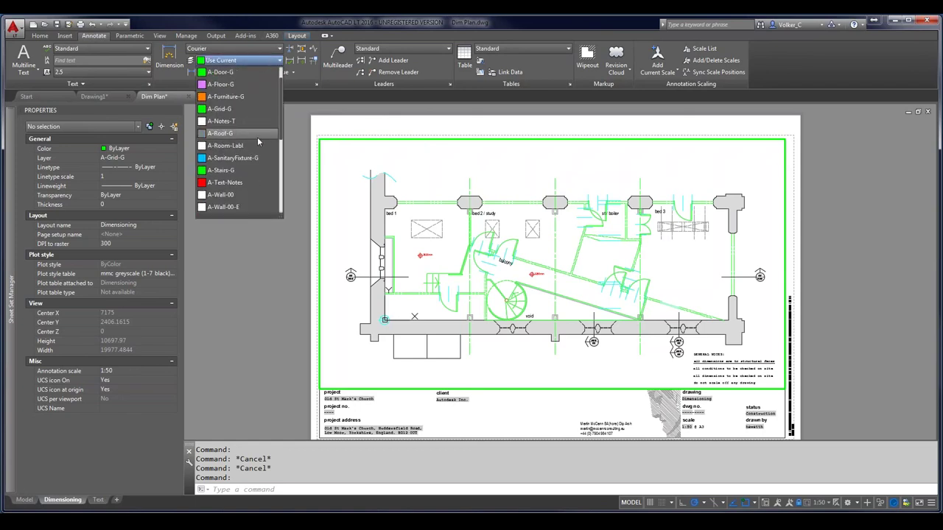
scroll(257, 121, "down", 3)
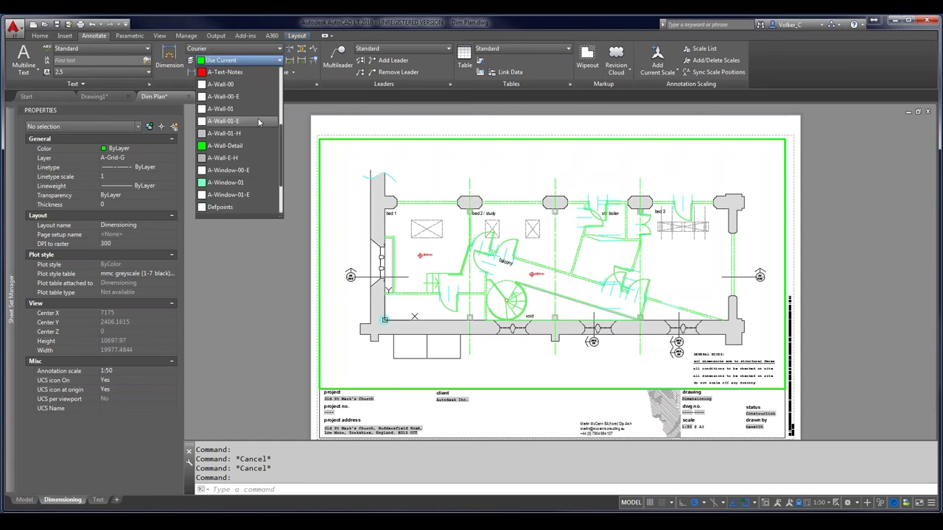
scroll(258, 121, "down", 1)
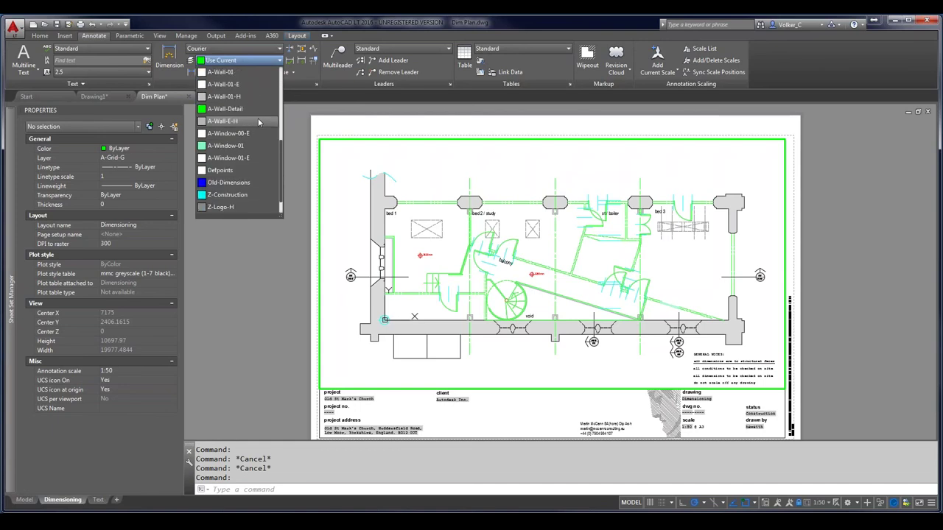
Add the layer control to the Quick Access Toolbar and look through its layer list
left_click(42, 37)
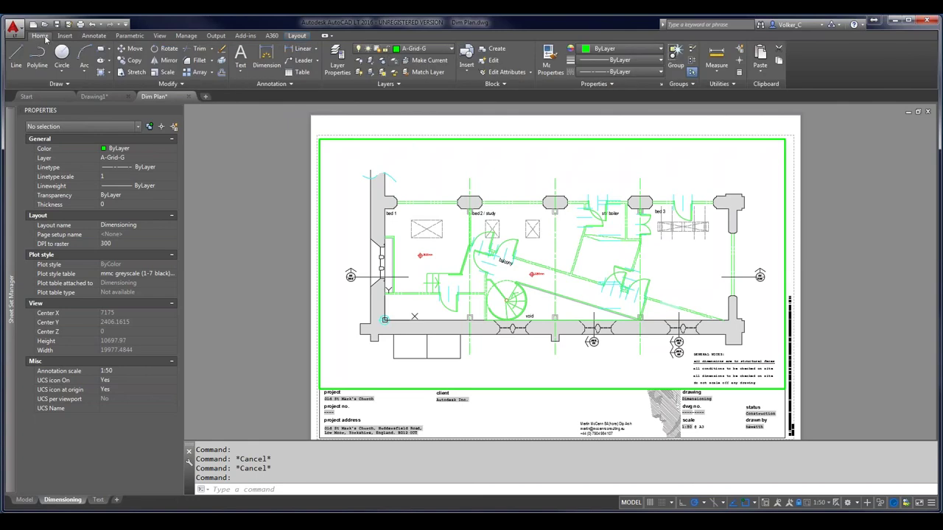
right_click(396, 50)
left_click(405, 54)
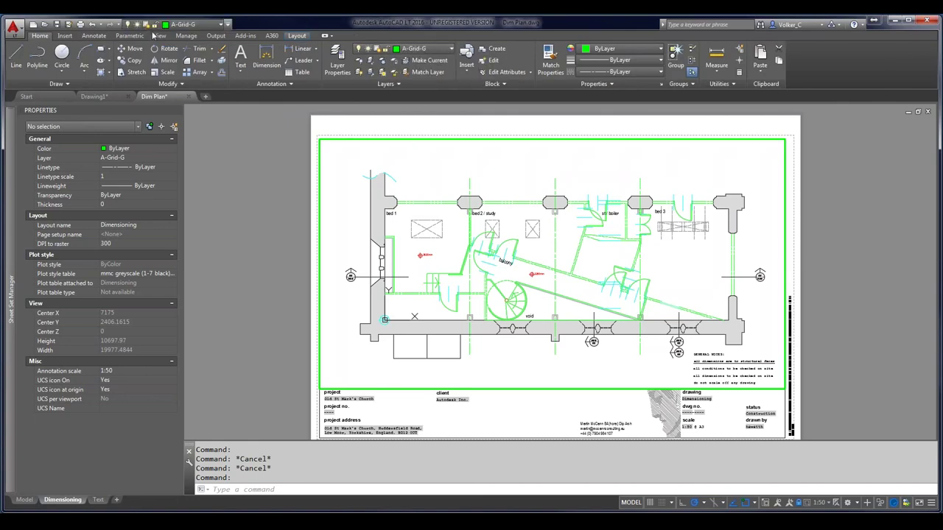
left_click(221, 28)
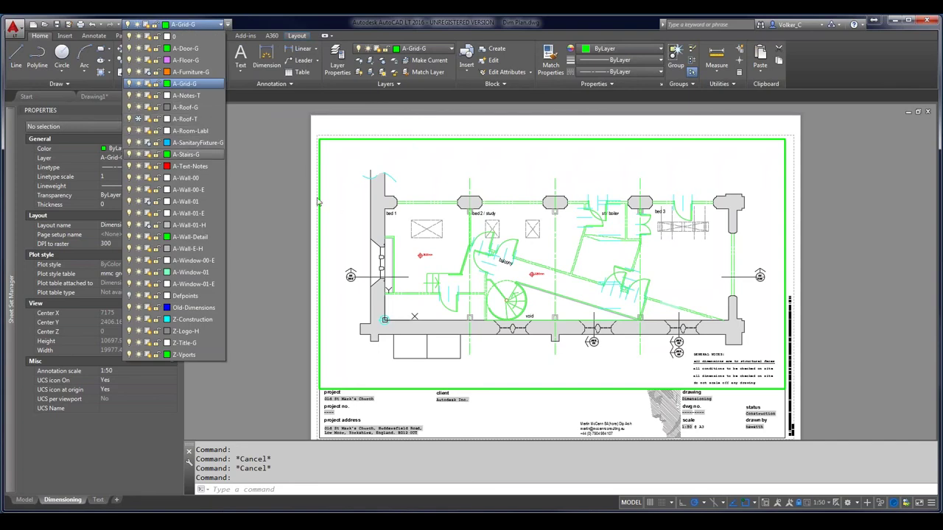
left_click(364, 179)
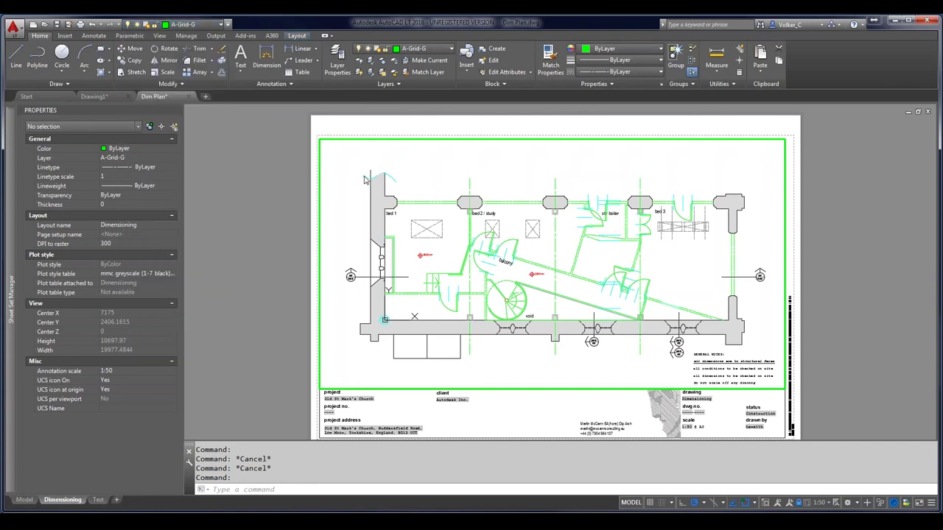
Set the DIMLAYER system variable to a-dim as the default layer for new dimensions
type("dim")
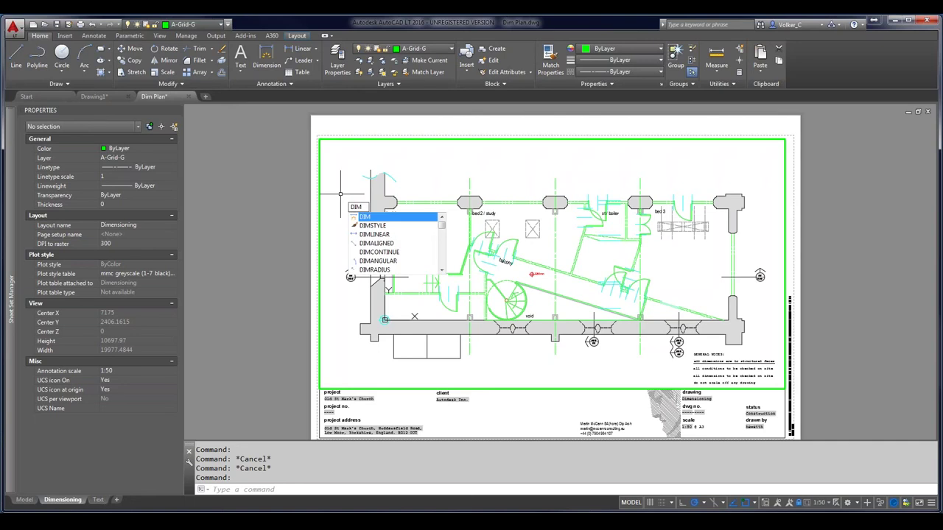
type("layer")
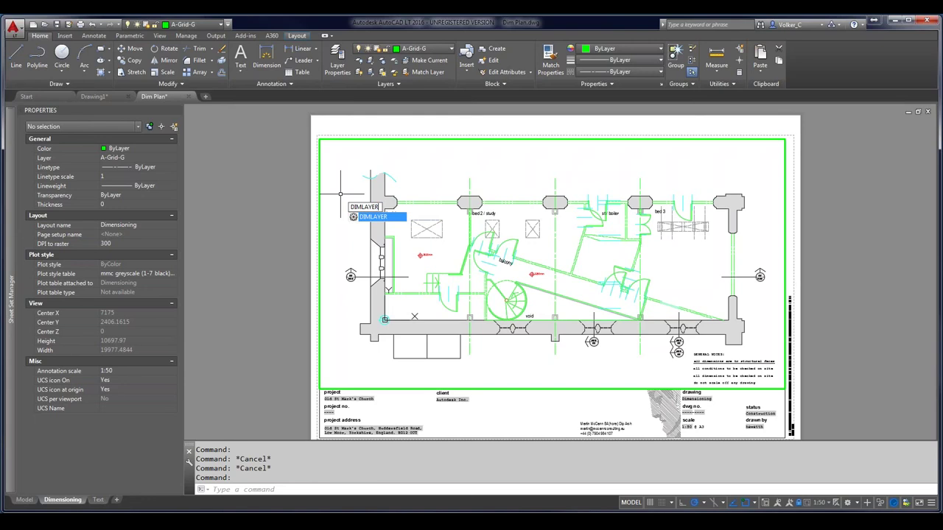
key("Return")
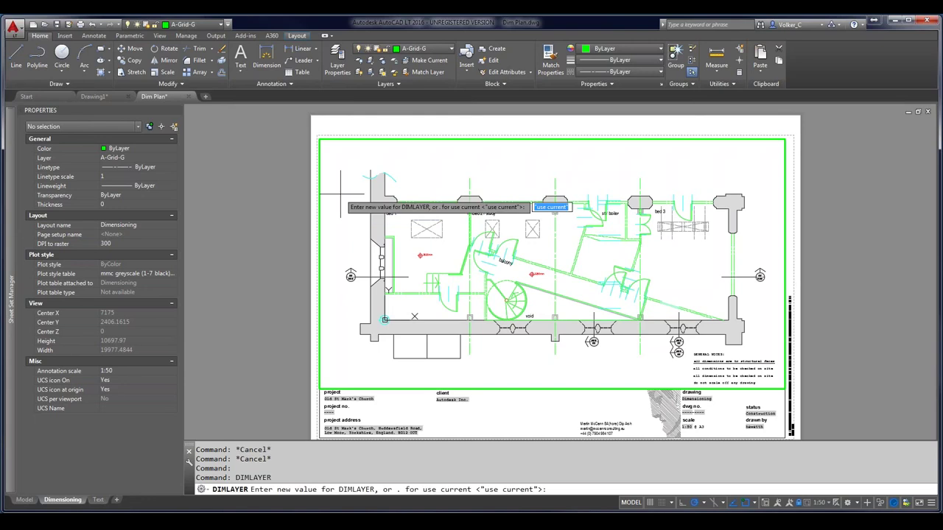
type("a-dimm")
key("BackSpace")
key("Return")
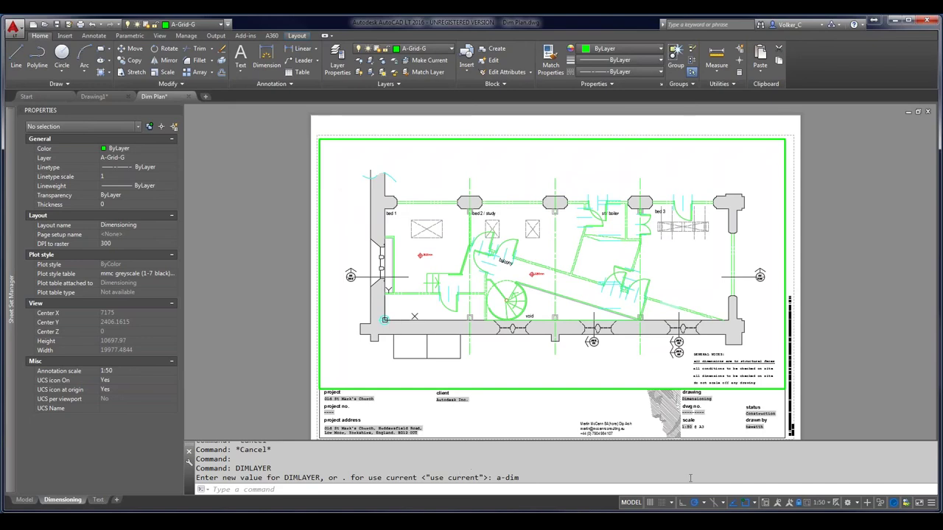
key("Return")
key("Return")
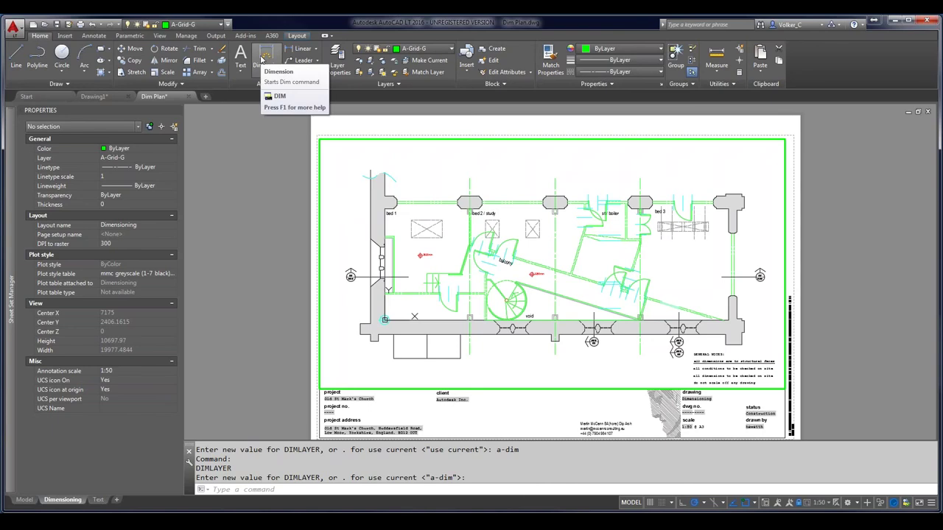
Use the DIM command to dimension the length of the vertical partition line beside the window wall in bed 1
left_click(265, 59)
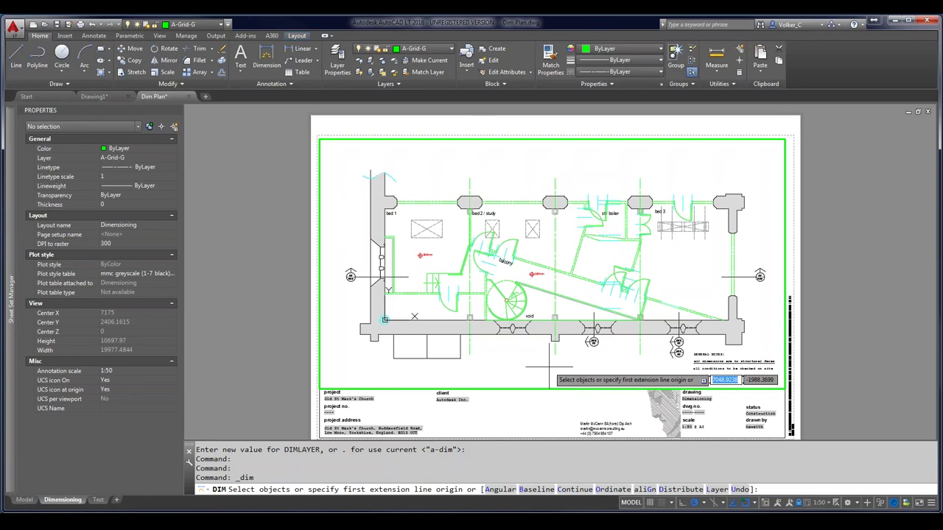
scroll(548, 366, "up", 4)
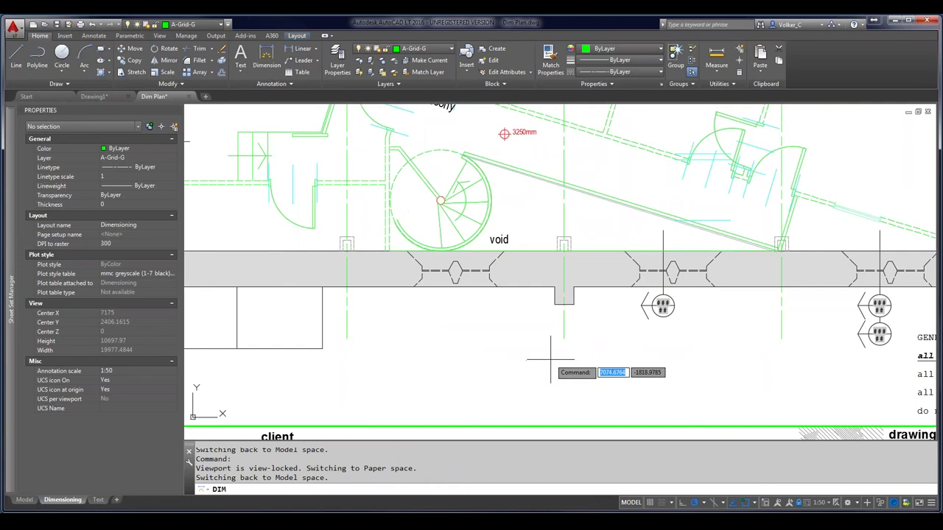
scroll(549, 361, "down", 4)
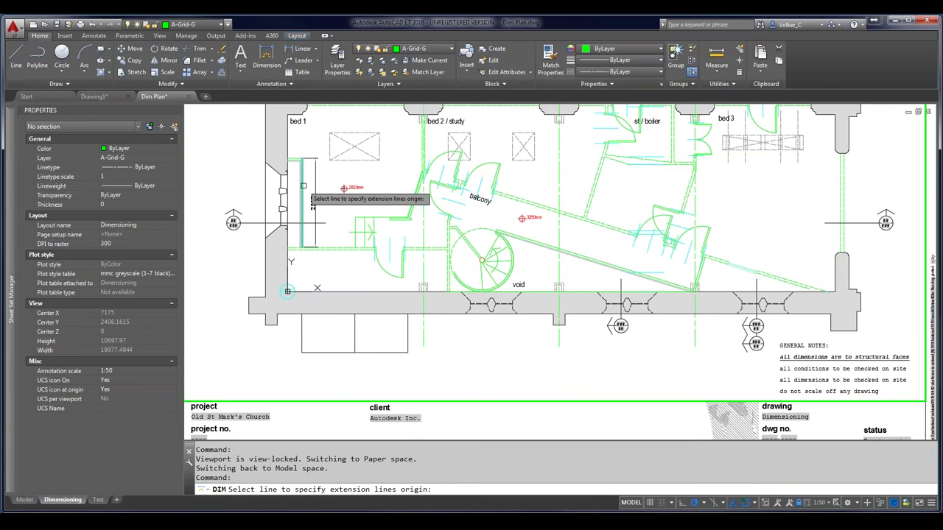
left_click(303, 186)
left_click(309, 186)
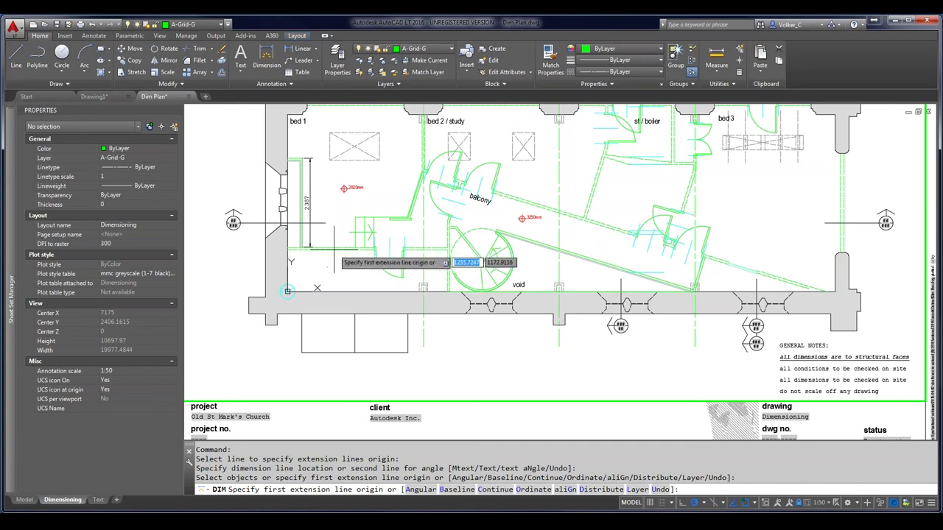
Turn object snap off and dimension the horizontal dashed partition below bed 1, placing the dimension above the line
key("Escape")
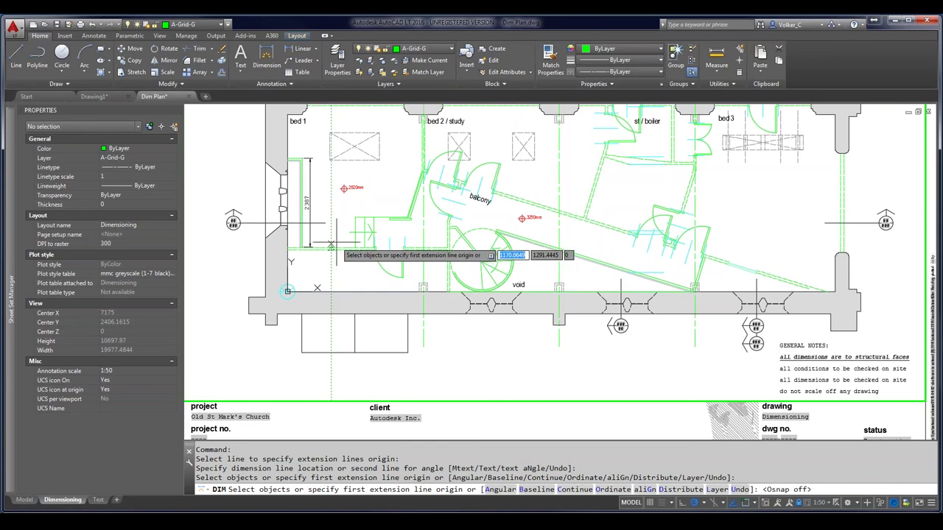
scroll(337, 245, "up", 4)
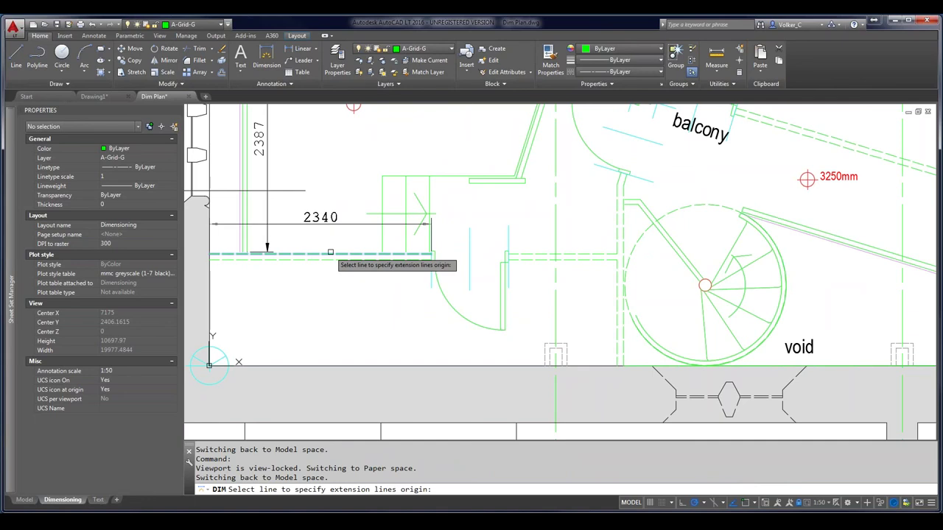
left_click(330, 253)
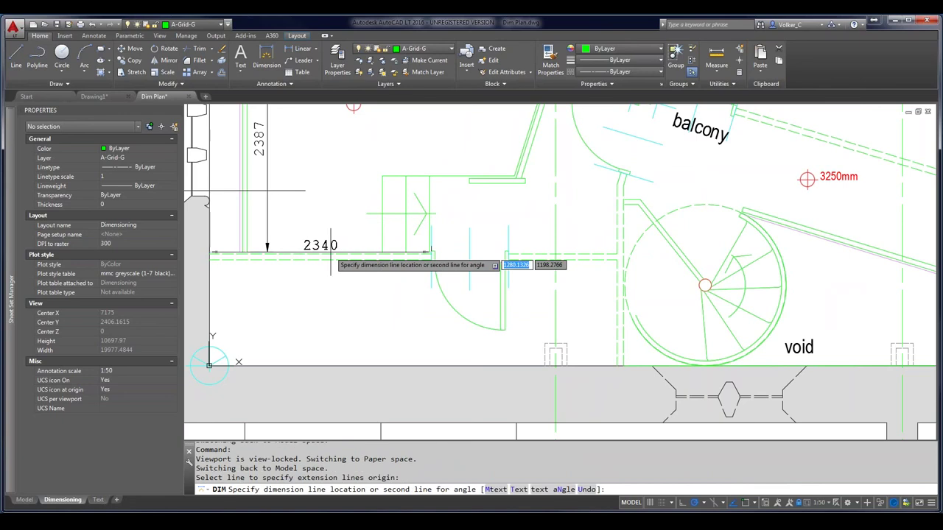
left_click(330, 213)
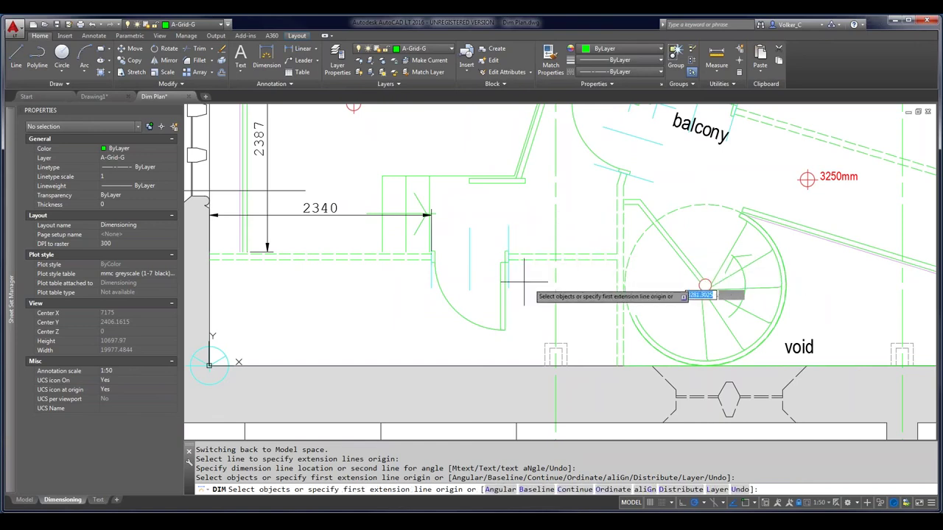
Dimension the spiral stair's outer circle, try the Radius option, return to Diameter and place the text above the void label
mouse_move(669, 302)
middle_mouse_down()
mouse_move(346, 284)
mouse_move(361, 289)
middle_mouse_up()
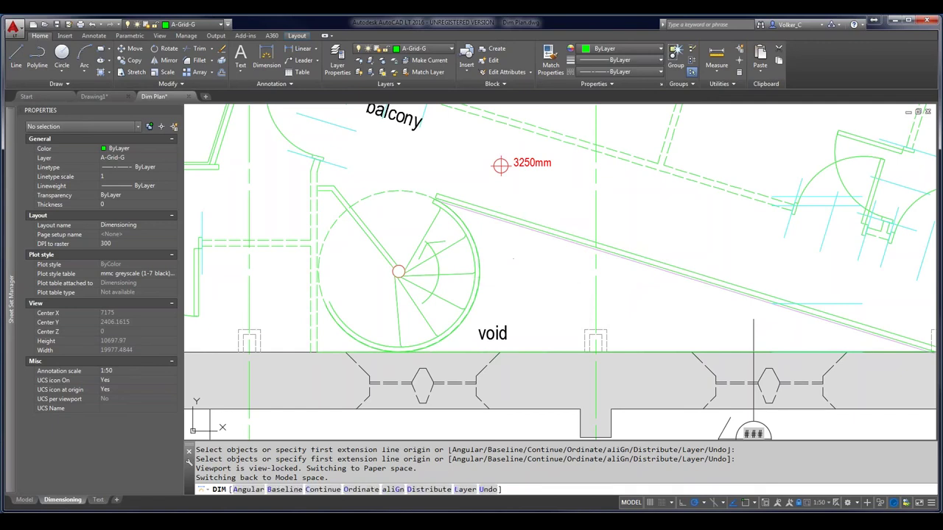
left_click(398, 272)
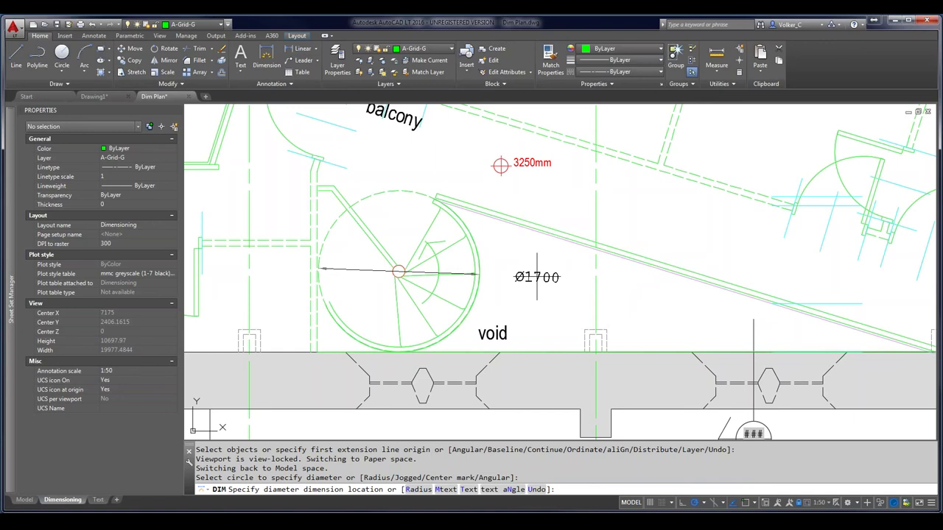
right_click(537, 278)
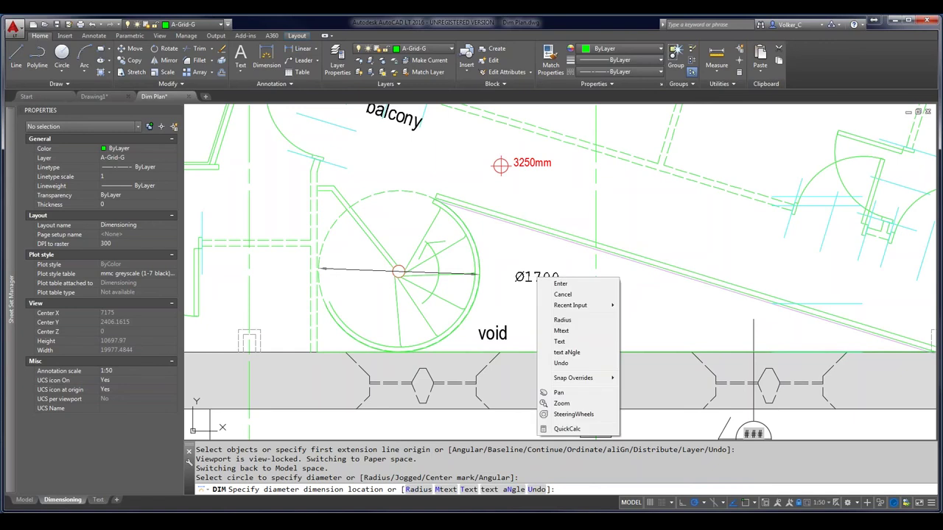
left_click(569, 321)
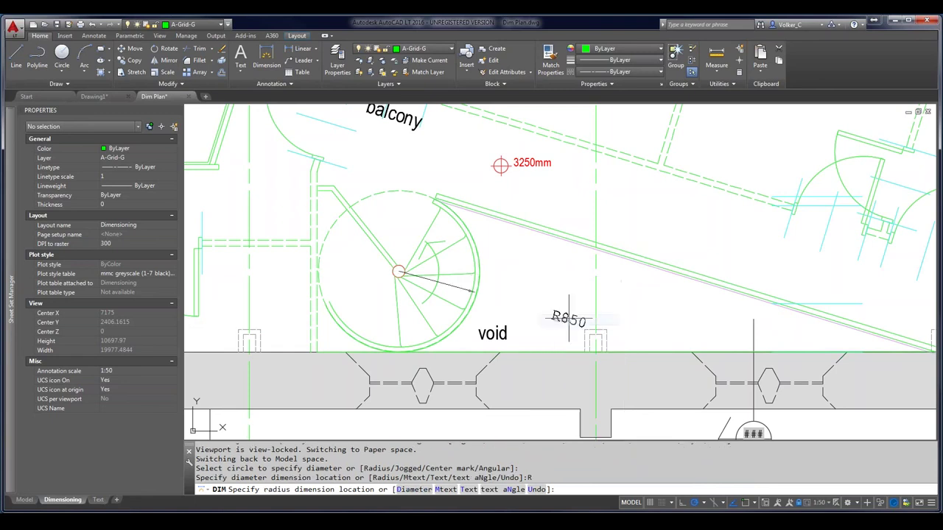
right_click(557, 282)
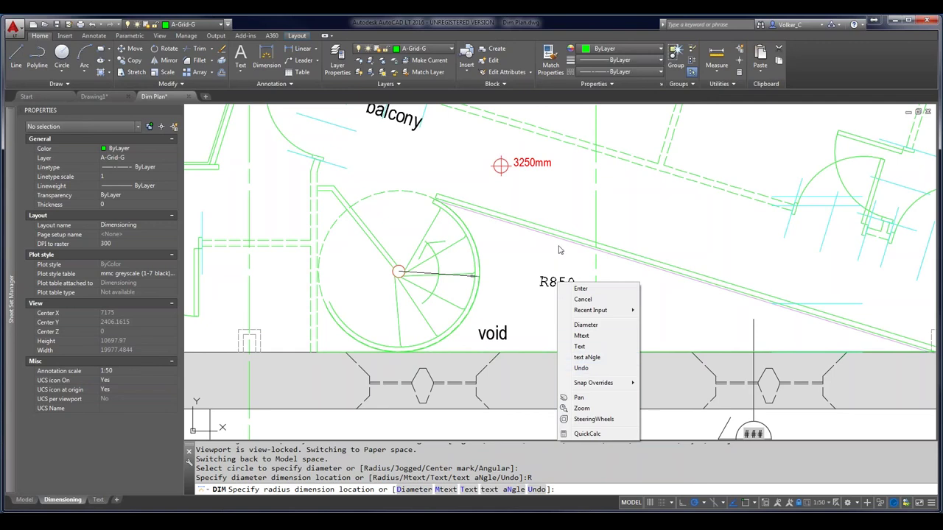
left_click(594, 326)
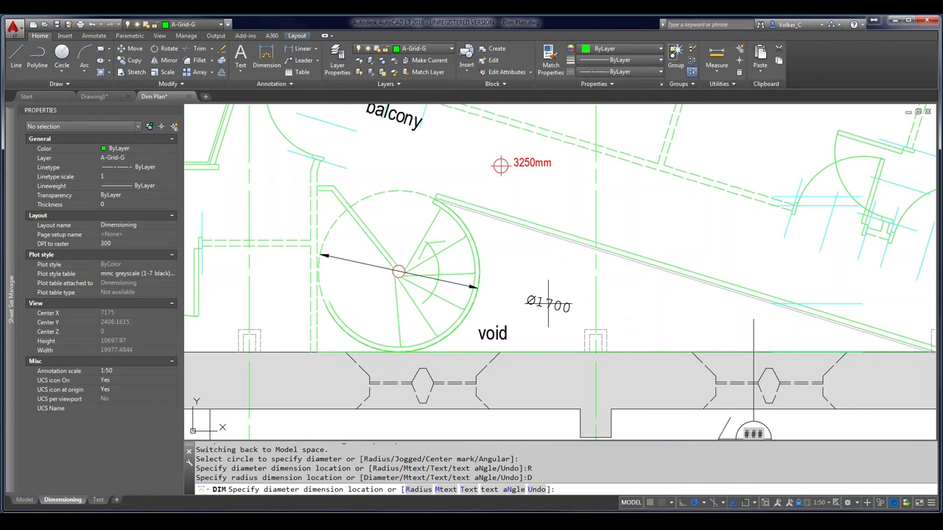
left_click(548, 301)
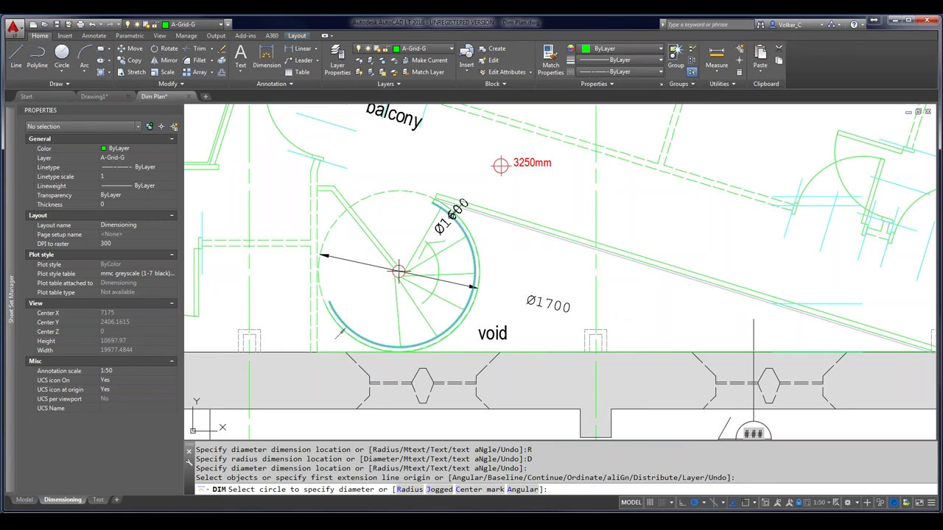
Switch to the Radius option and dimension the spiral stair's inner arc, placing the text above the stair near the balcony label
right_click(451, 215)
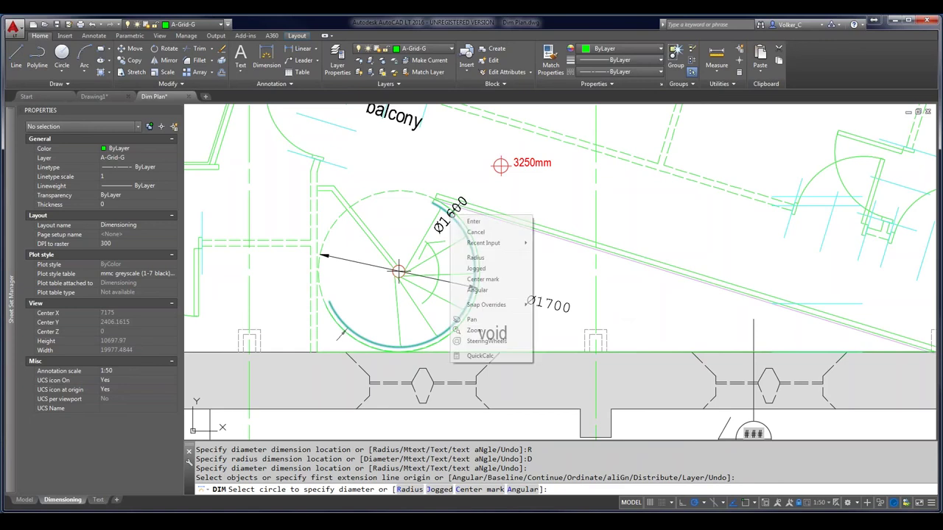
left_click(476, 257)
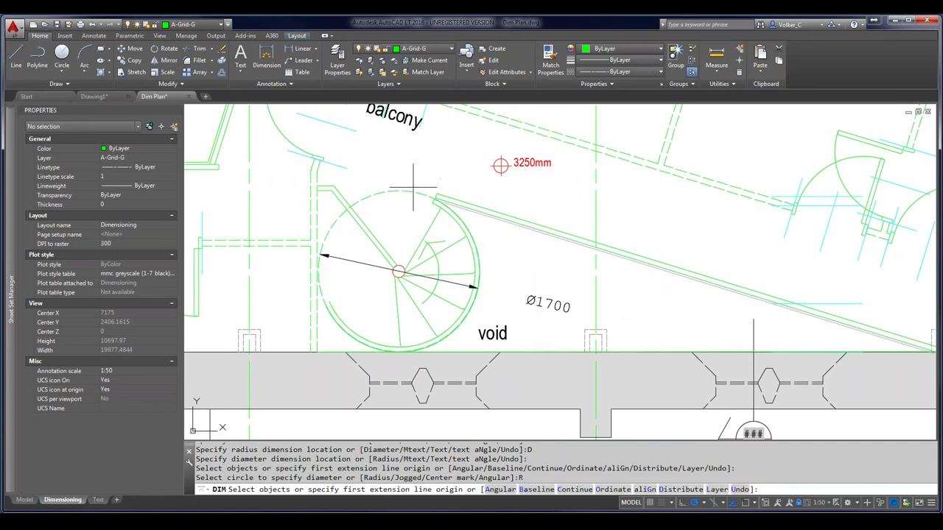
left_click(460, 227)
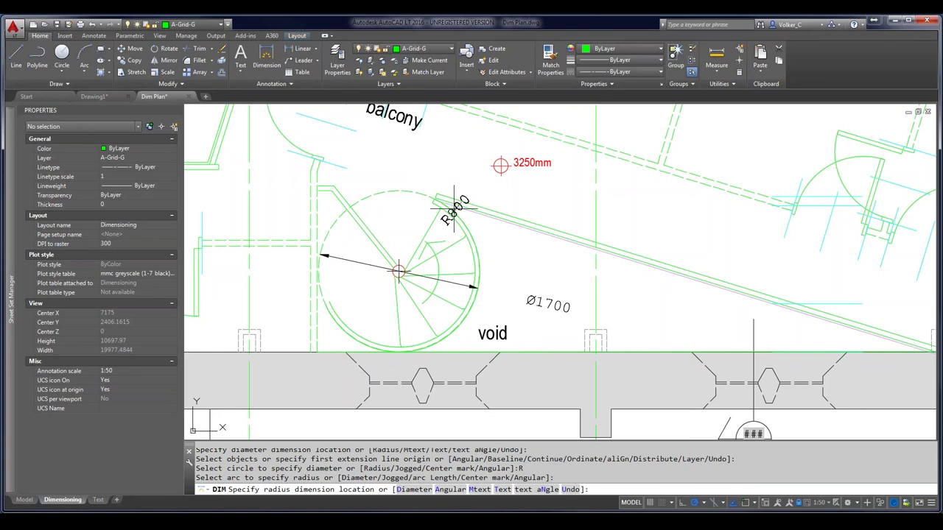
left_click(436, 153)
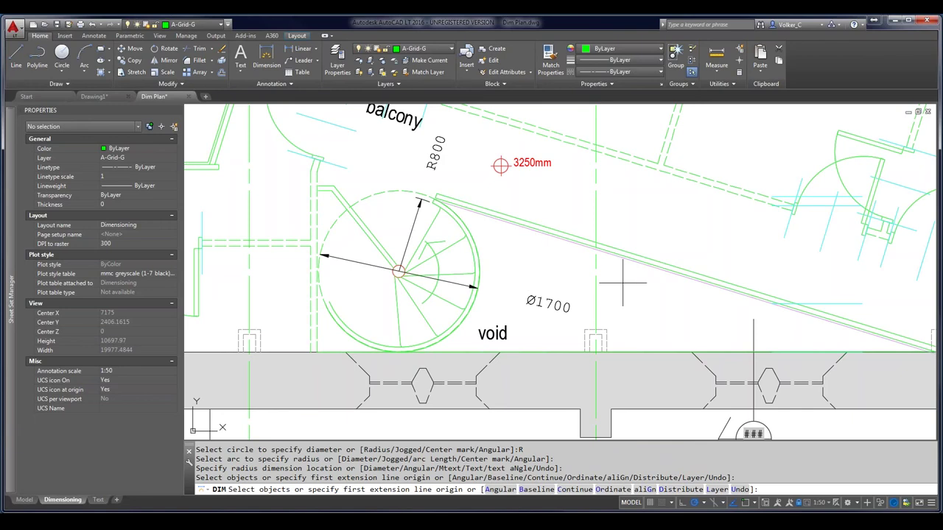
middle_click_drag(622, 282, 480, 268)
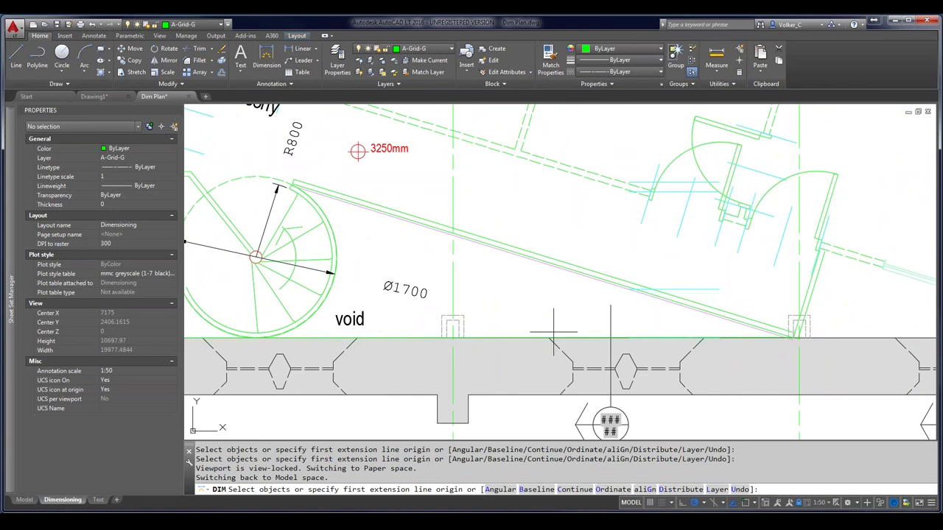
Dimension the angle between the horizontal wall line and the sloping line of the void, placing the arc between the two lines
mouse_move(543, 336)
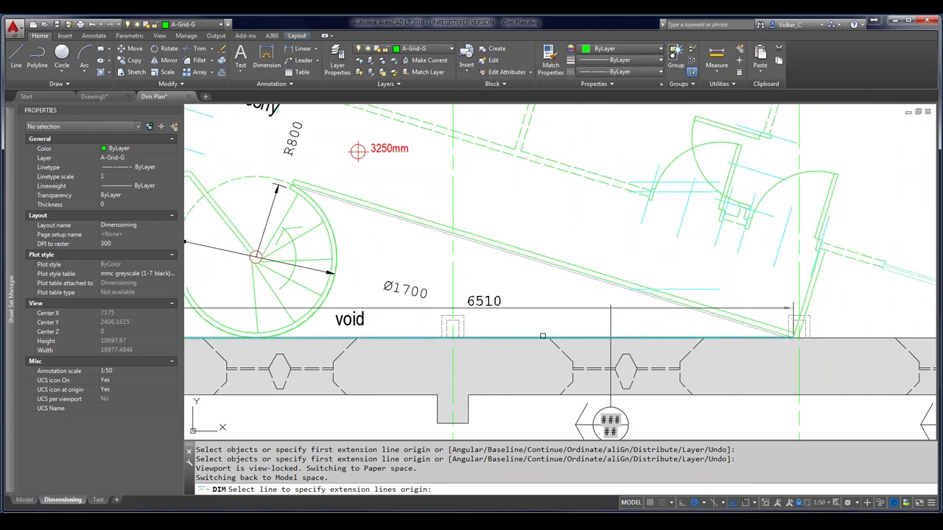
left_click(543, 336)
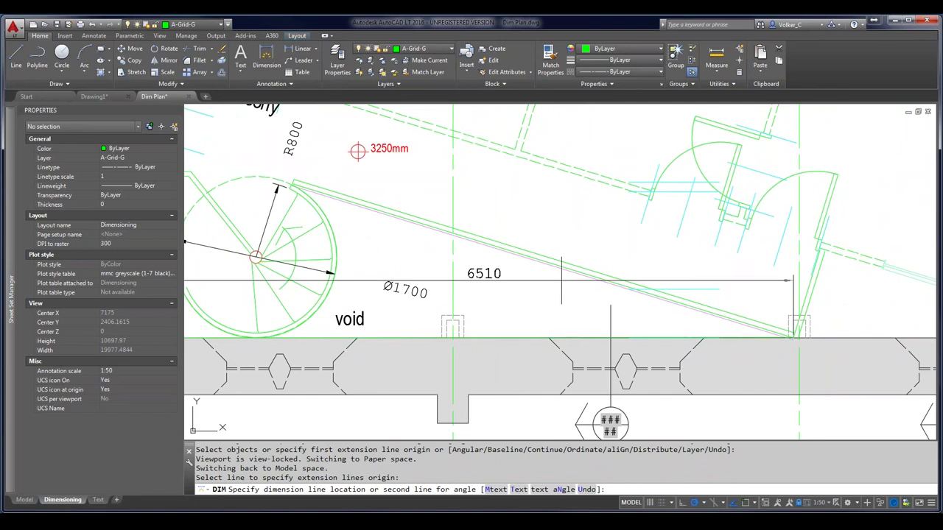
mouse_move(566, 272)
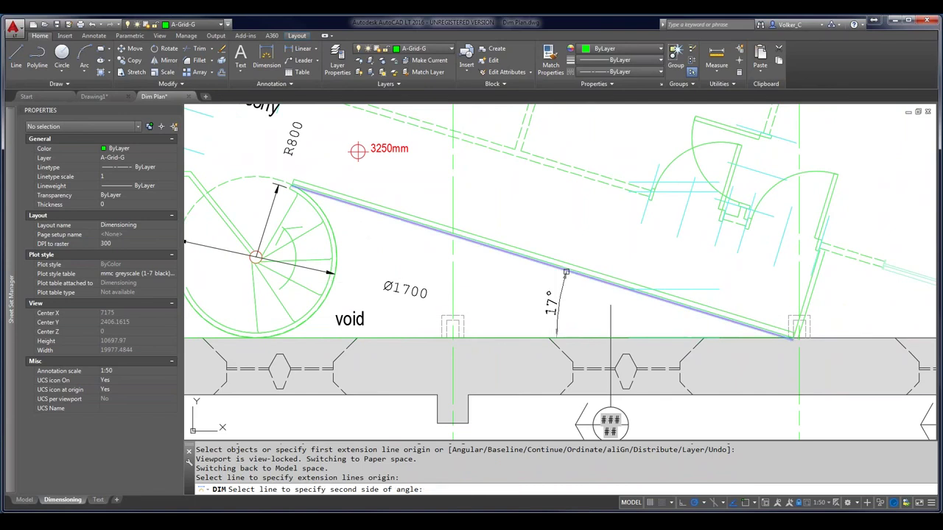
left_click(566, 273)
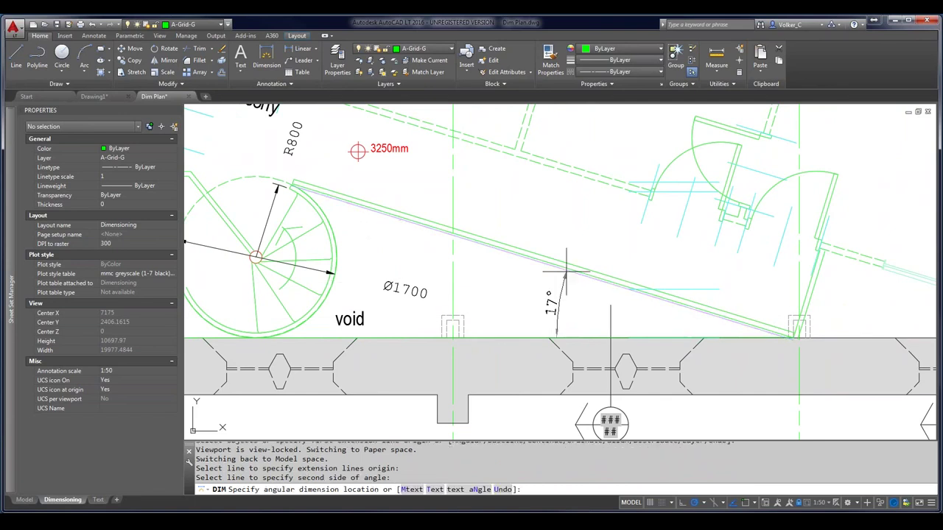
left_click(510, 280)
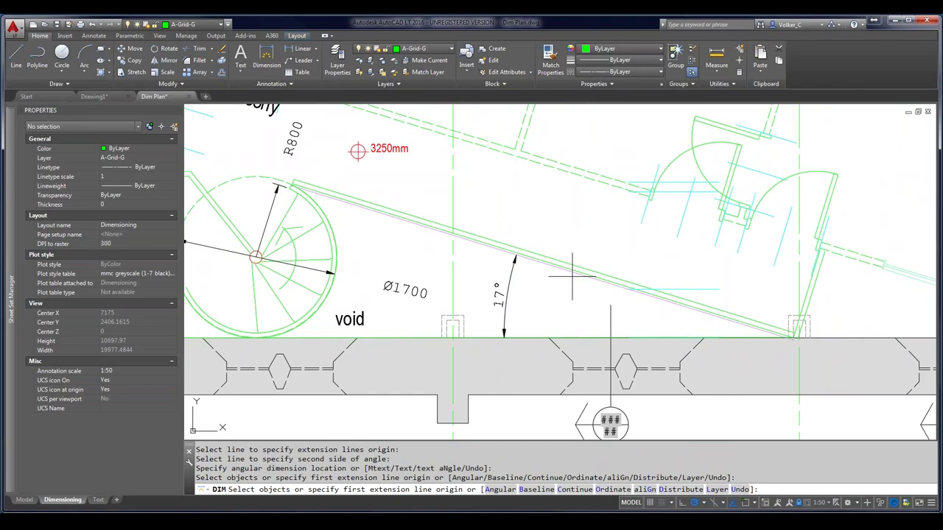
Use LAYOFF to turn off the A-Door-G layer, try turning off A-Wall-Detail as well and undo that one
scroll(572, 276, "down", 4)
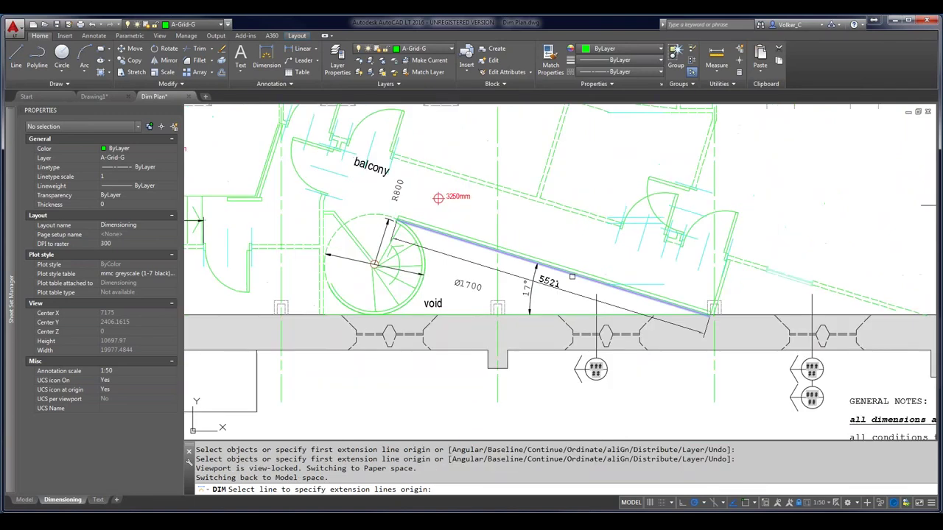
middle_click_drag(546, 223, 543, 371)
middle_click_drag(560, 228, 616, 255)
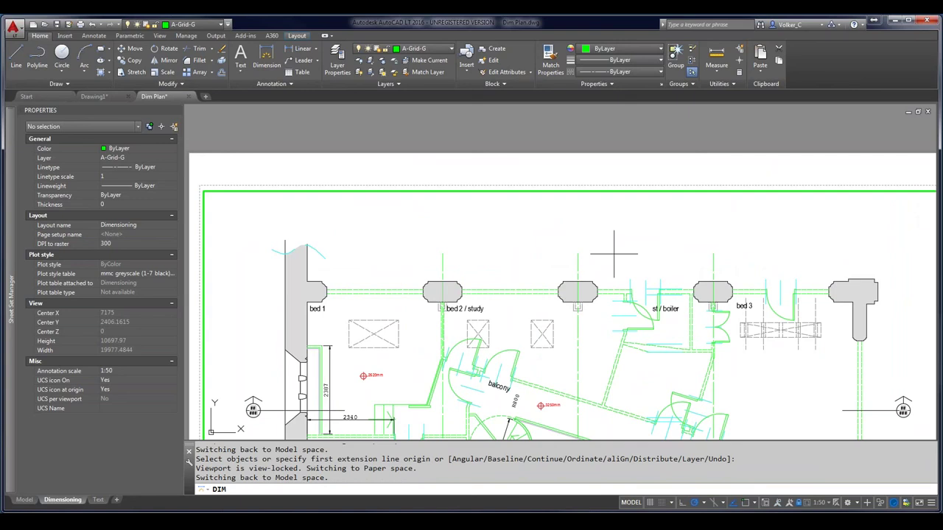
key("Escape")
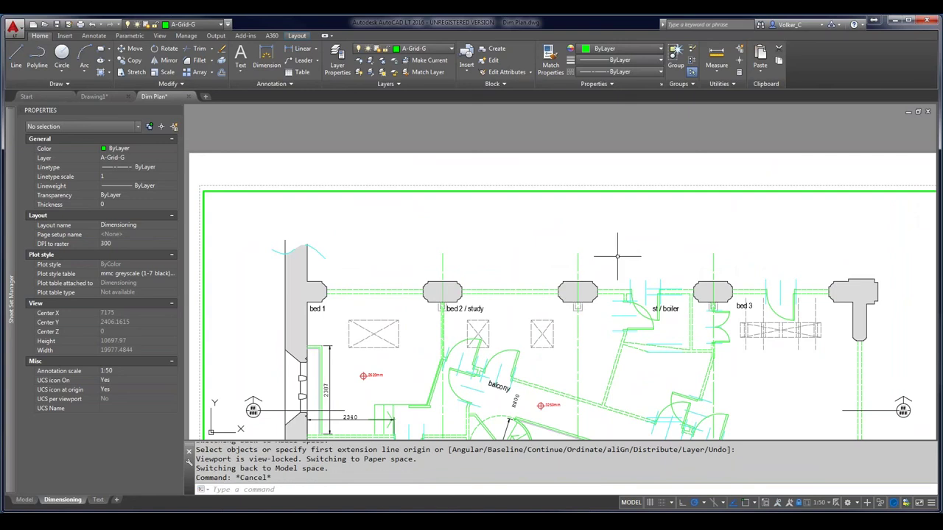
type("LA")
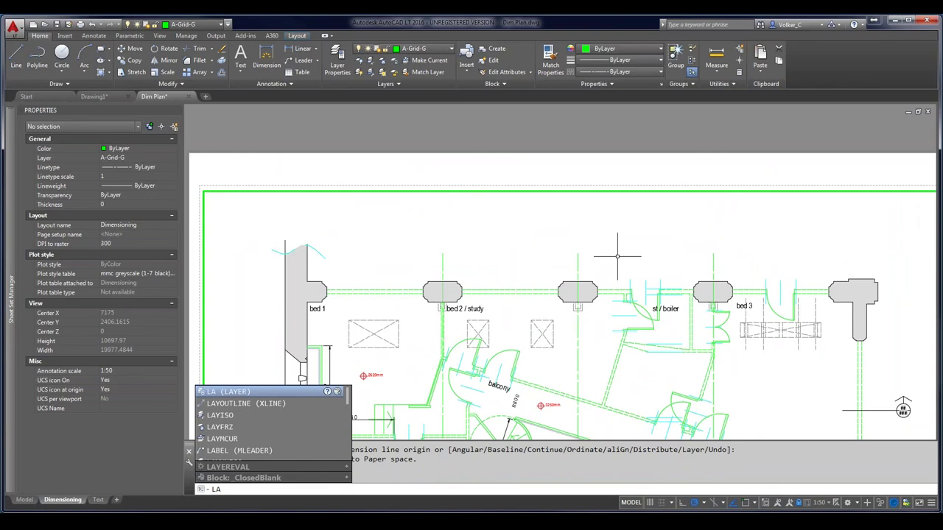
type("YOFF")
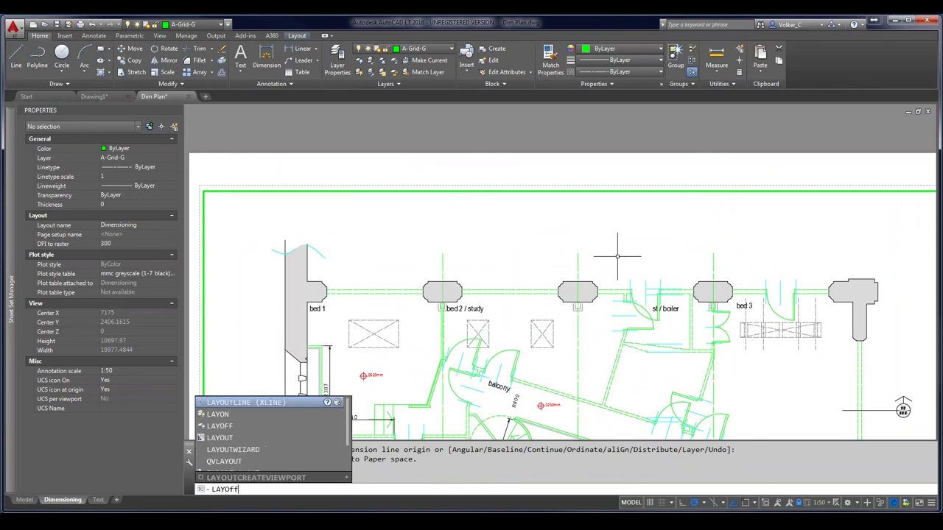
key("Return")
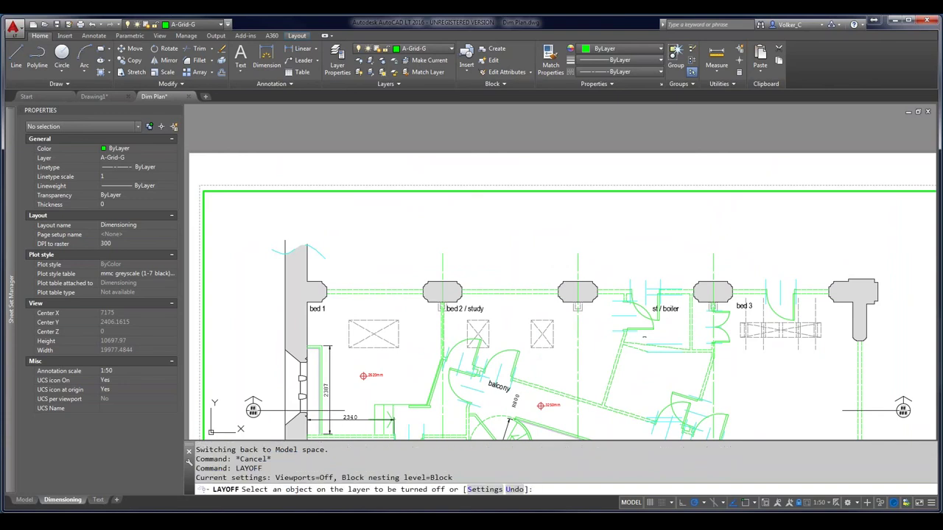
left_click(643, 328)
left_click(689, 332)
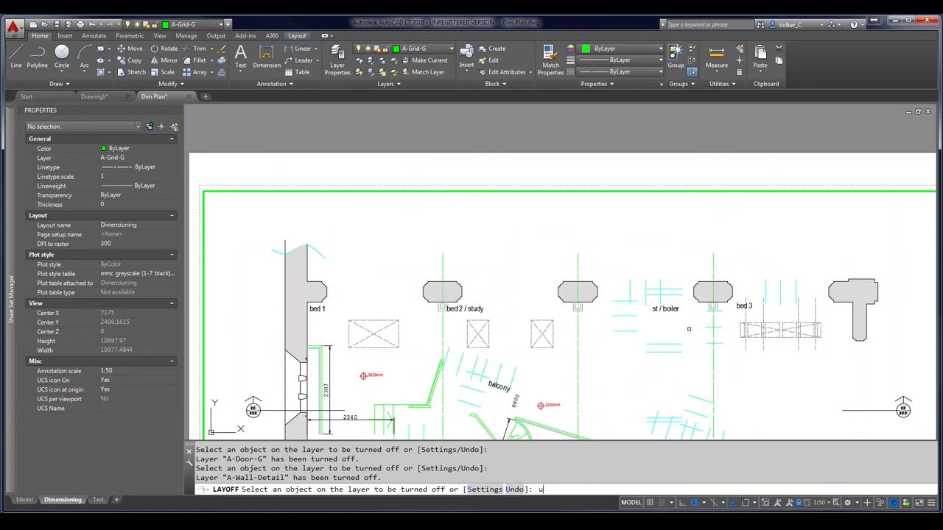
type("u")
key("Return")
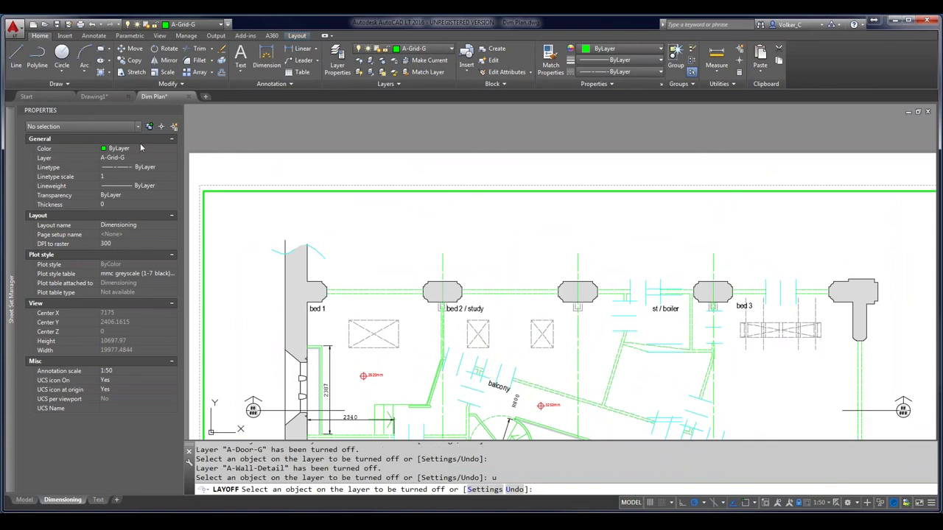
key("Escape")
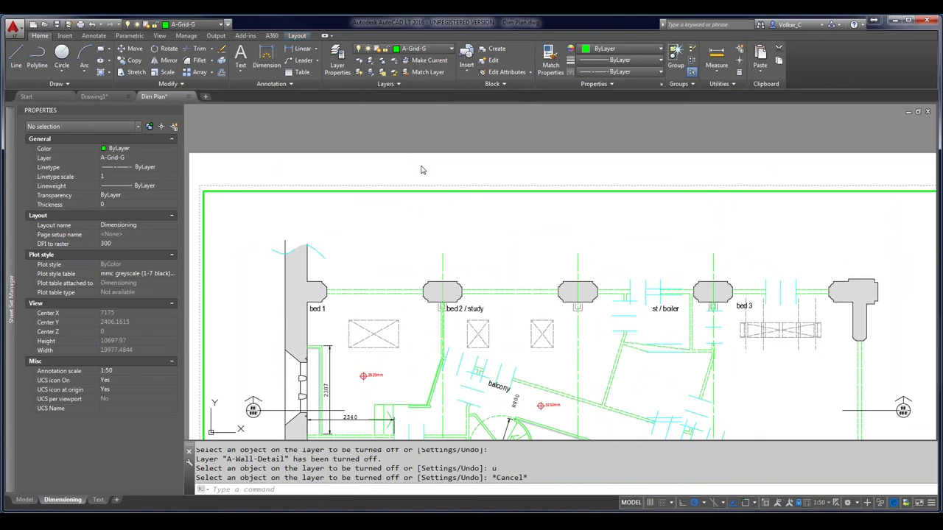
type("lay")
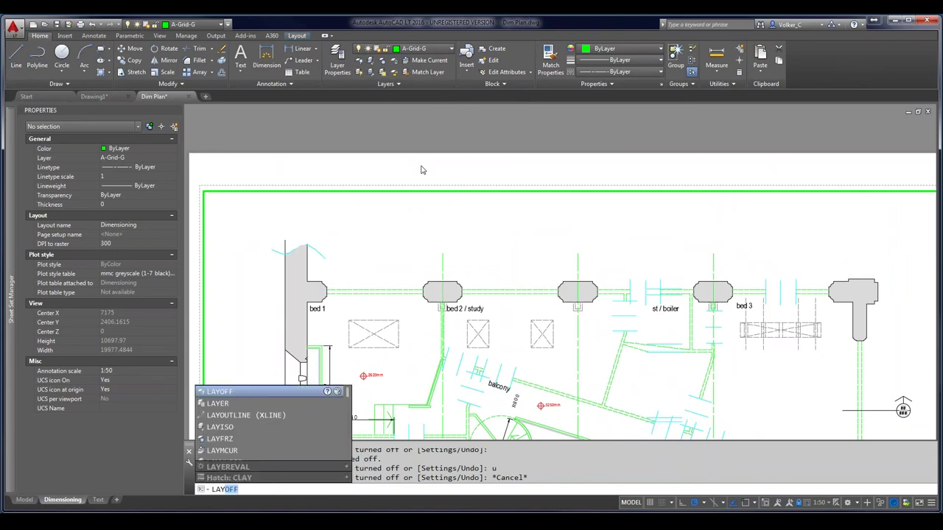
type("pre")
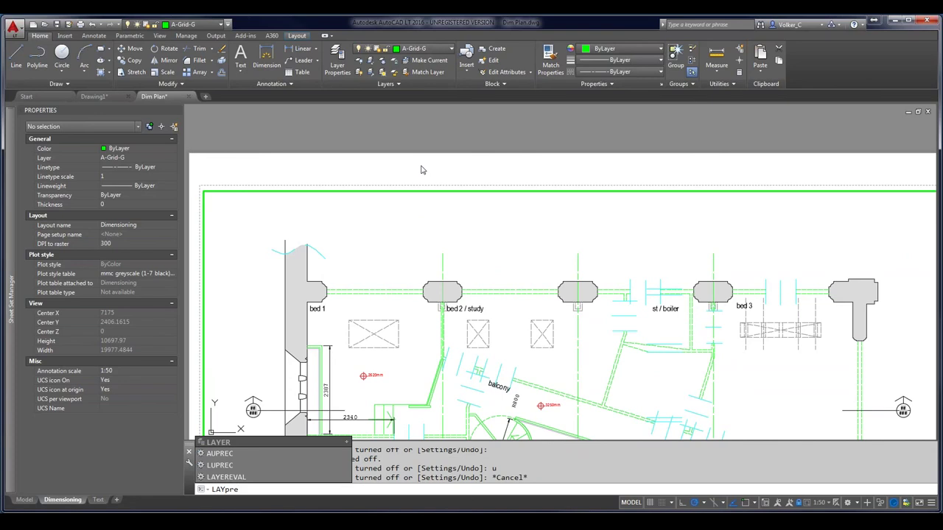
type("v")
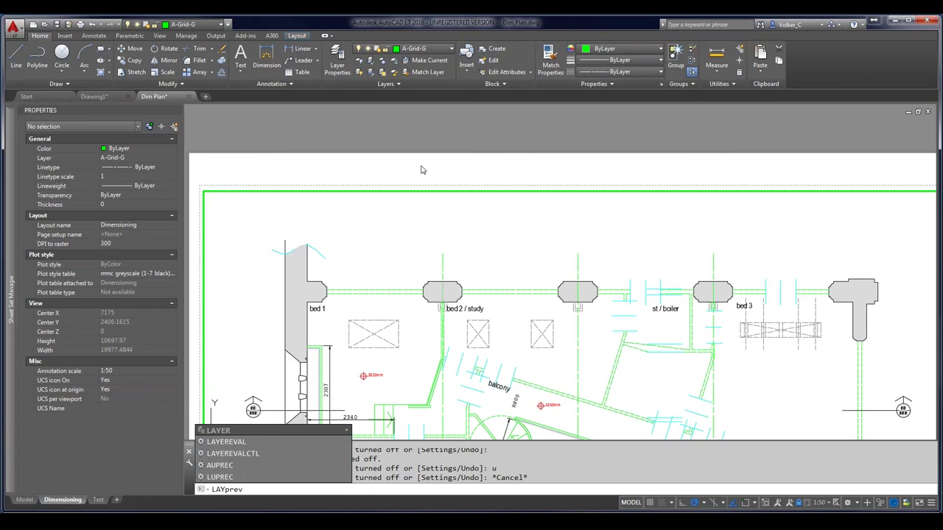
key("Escape")
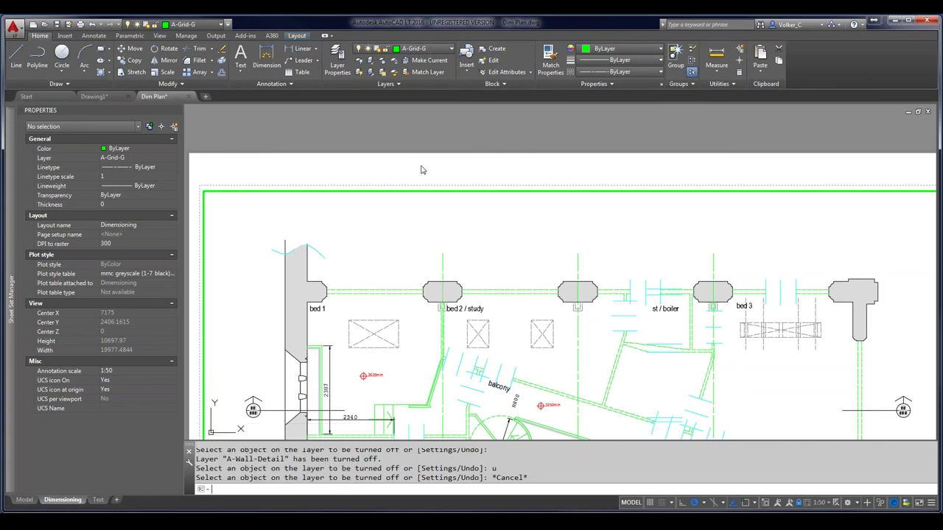
key("Escape")
key("Escape")
key("Escape")
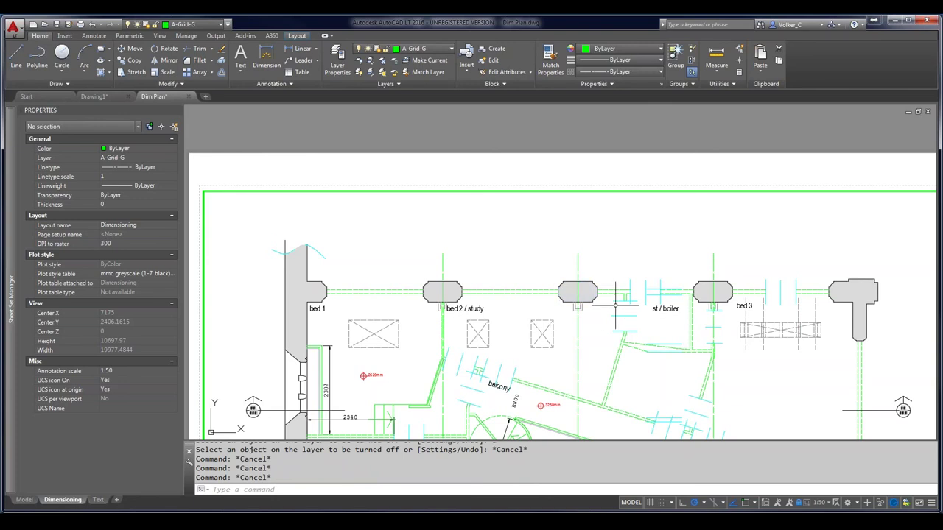
Use the DIM command to dimension the opening by st / boiler between its two outer cyan lines, placing the dimension above the wall
scroll(699, 301, "up", 2)
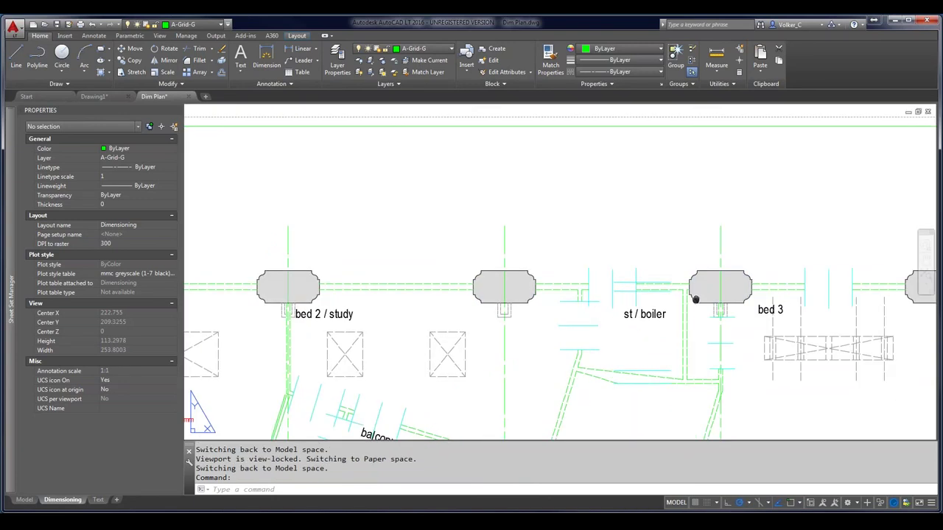
middle_click_drag(700, 300, 672, 289)
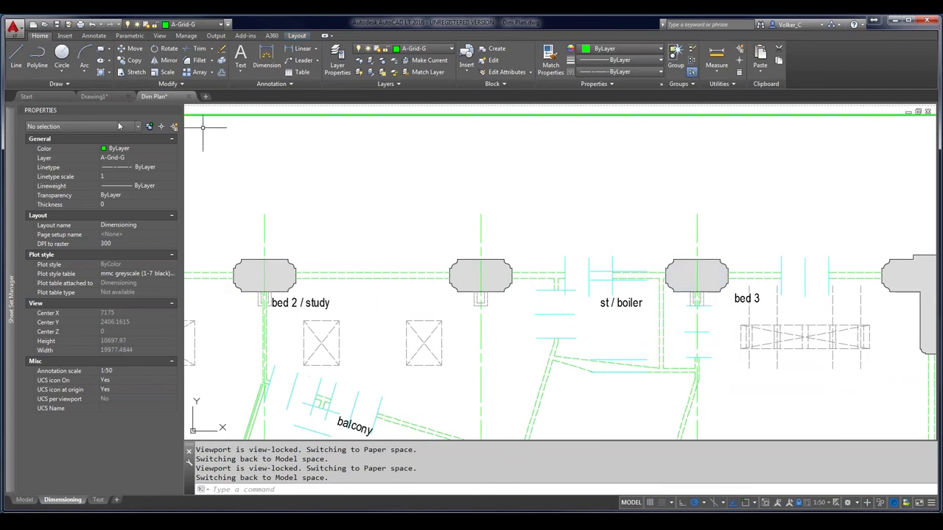
left_click(270, 56)
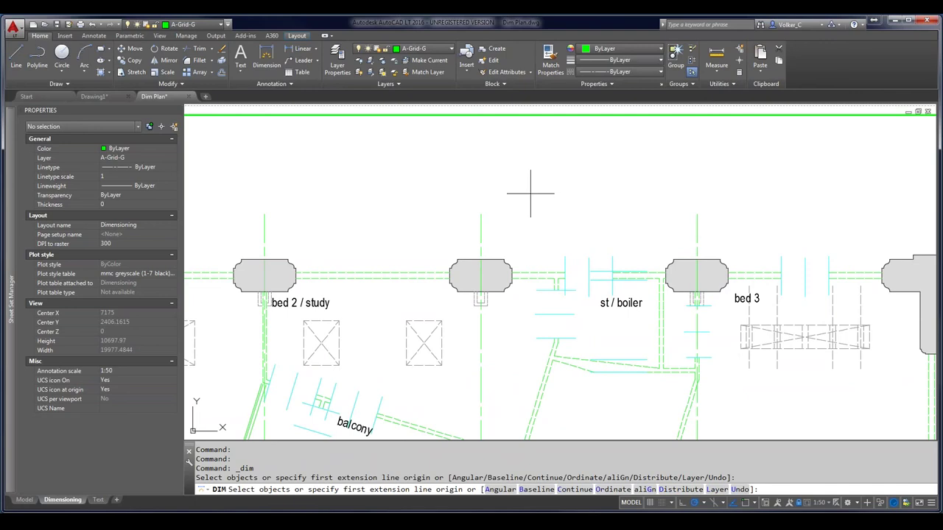
mouse_move(566, 258)
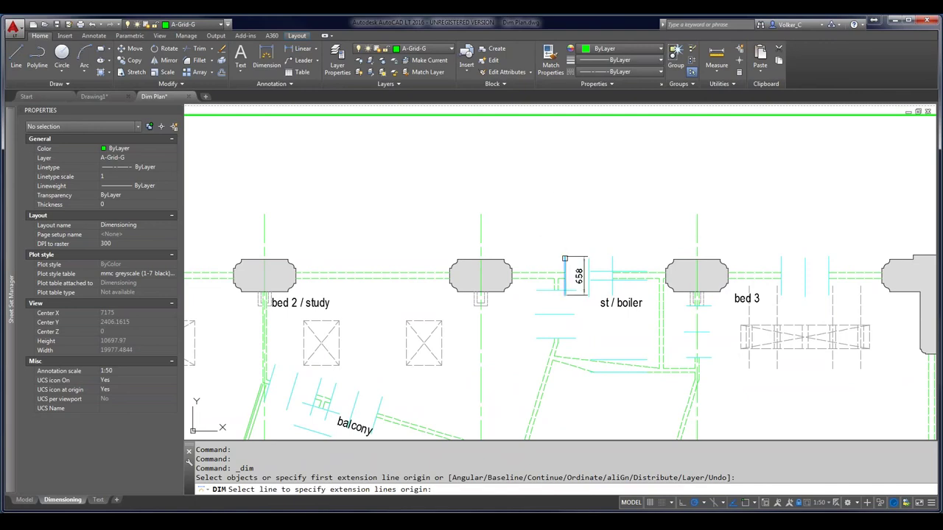
left_click(565, 255)
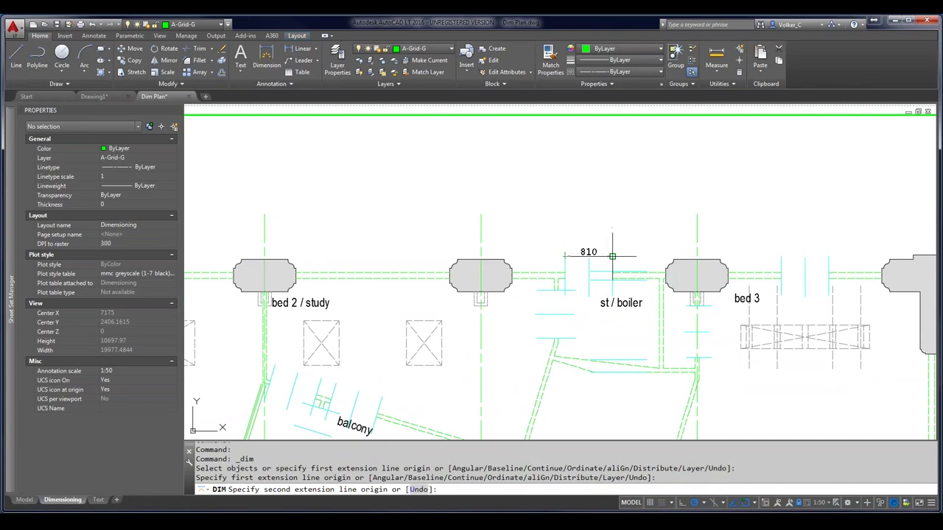
left_click(611, 255)
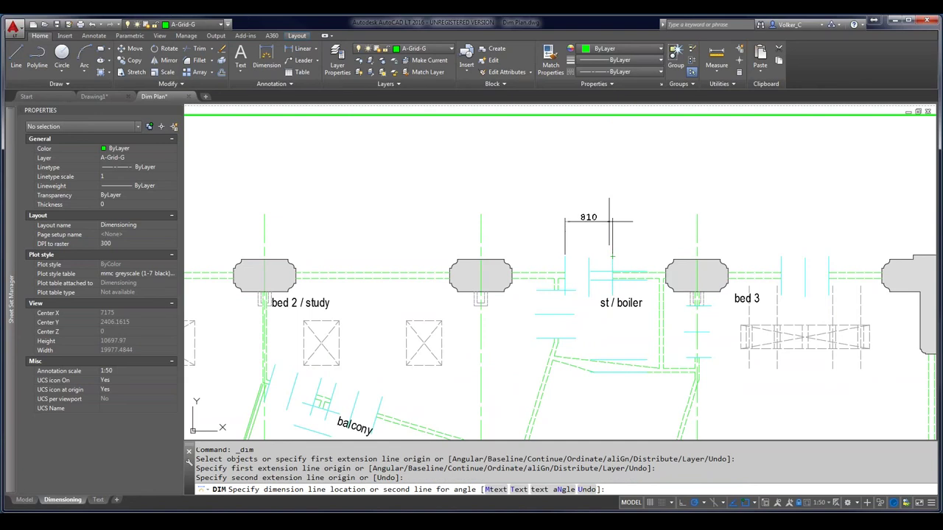
left_click(610, 229)
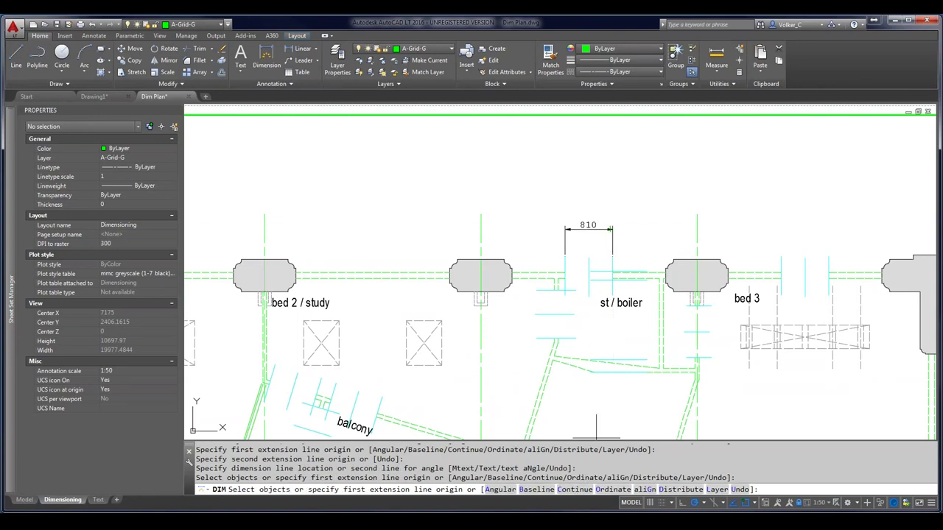
Continue the opening dimension from its extension line nearest bed 3 to the upper end of the adjacent grid line, and end the chain
type("c")
key("Return")
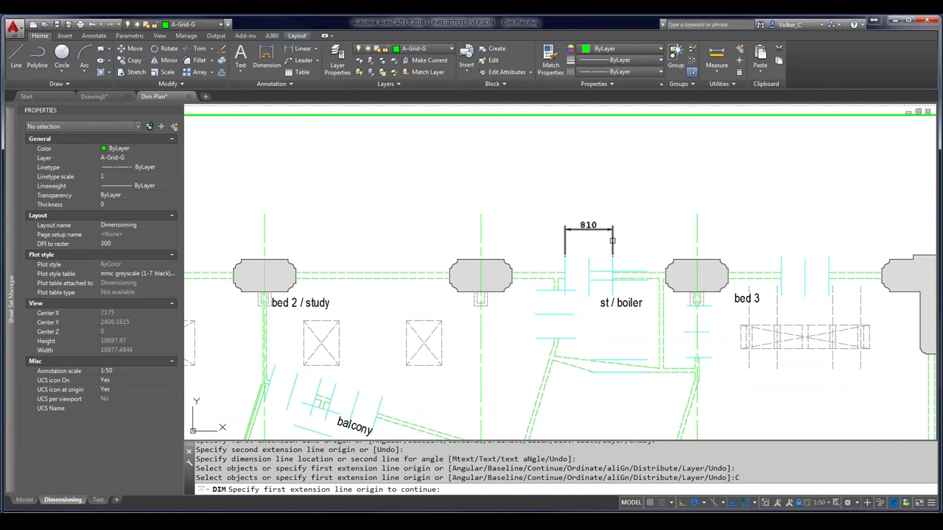
left_click(612, 241)
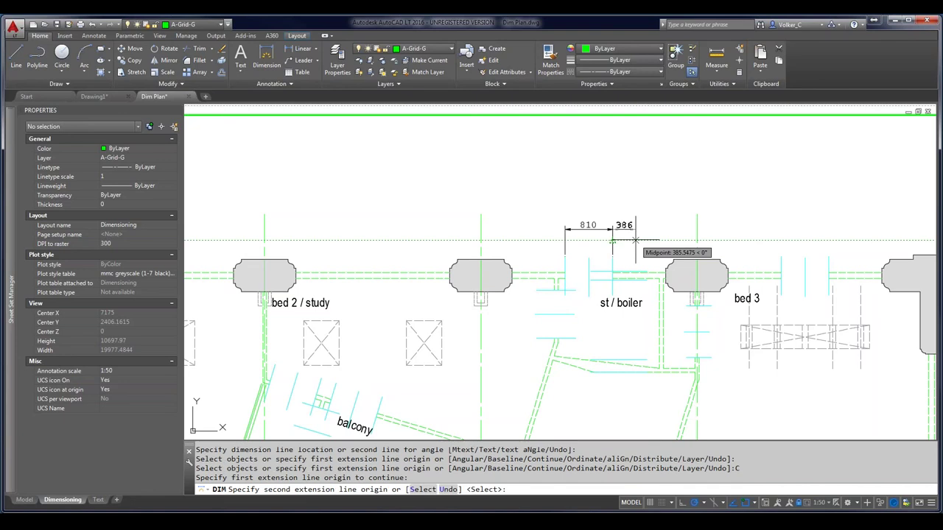
left_click(697, 215)
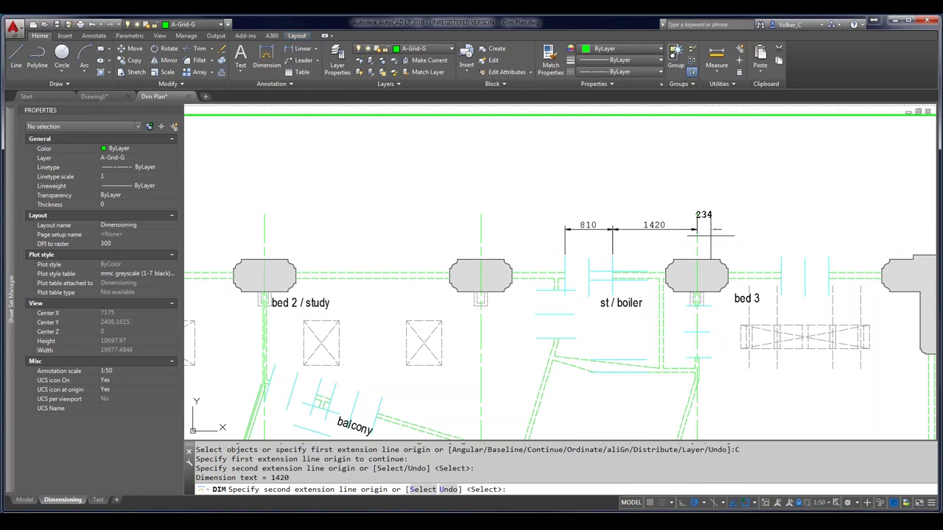
right_click(733, 243)
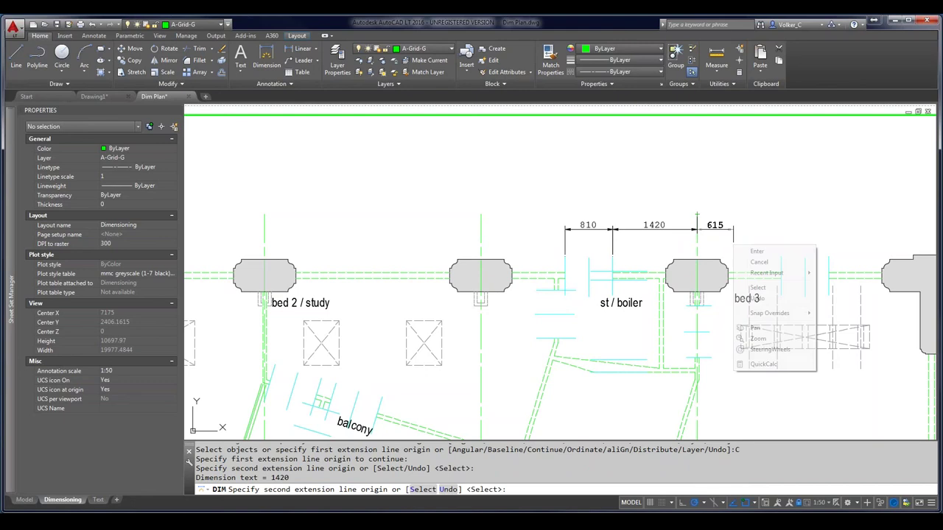
left_click(747, 253)
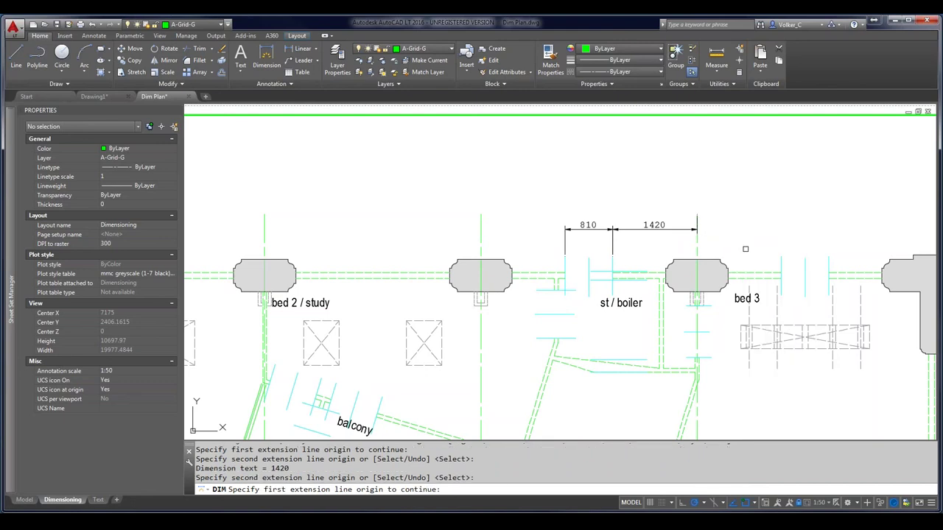
key("Return")
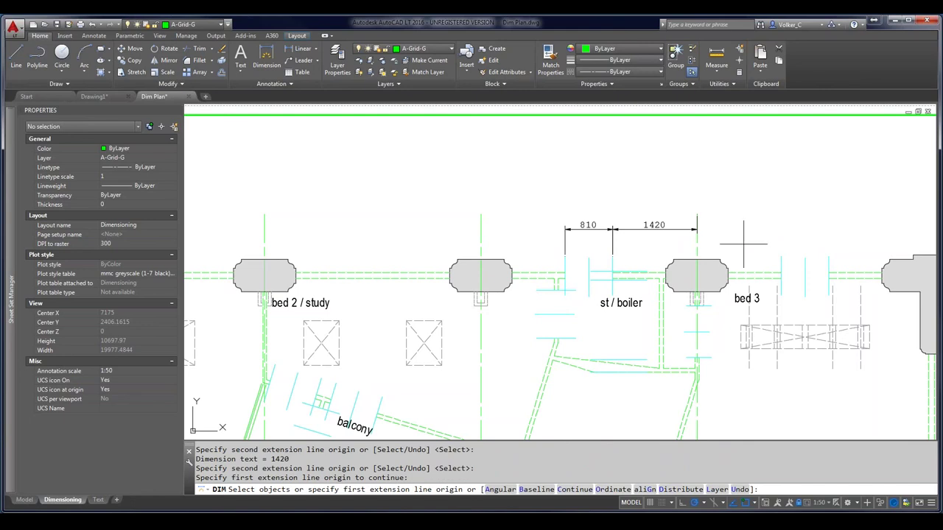
key("Return")
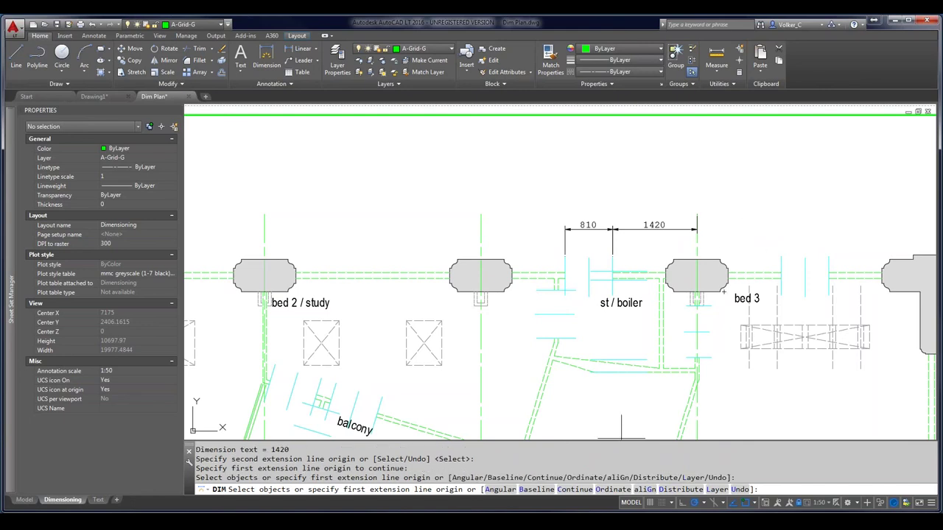
Add a baseline dimension from the 810 dimension's outer extension line to the far cyan line of the opening by bed 3, ending the command
left_click(537, 489)
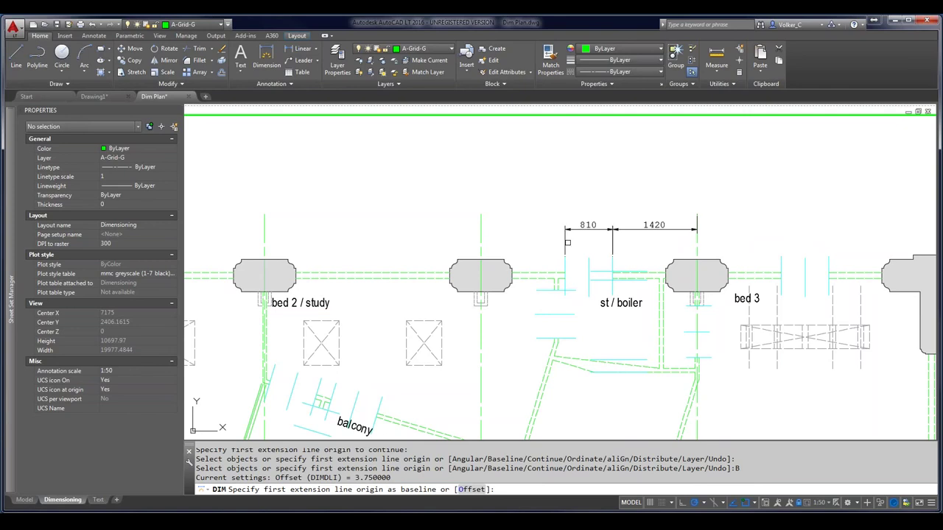
left_click(566, 242)
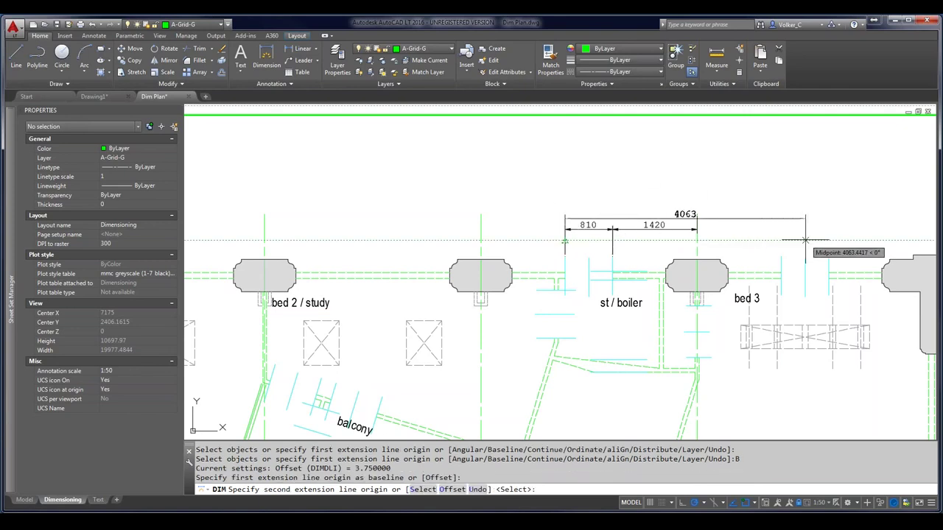
left_click(829, 256)
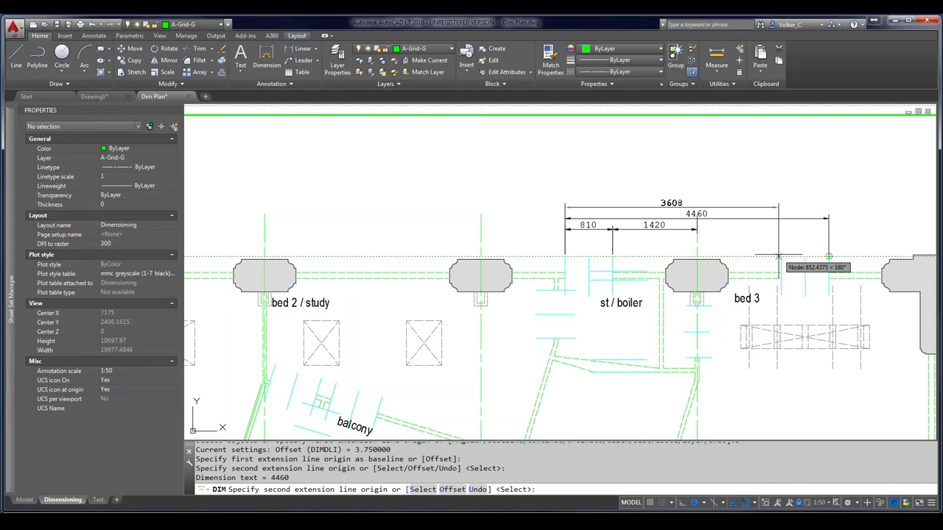
key("Return")
key("Return")
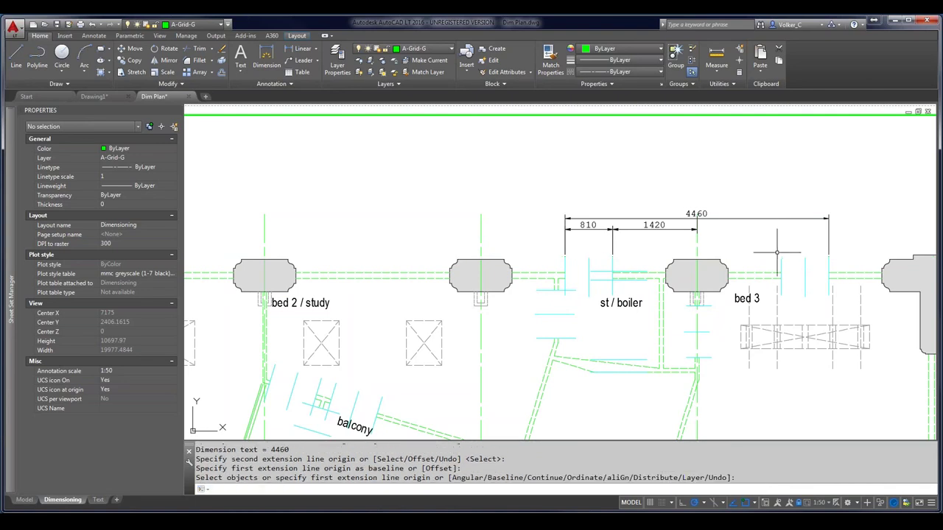
key("Return")
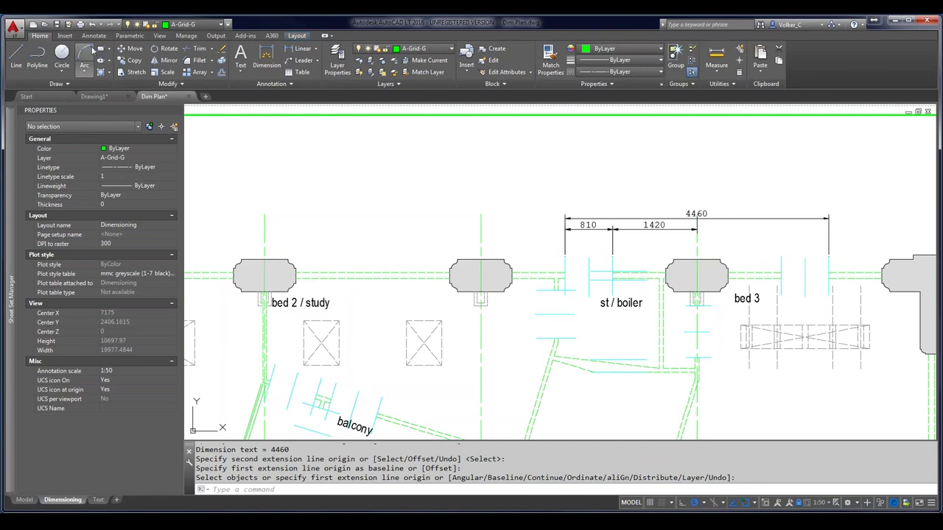
key("Escape")
Change the colour of the a-dim layer to magenta, using the new baseline dimension to identify the layer, and clear the selection
left_click(614, 218)
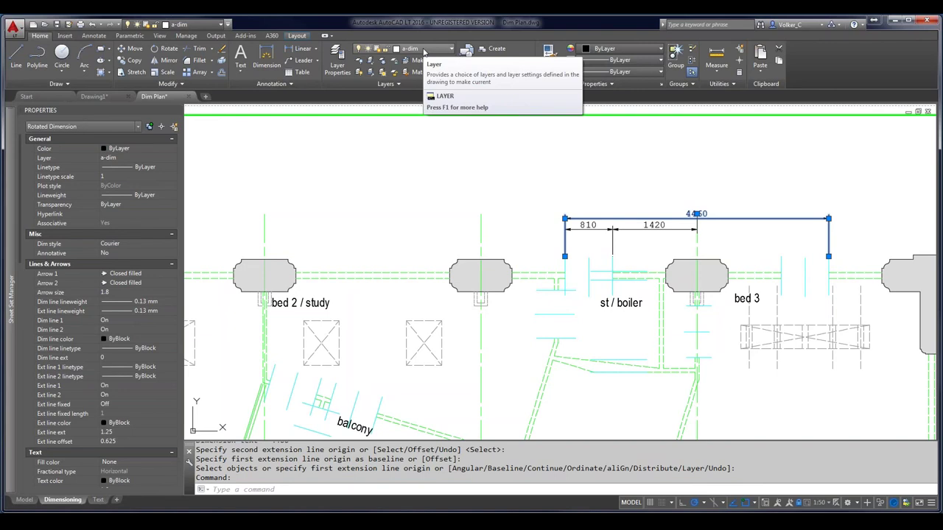
left_click(451, 49)
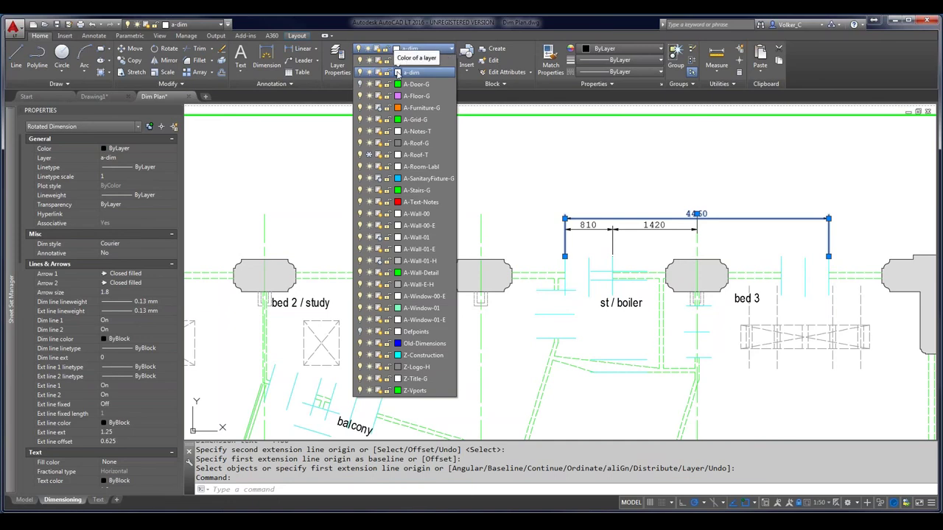
left_click(398, 73)
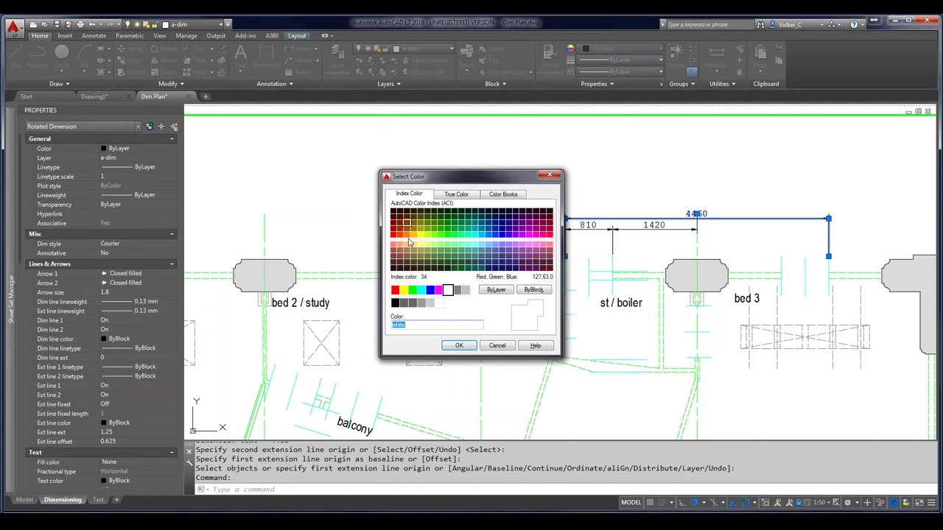
left_click(439, 290)
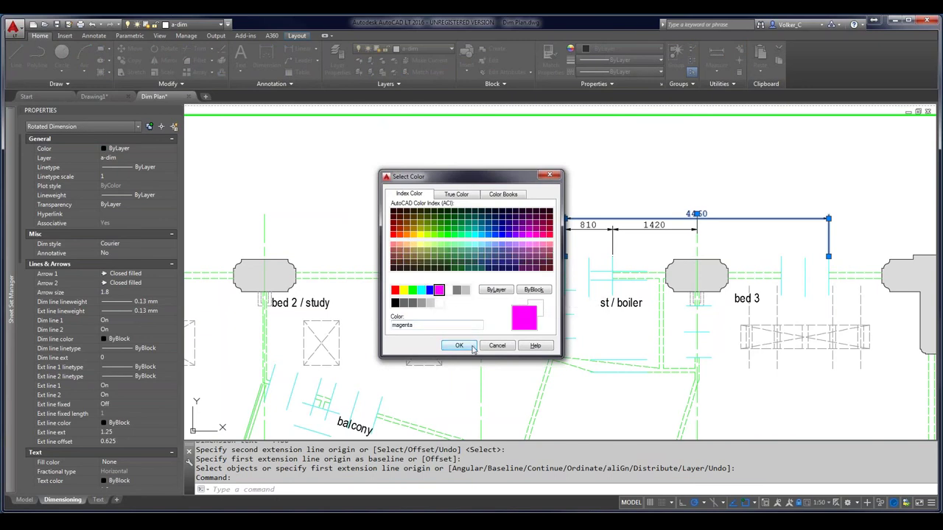
left_click(459, 345)
scroll(648, 214, "down", 2)
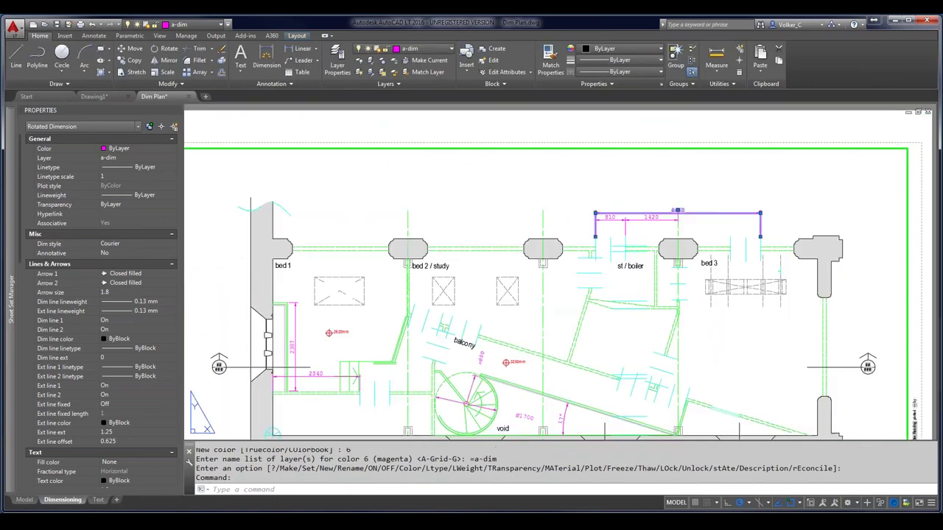
scroll(640, 240, "up", 2)
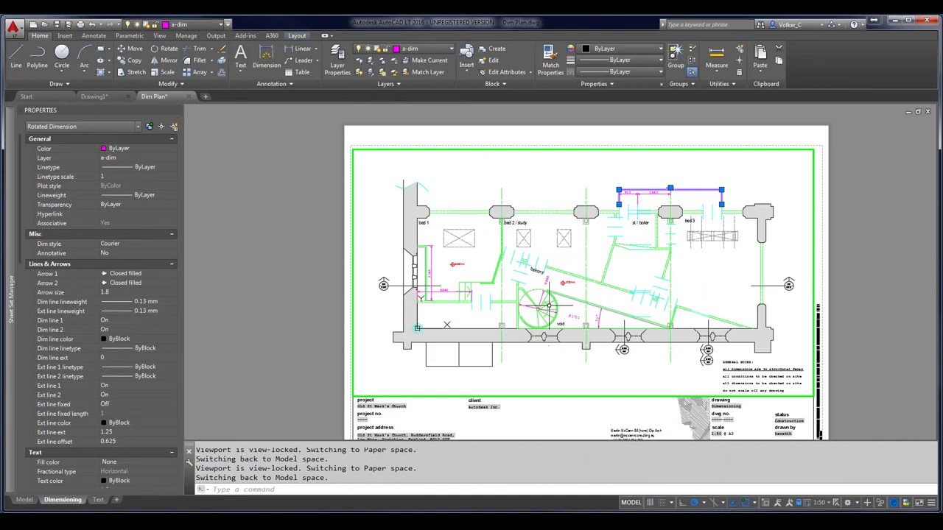
key("Escape")
Try to select the general notes text below the floor plan in the Dimensioning layout
scroll(445, 293, "up", 3)
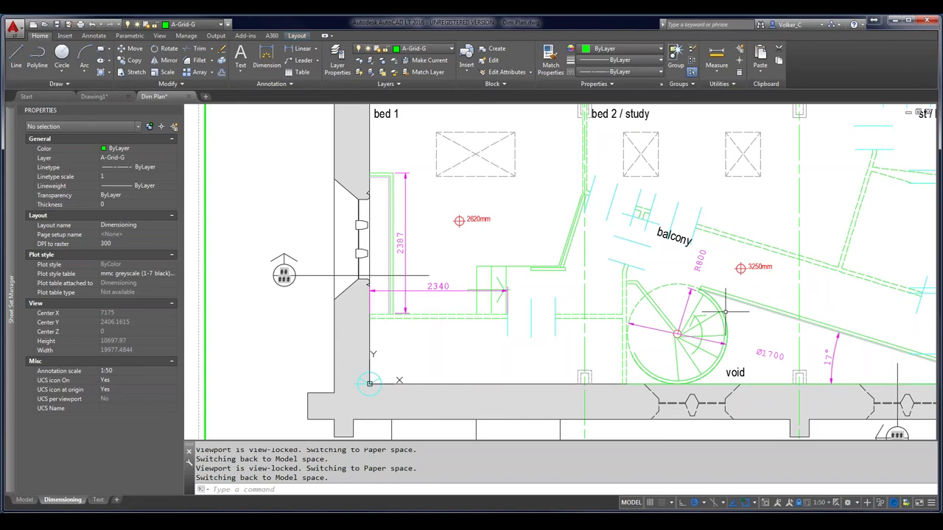
middle_click_drag(737, 305, 436, 265)
scroll(435, 265, "down", 3)
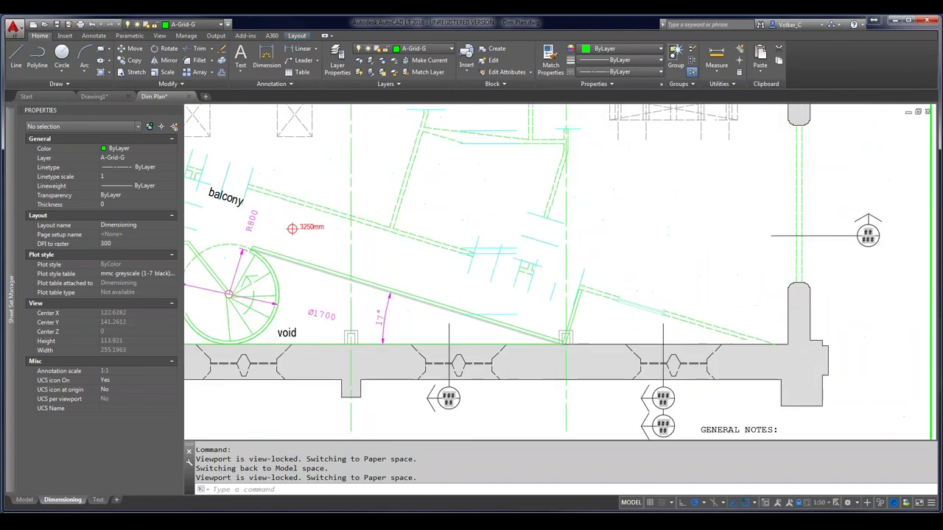
scroll(722, 336, "down", 3)
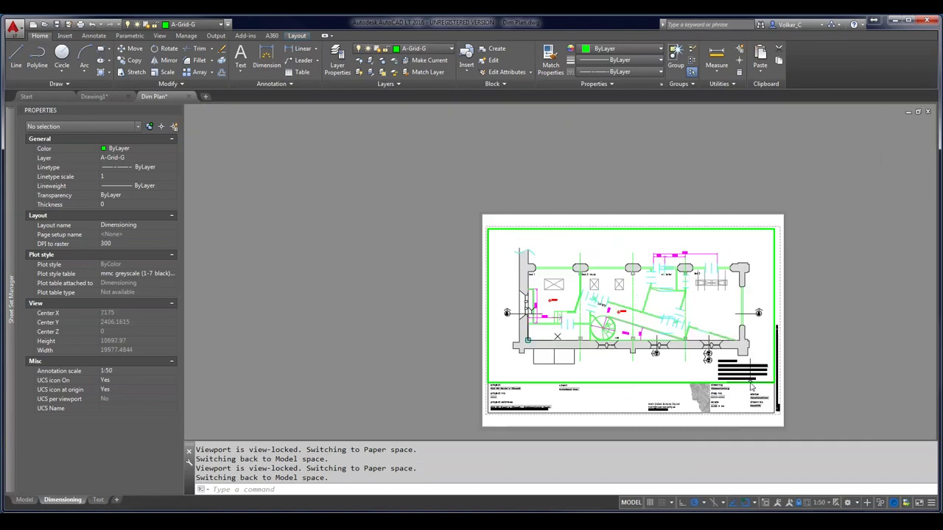
scroll(750, 390, "up", 3)
scroll(711, 427, "up", 2)
scroll(712, 290, "up", 1)
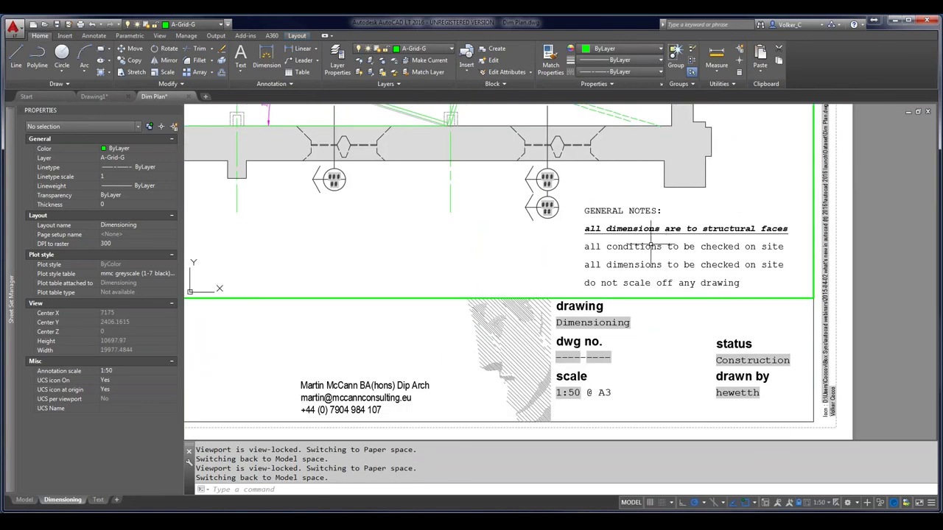
left_click(652, 246)
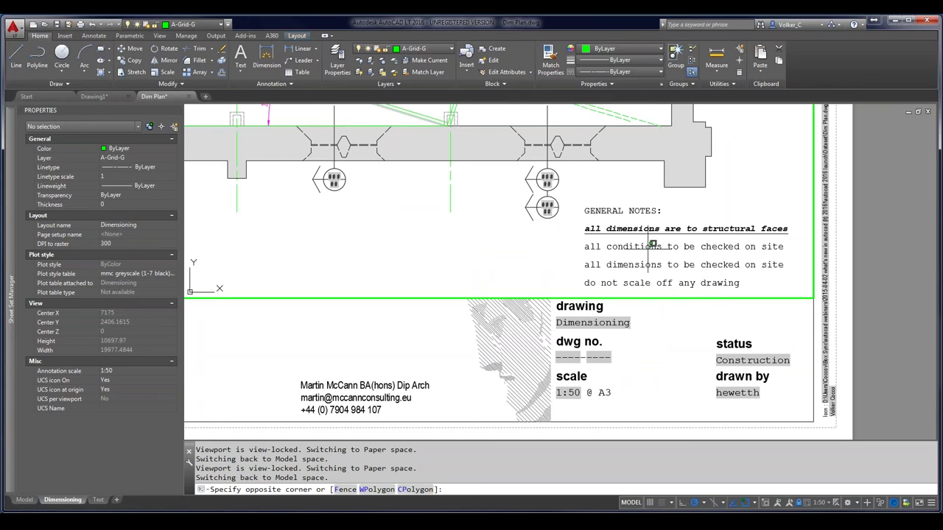
key("Escape")
key("Escape")
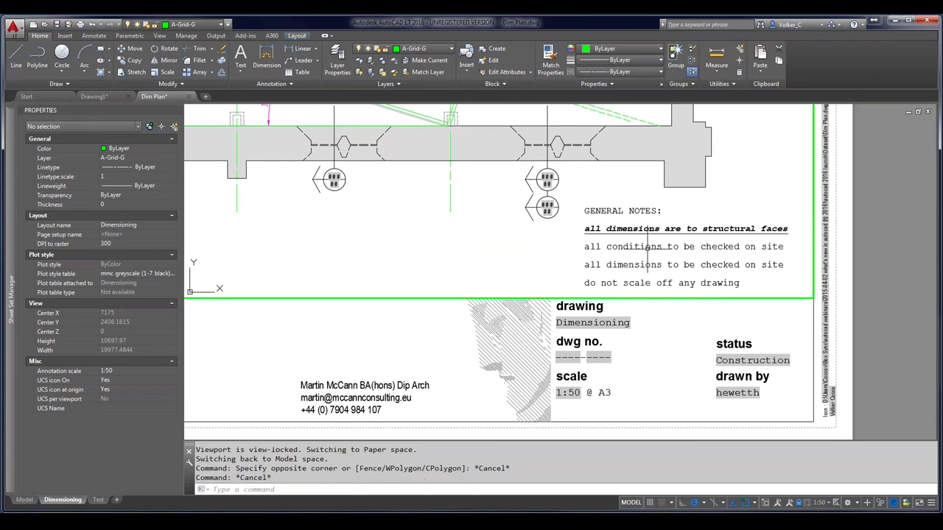
left_click(652, 237)
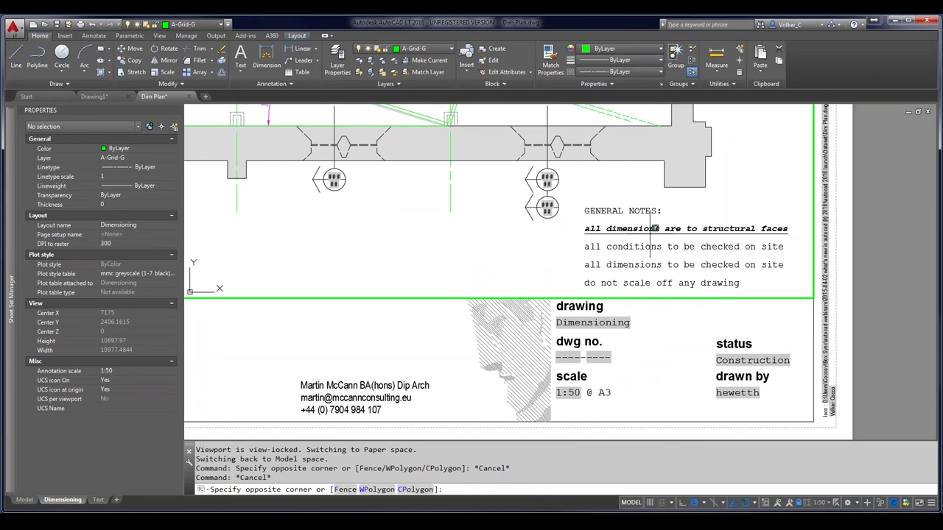
left_click(641, 230)
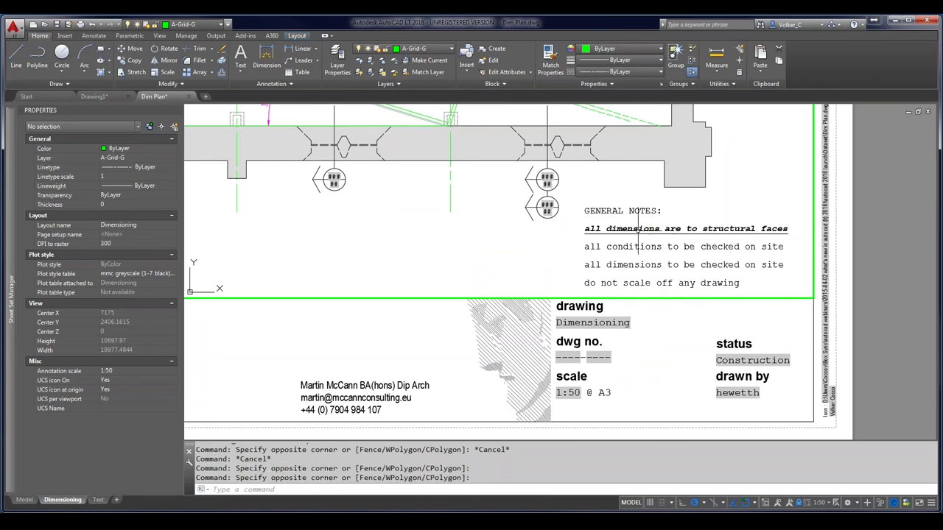
left_click(640, 230)
left_click(635, 235)
left_click(637, 268)
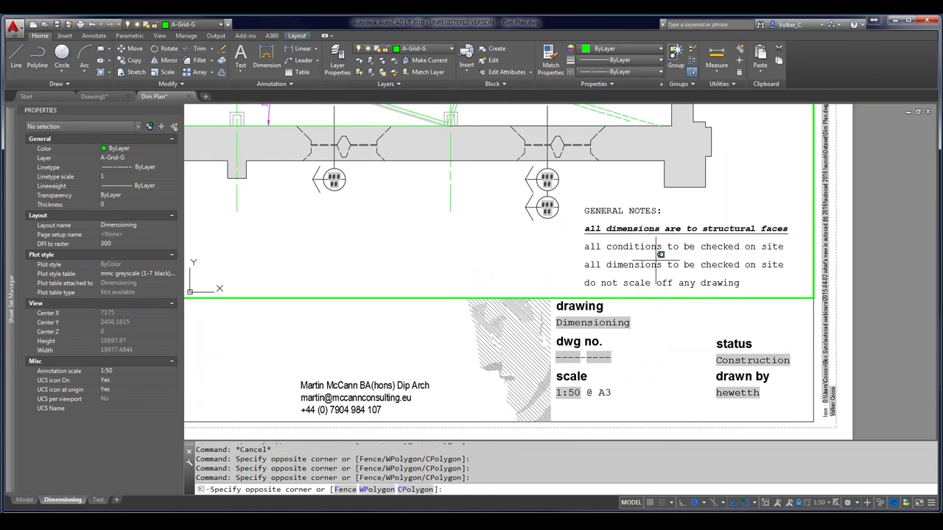
key("Escape")
key("Escape")
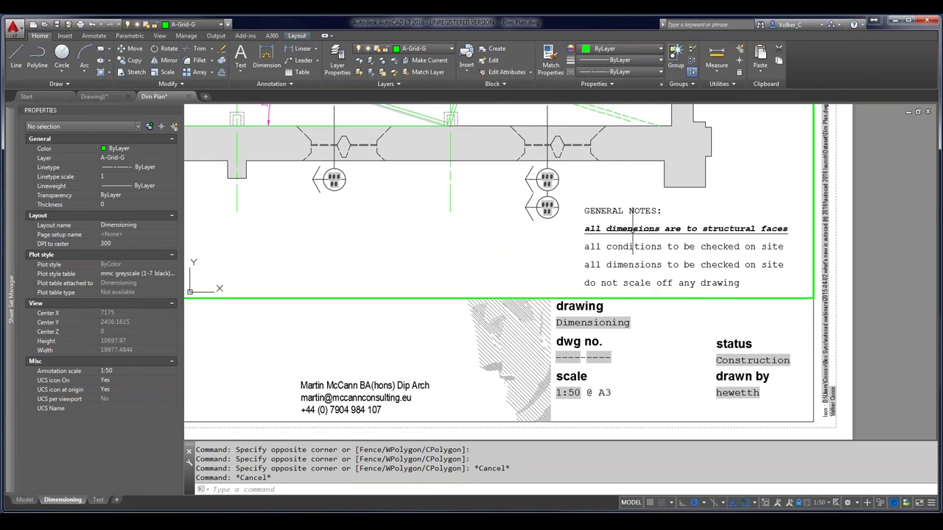
left_click(634, 227)
left_click(632, 229)
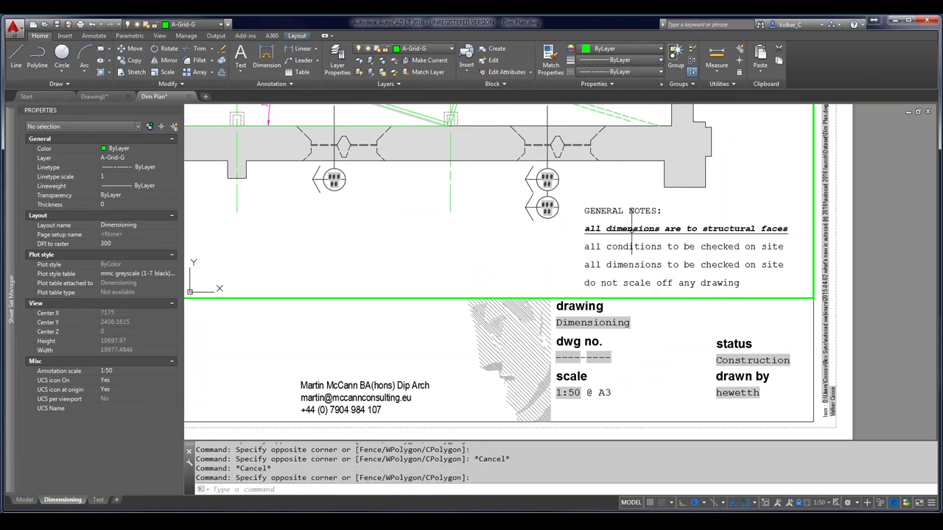
key("Escape")
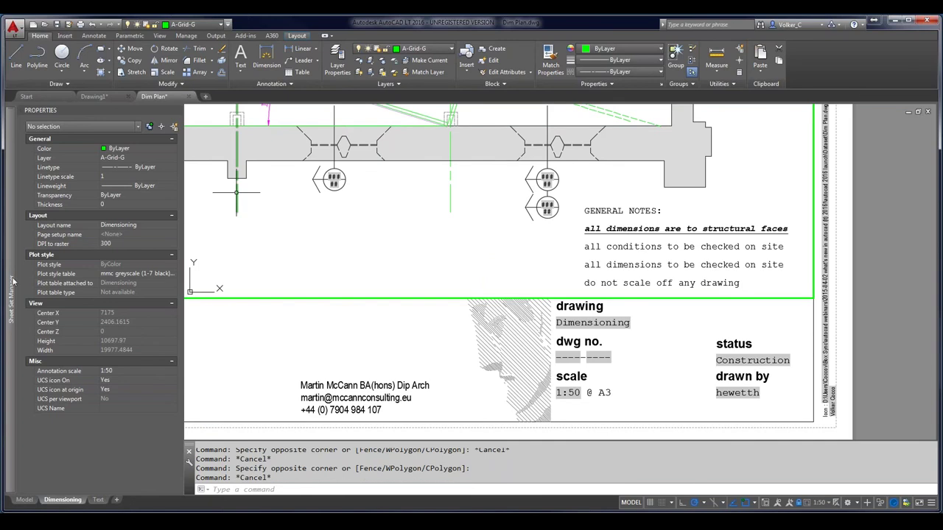
Open the Text sheet from the Documentation group of the sheet set
mouse_move(10, 278)
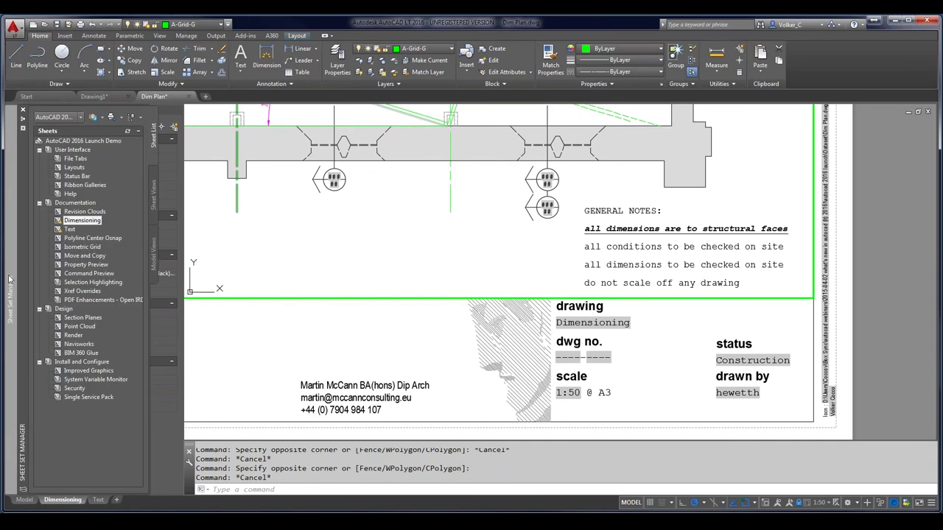
double_click(70, 230)
mouse_move(69, 230)
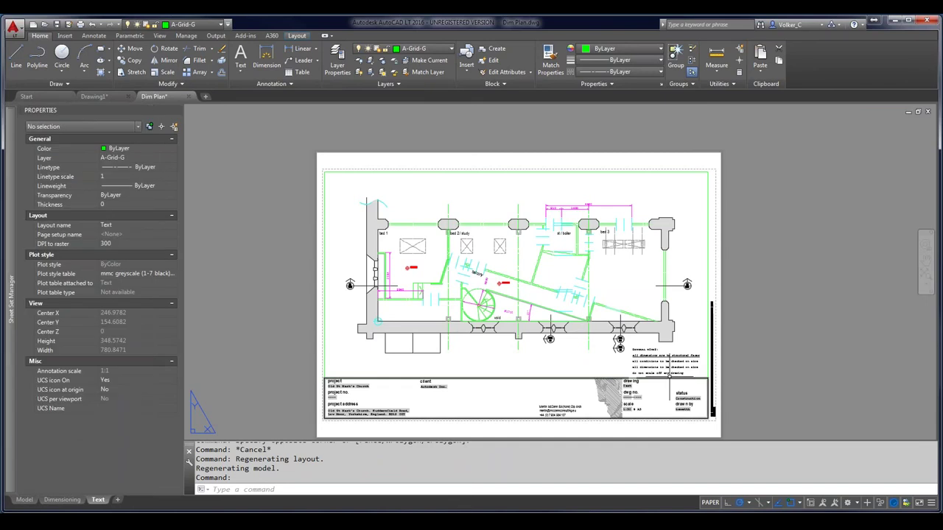
Set Text frame to Yes for the GENERAL NOTES multiline text and deselect it
scroll(664, 365, "up", 6)
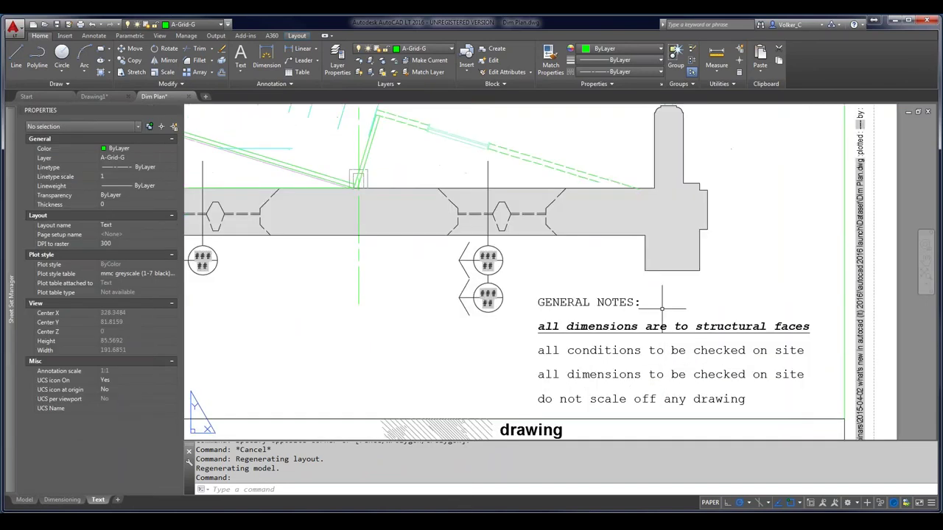
left_click(660, 328)
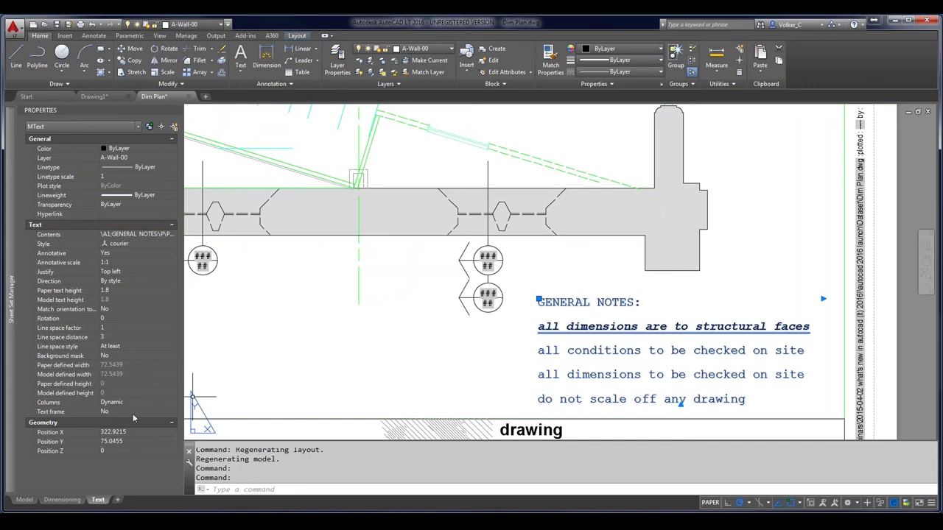
mouse_move(2, 409)
left_click(145, 410)
left_click(145, 410)
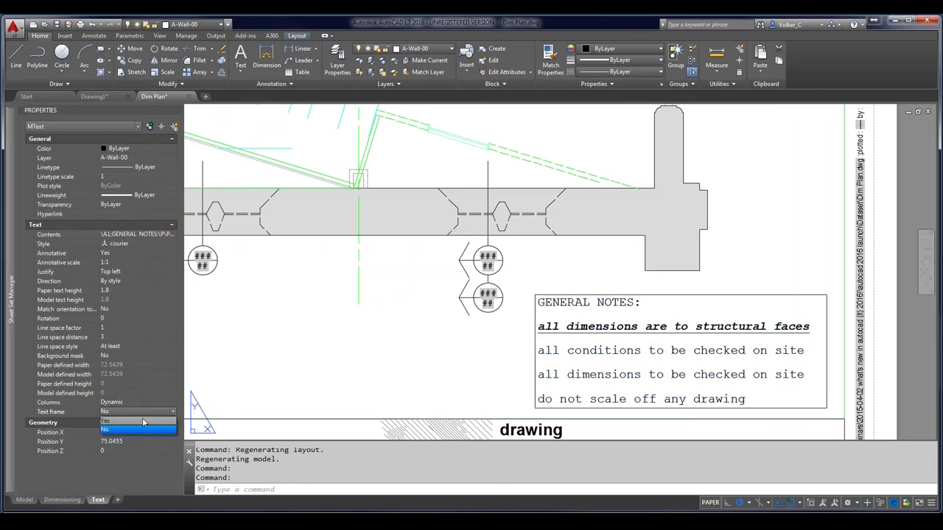
left_click(143, 422)
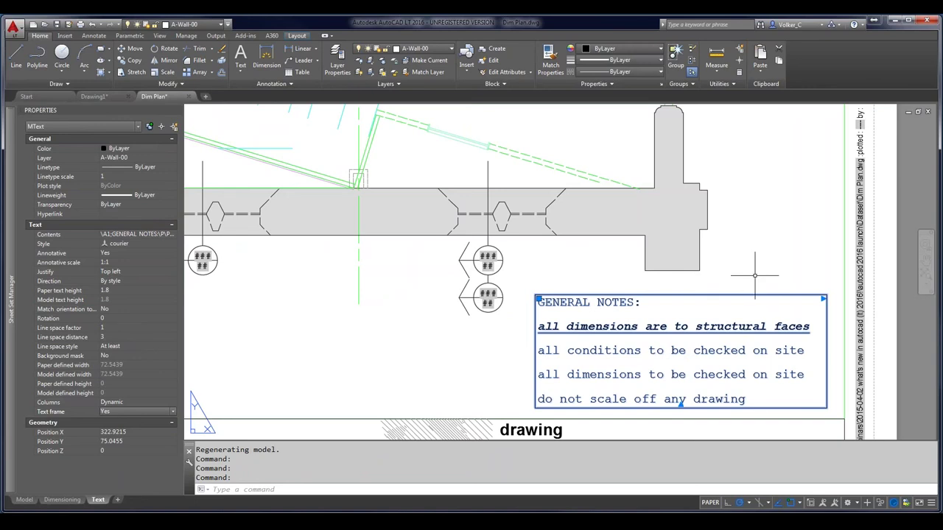
key("Escape")
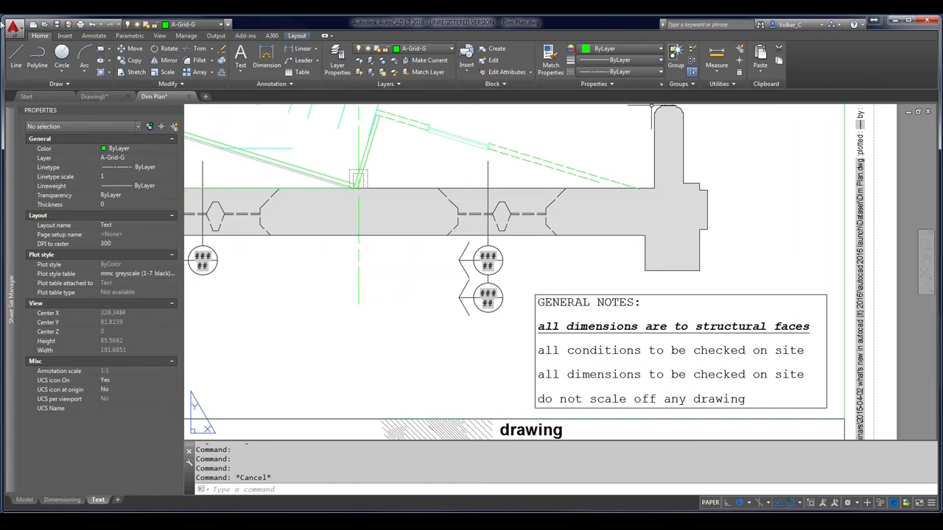
Switch to Drawing1, turn the grid off and draw a freehand rectangle in the empty model space
left_click(112, 99)
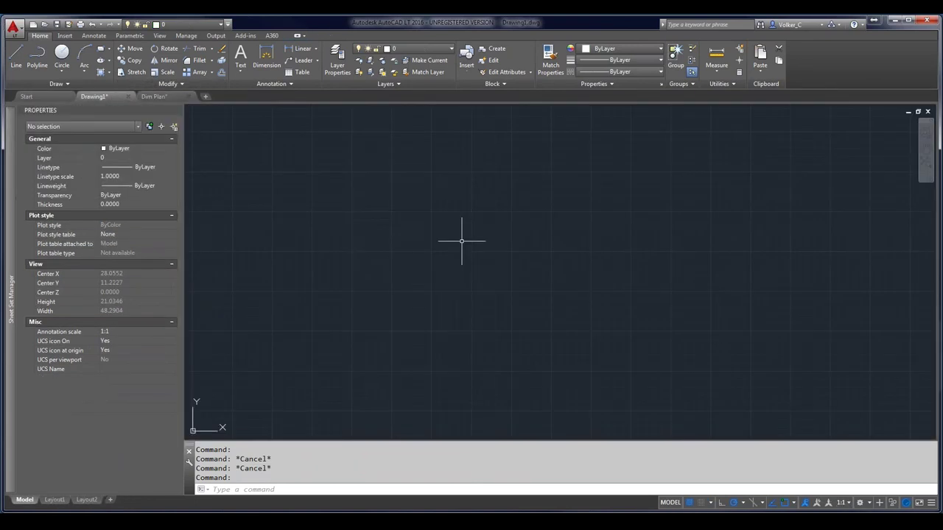
left_click(689, 503)
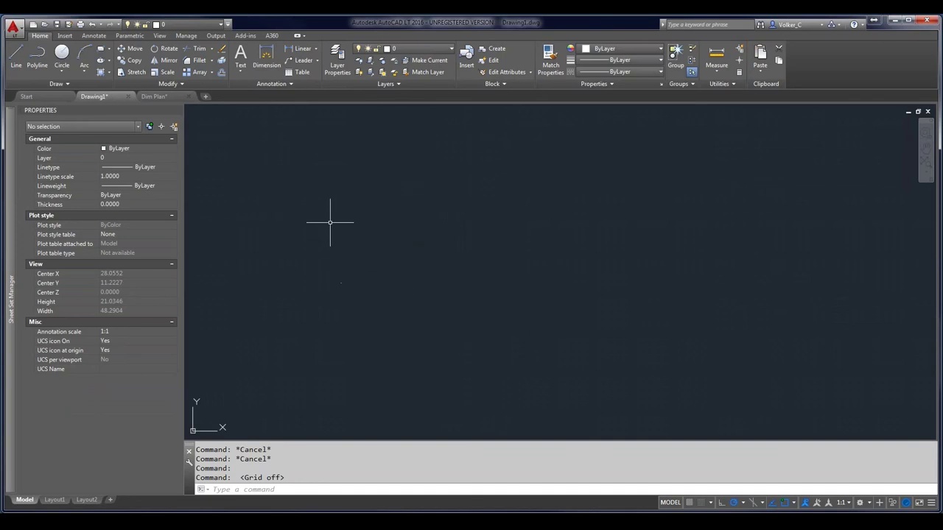
type("rec")
key("Return")
left_click(316, 226)
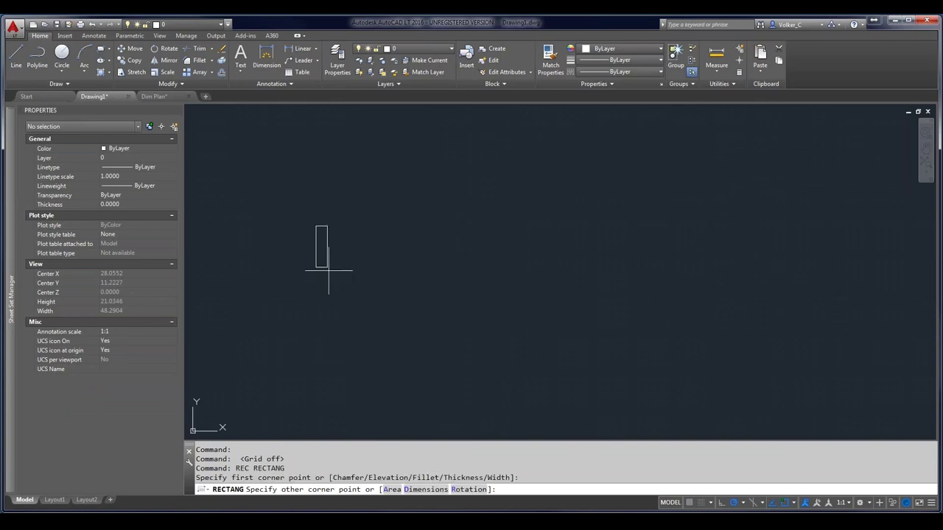
left_click(412, 299)
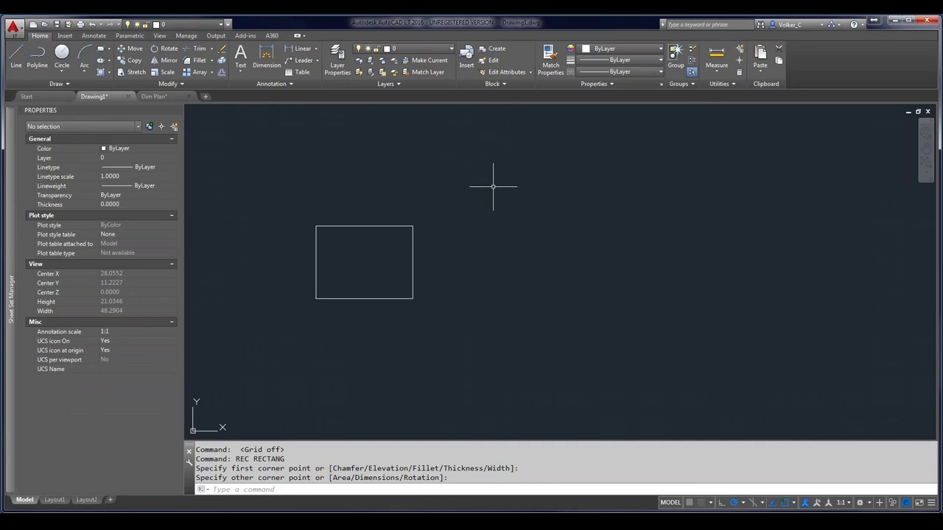
Draw a second, wide and flat rectangle with a perimeter of about 16 units, above and to the right of the first rectangle
type("rec")
key("Return")
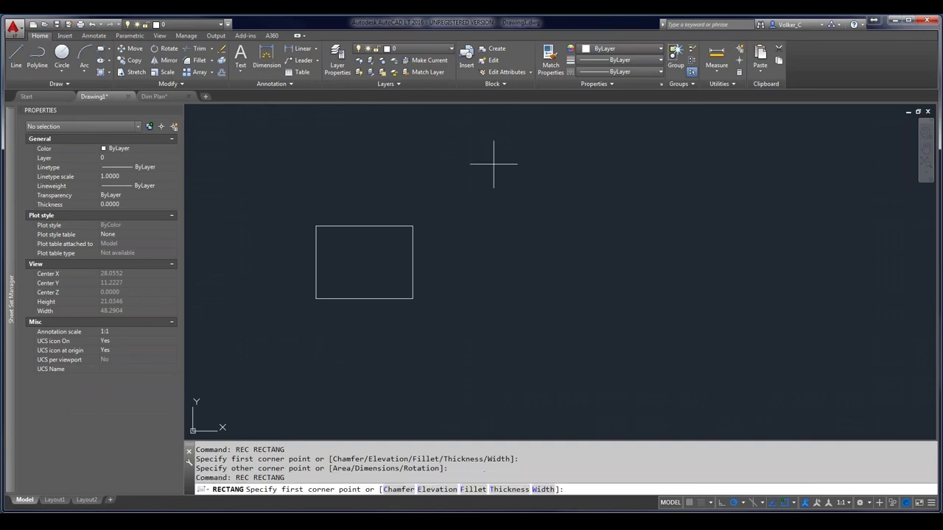
left_click(494, 164)
left_click(598, 189)
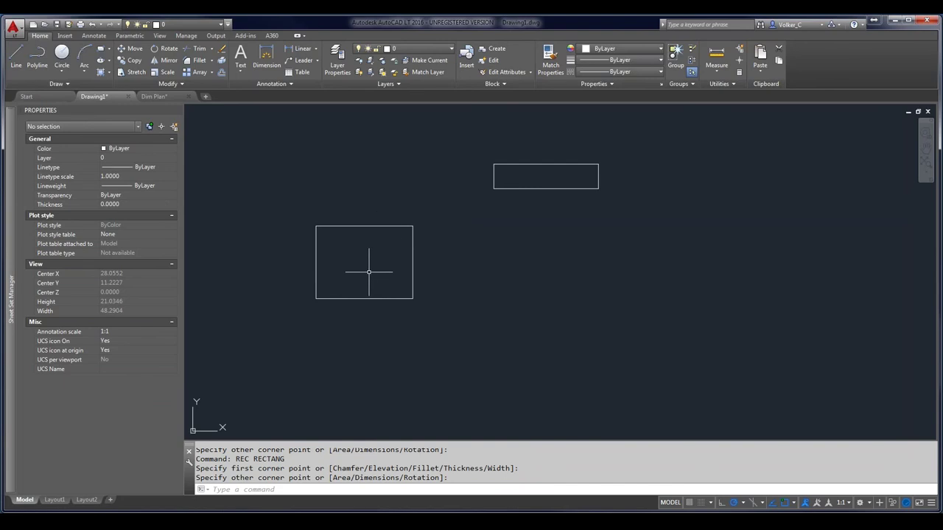
Draw a circle of about 1.05 radius centred in the first rectangle by tracking from the midpoints of two sides
type("c")
key("Return")
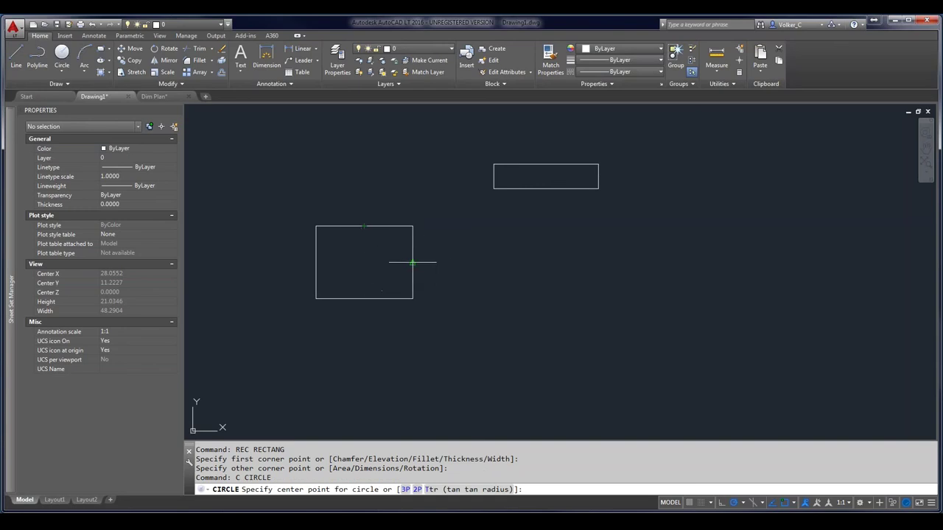
left_click(363, 262)
left_click(378, 272)
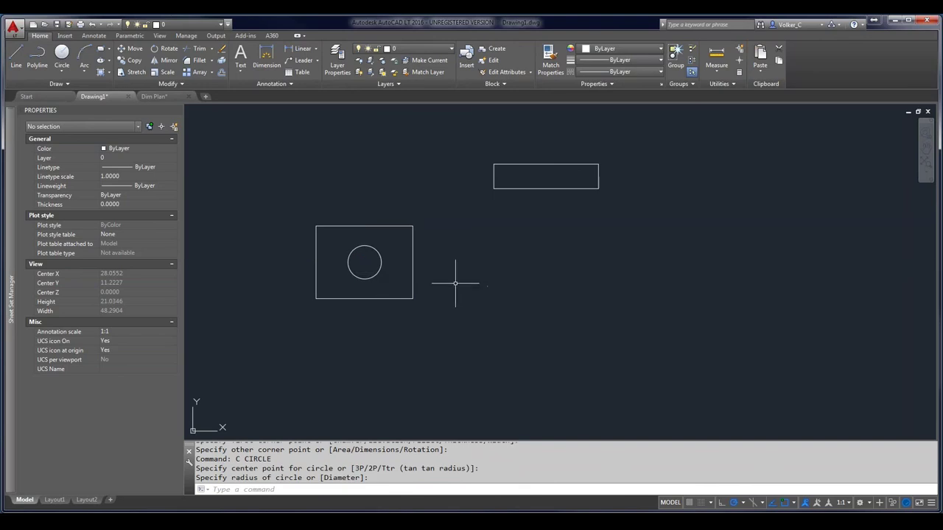
Select the circle inside the first rectangle and erase it
left_click(391, 264)
left_click(361, 259)
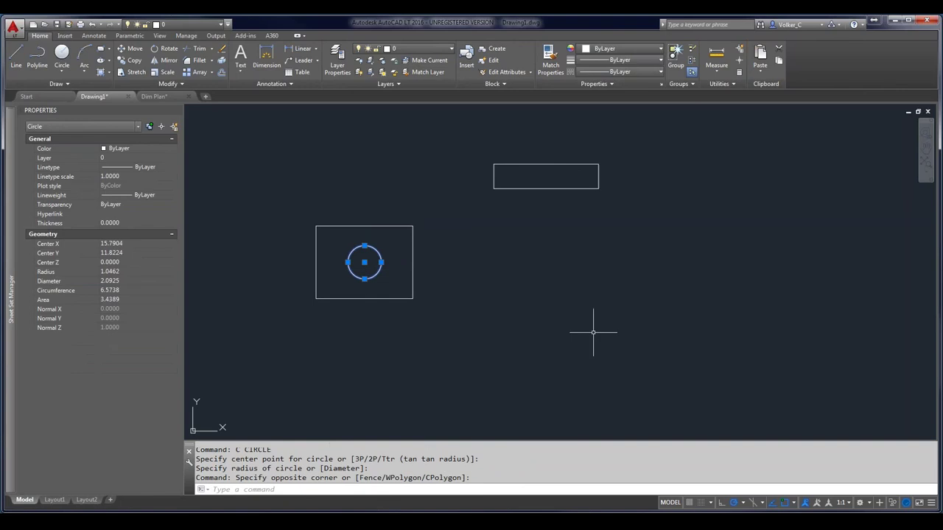
type("E")
key("Return")
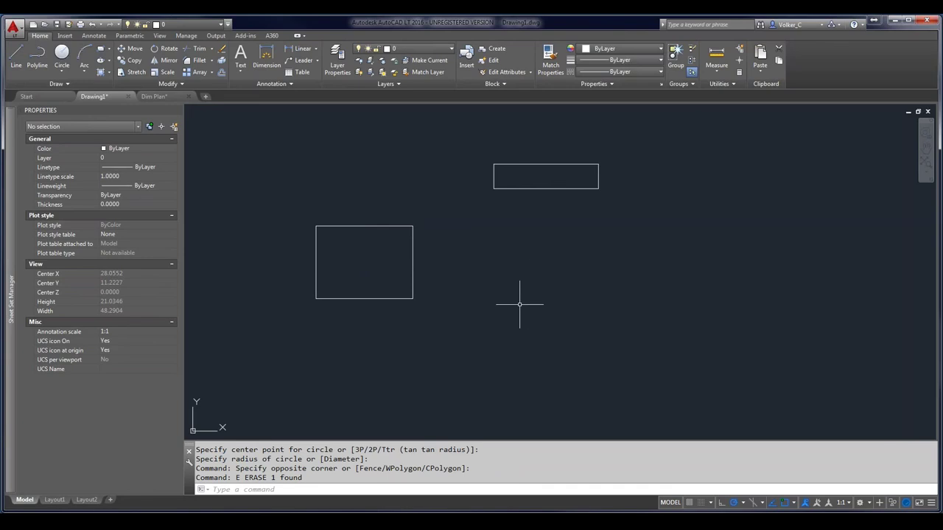
Clear all running object snap modes and enable only Geometric Center
type("os")
key("Return")
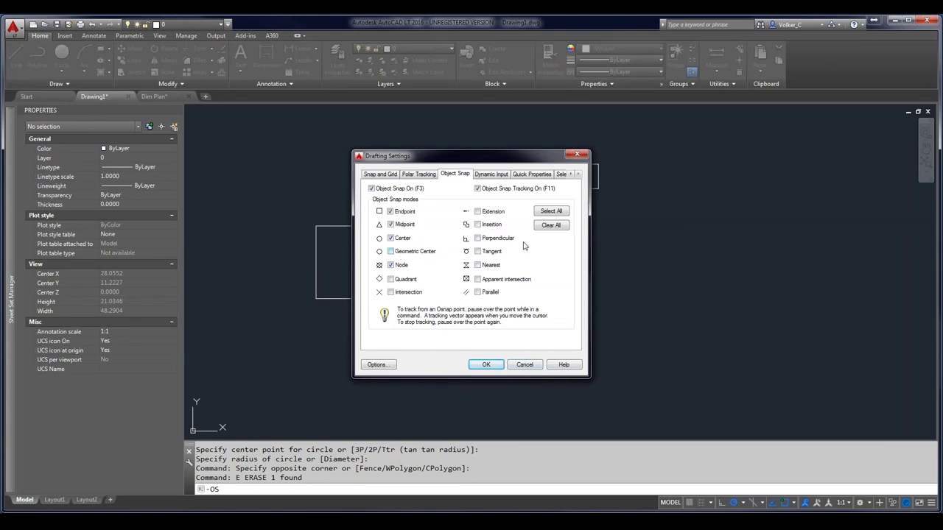
left_click(552, 226)
left_click(391, 251)
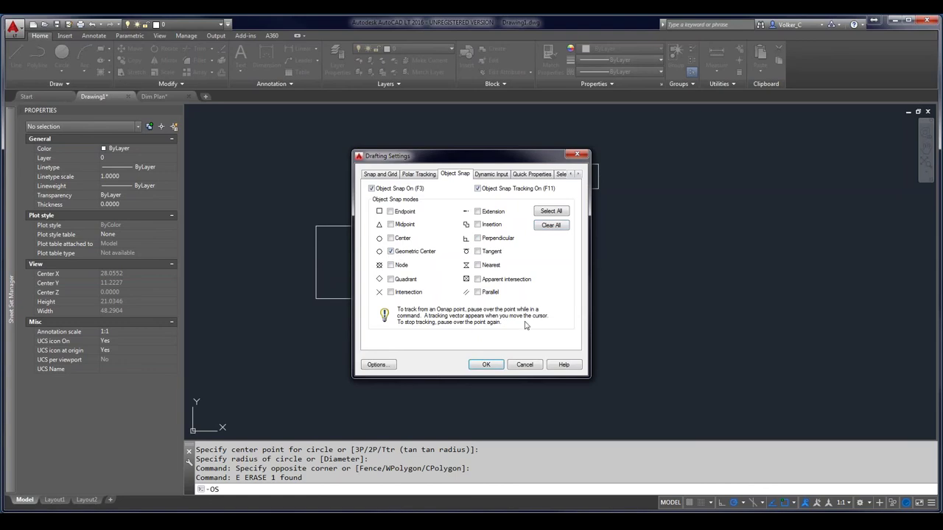
left_click(486, 365)
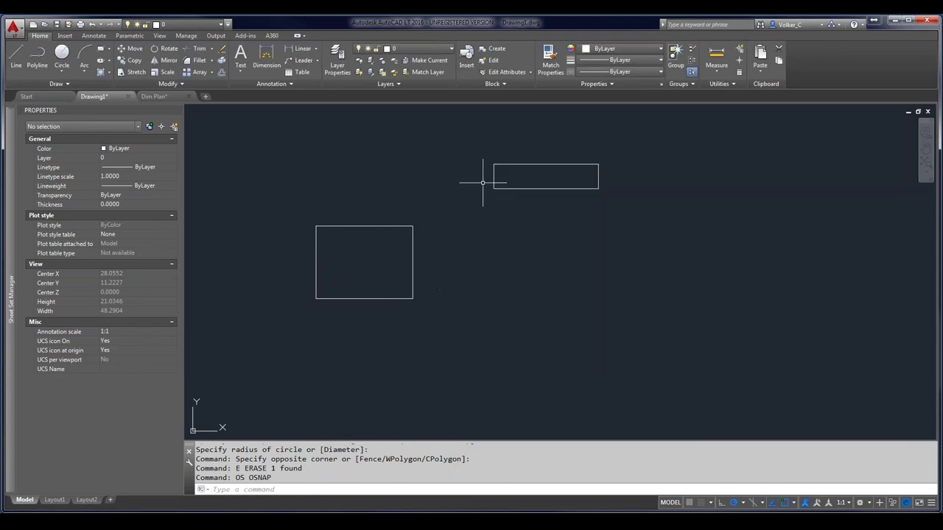
Draw a small circle centred on the geometric center of the first rectangle
type("c")
key("Return")
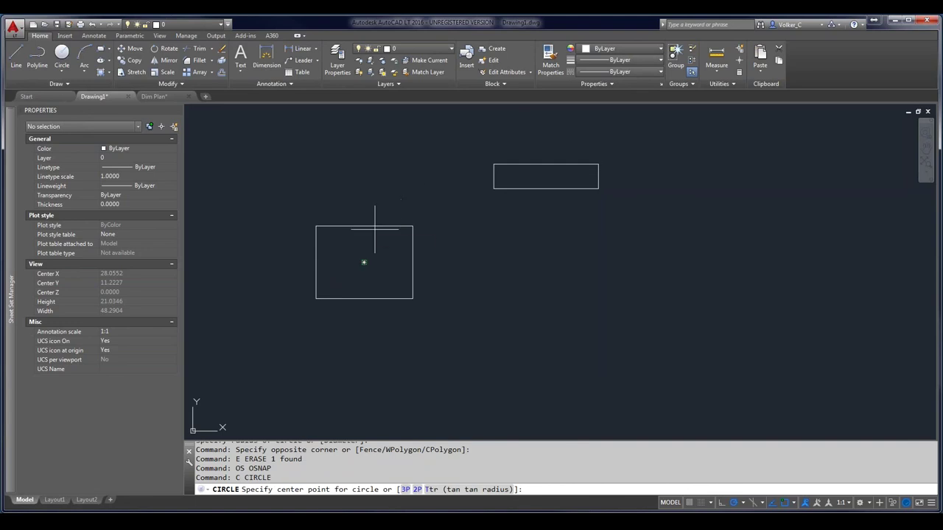
scroll(374, 229, "up", 4)
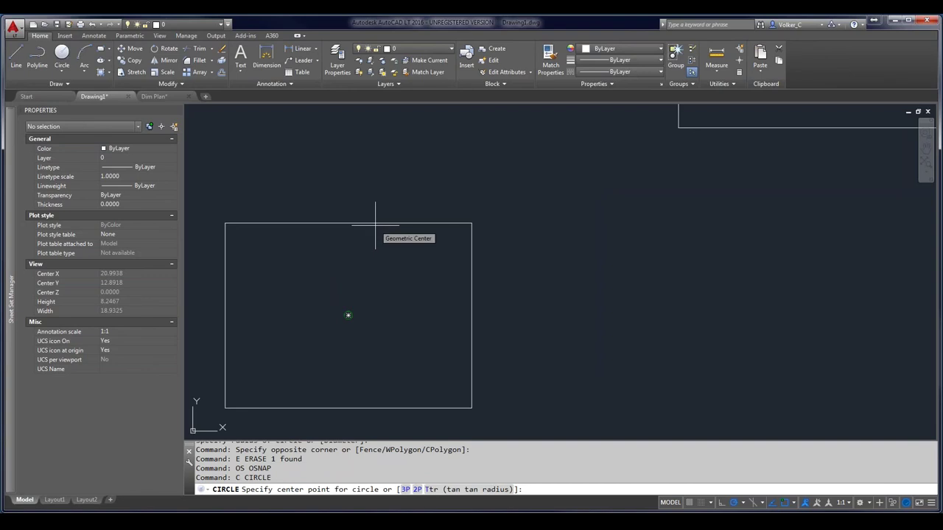
left_click(375, 226)
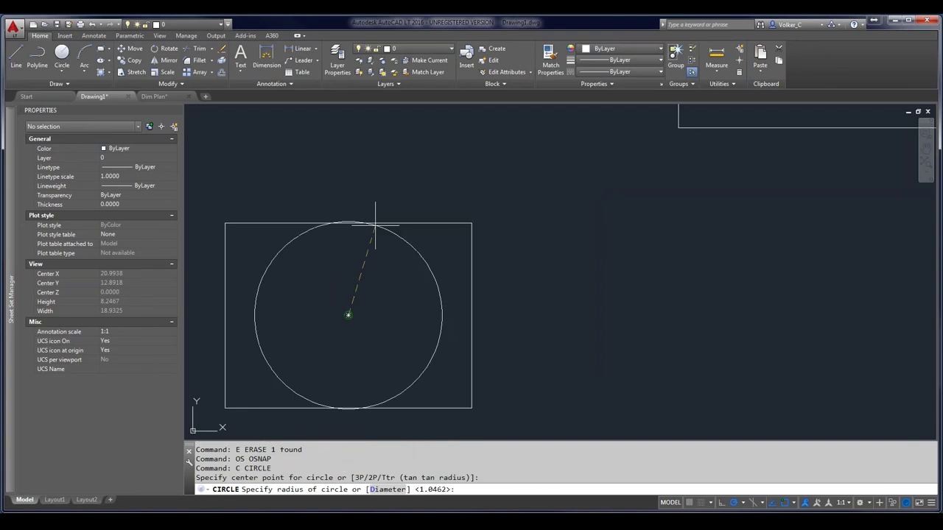
left_click(383, 276)
scroll(639, 315, "down", 4)
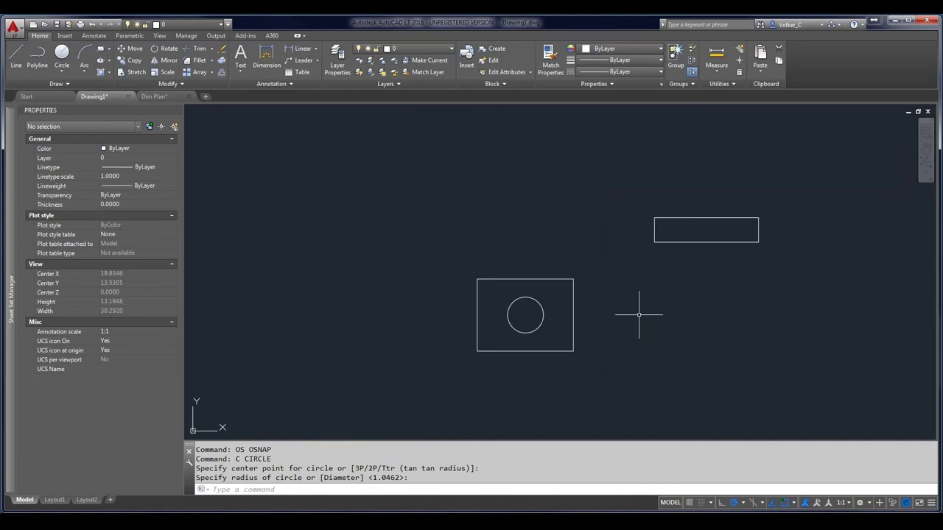
Move the flat rectangle by its geometric center onto the geometric center of the rectangle containing the circle
left_click(781, 201)
left_click(598, 296)
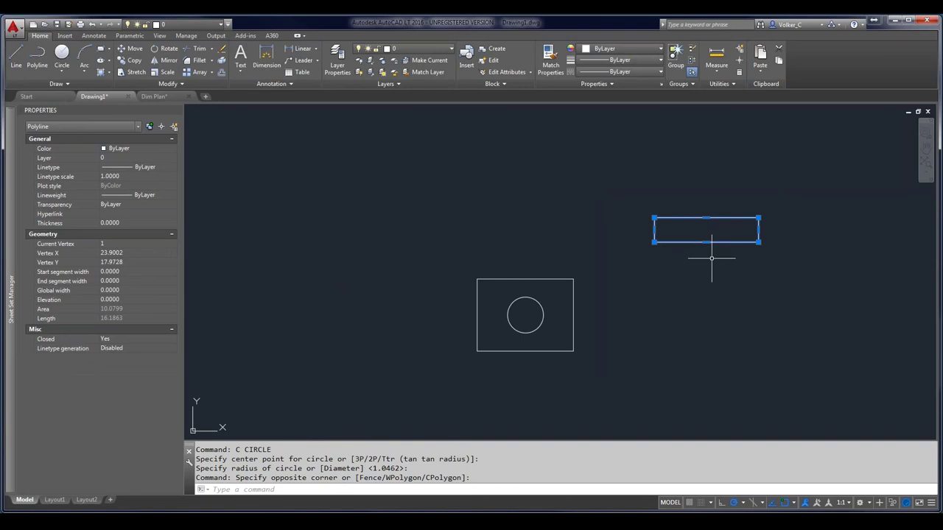
type("m")
key("Return")
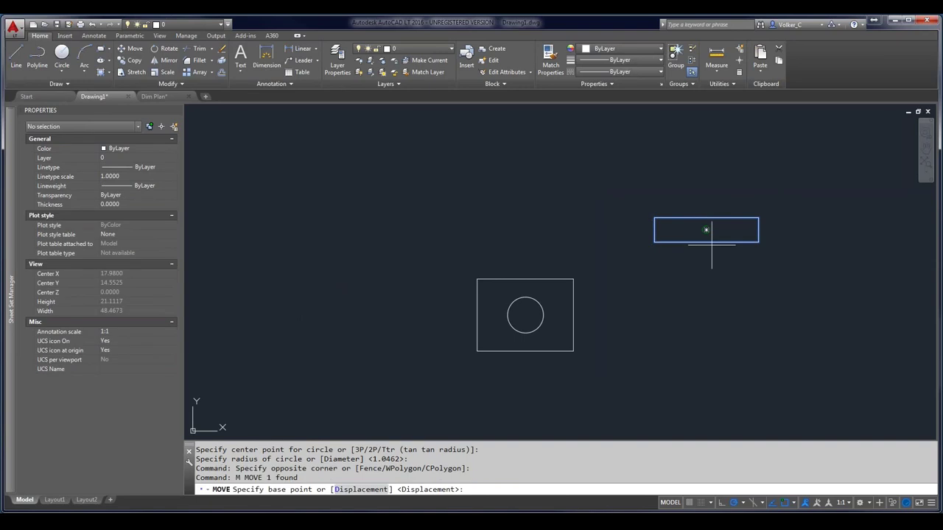
left_click(711, 245)
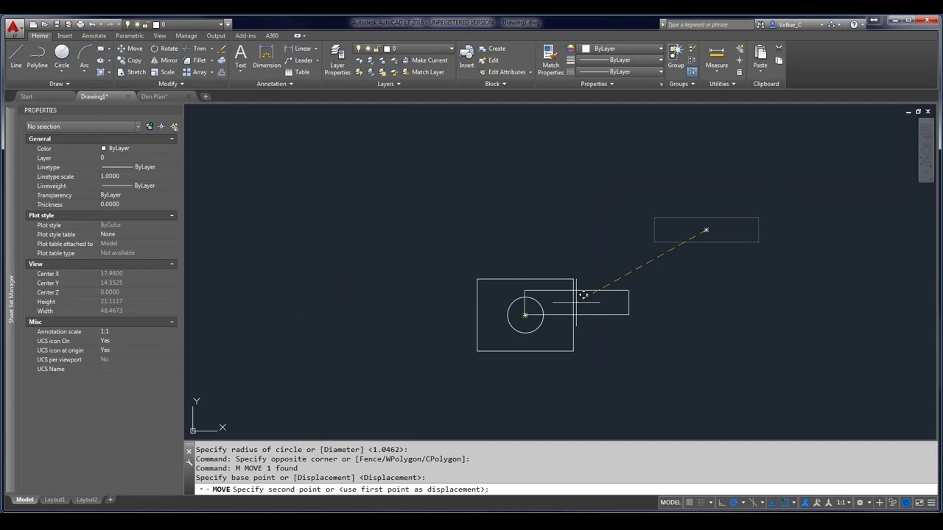
left_click(526, 316)
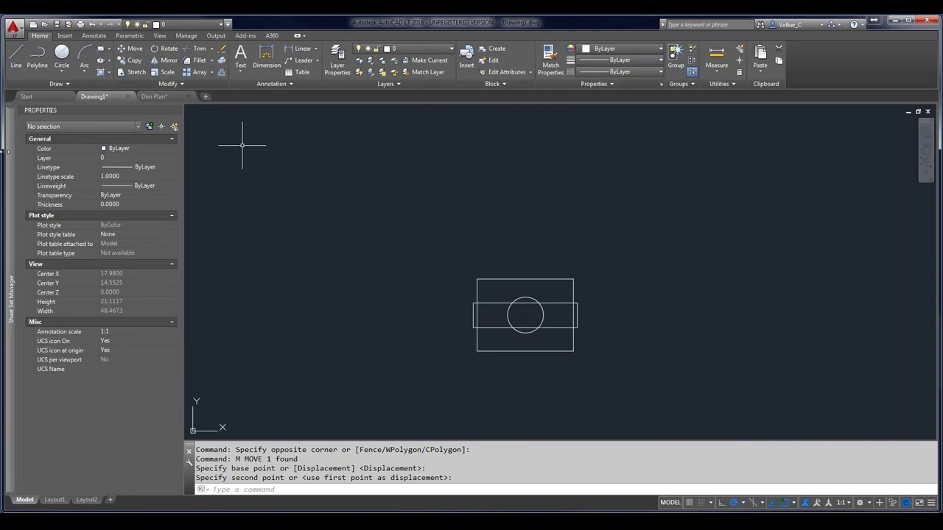
Open the Xref Overrides sheet from the Documentation group of the sheet set
mouse_move(8, 163)
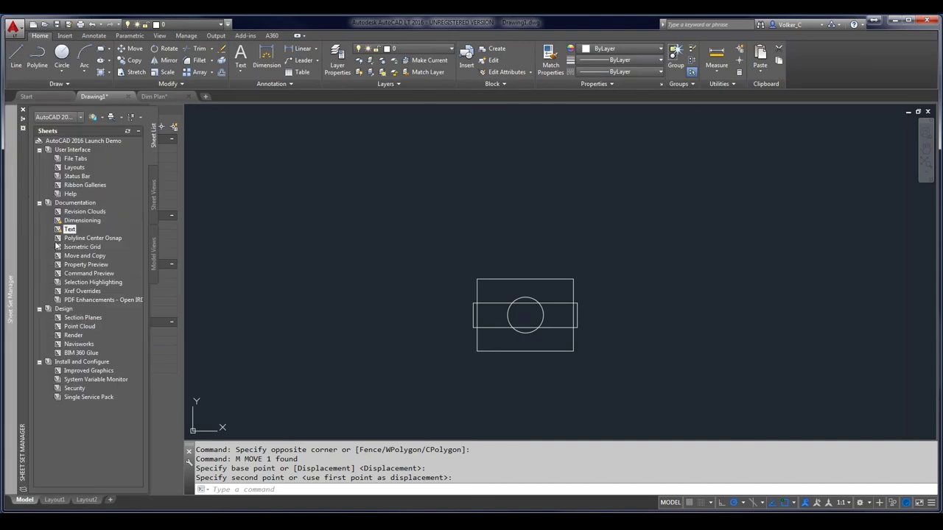
key("Return")
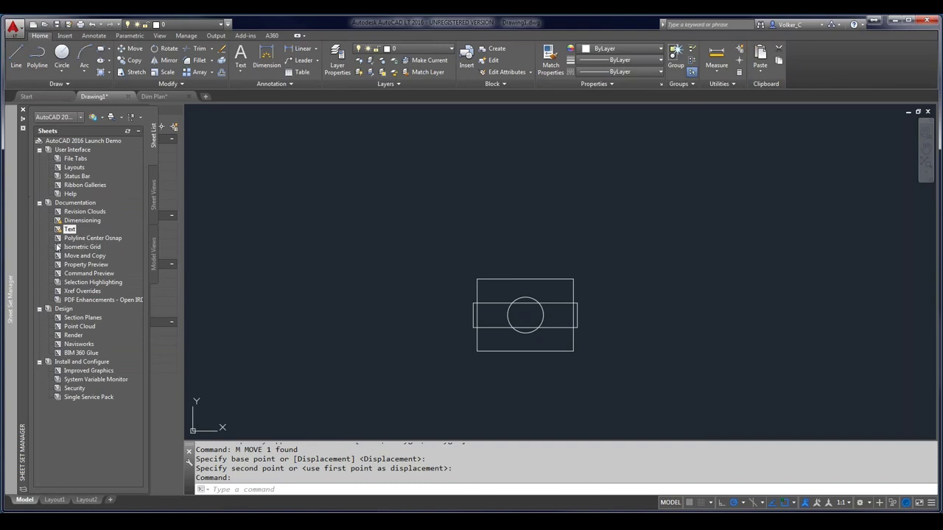
double_click(80, 291)
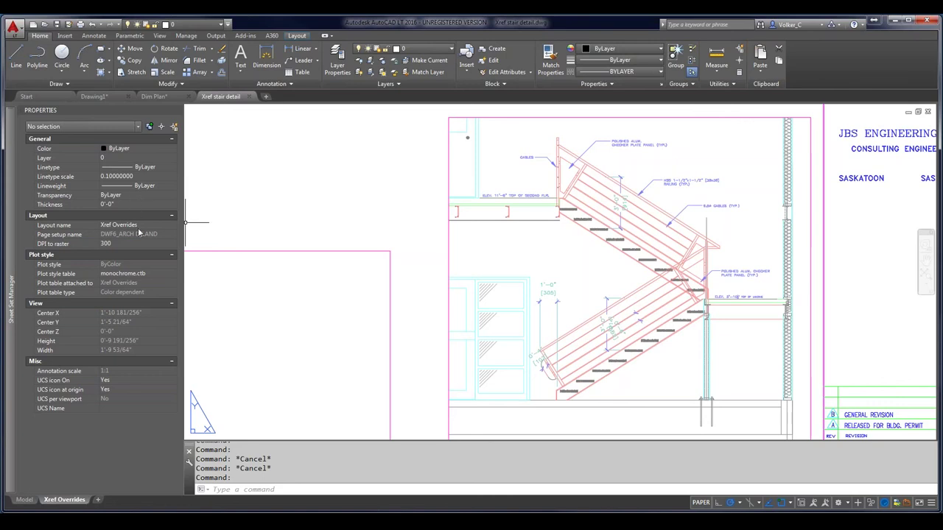
Look through the available layers in the Layer property, then close the list without choosing one
left_click(172, 158)
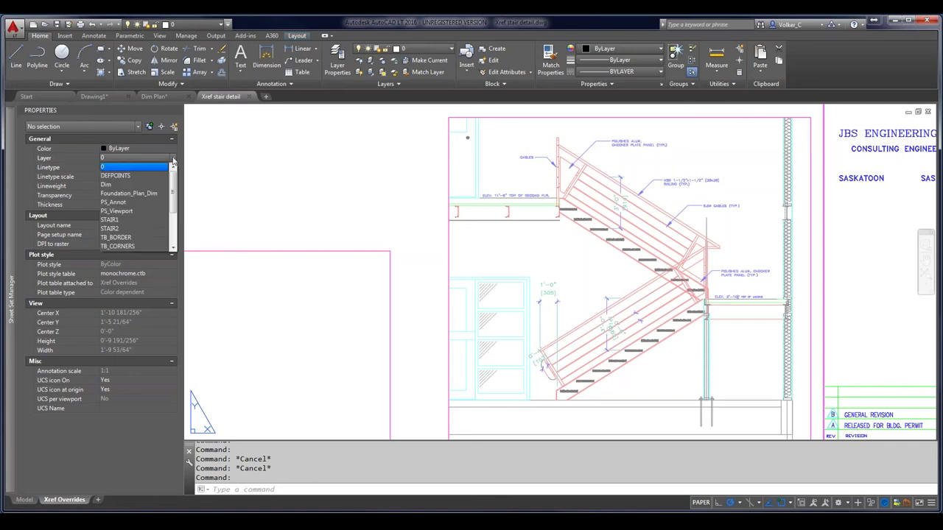
mouse_move(174, 190)
left_mouse_down()
mouse_move(171, 218)
mouse_move(174, 177)
mouse_move(174, 210)
mouse_move(177, 187)
left_mouse_up()
left_click(212, 189)
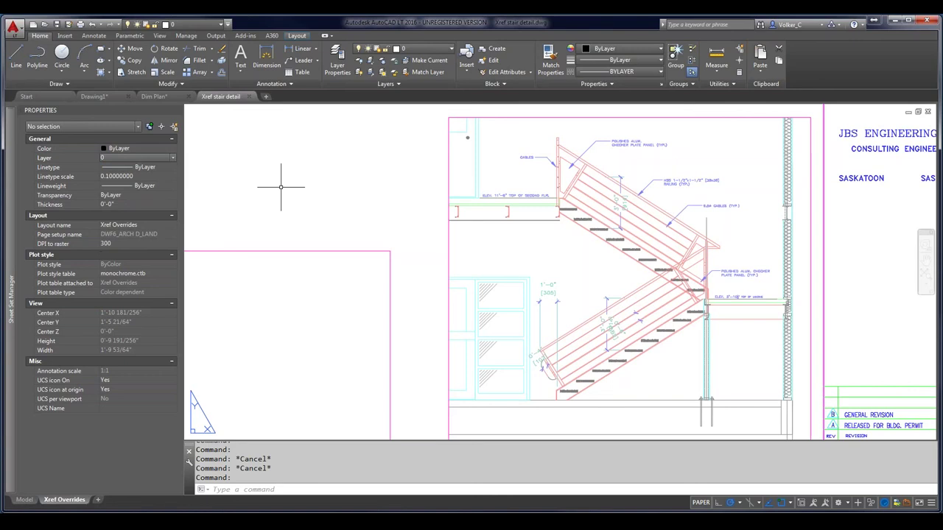
Open the Layer Properties Manager, enlarge it and apply the All filter
left_click(341, 65)
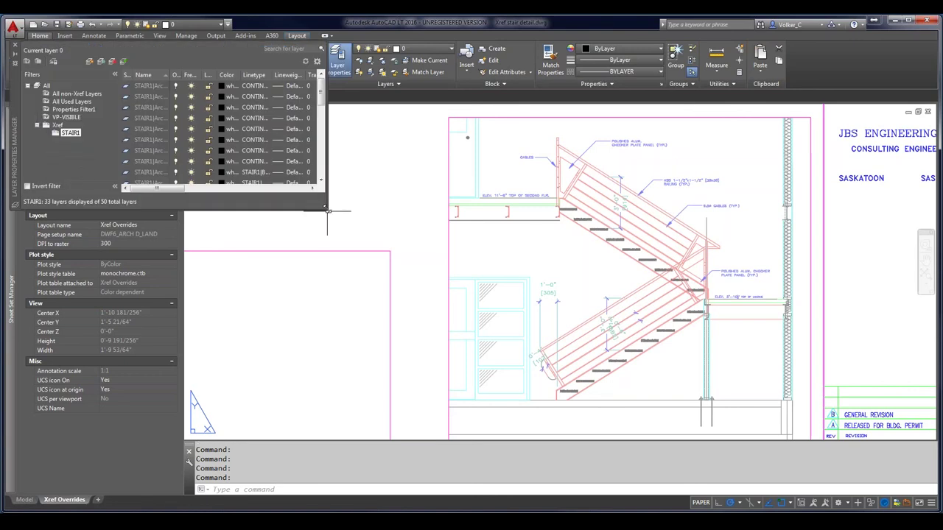
left_click_drag(326, 209, 554, 418)
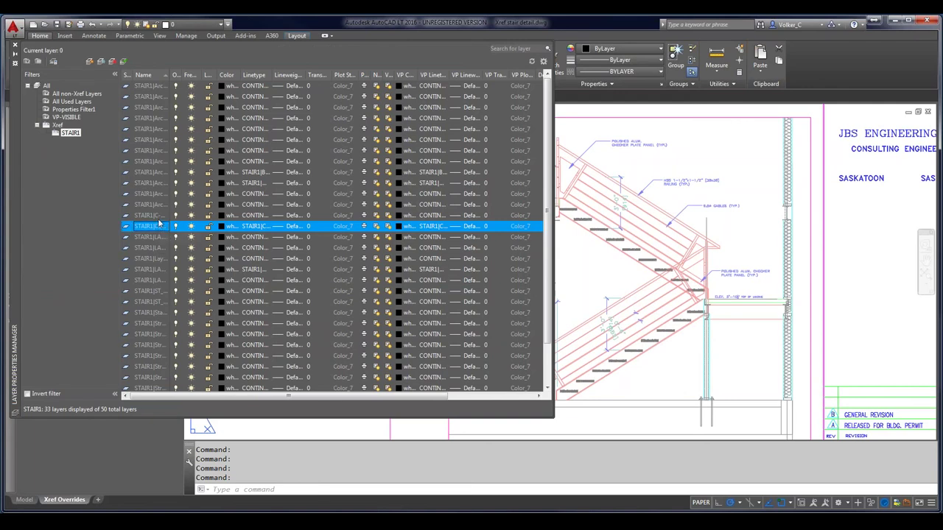
left_click(46, 86)
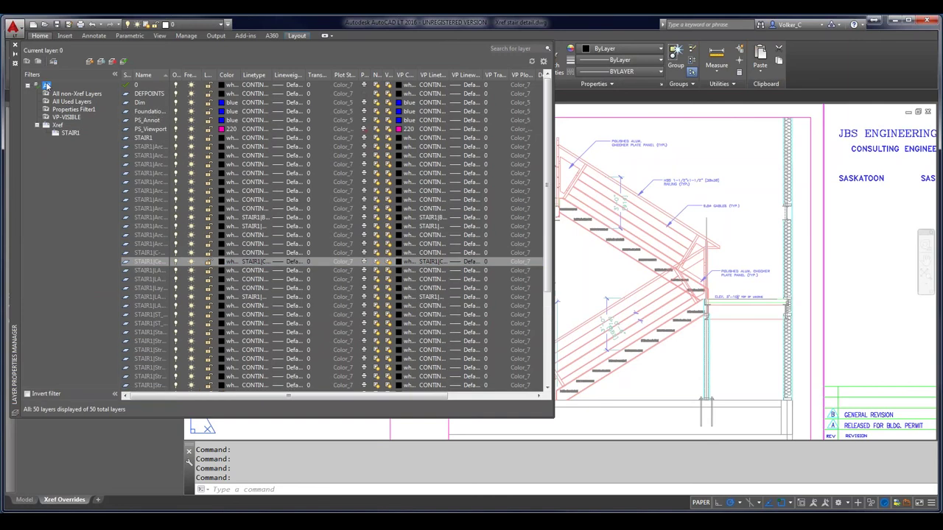
Set the color of all the STAIR1 xref layers to green and close the Layer Properties Manager
left_click(155, 147)
scroll(202, 181, "down", 3)
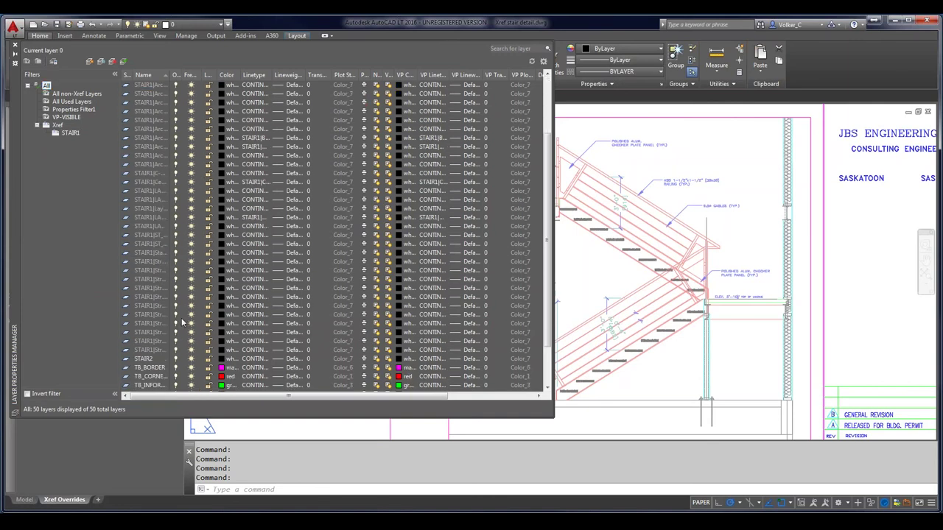
left_click(149, 350, "shift")
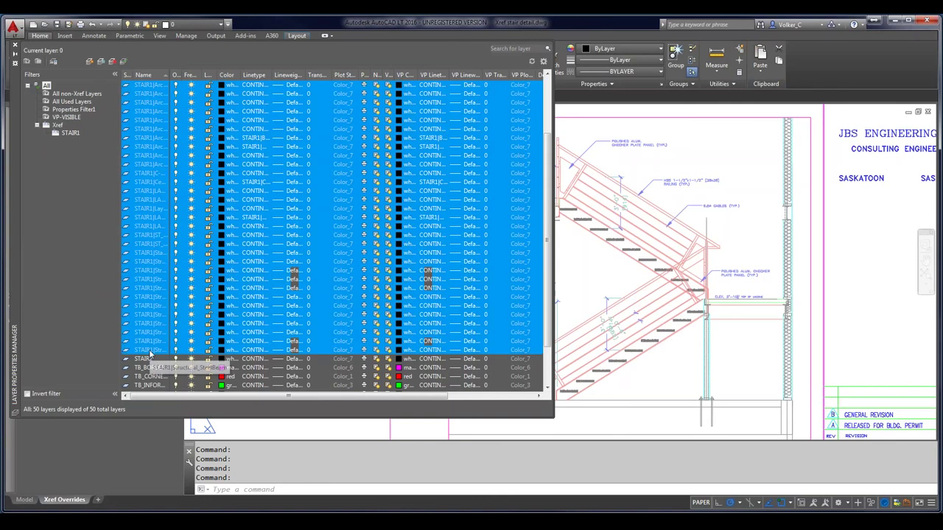
left_click(223, 336)
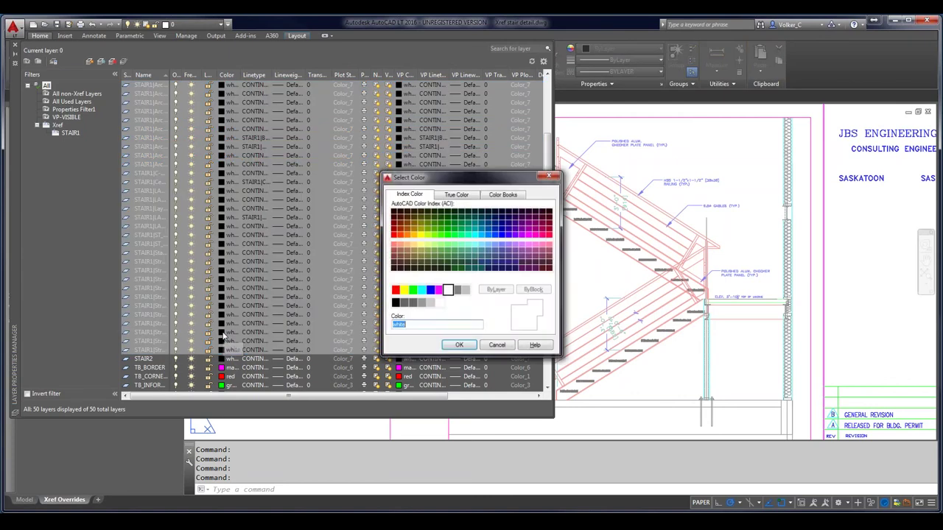
left_click(413, 289)
left_click(458, 346)
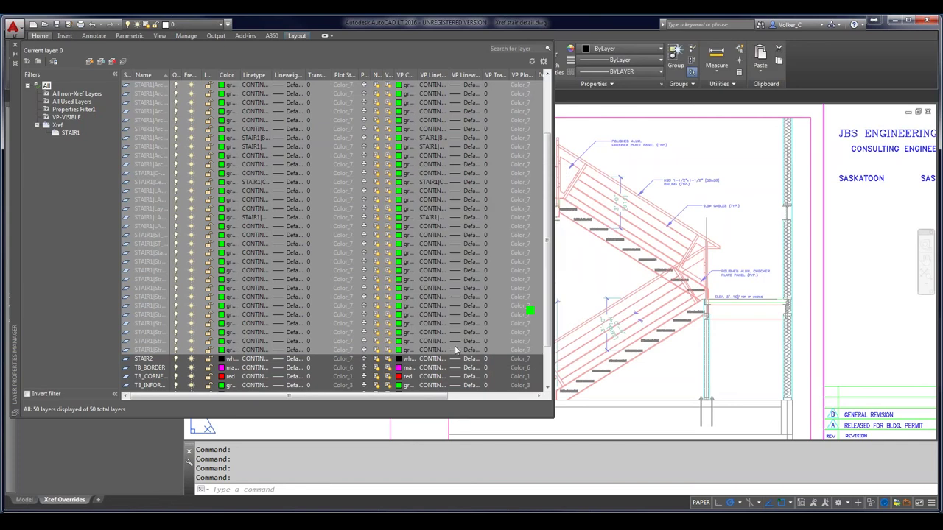
left_click(17, 47)
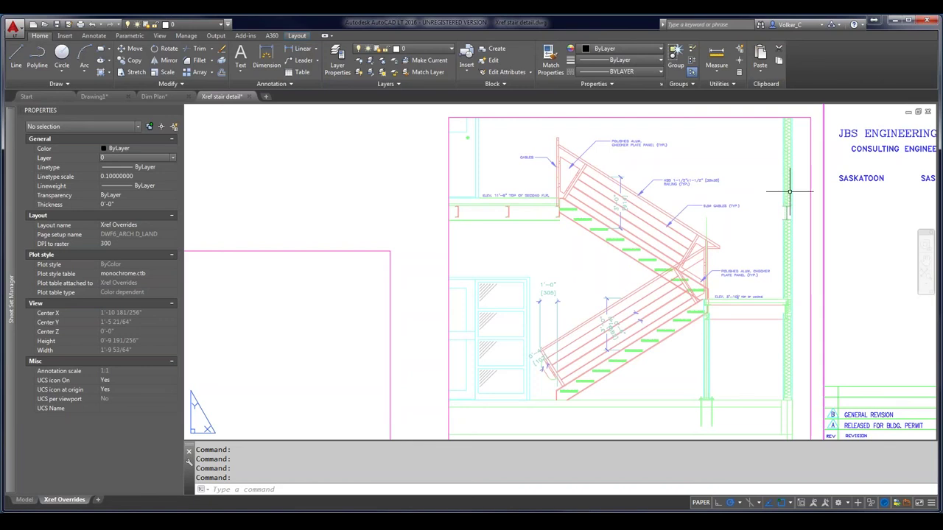
Set the XREFOVERRIDE system variable to 1
type("XREF")
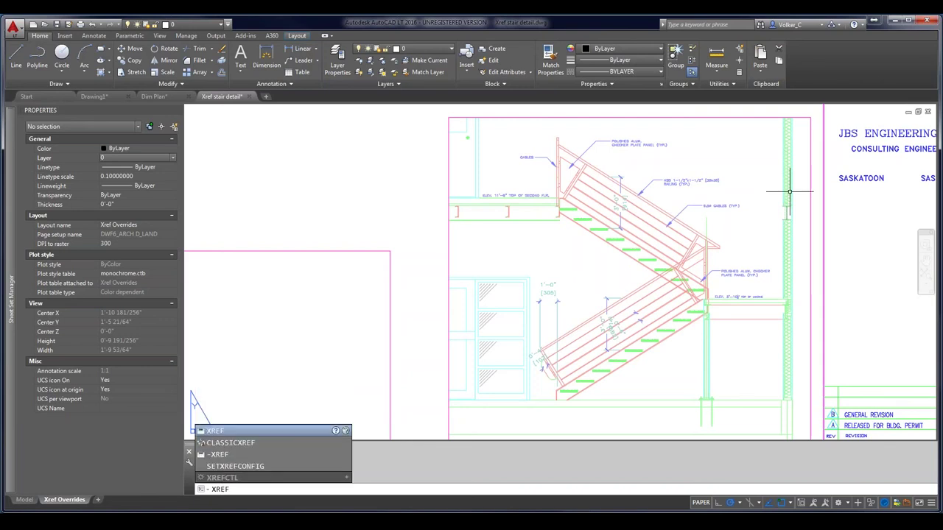
type("OVER")
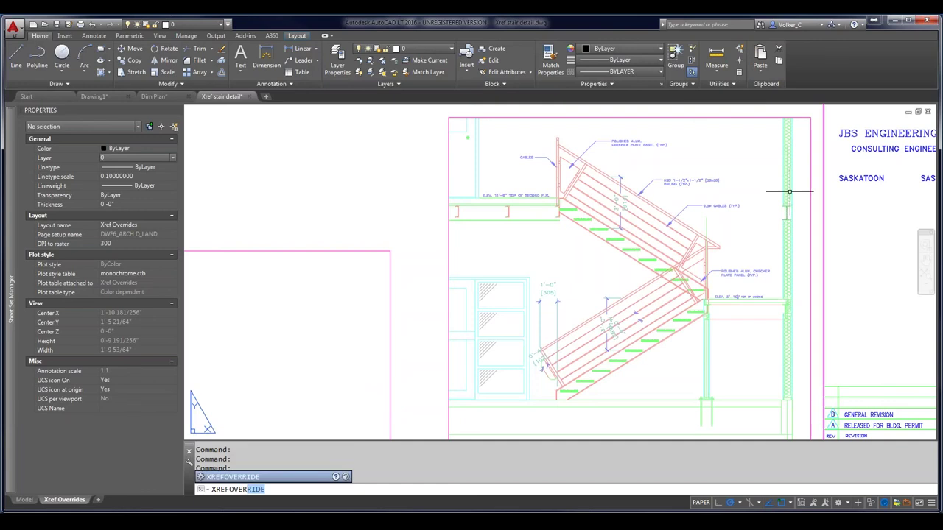
key("Return")
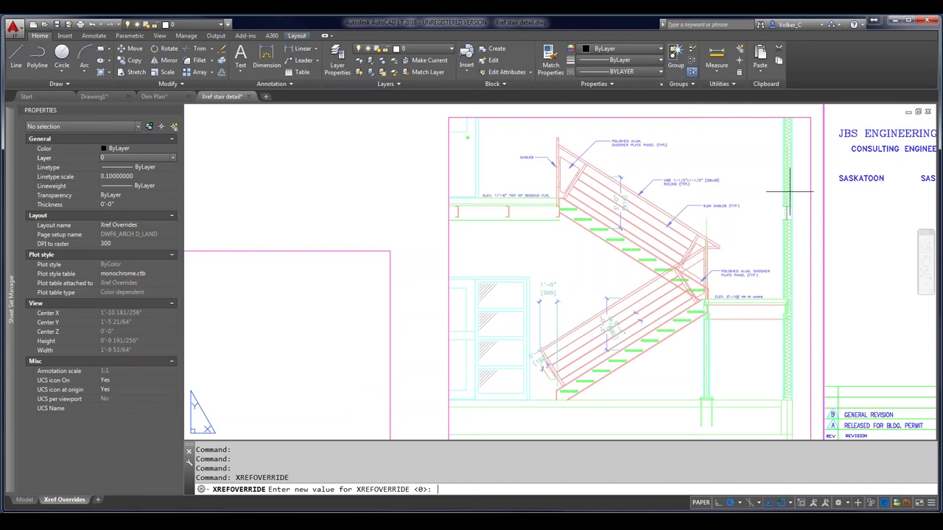
type("1")
key("Return")
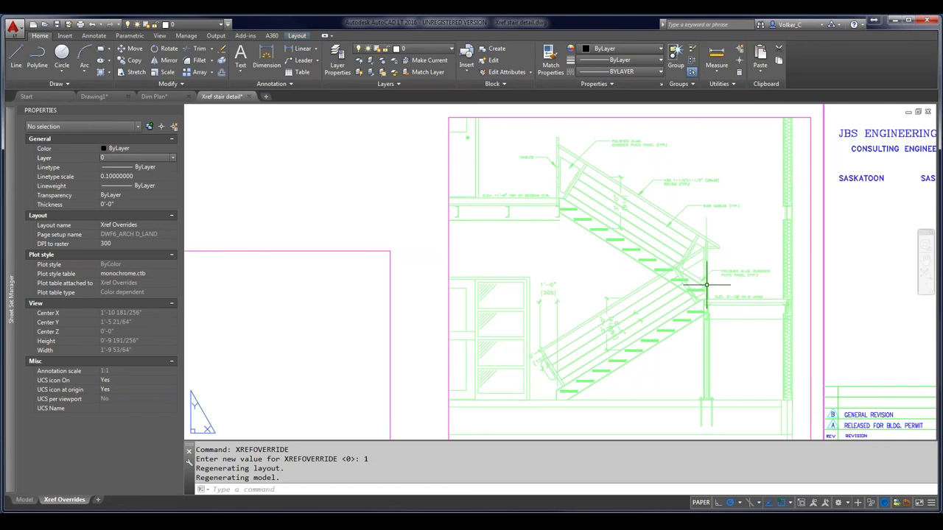
scroll(706, 285, "down", 2)
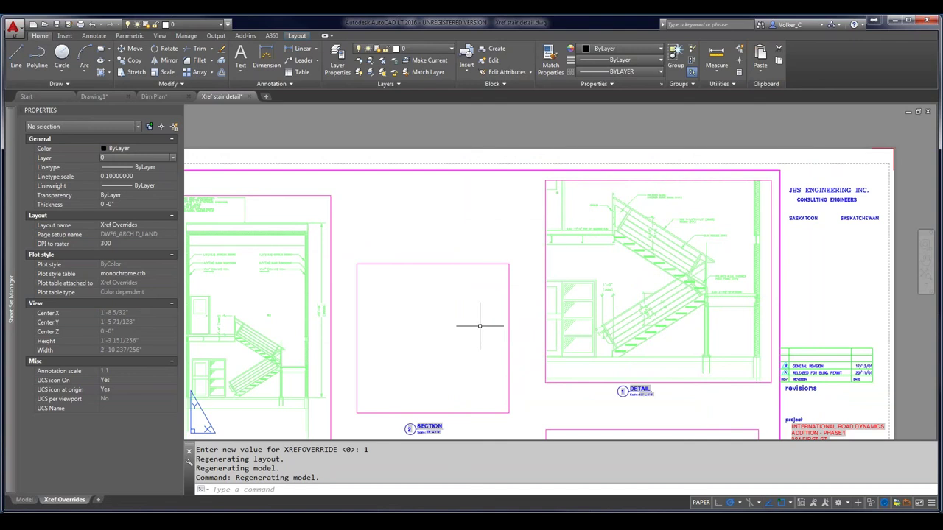
Select all the STAIR1 xref layers in the Layer Properties Manager and set their transparency to 50
middle_click_drag(479, 326, 594, 301)
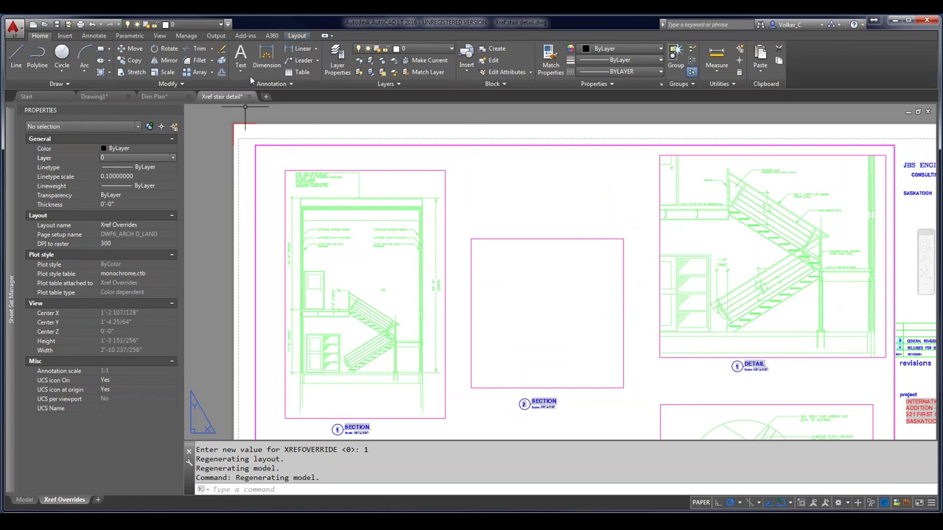
left_click(262, 67)
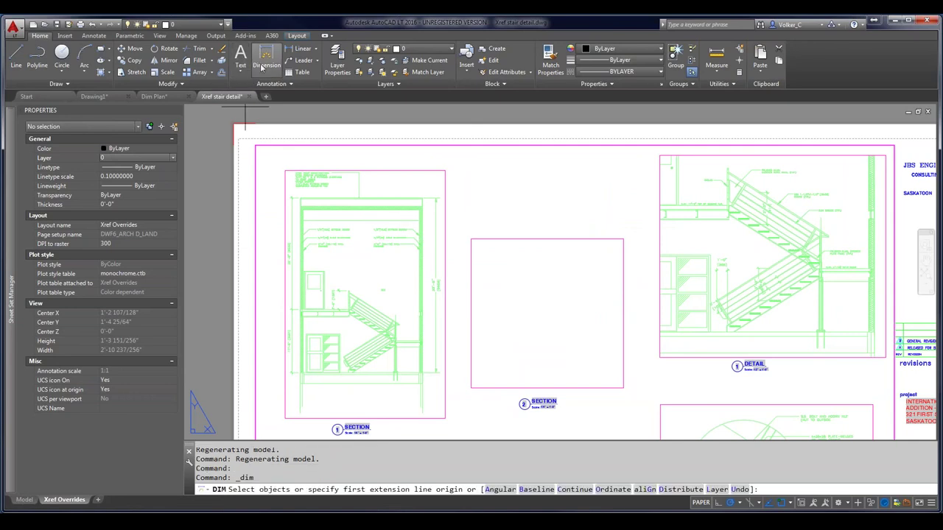
key("Escape")
left_click(339, 66)
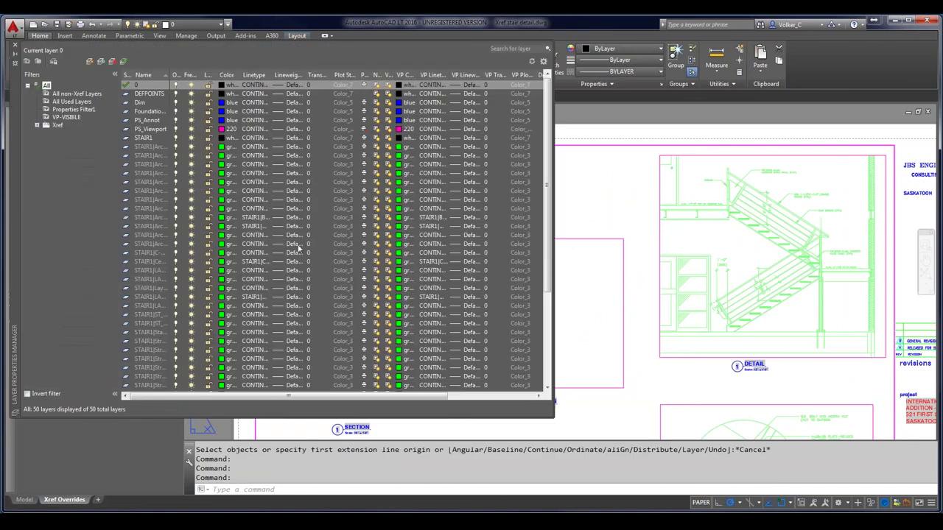
left_click(164, 152)
scroll(163, 152, "down", 5)
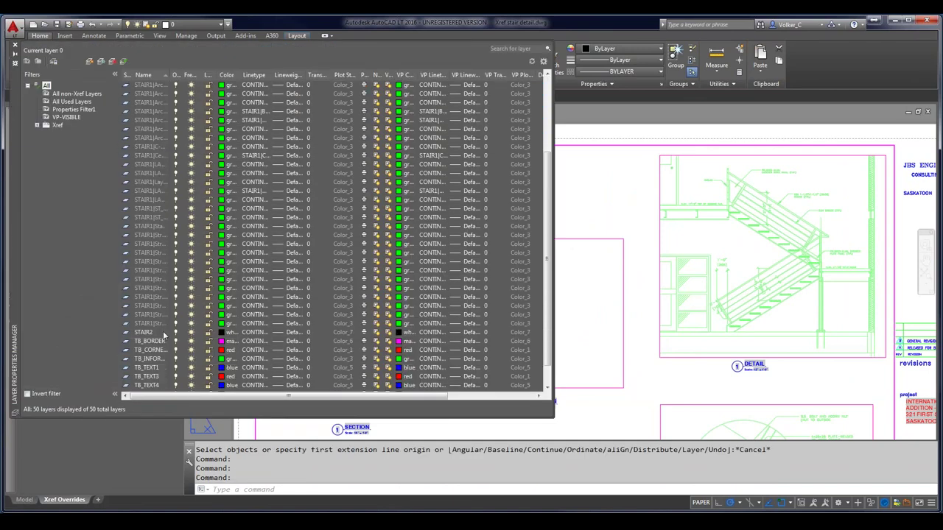
left_click(160, 324, "shift")
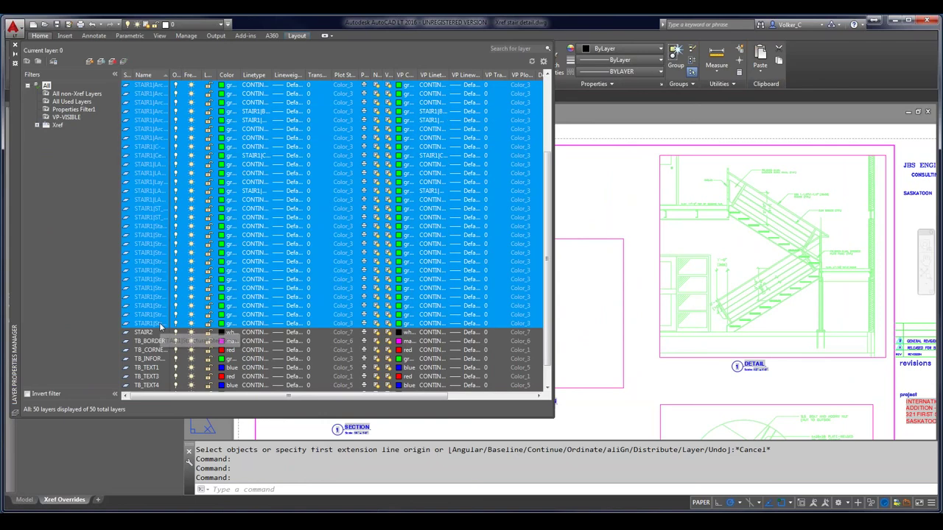
left_click(319, 297)
type("50")
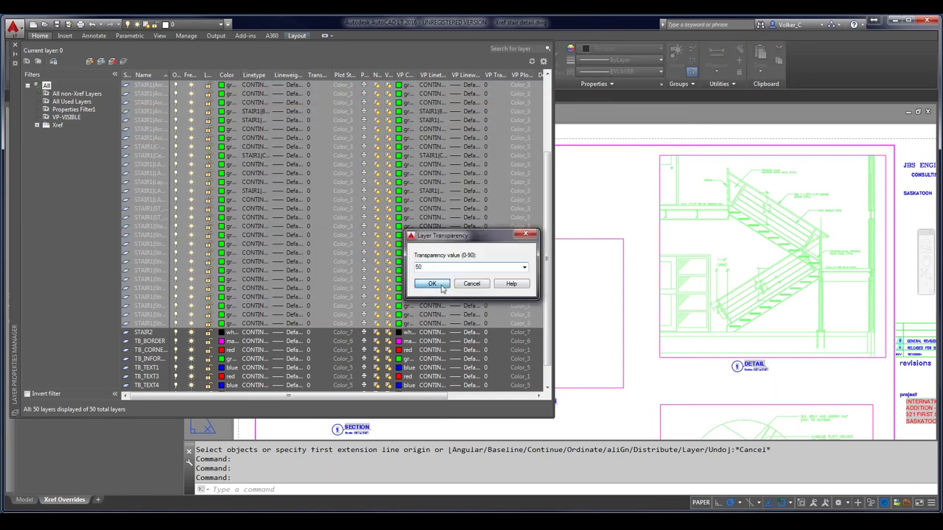
left_click(432, 284)
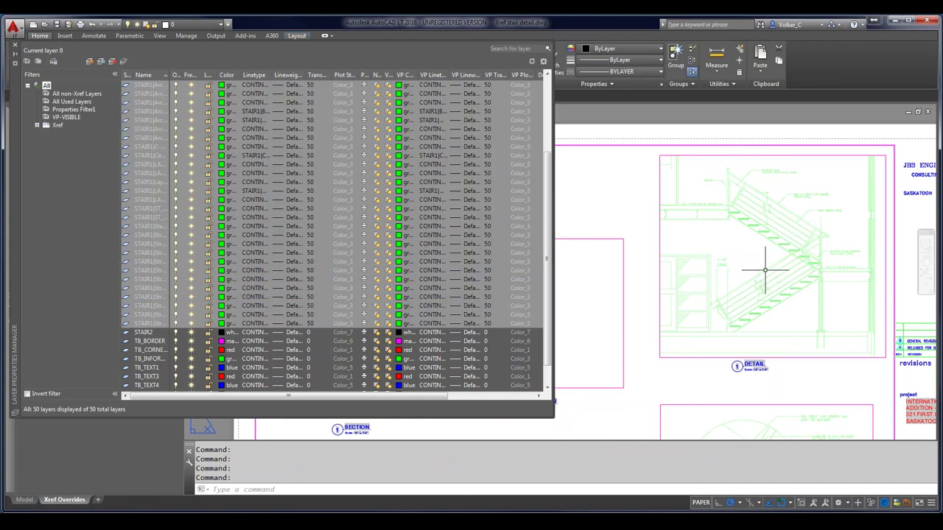
Set the lineweight of the selected STAIR1 xref layers to 0.53 mm, inspect the stair detail and close the Layer Properties Manager
left_click(293, 263)
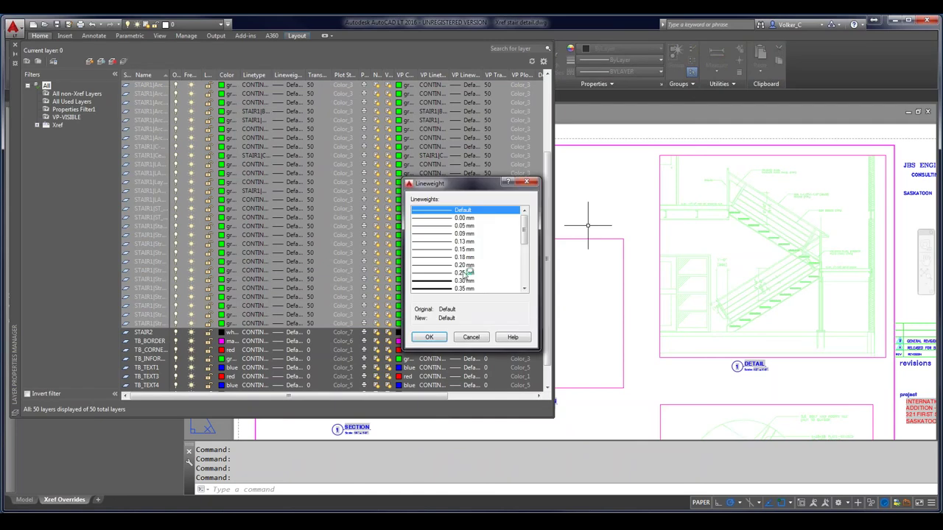
left_click(462, 289)
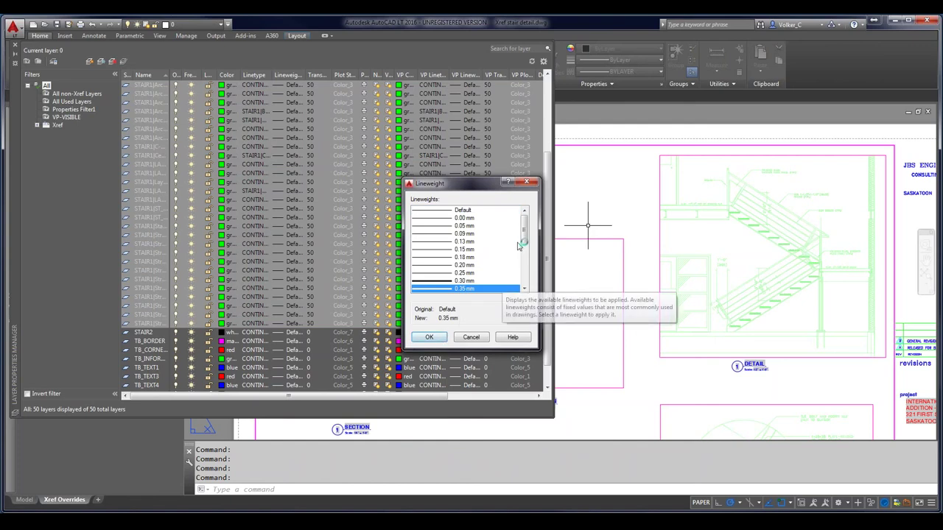
left_click_drag(524, 238, 524, 259)
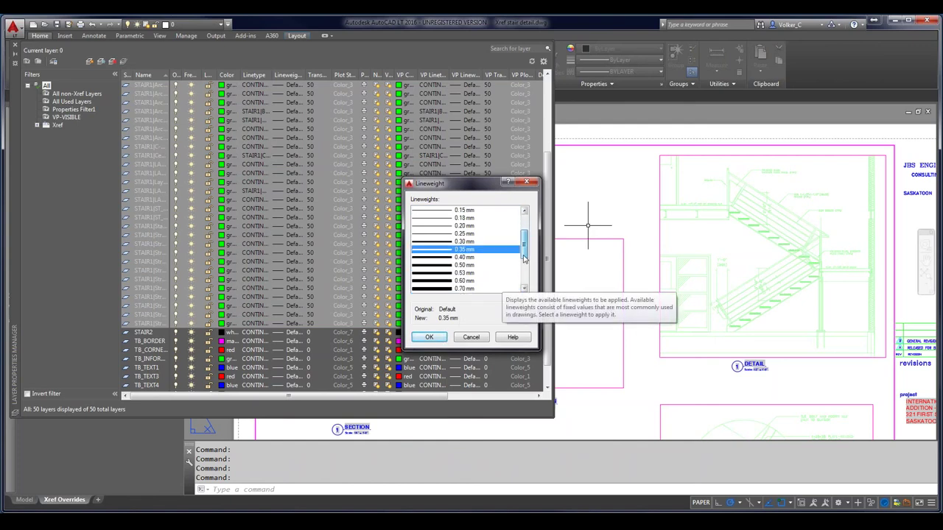
left_click(453, 279)
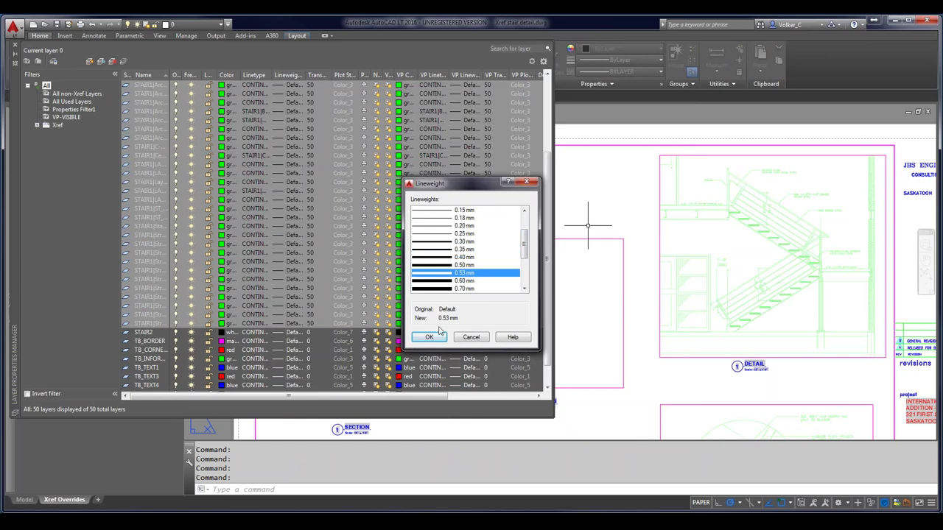
left_click(430, 337)
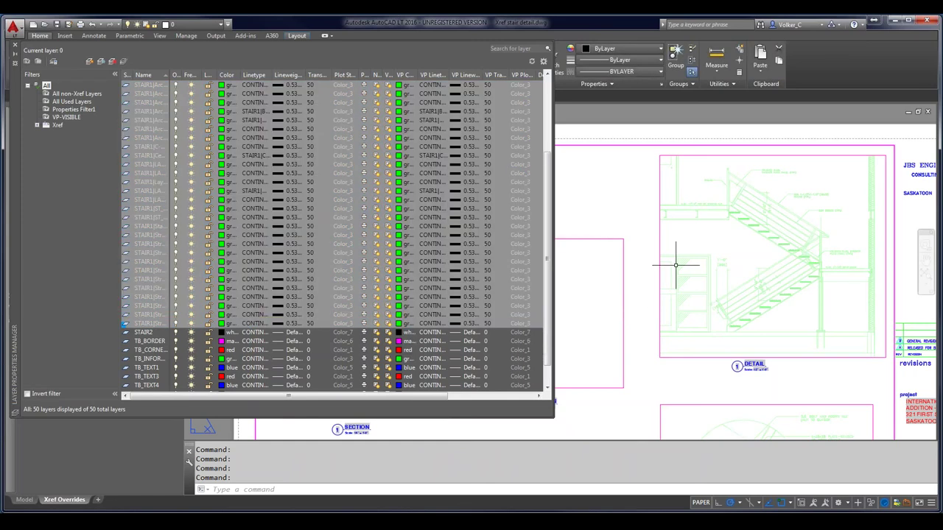
scroll(803, 230, "up", 5)
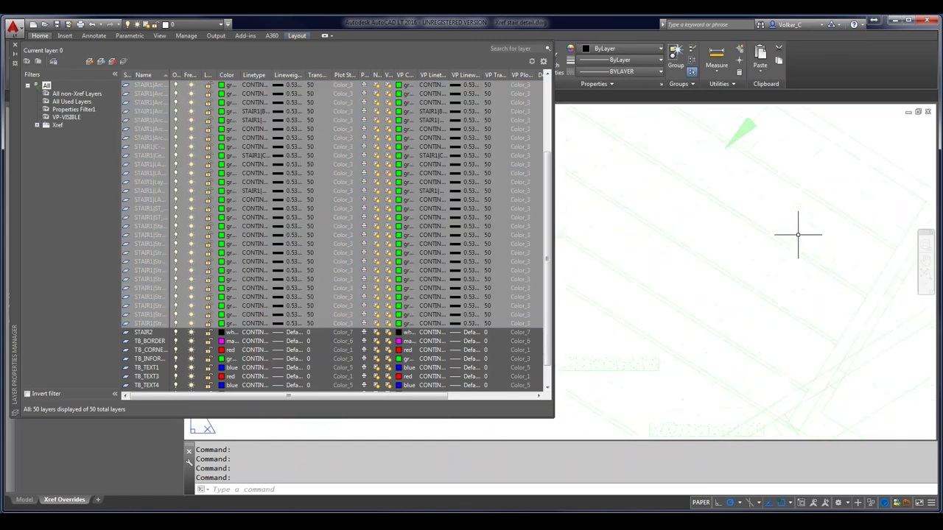
scroll(764, 358, "down", 5)
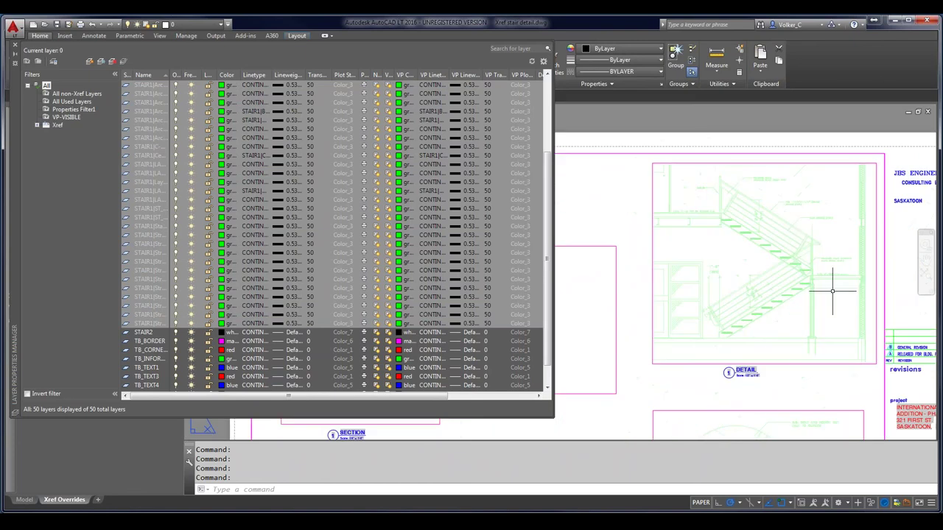
scroll(867, 328, "up", 5)
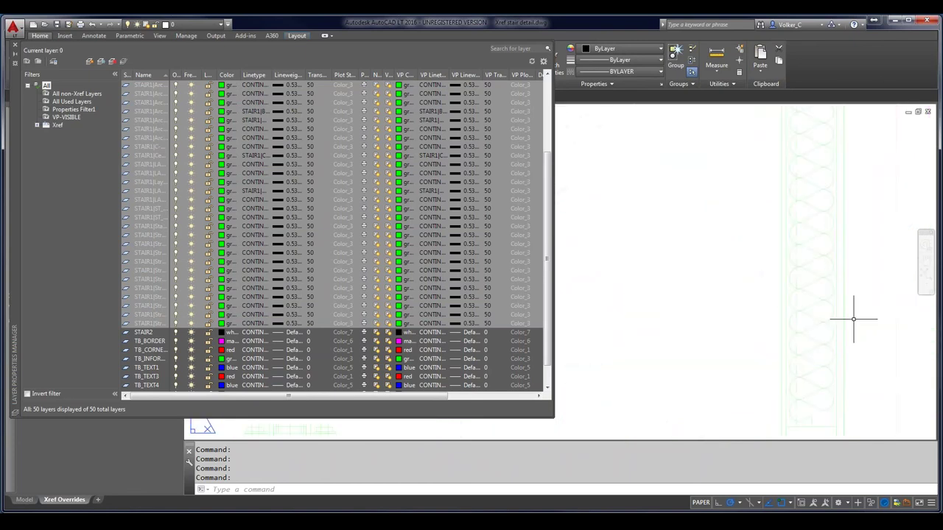
scroll(851, 321, "down", 5)
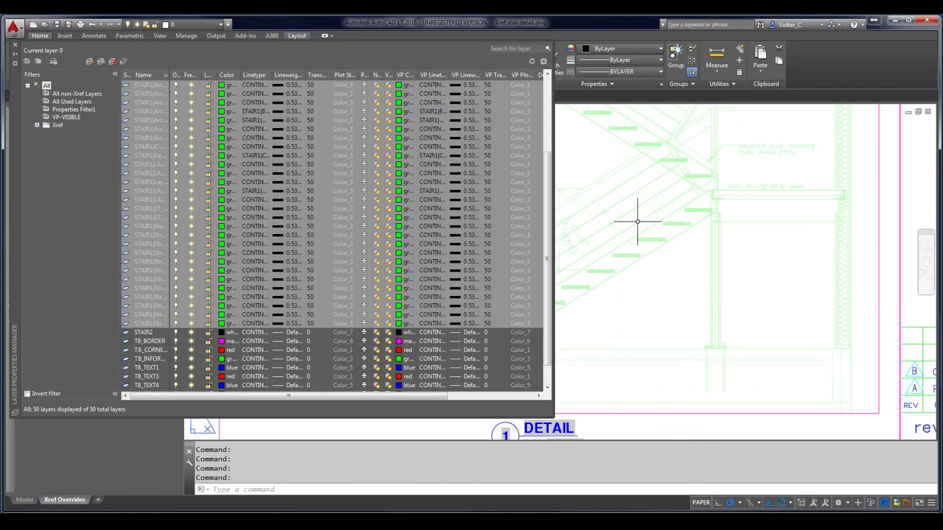
left_click(15, 45)
scroll(543, 216, "down", 4)
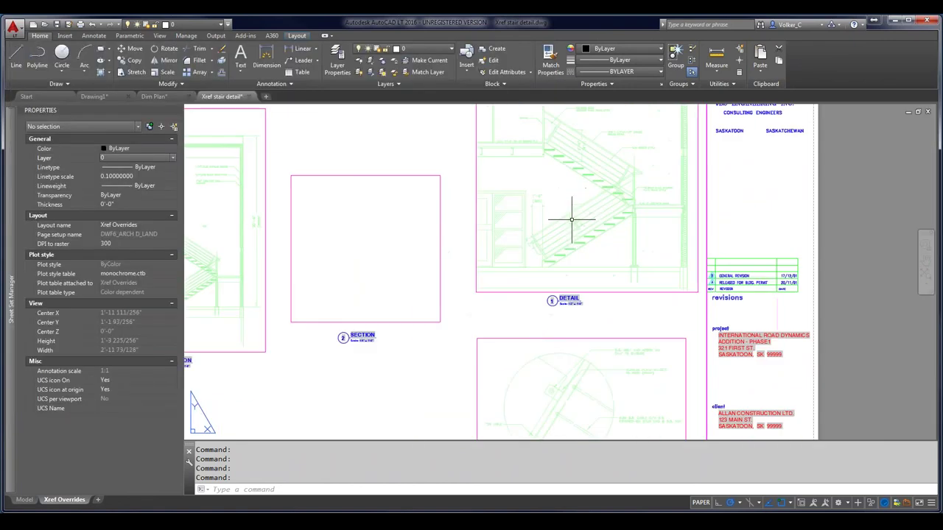
Set the XREFOVERRIDE system variable to 0 and inspect the stair detail viewport
type("XREFC")
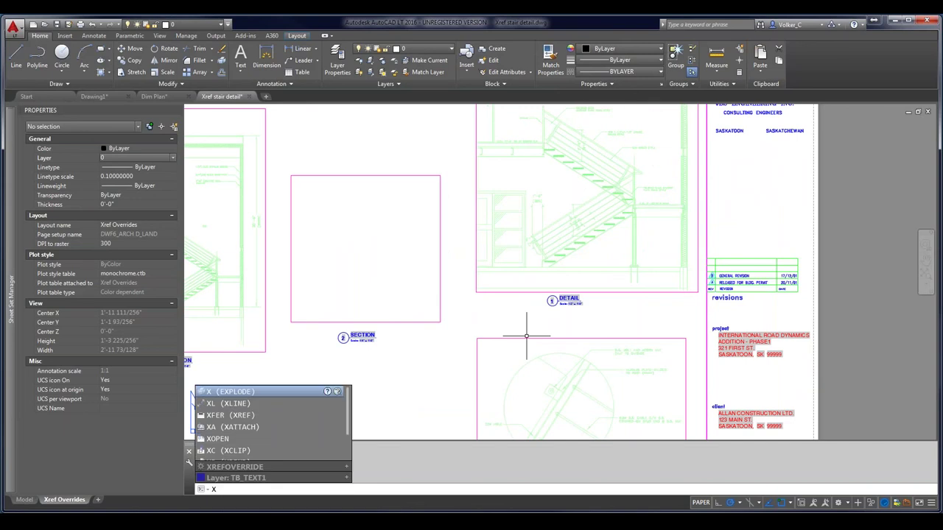
key("BackSpace")
key("BackSpace")
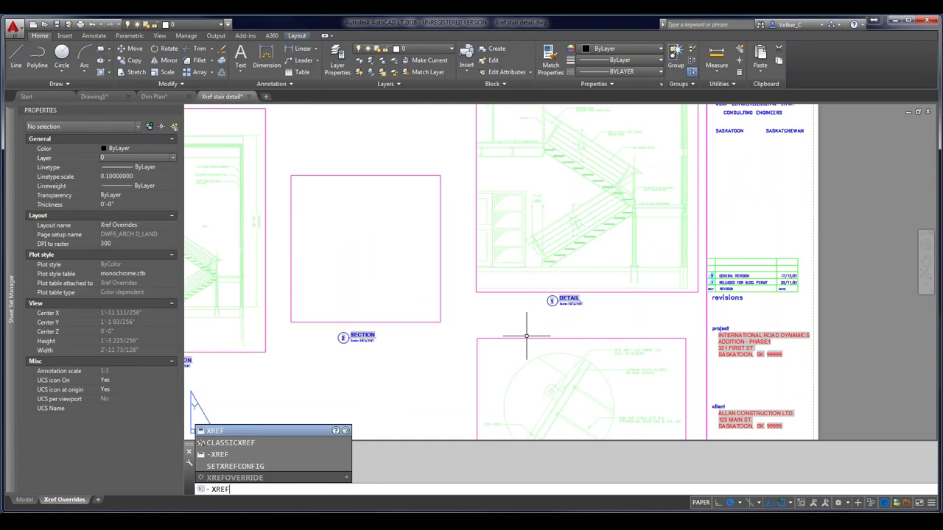
key("Down")
key("Down")
key("Down")
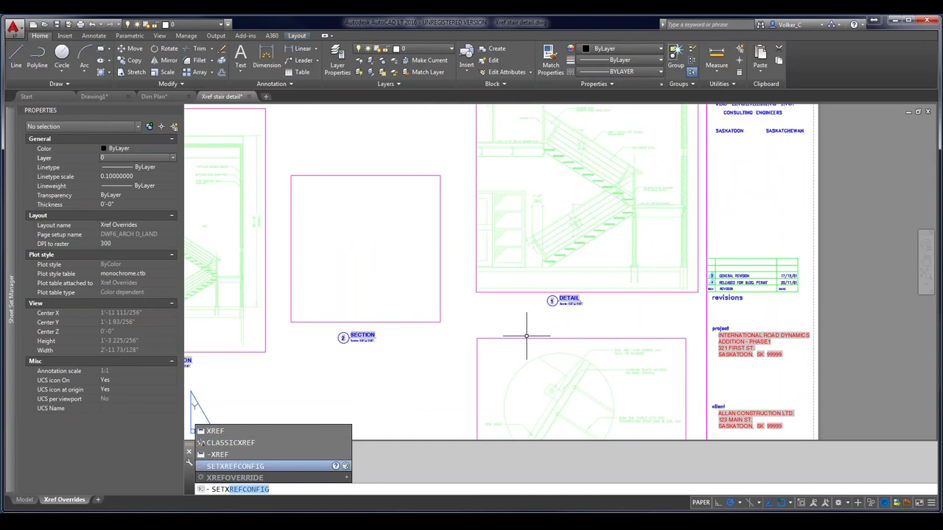
key("Down")
key("Down")
key("Down")
key("Down")
key("Down")
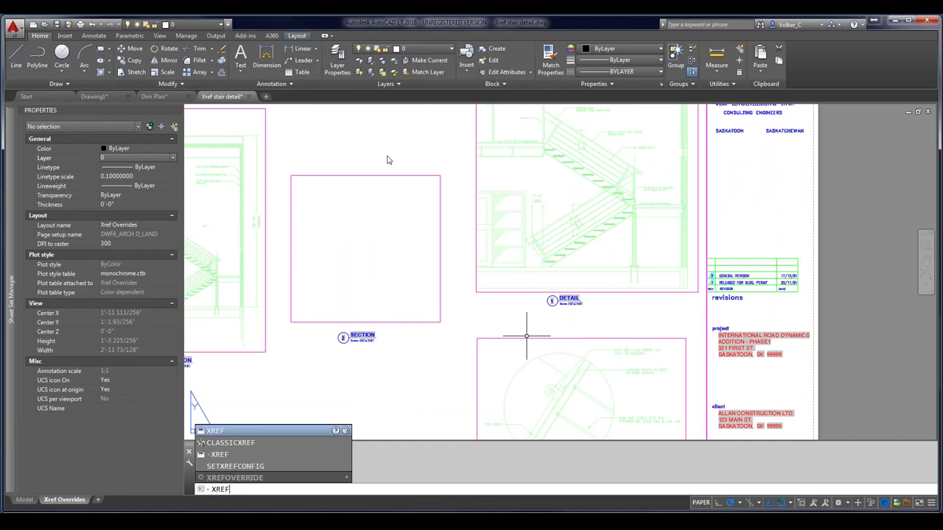
left_click(229, 479)
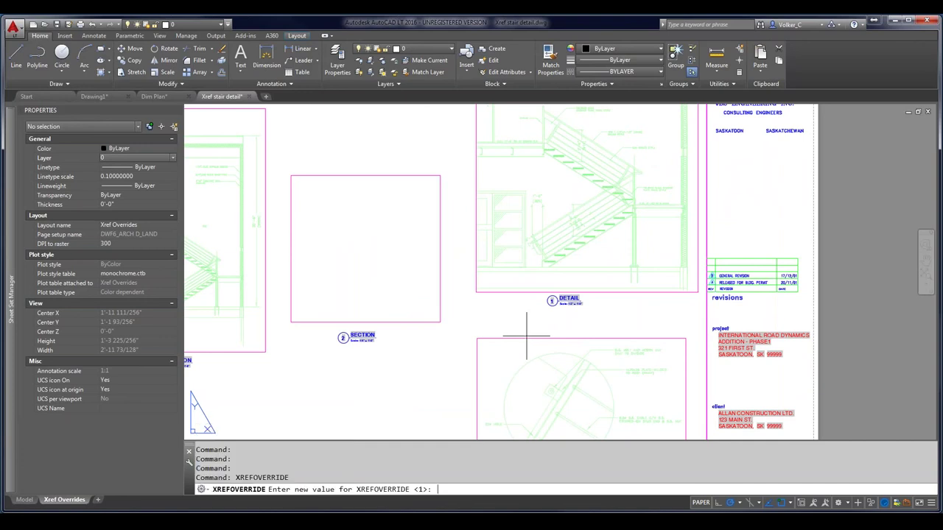
type("0")
key("Return")
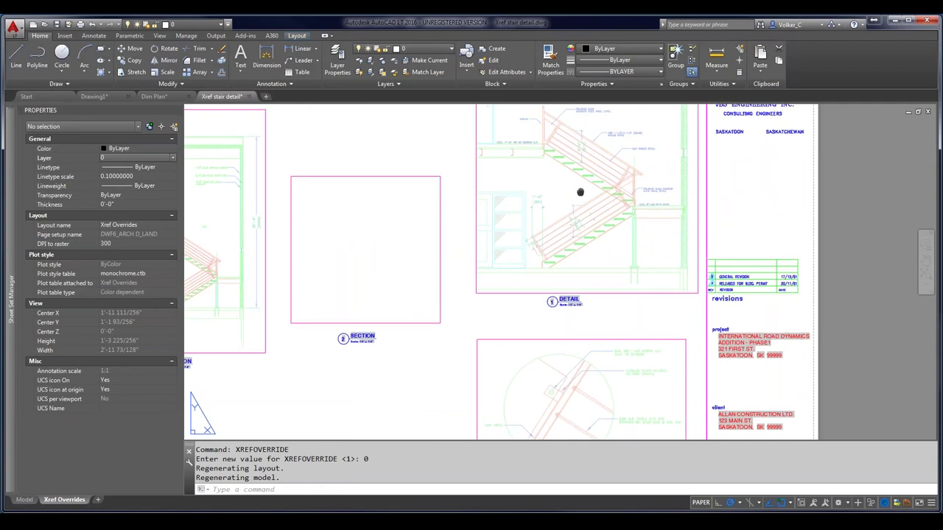
scroll(579, 192, "up", 2)
scroll(564, 253, "up", 3)
scroll(563, 254, "down", 3)
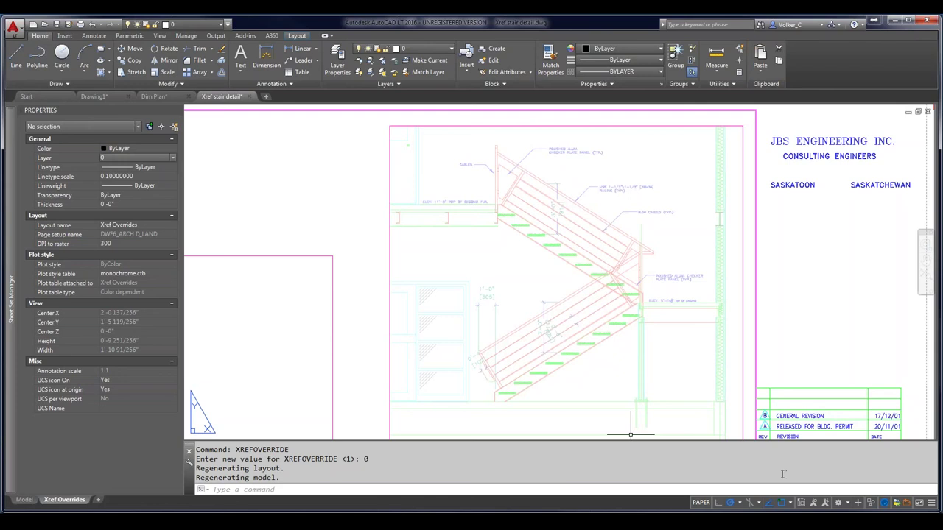
Open the System Variable Monitor with SYSVARMONITOR, look through its available and monitored variables, and close it without changes
type("SYSt")
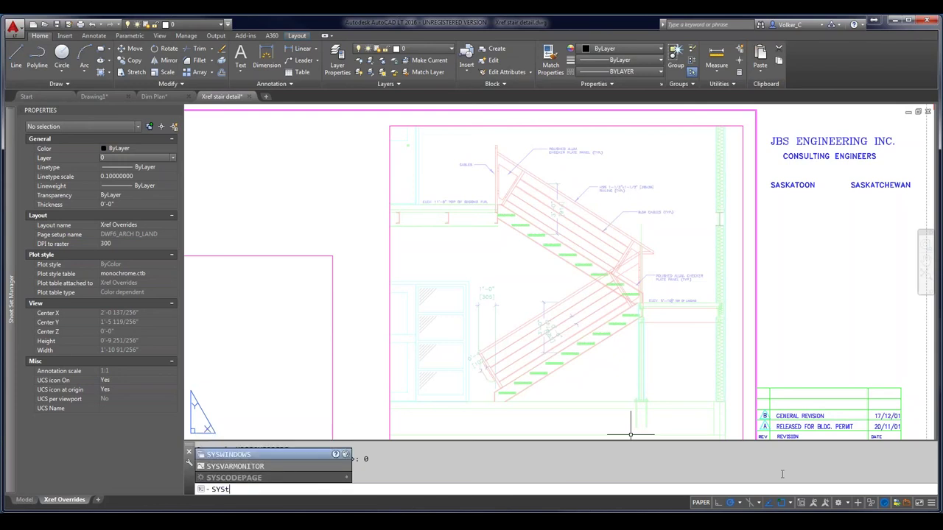
type("em")
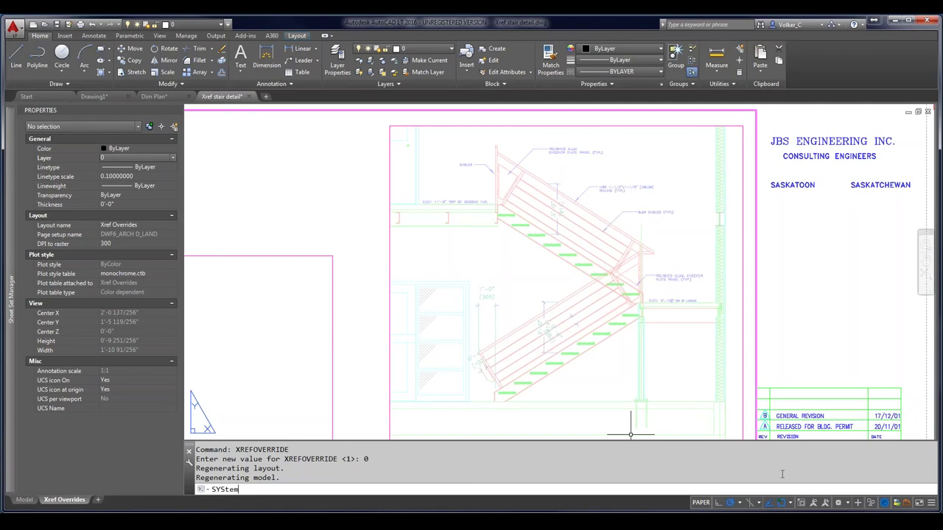
key("BackSpace")
key("BackSpace")
key("BackSpace")
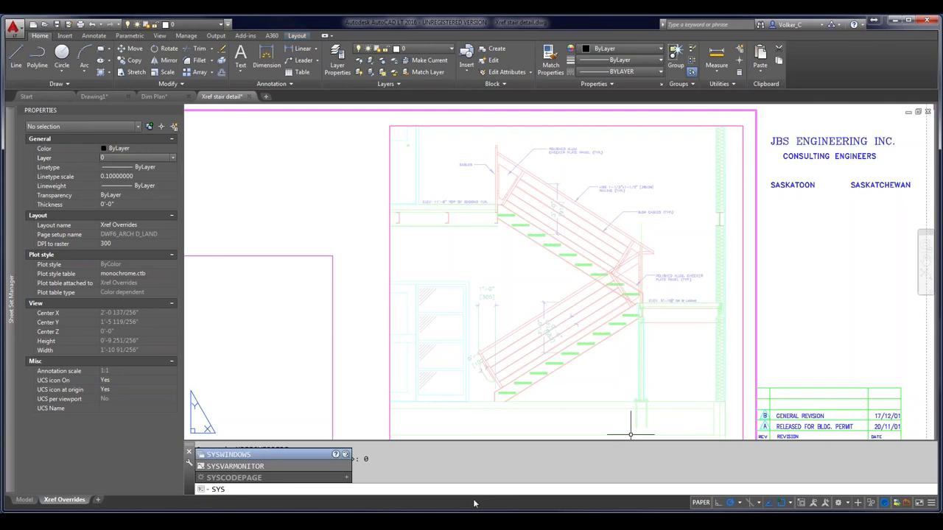
left_click(275, 468)
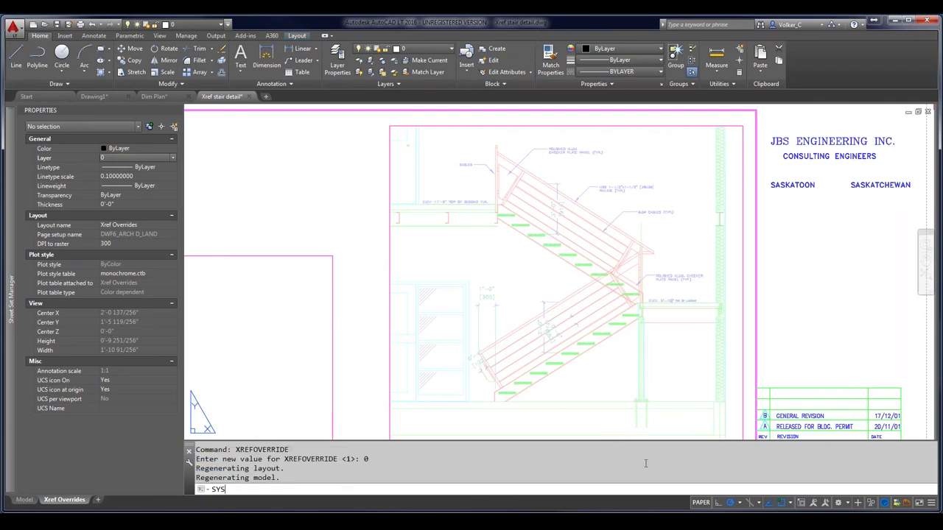
key("Return")
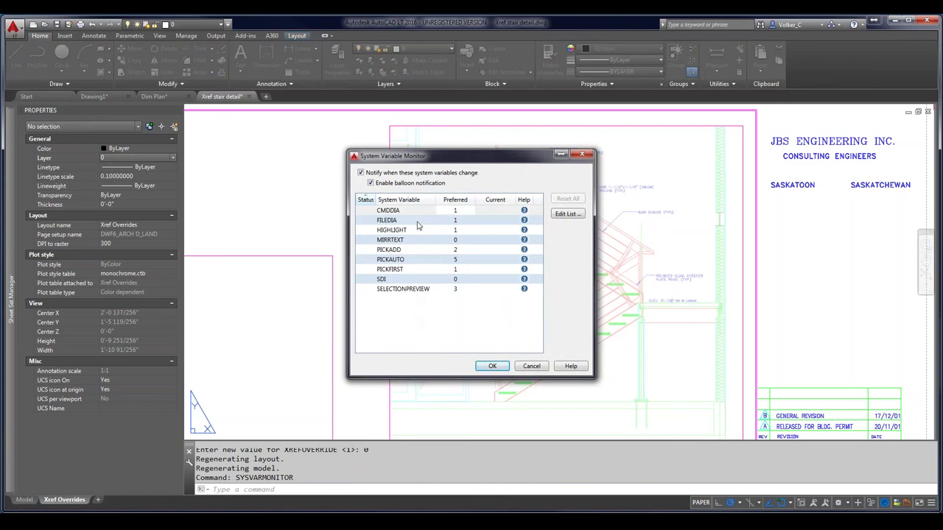
left_click(567, 215)
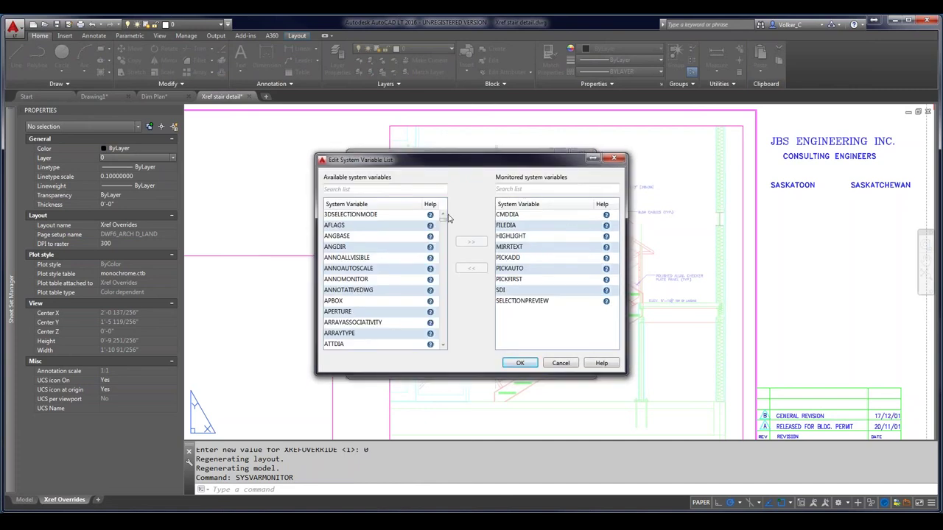
left_click_drag(444, 220, 440, 313)
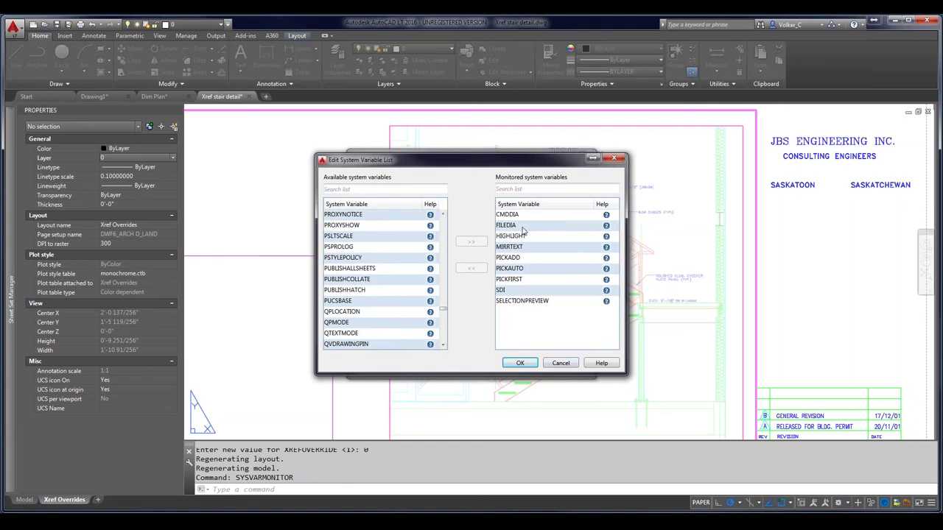
left_click(562, 365)
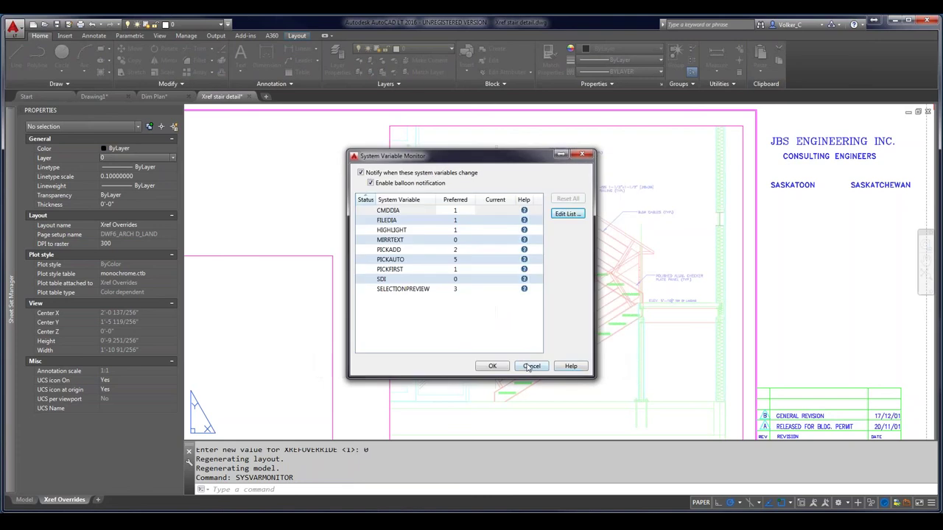
left_click(528, 364)
Set the FILEDIA system variable to 0
type("FILEDIA")
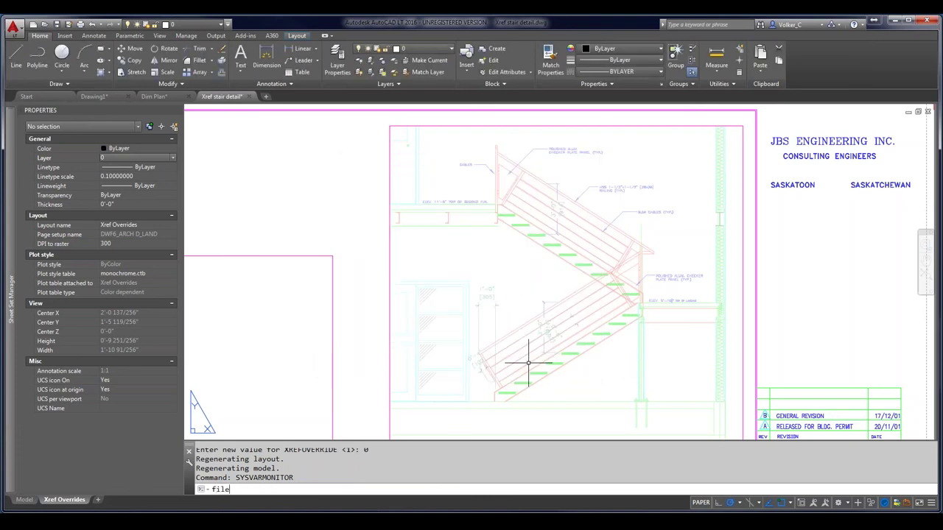
key("Return")
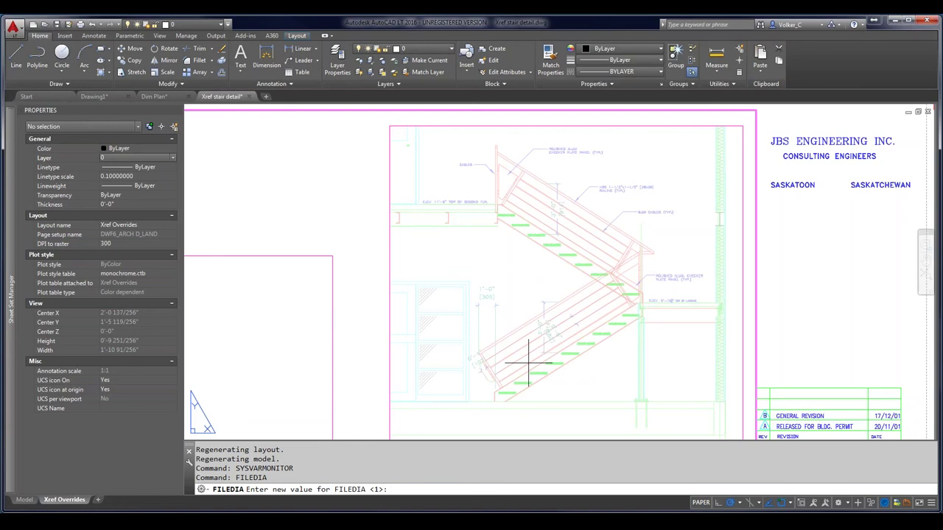
type("0")
key("Return")
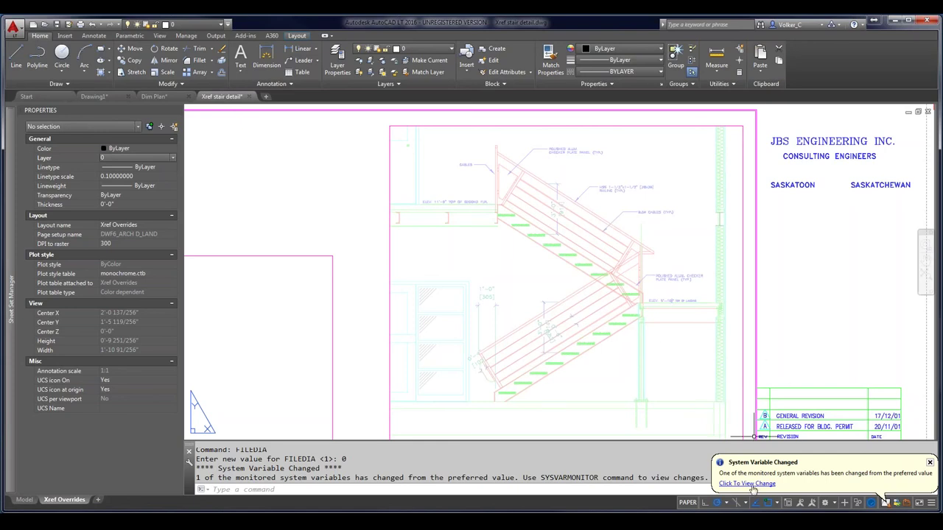
Review the FILEDIA entry in the System Variable Monitor, cancel without changes and minimize the AutoCAD window
left_click(885, 502)
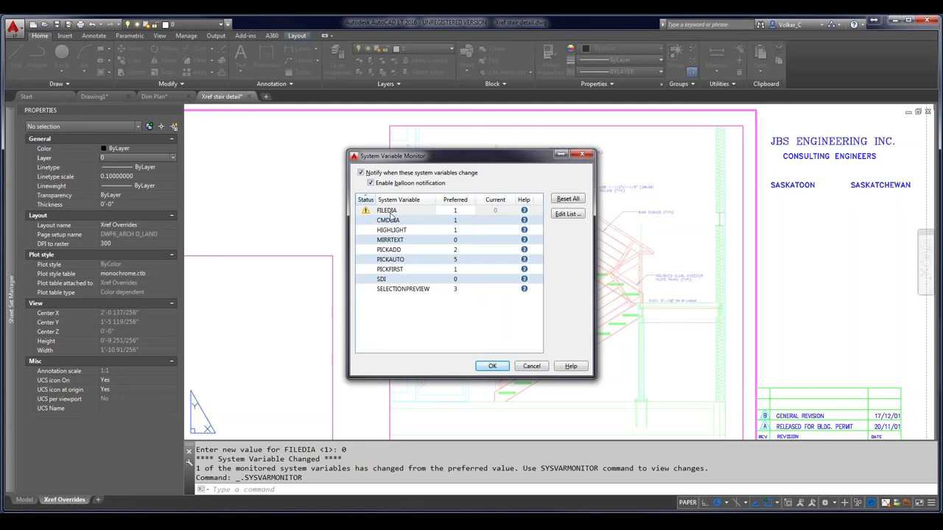
left_click(497, 214)
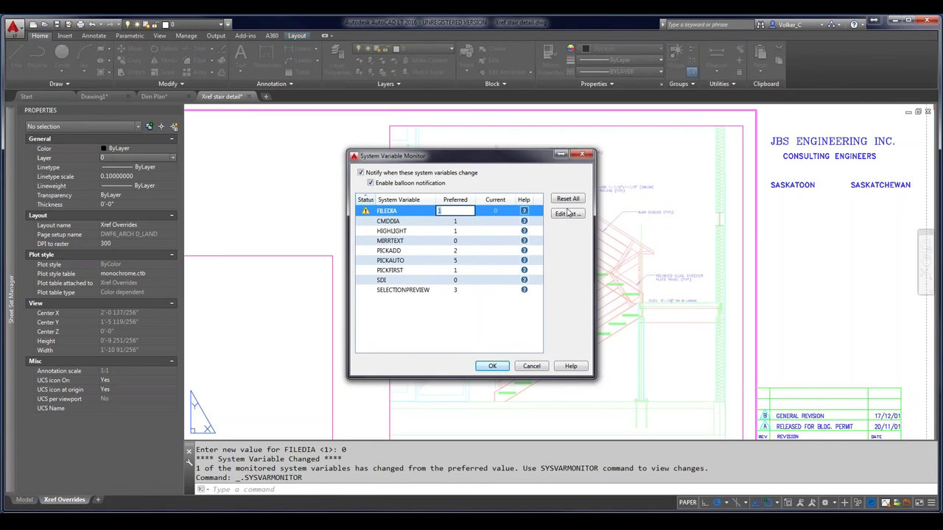
left_click(545, 366)
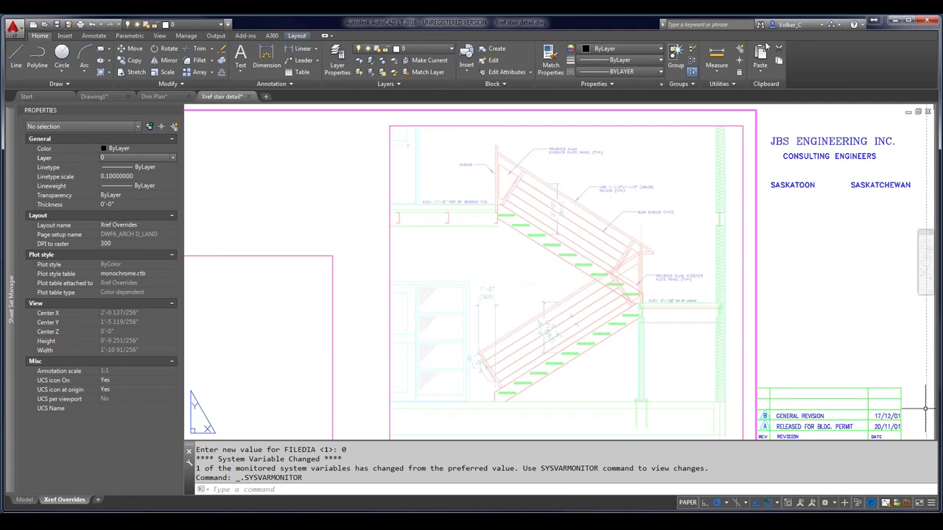
left_click(881, 27)
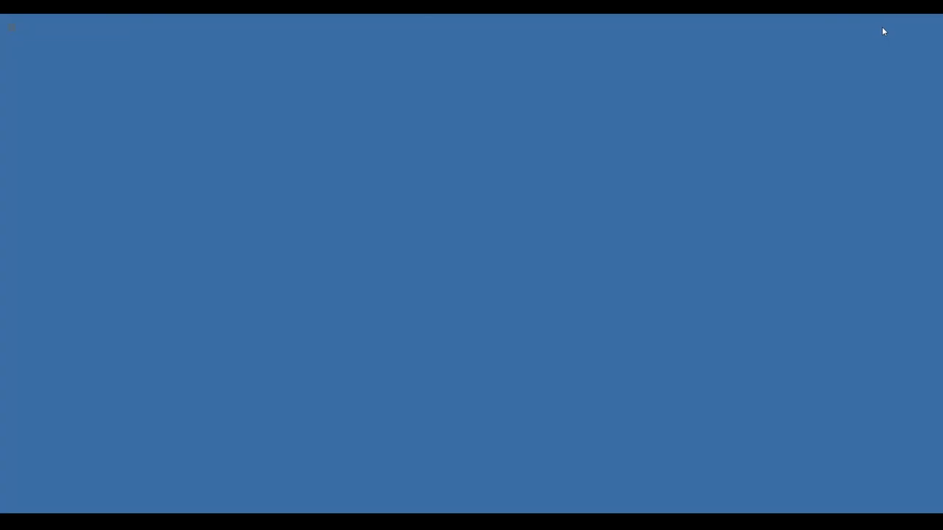